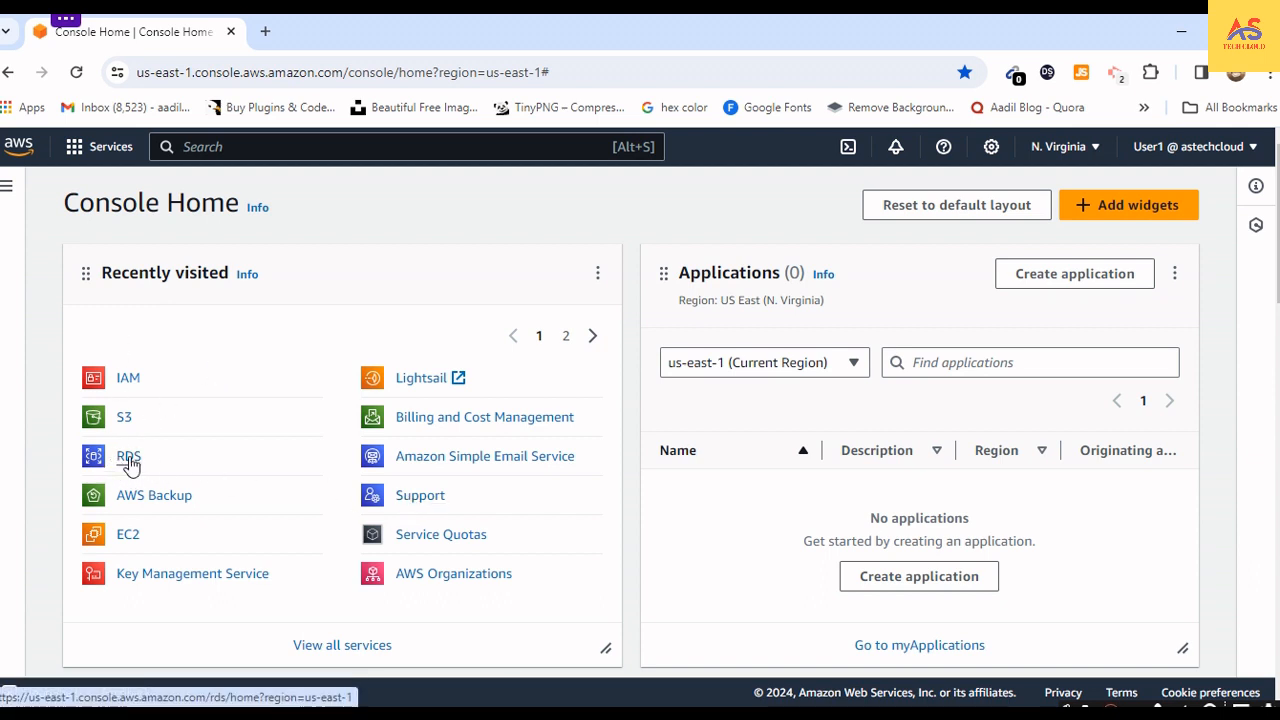
- Find and open the RDS service, and start creating a new database
click(247, 148)
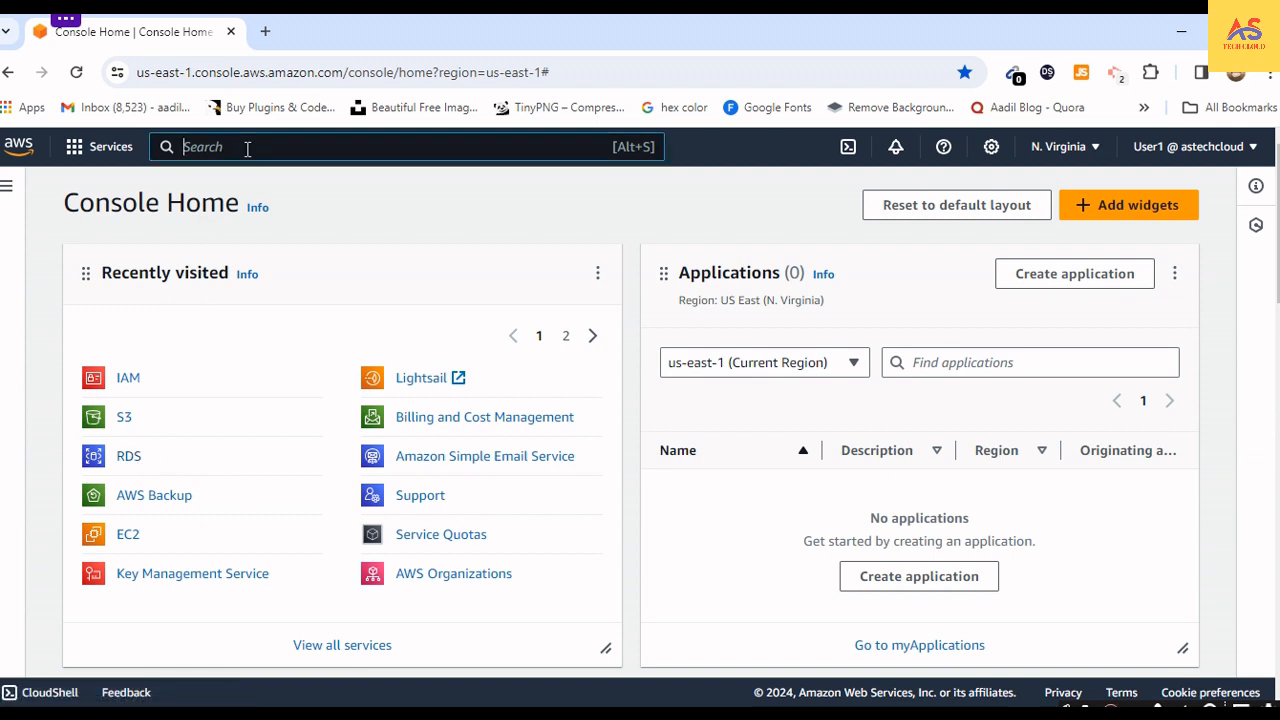
text(RDS)
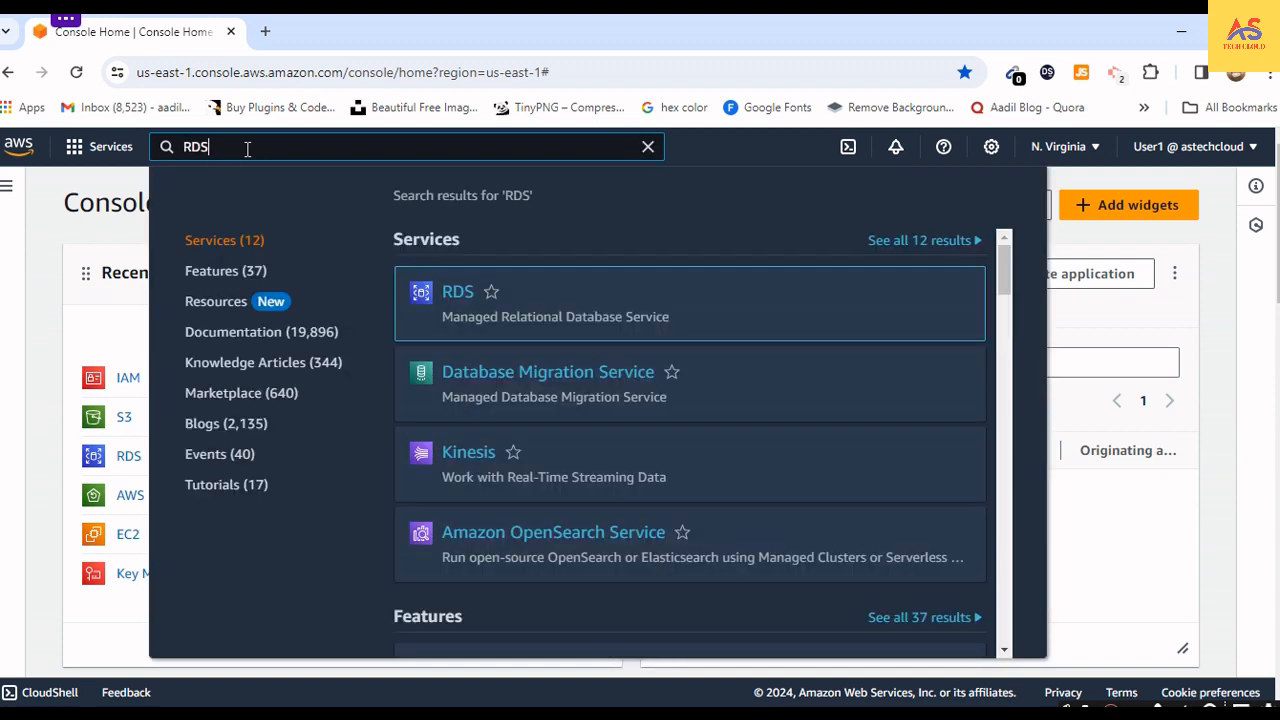
mouse_move(432, 271)
click(448, 293)
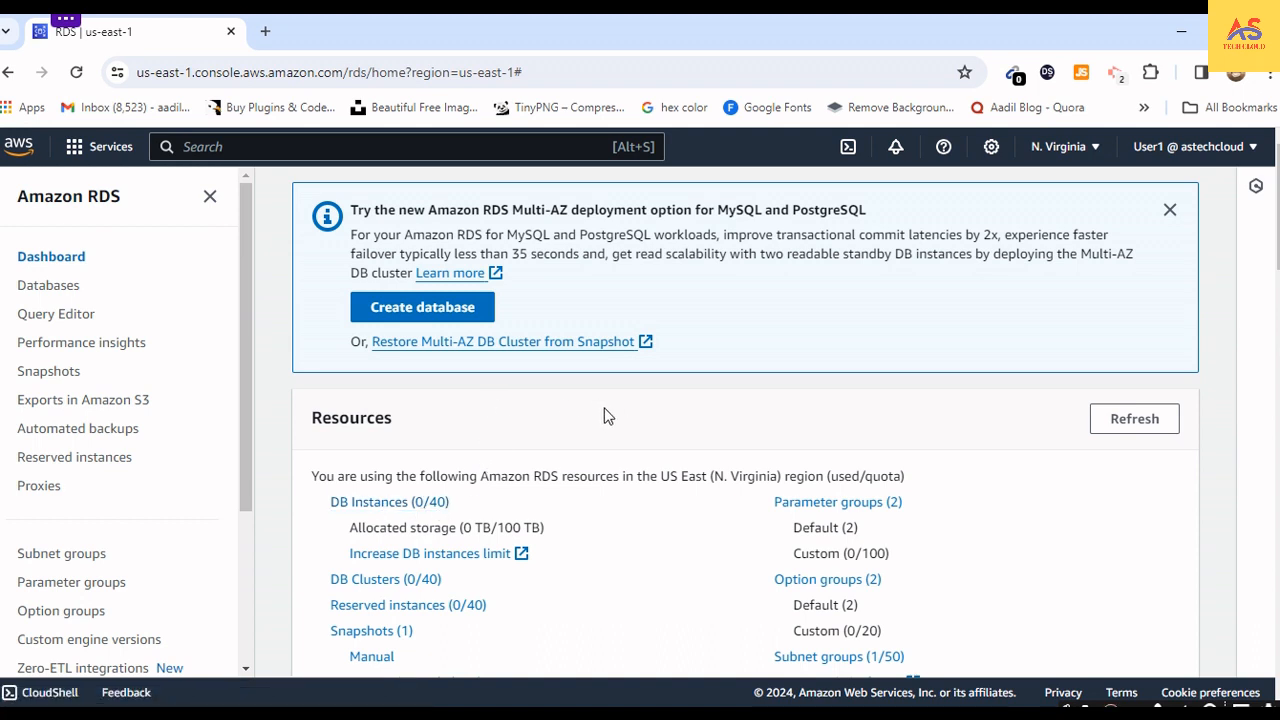
click(390, 314)
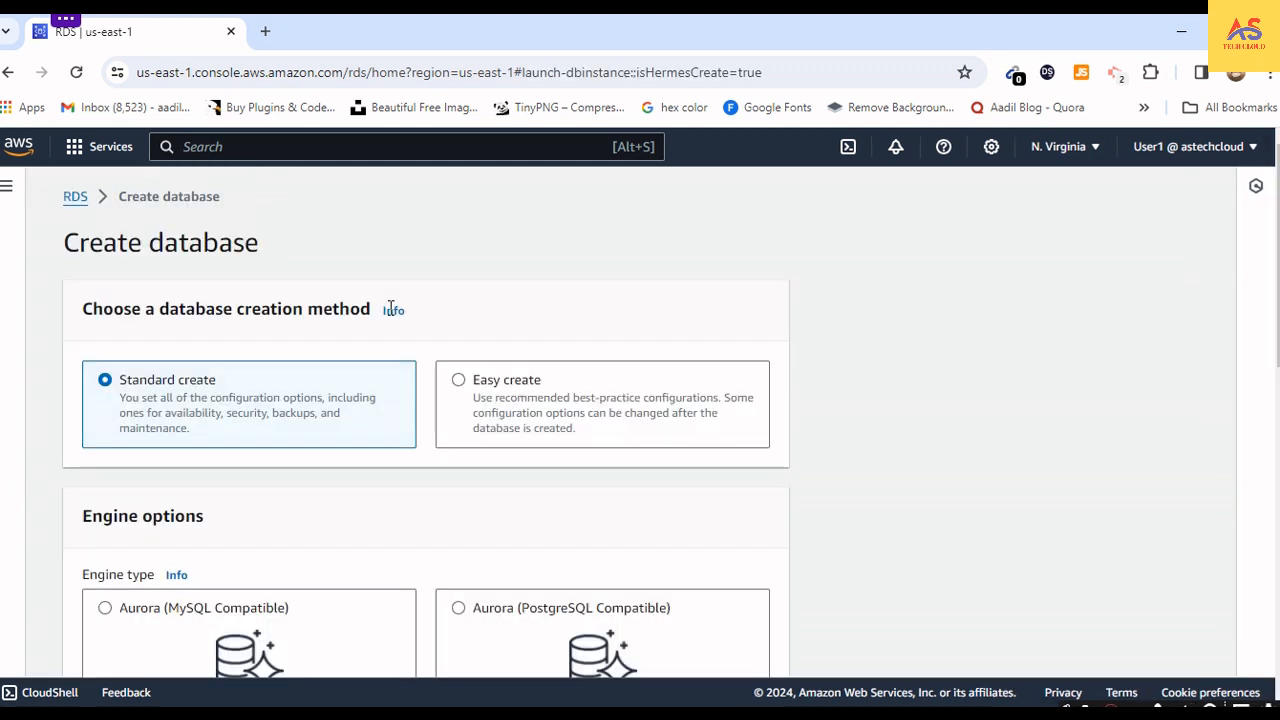
- Preview the Easy create settings for the new database and switch back to the Standard create method
scroll(391, 314, down, 1)
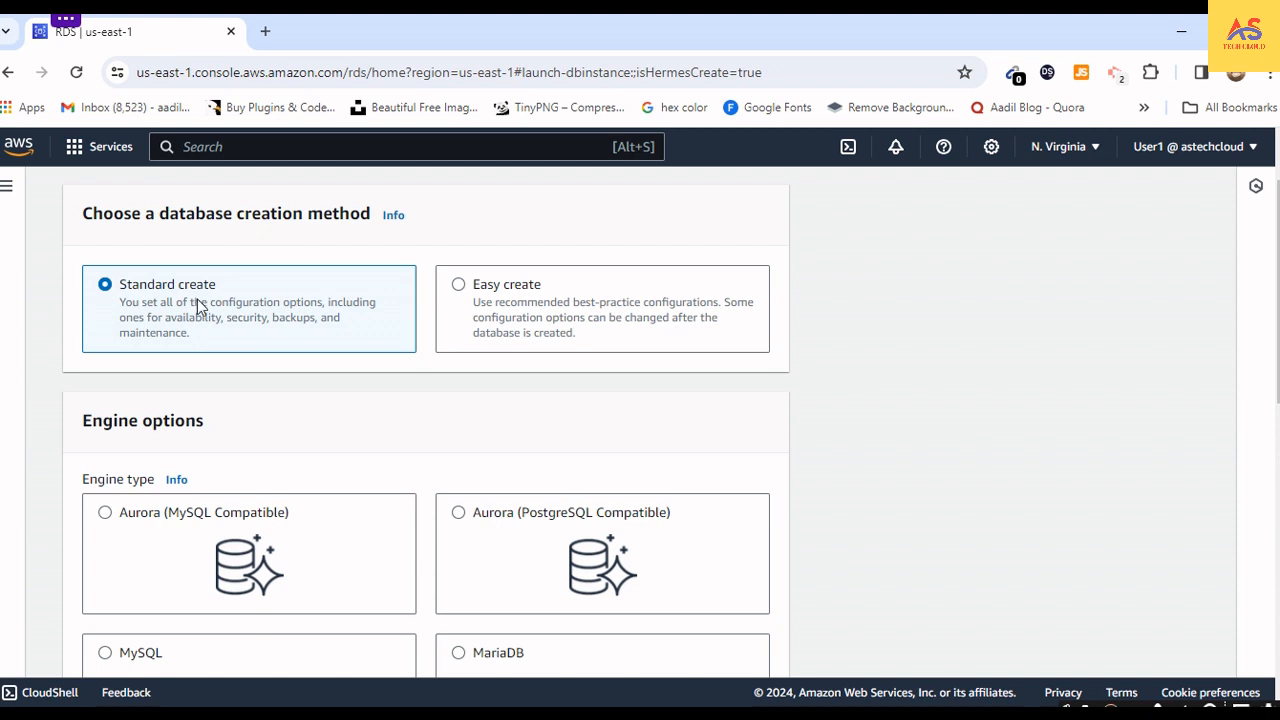
scroll(206, 251, up, 1)
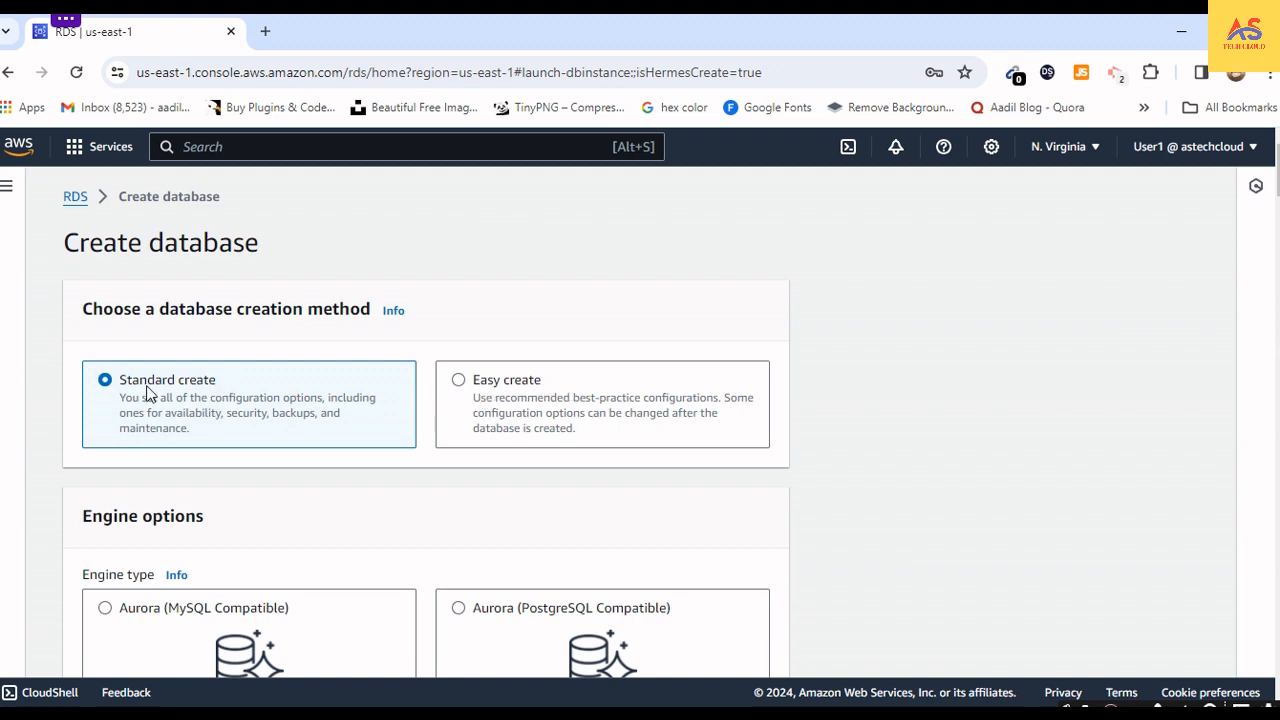
click(460, 400)
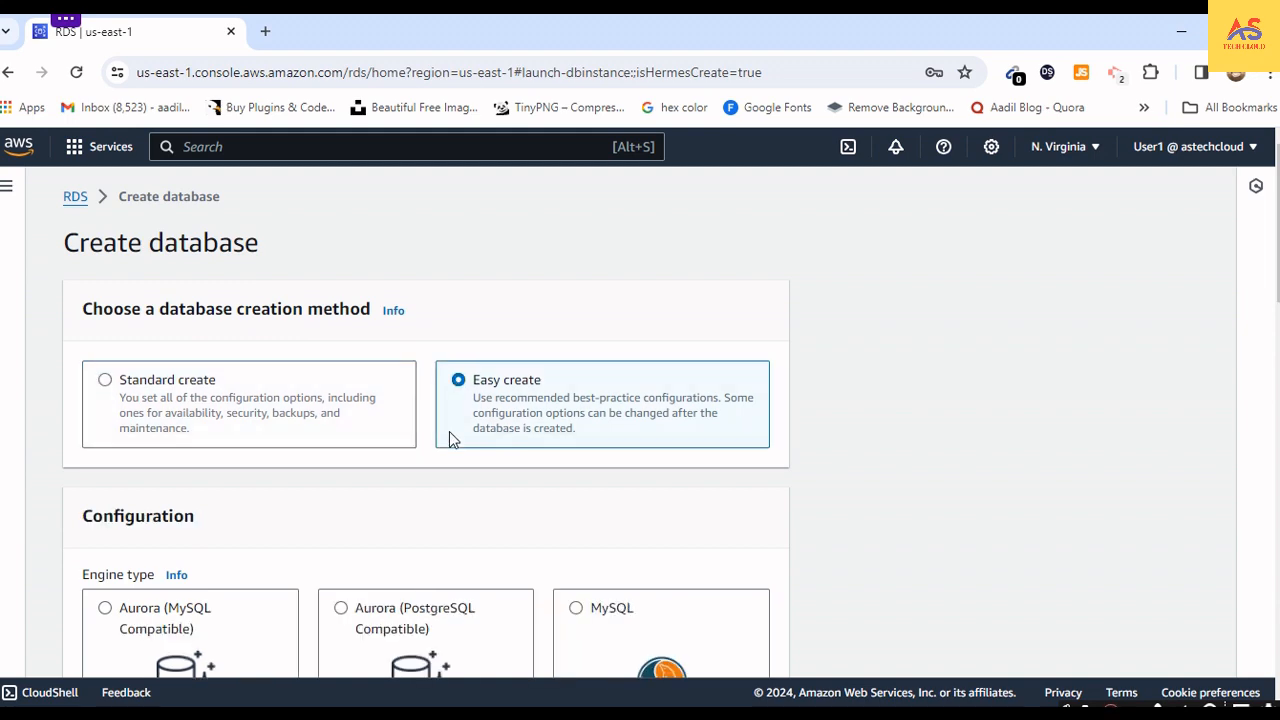
scroll(449, 431, down, 14)
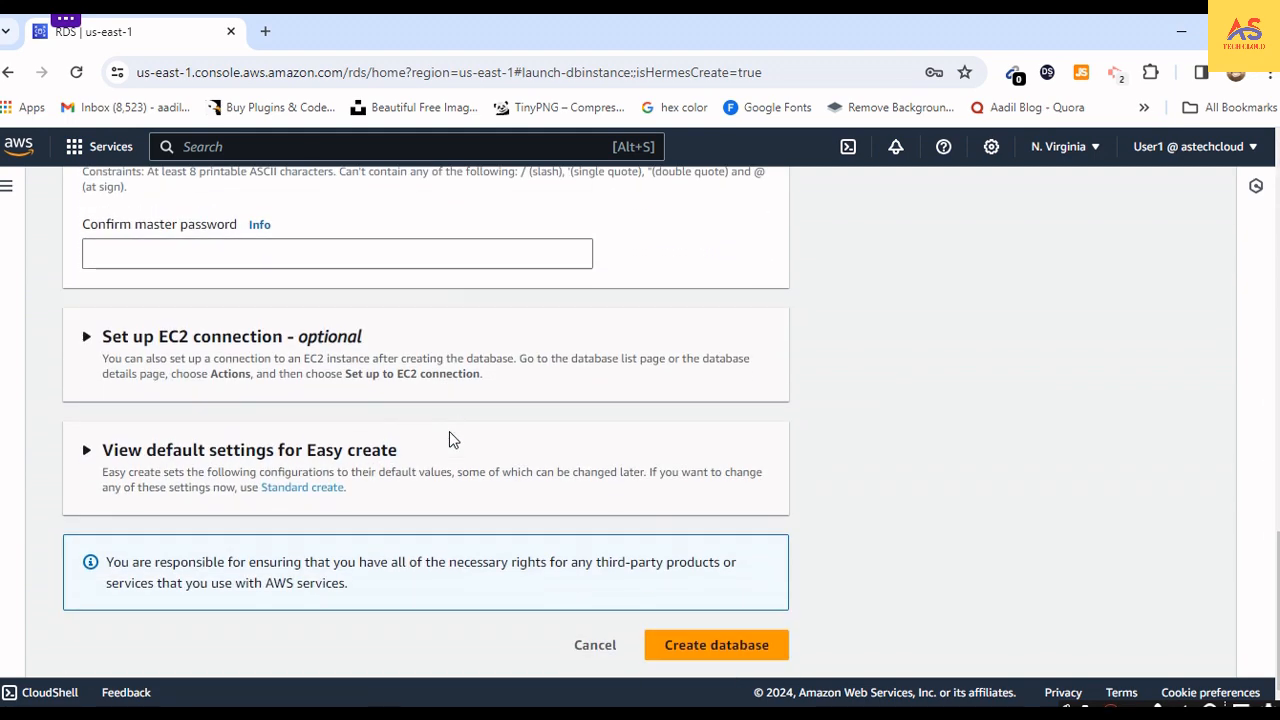
scroll(450, 440, up, 10)
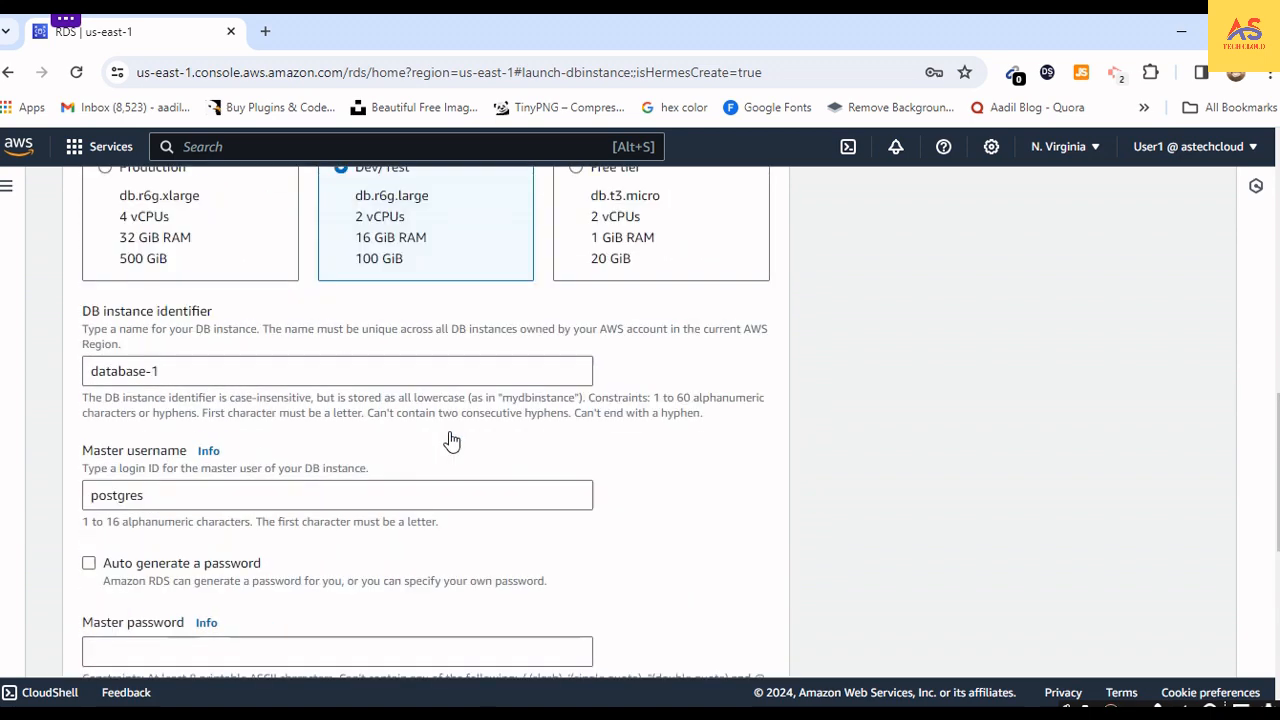
scroll(460, 425, up, 3)
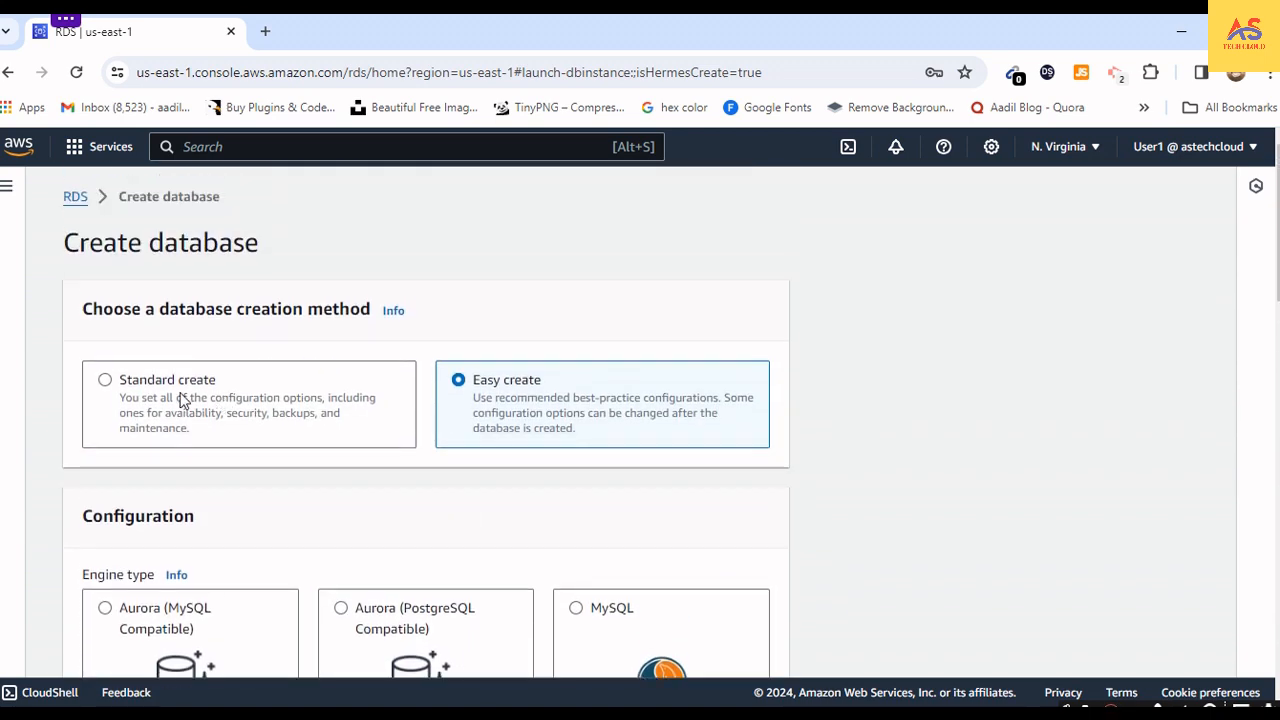
click(117, 390)
- Choose MariaDB as the engine type for the new database
scroll(251, 423, down, 1)
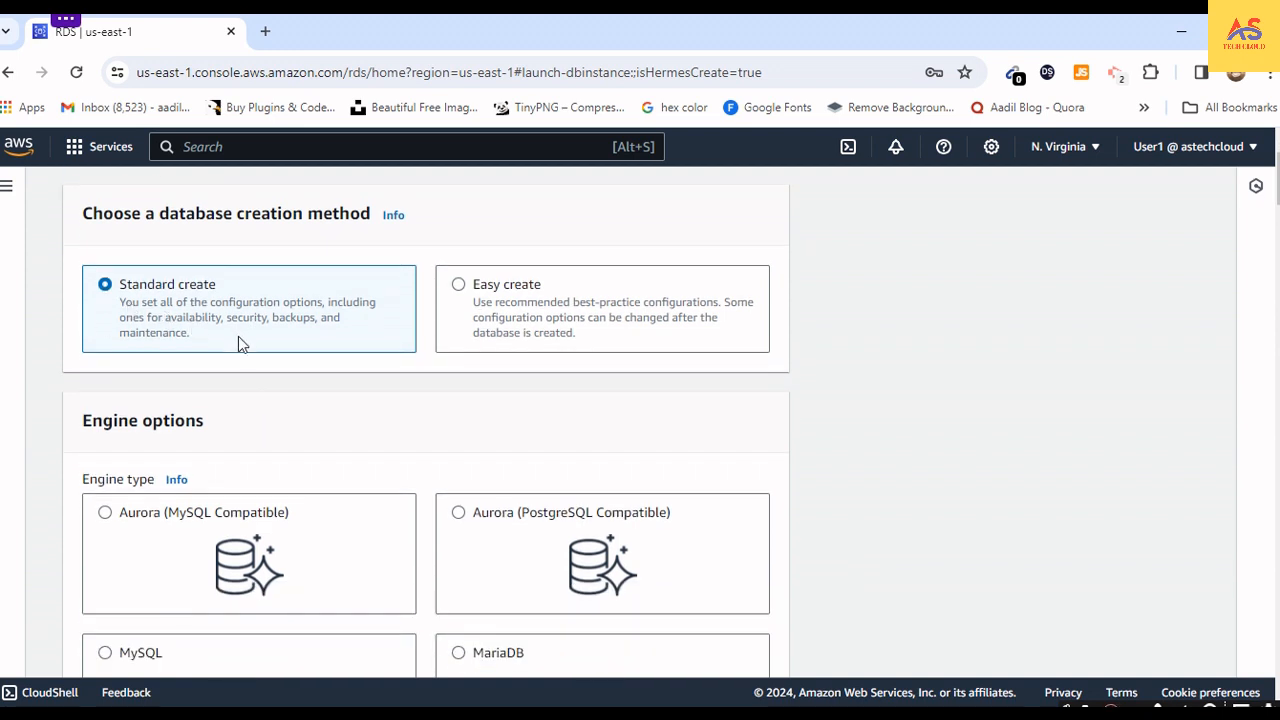
scroll(238, 340, down, 3)
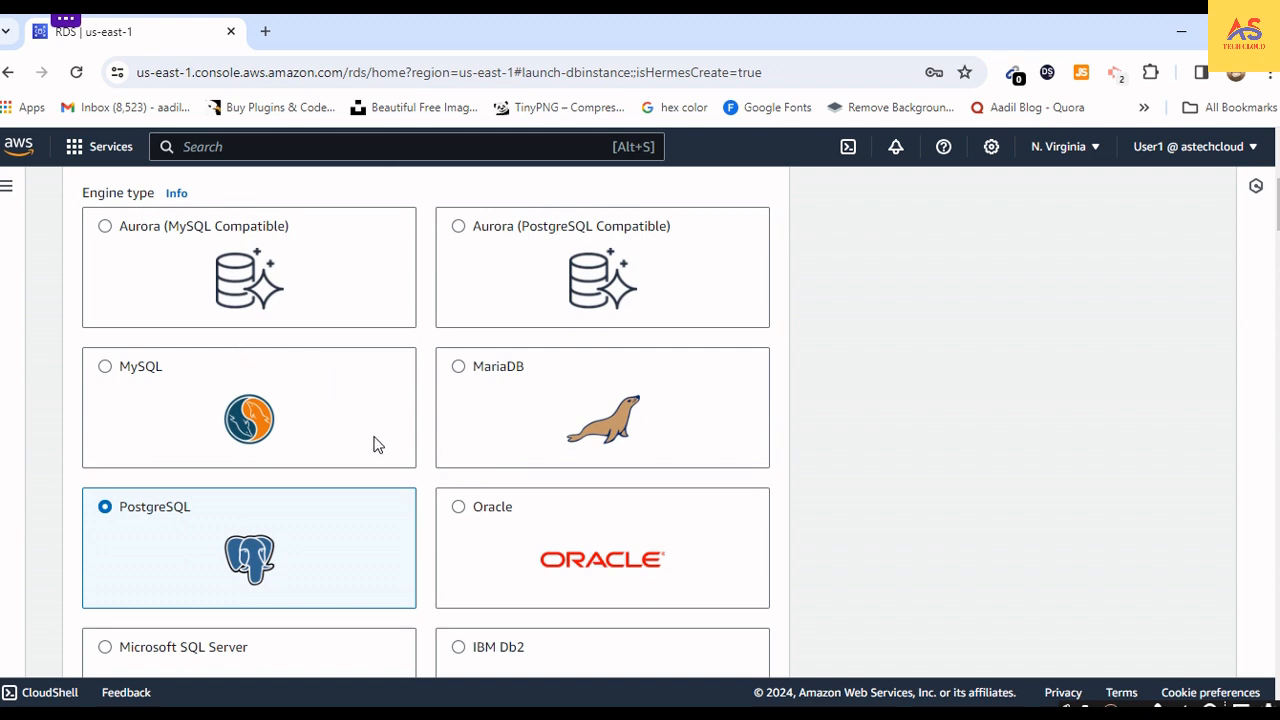
click(459, 368)
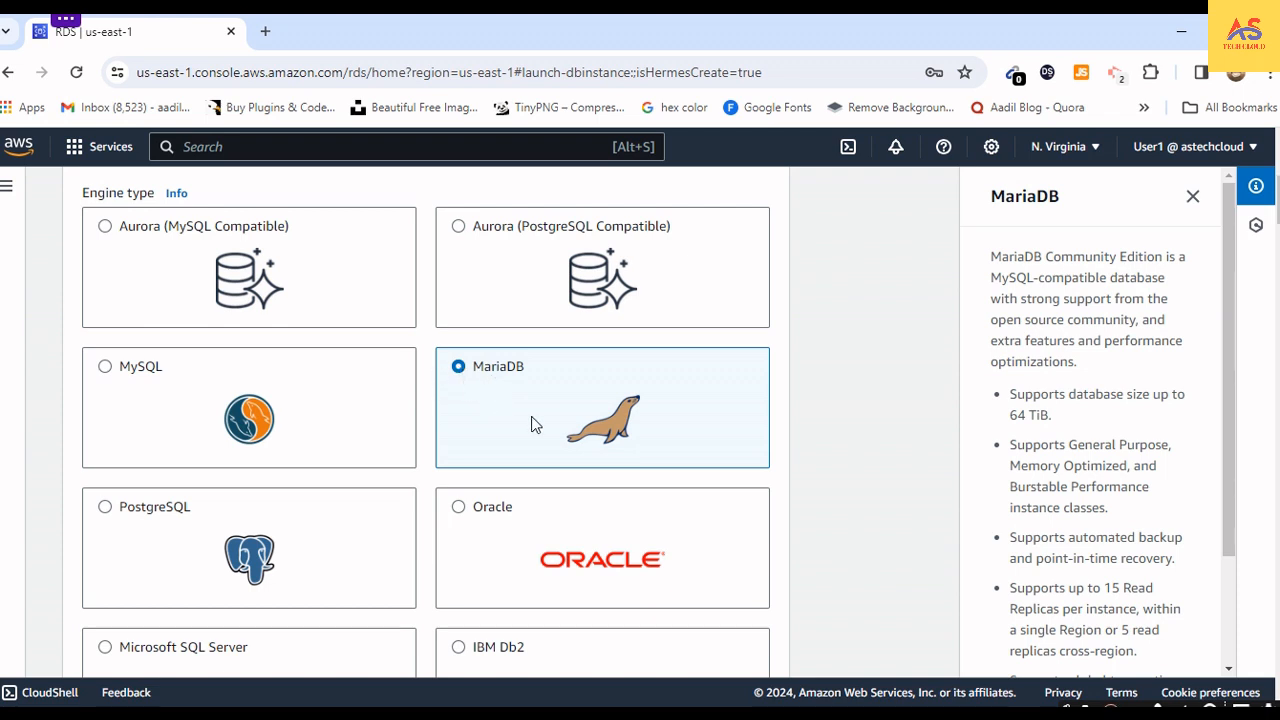
- Examine the Optimized Writes version filter and the available MariaDB engine versions, keeping MariaDB 10.11.6
scroll(532, 424, down, 2)
scroll(532, 424, down, 2)
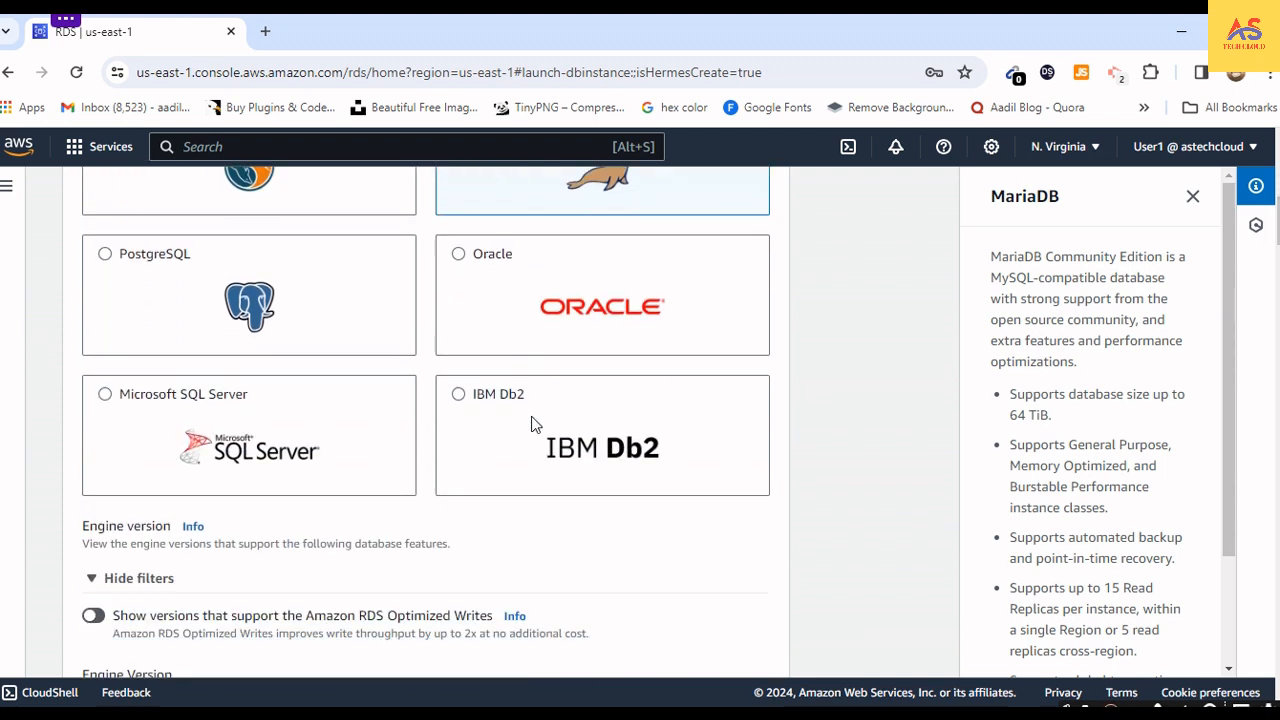
scroll(532, 424, down, 2)
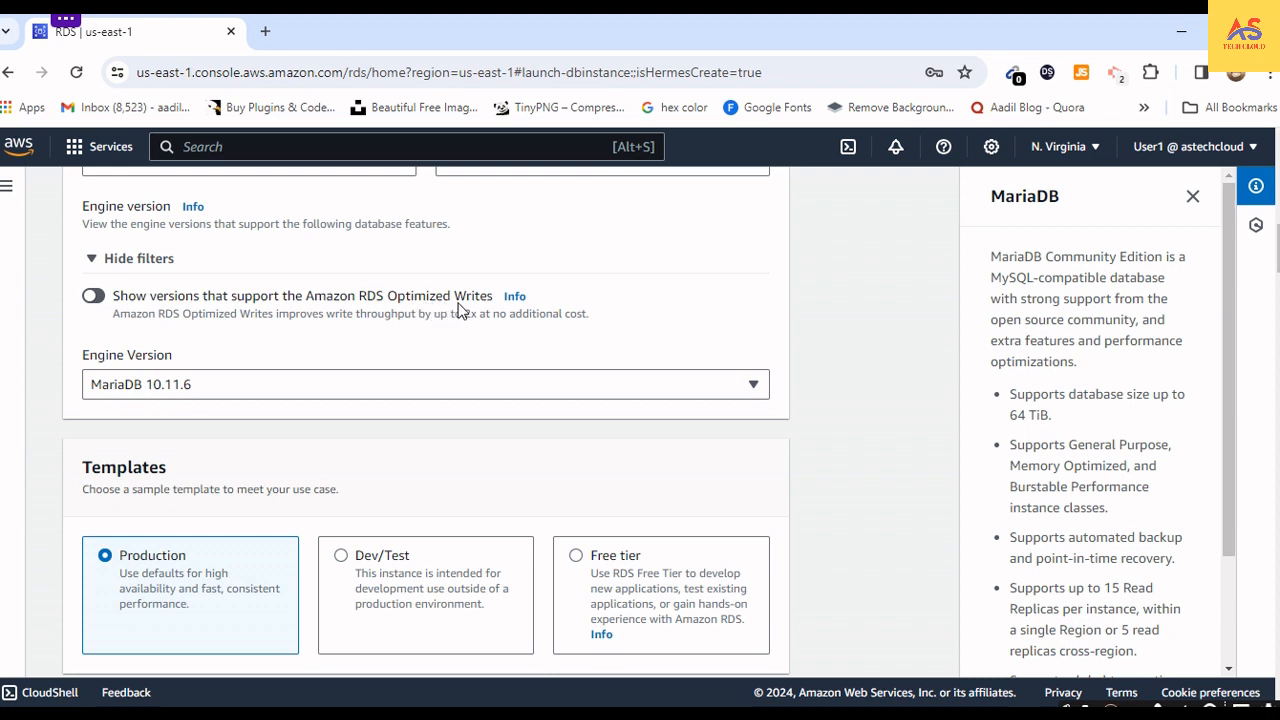
click(103, 299)
click(100, 298)
click(285, 396)
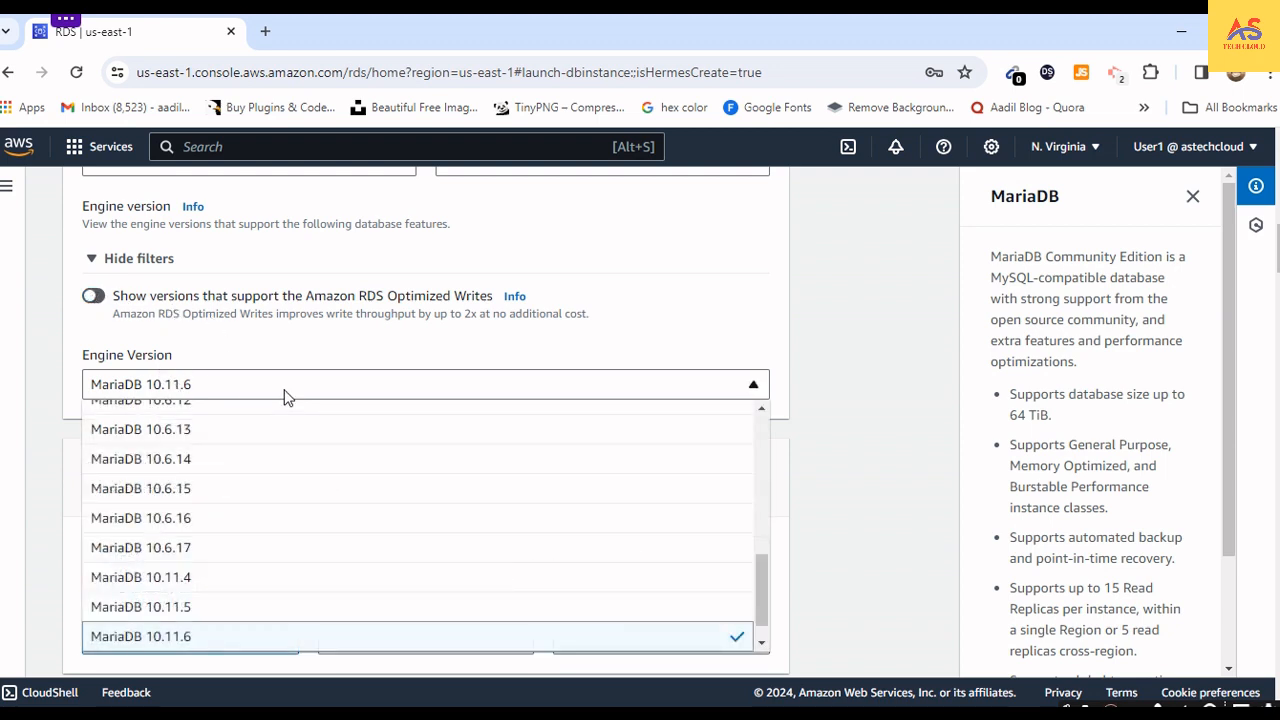
click(285, 396)
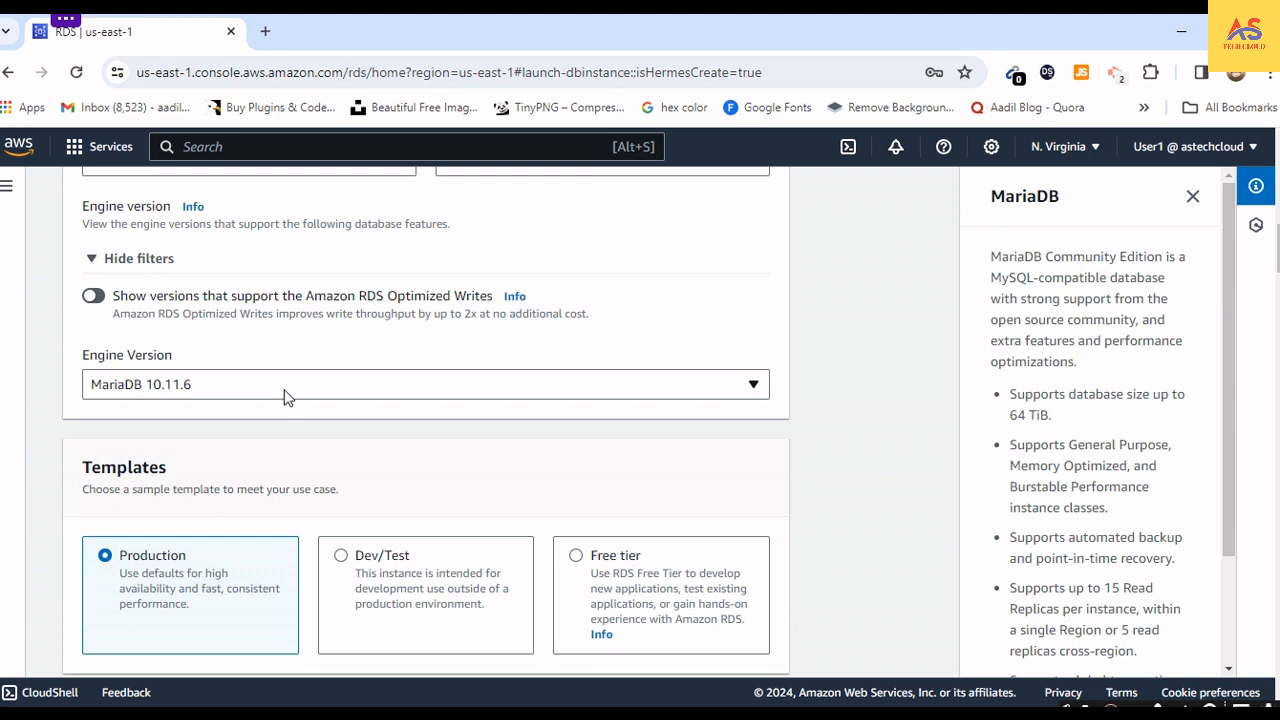
click(350, 391)
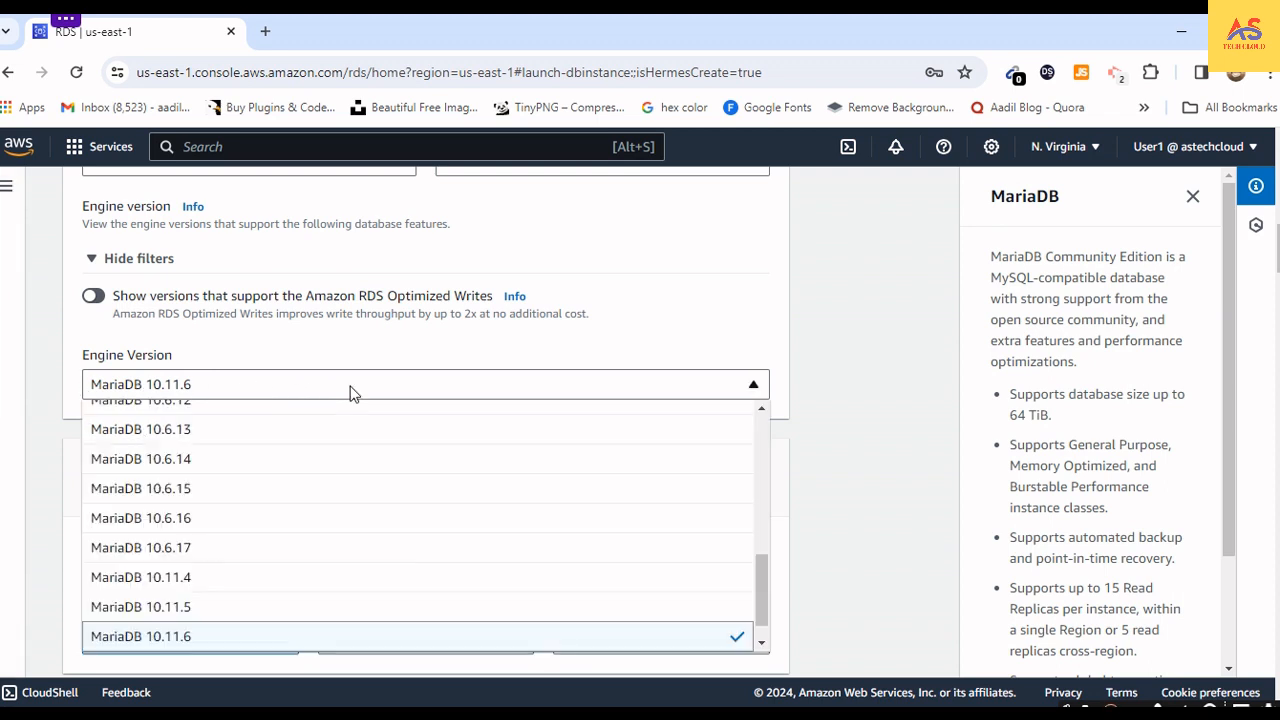
click(350, 391)
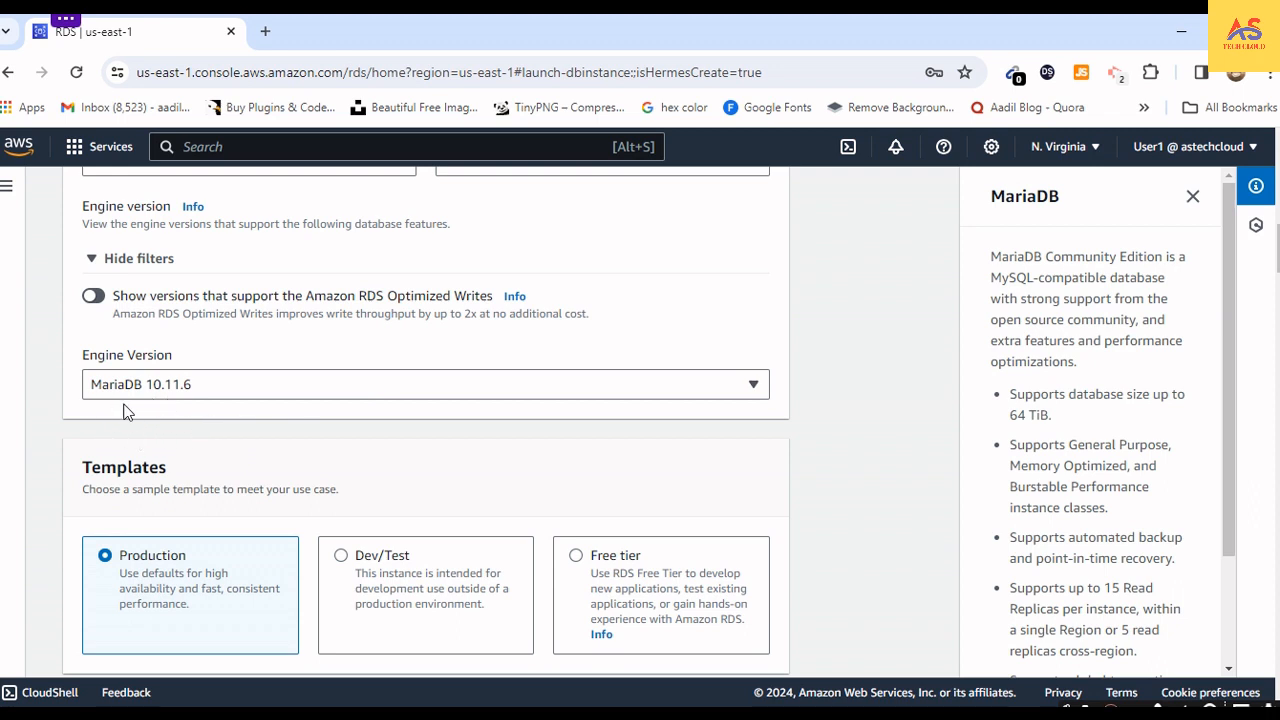
- Choose the Free tier template for the MariaDB database
scroll(124, 412, down, 1)
scroll(124, 412, down, 1)
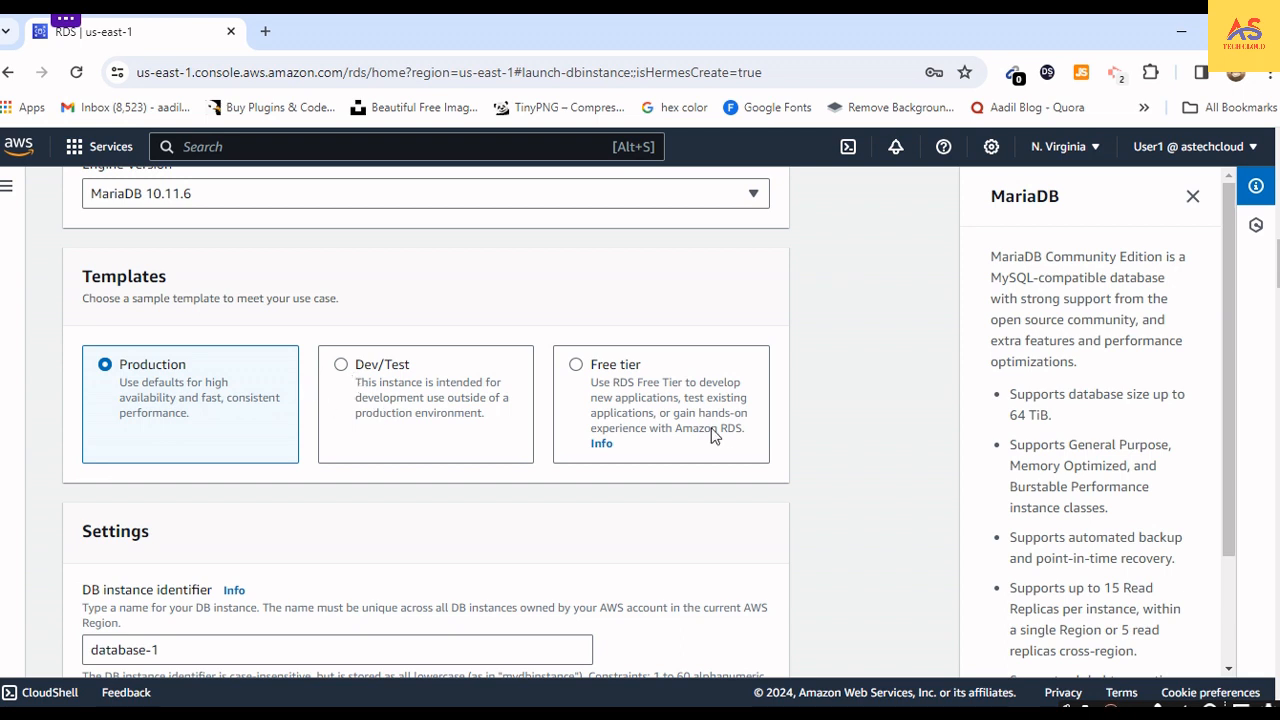
click(576, 366)
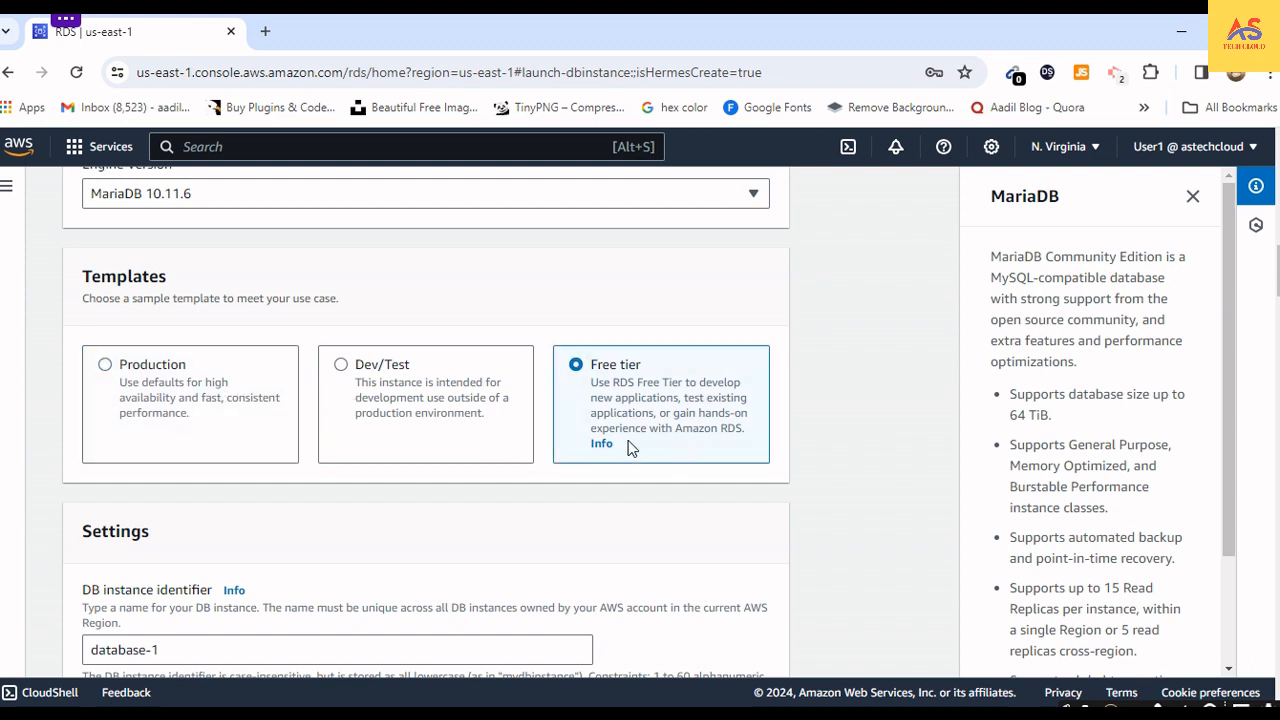
- Set the DB instance identifier to Mariadatabase
scroll(506, 506, down, 1)
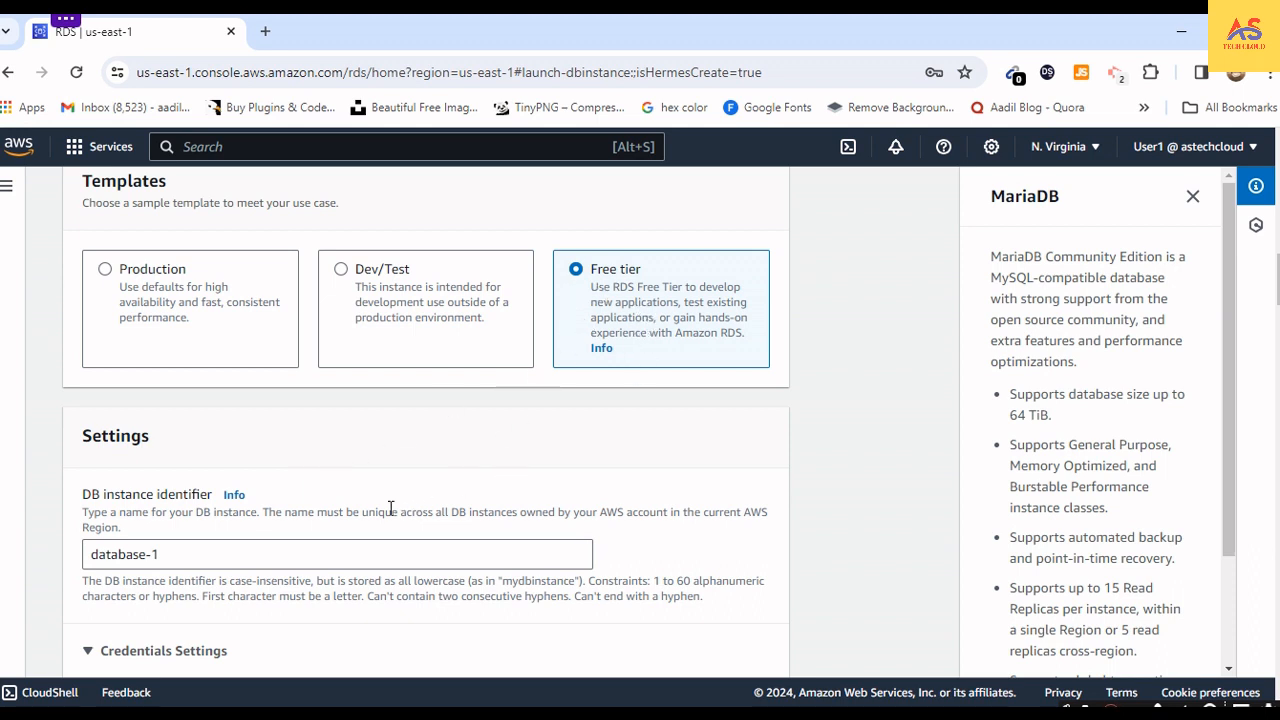
scroll(391, 508, down, 1)
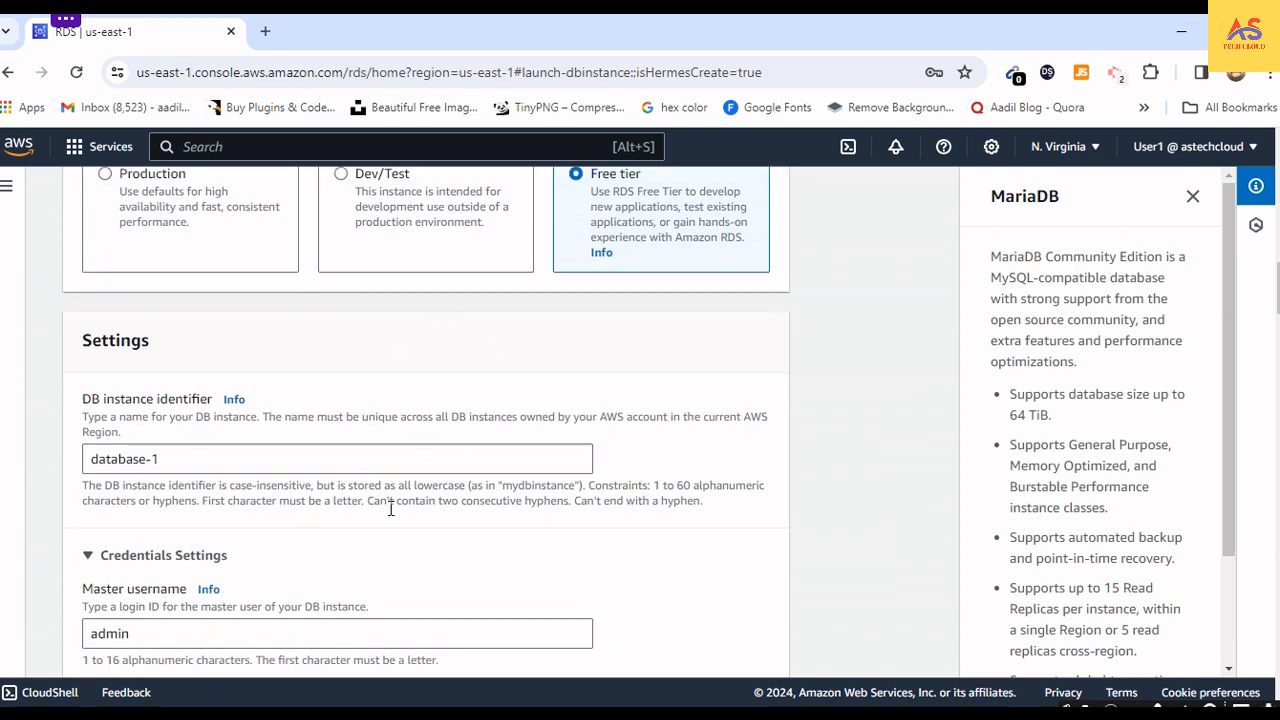
click(146, 459)
double_click(146, 459)
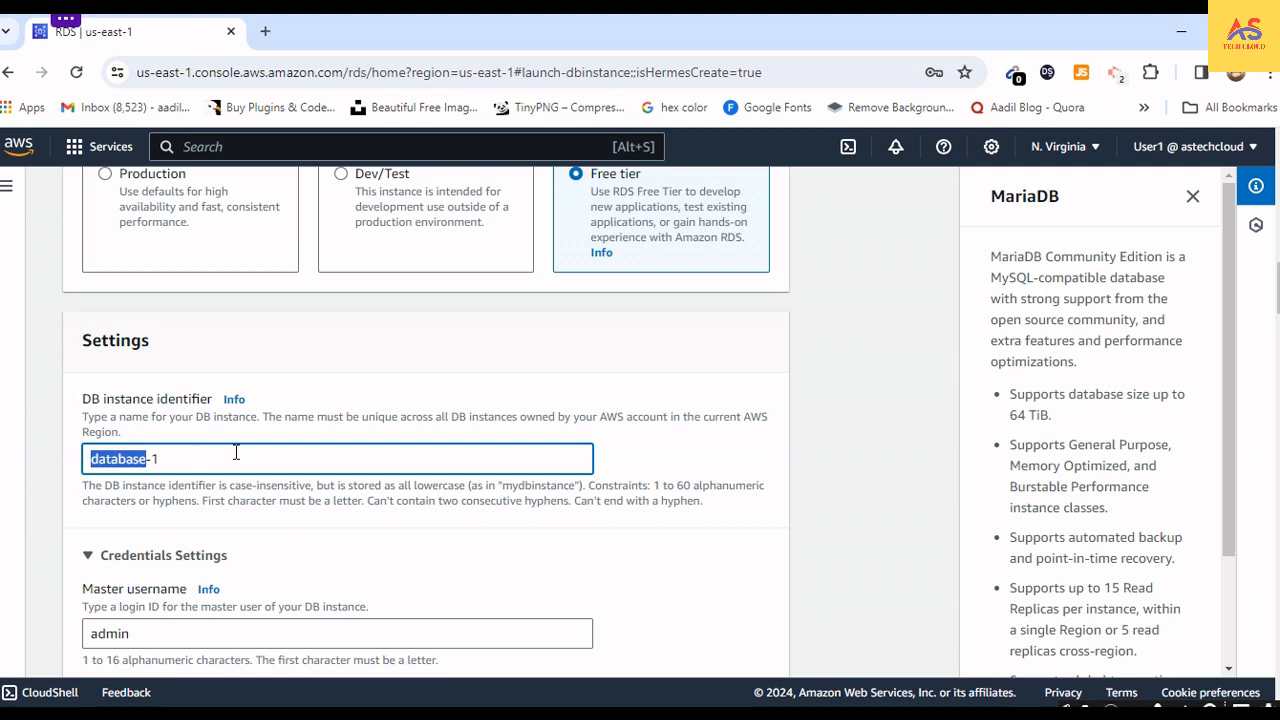
key(Left)
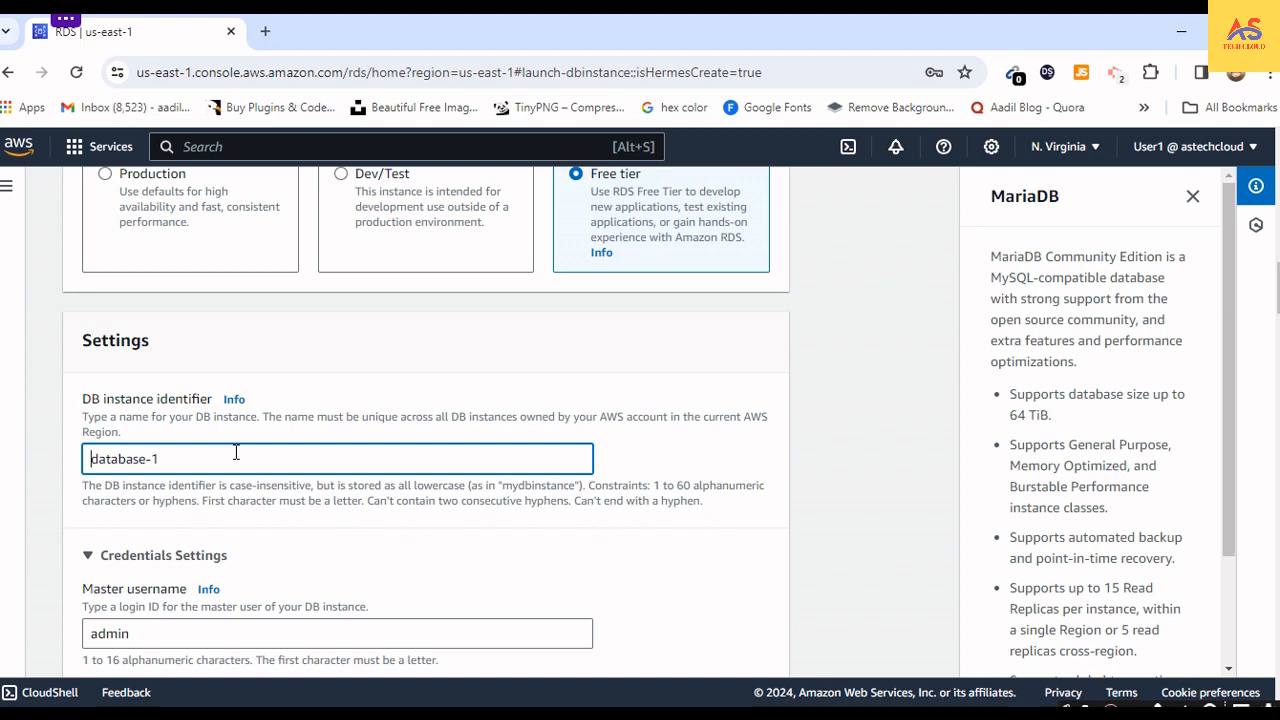
text(m)
key(BackSpace)
text(m)
key(BackSpace)
text(Maria)
- Enter the master password for the database's master user and repeat it in the confirmation field
scroll(276, 520, down, 2)
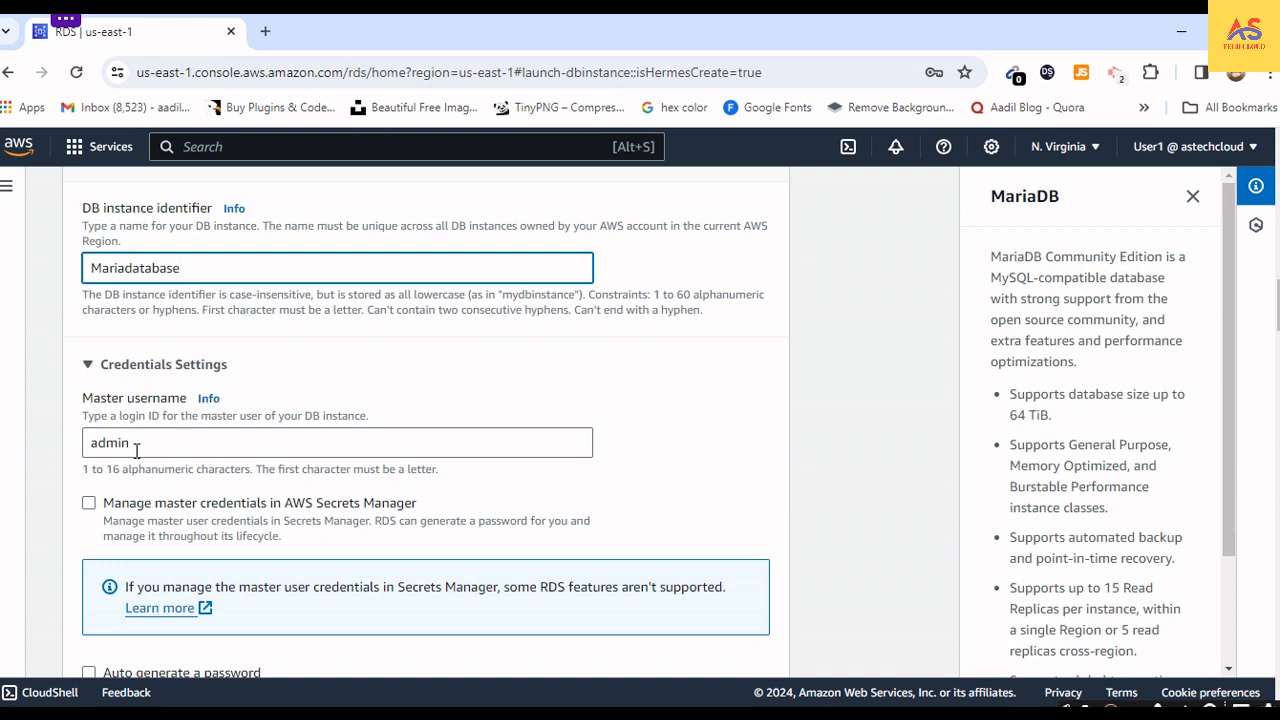
scroll(148, 447, down, 3)
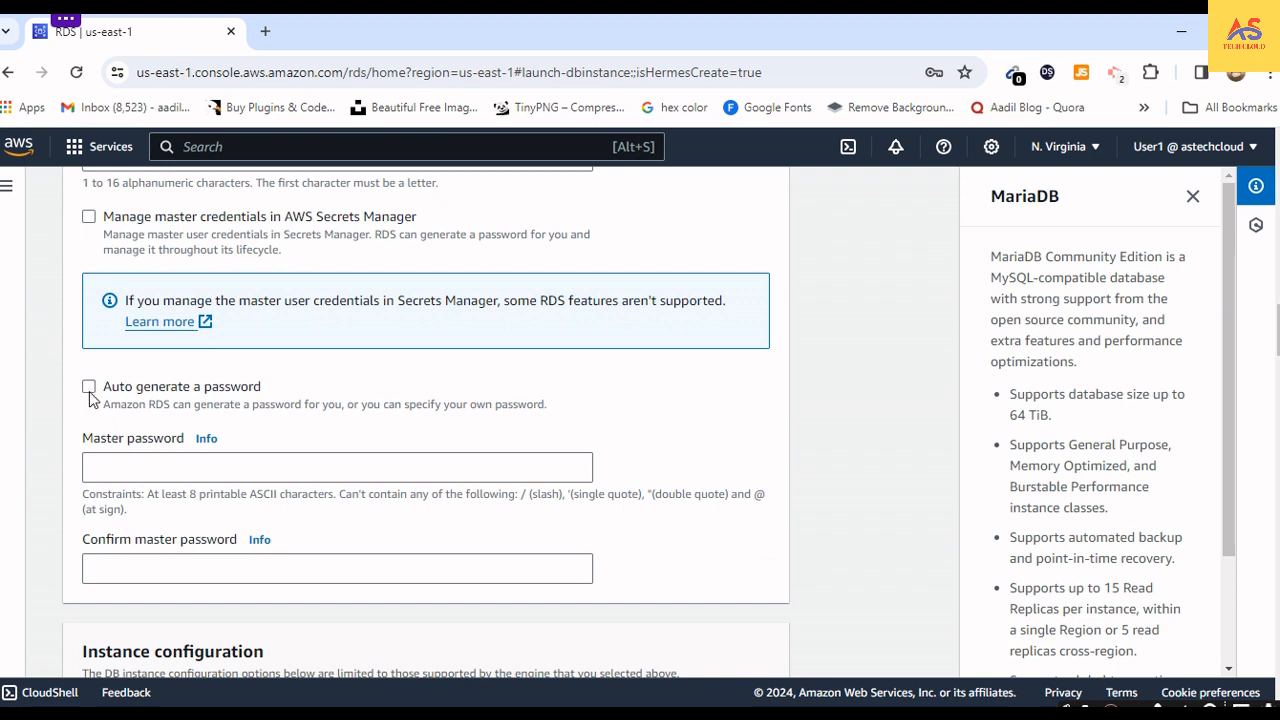
click(153, 465)
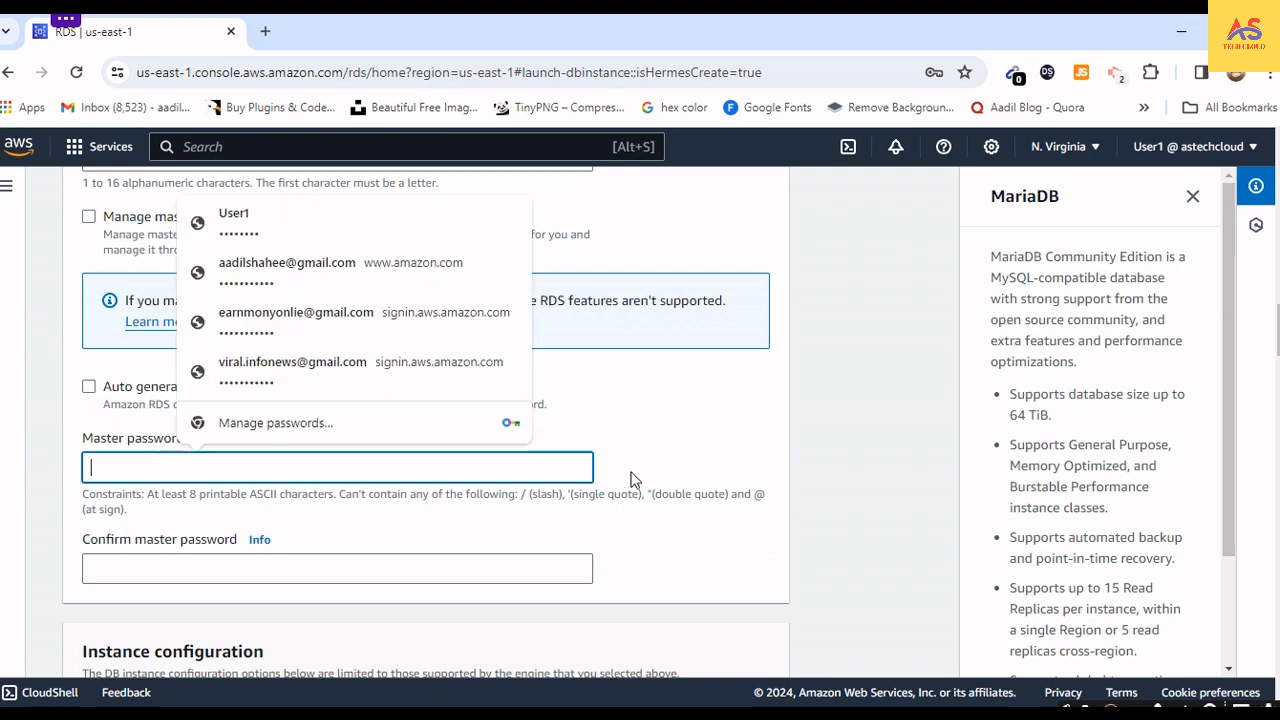
click(688, 470)
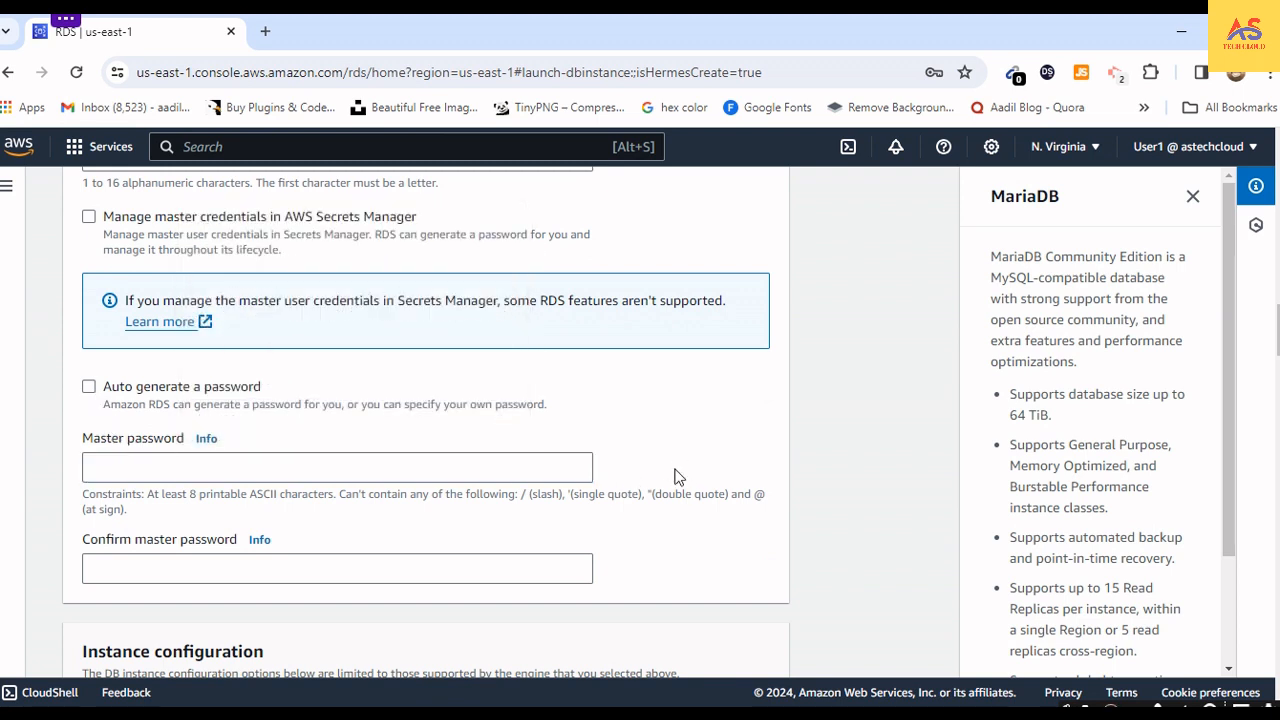
click(577, 471)
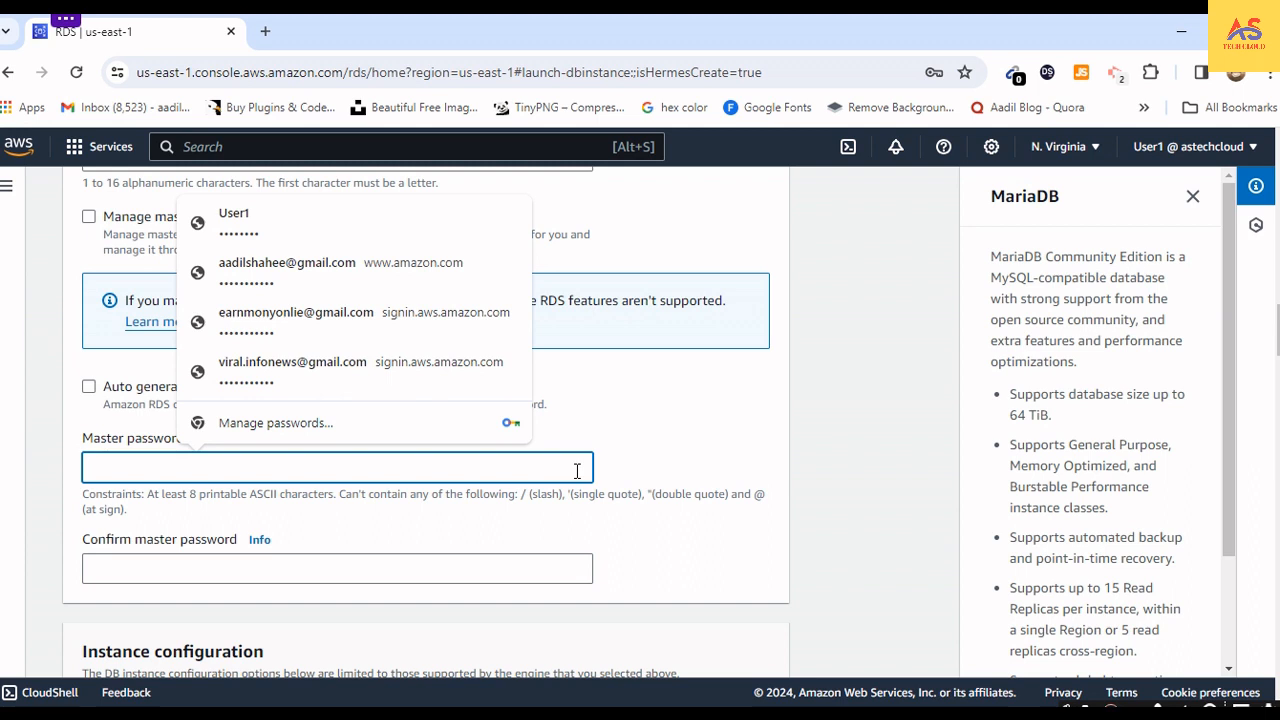
text(•)
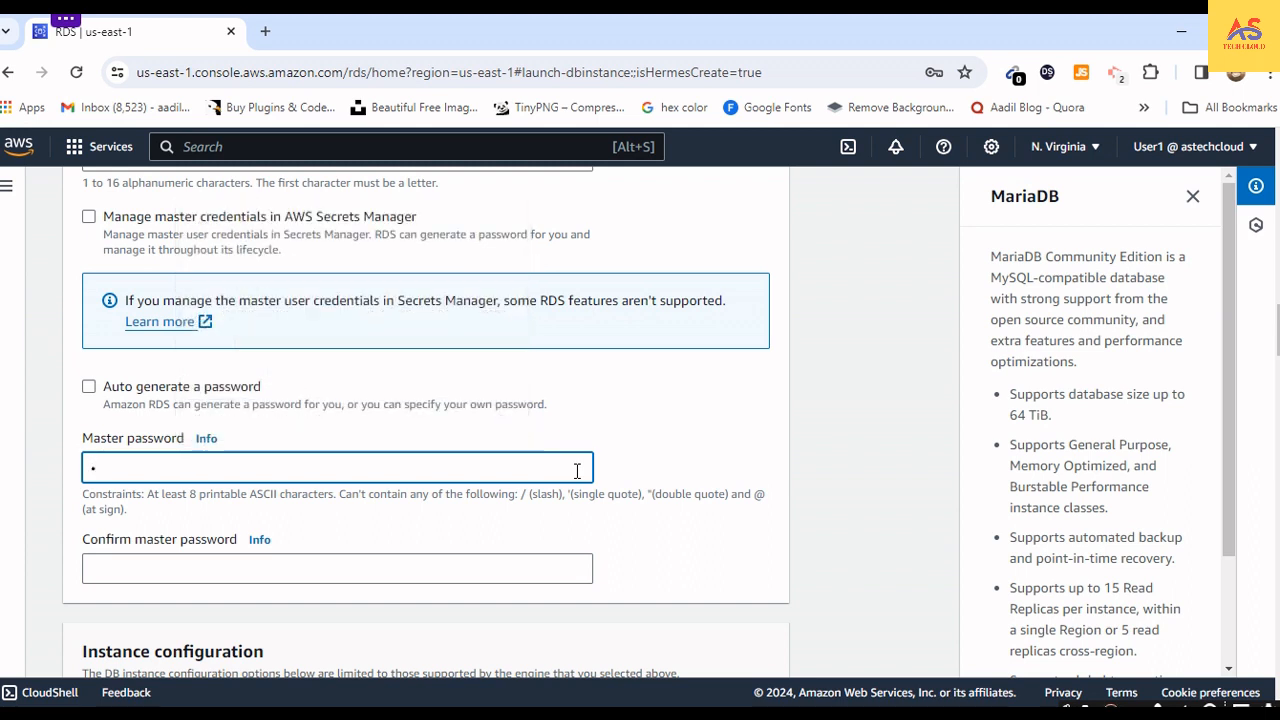
text(•••••••)
key(Tab)
key(Tab)
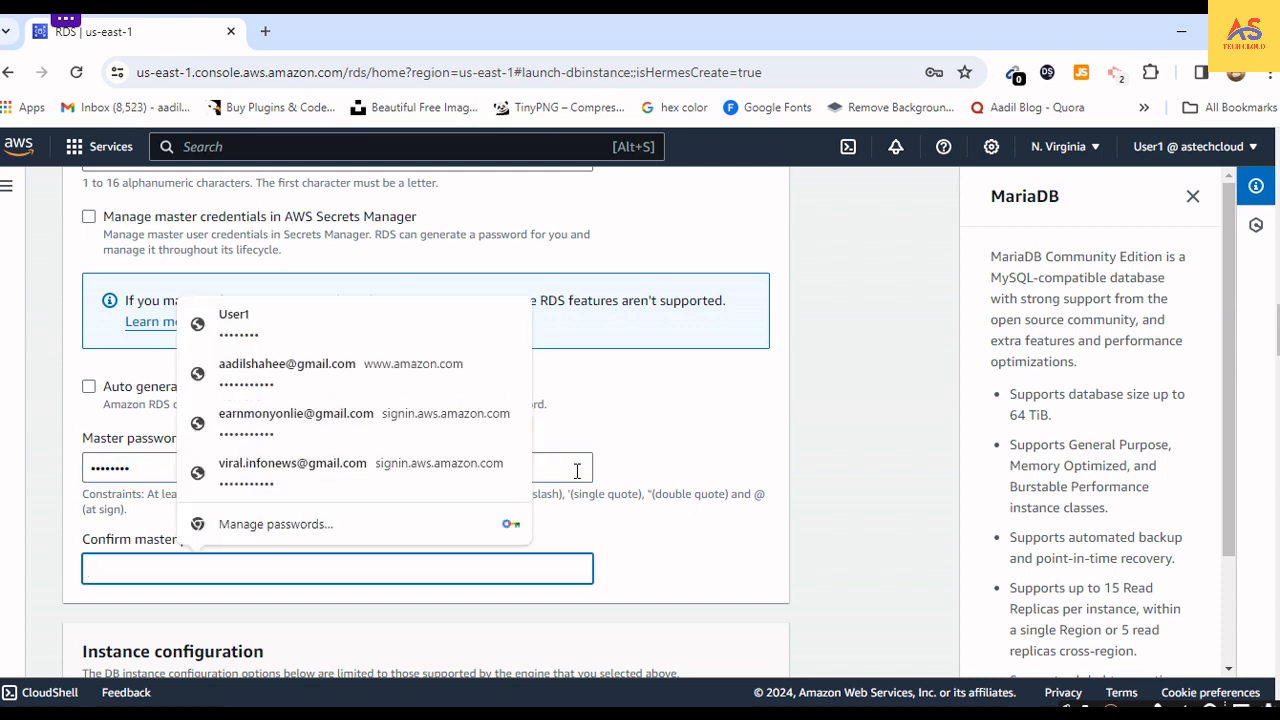
text(•)
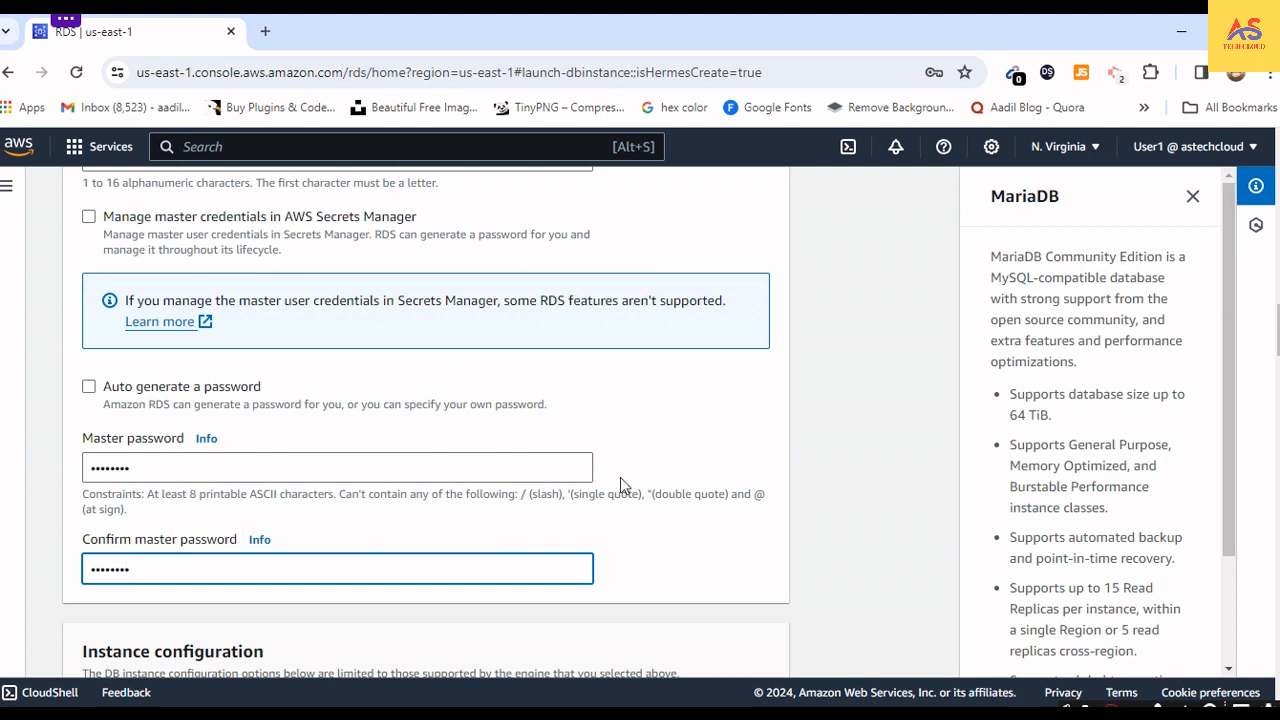
click(680, 518)
- Examine the DB instance class filters, toggling the inclusion of previous generation classes and leaving it off
scroll(681, 524, down, 2)
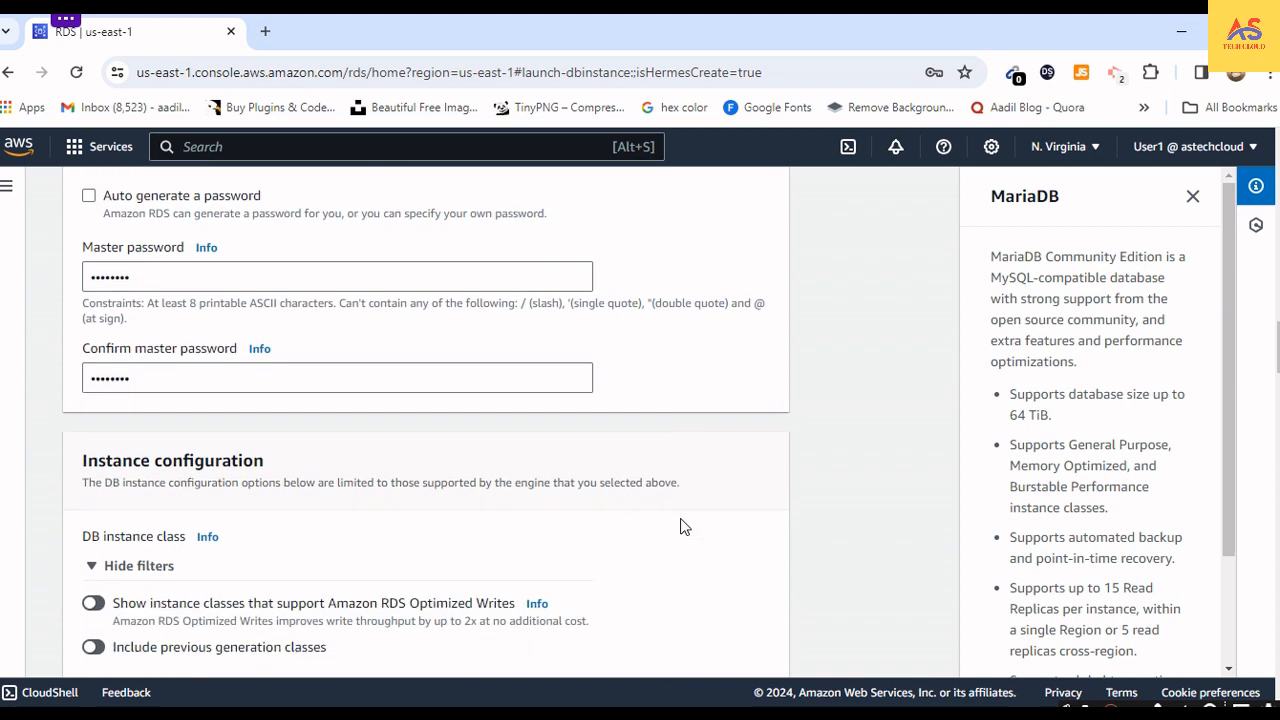
scroll(277, 494, down, 2)
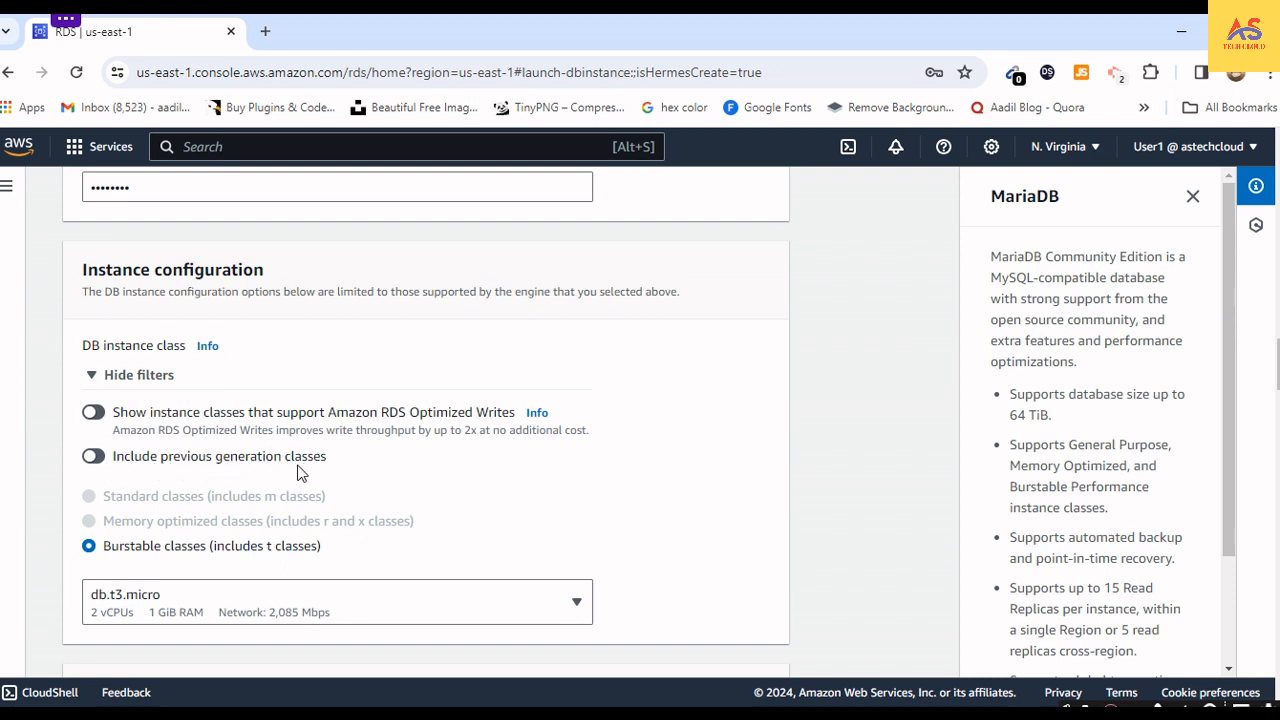
click(100, 462)
click(97, 459)
- Examine the available burstable DB instance classes, keeping db.t3.micro
scroll(170, 523, down, 2)
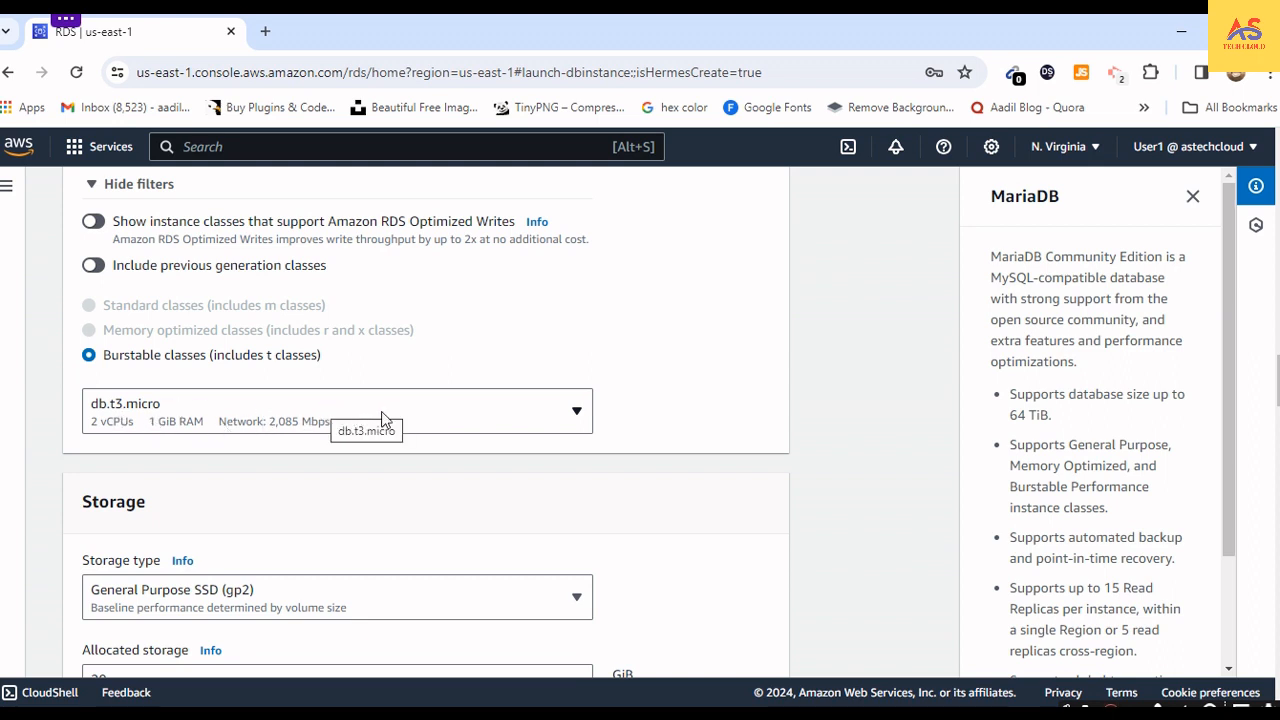
click(500, 425)
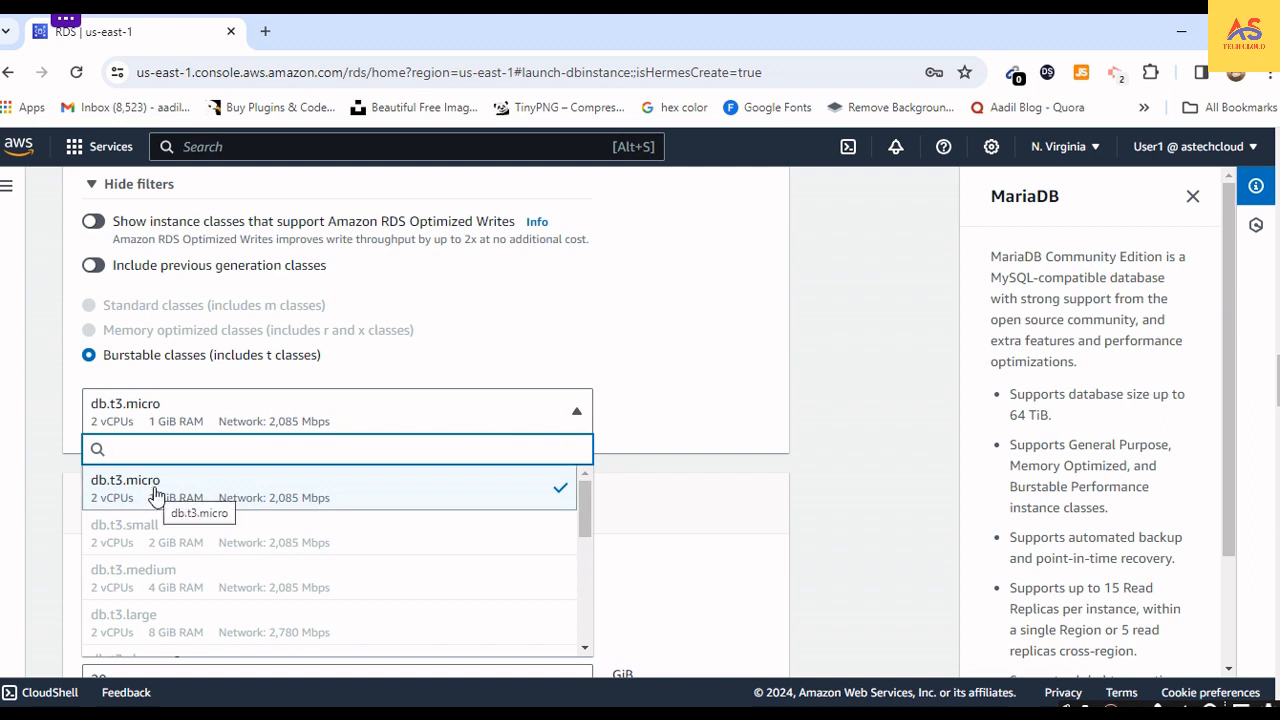
scroll(155, 494, down, 5)
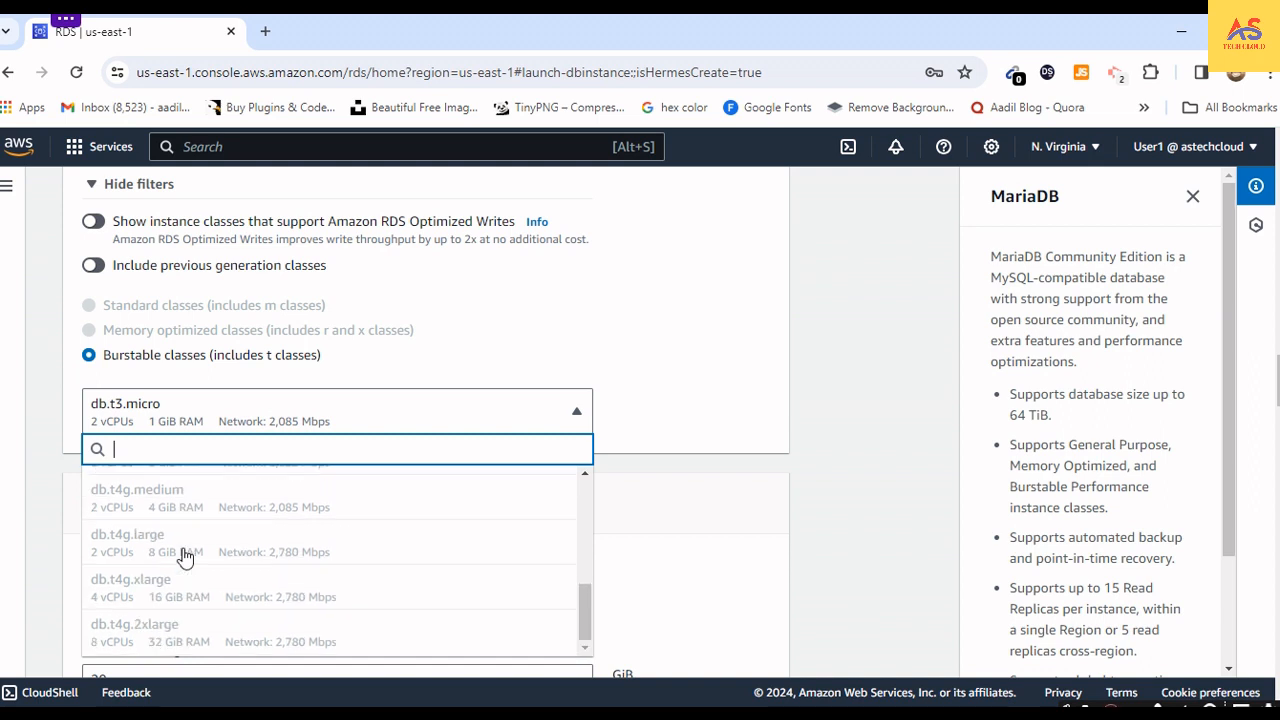
scroll(173, 557, up, 3)
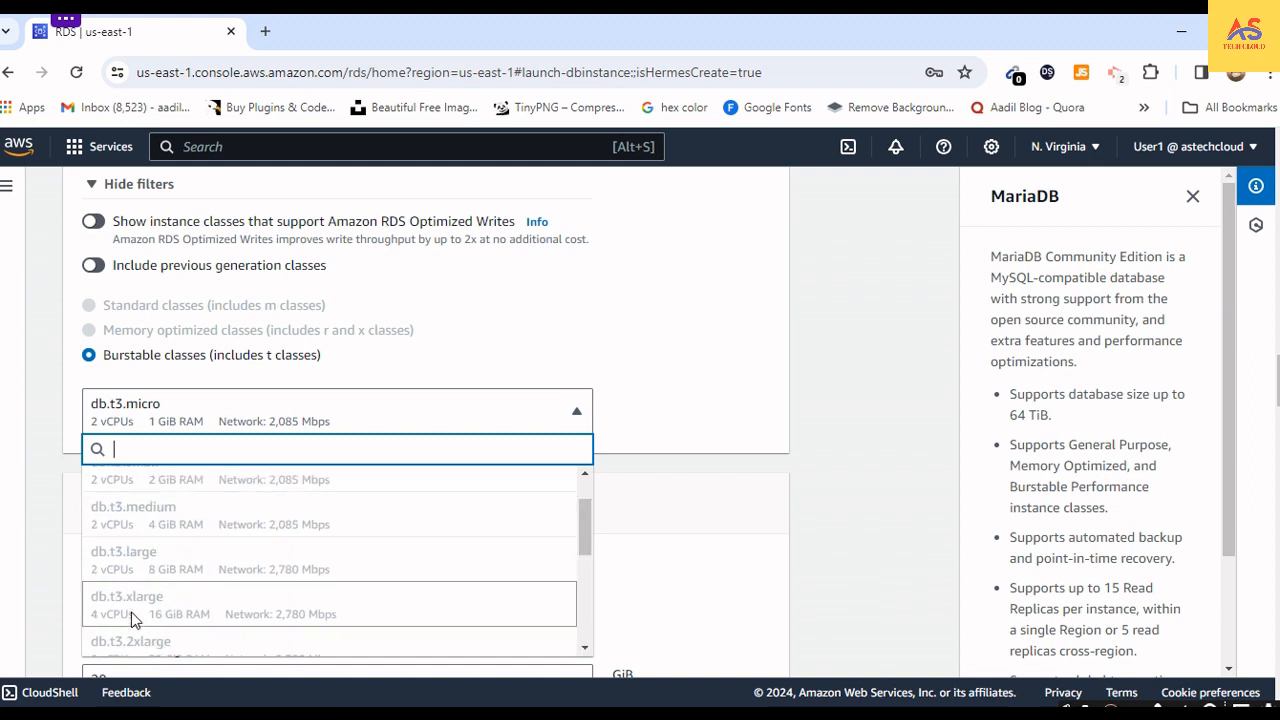
scroll(131, 615, up, 2)
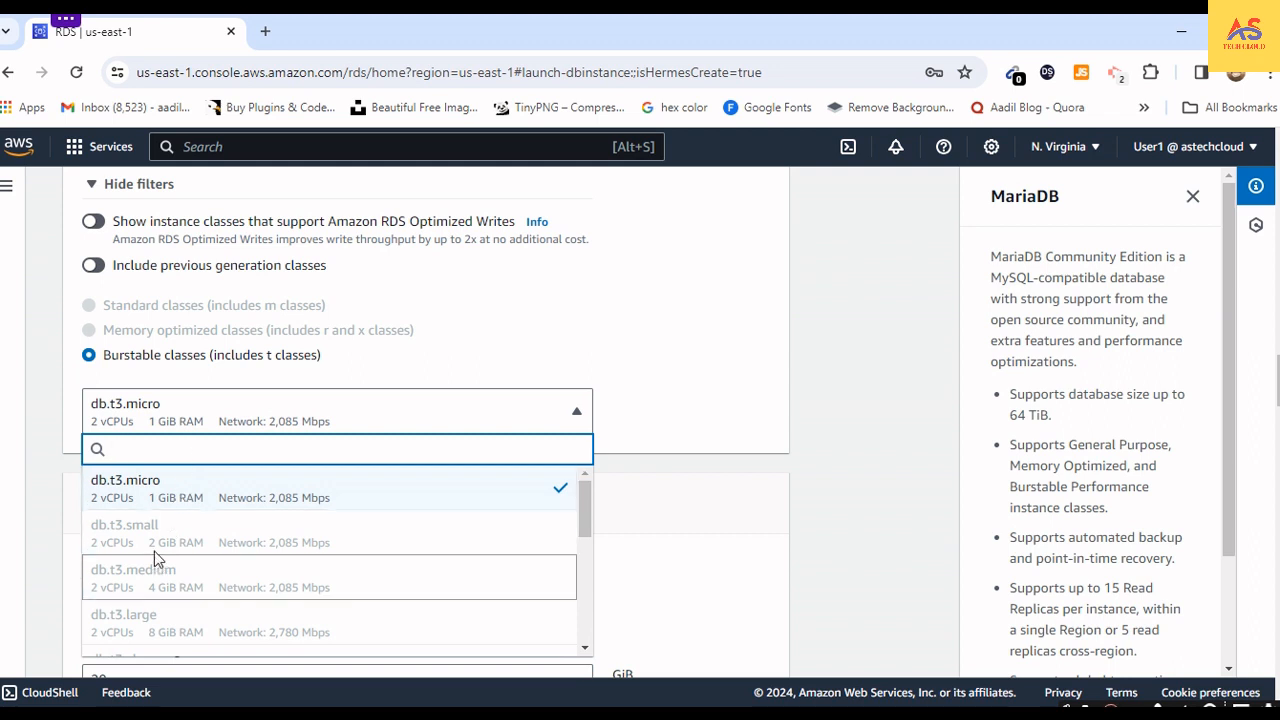
scroll(160, 590, down, 3)
scroll(176, 543, down, 2)
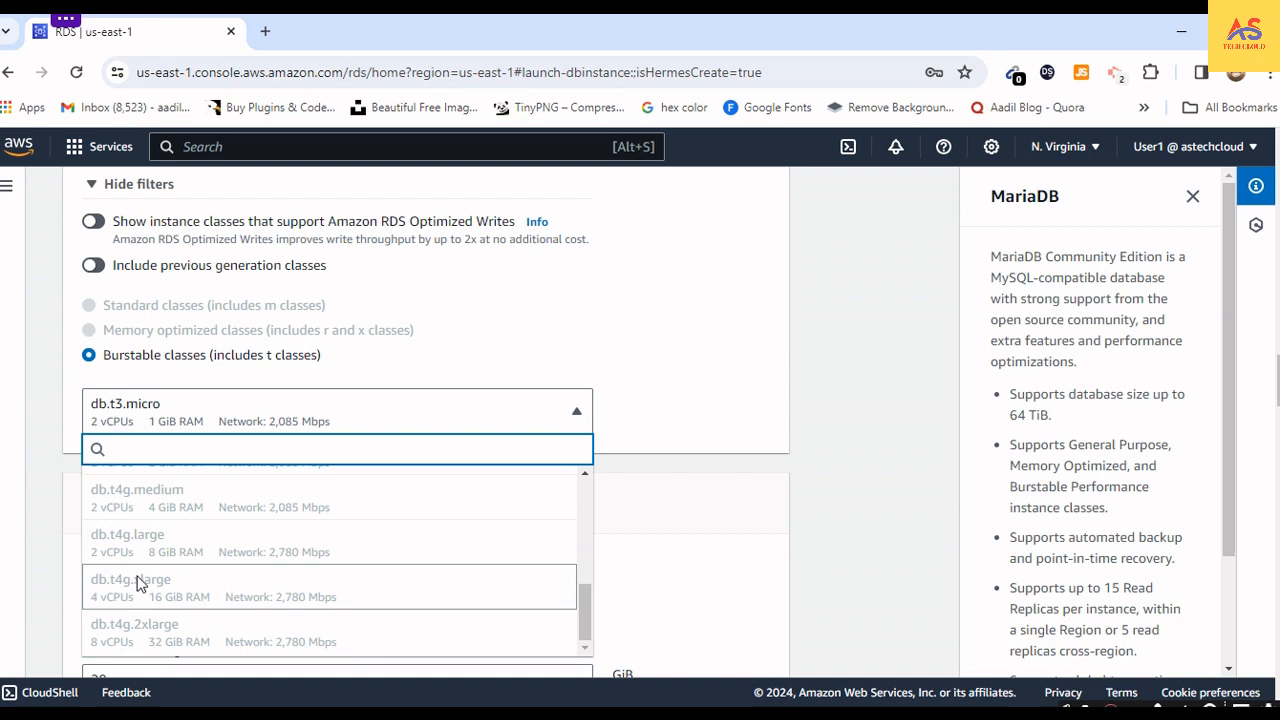
scroll(129, 535, up, 2)
scroll(129, 535, up, 2)
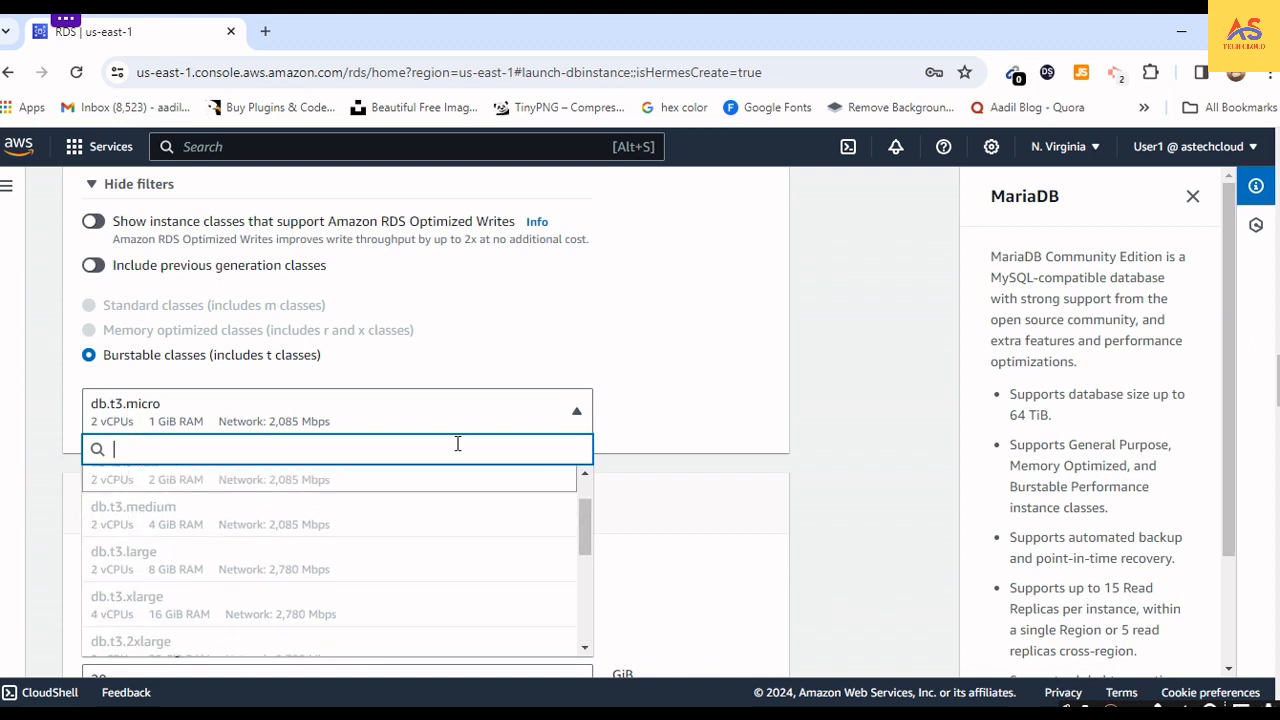
click(634, 423)
- Examine the available storage types for the database, keeping General Purpose SSD (gp2)
scroll(349, 497, down, 2)
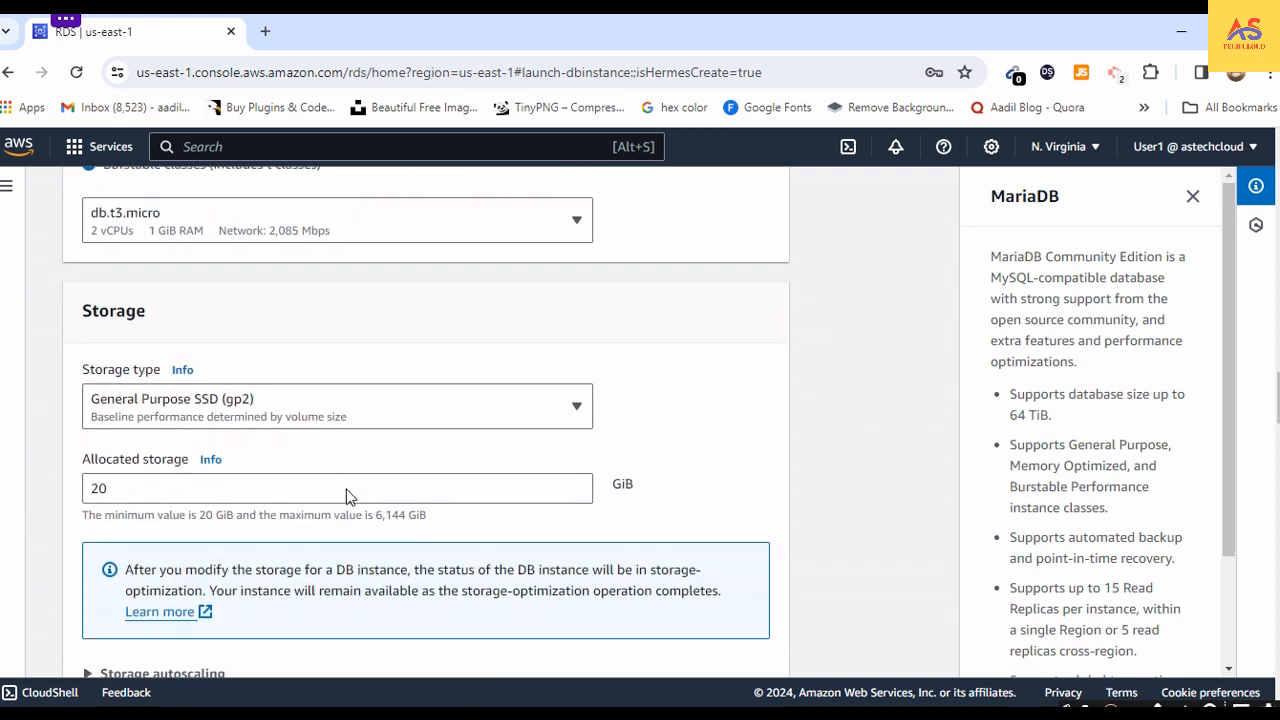
click(324, 409)
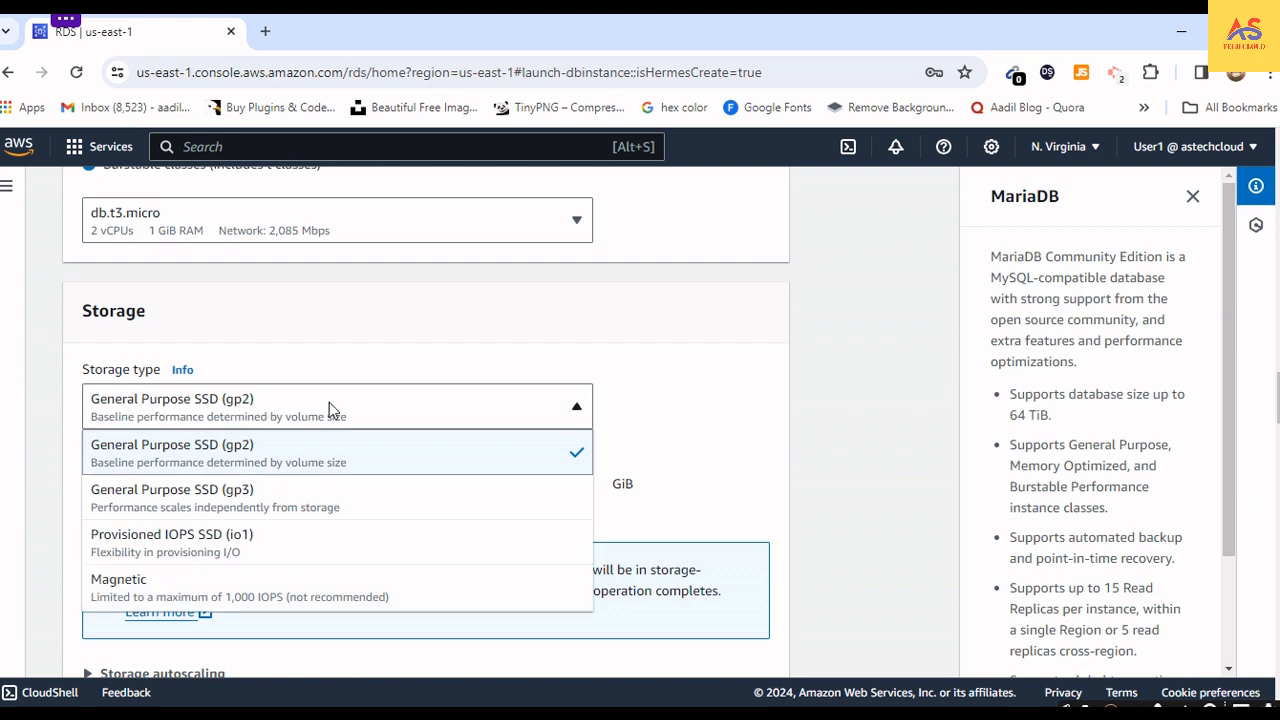
click(700, 454)
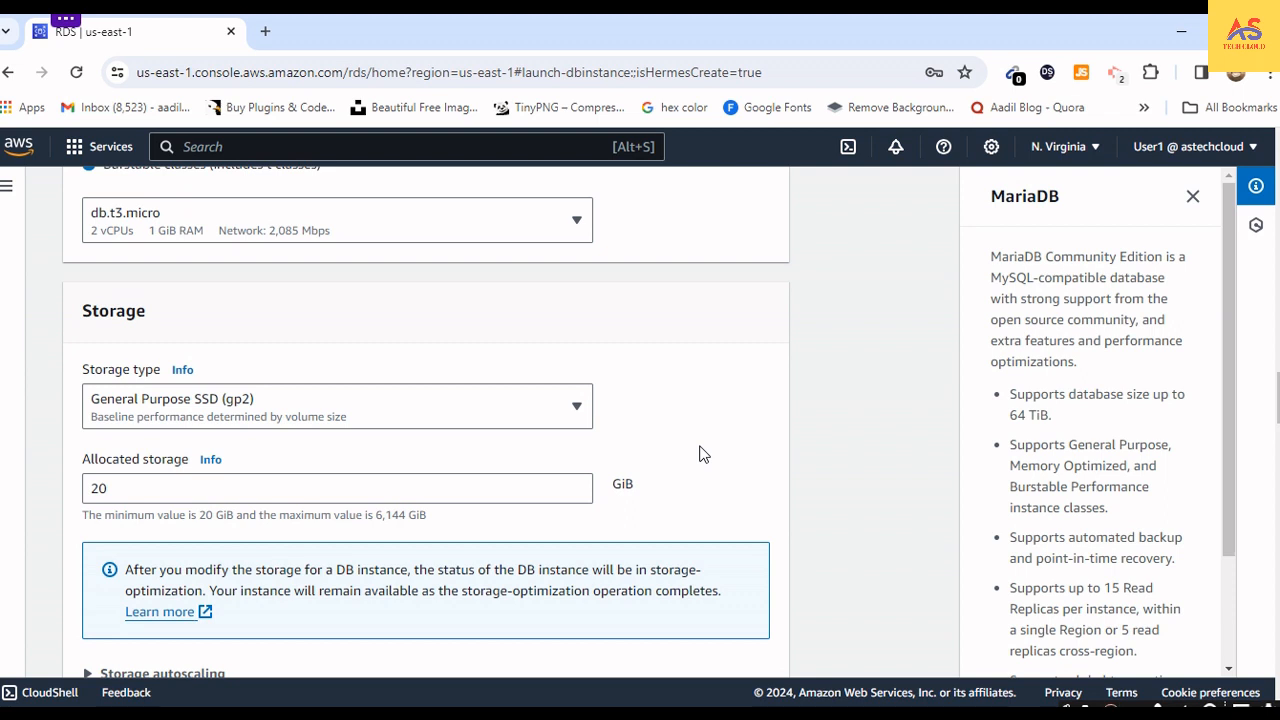
- Lower the allocated storage to 19 GiB and restore it to 20 GiB
scroll(483, 495, down, 1)
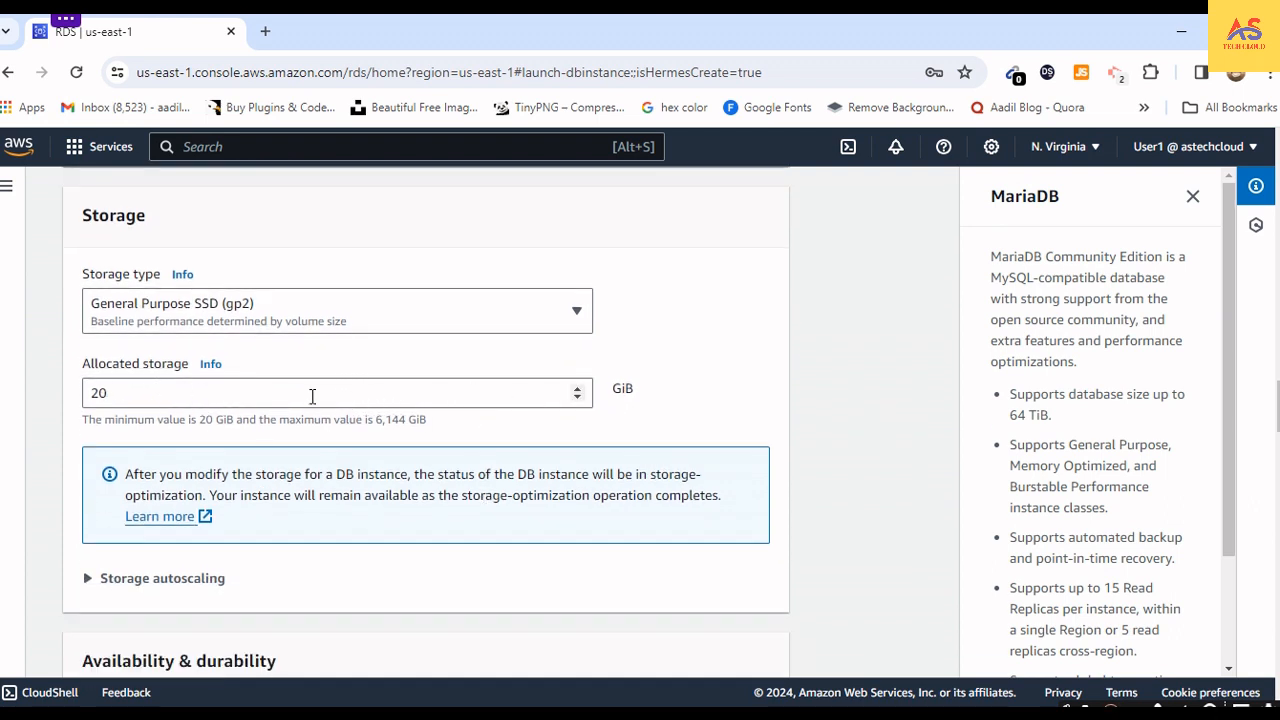
click(577, 390)
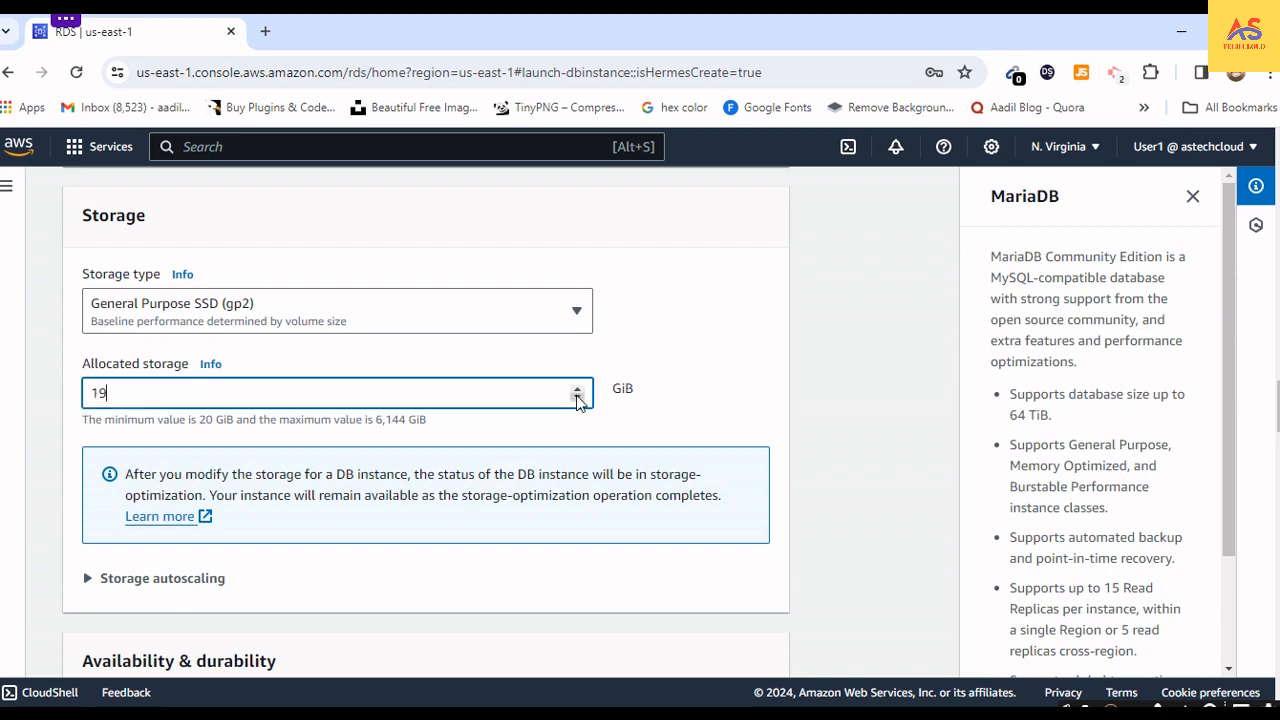
click(577, 390)
scroll(432, 509, down, 3)
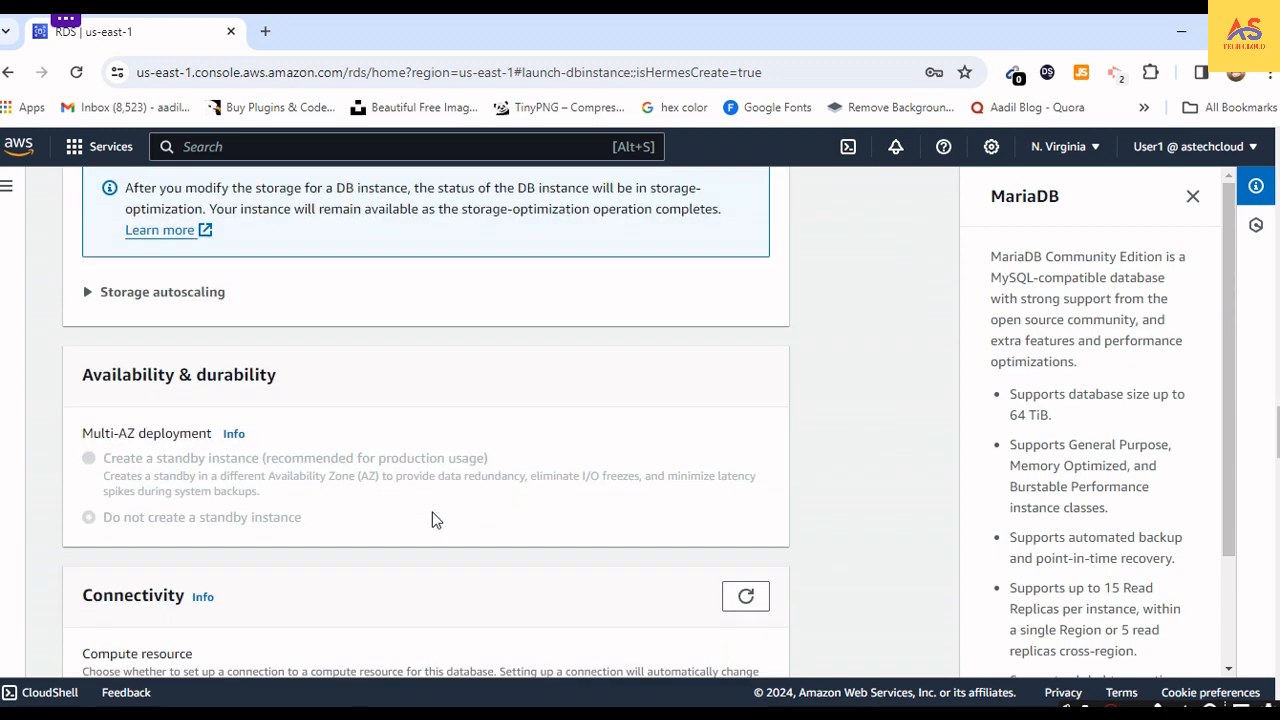
- Expand the storage autoscaling settings and review them together with the allocated storage and maximum storage threshold
scroll(334, 449, up, 1)
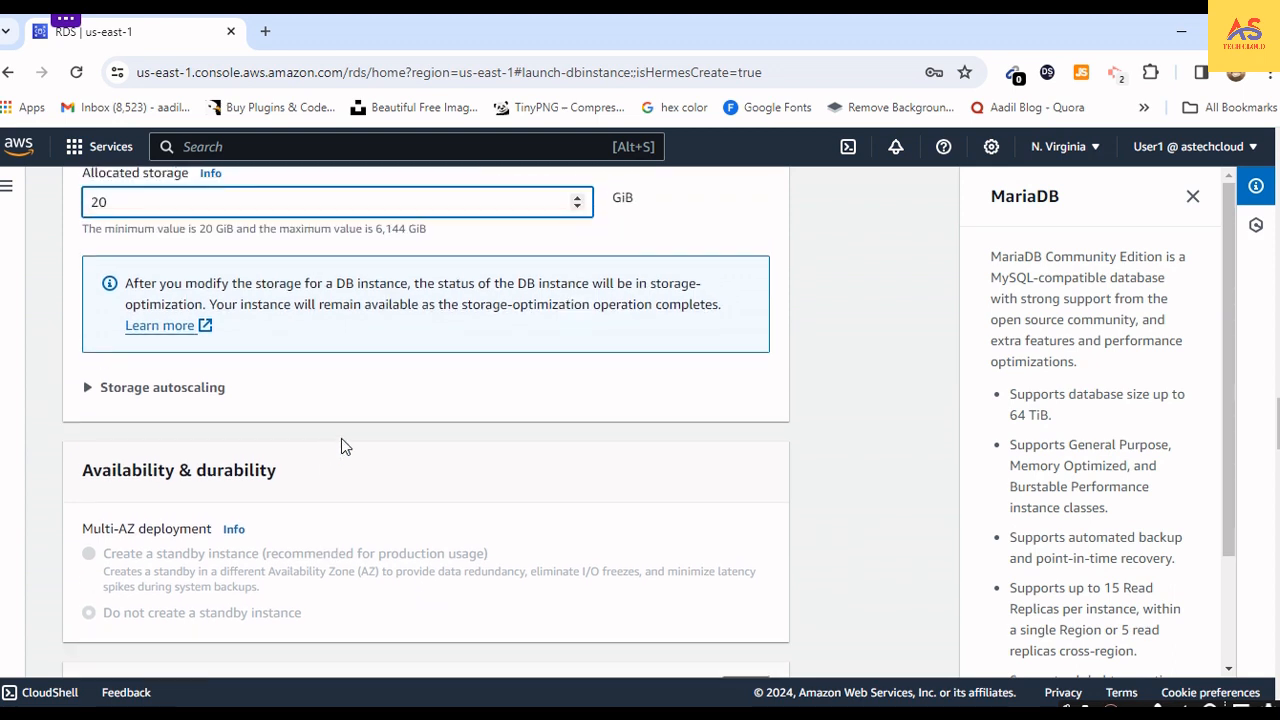
click(87, 392)
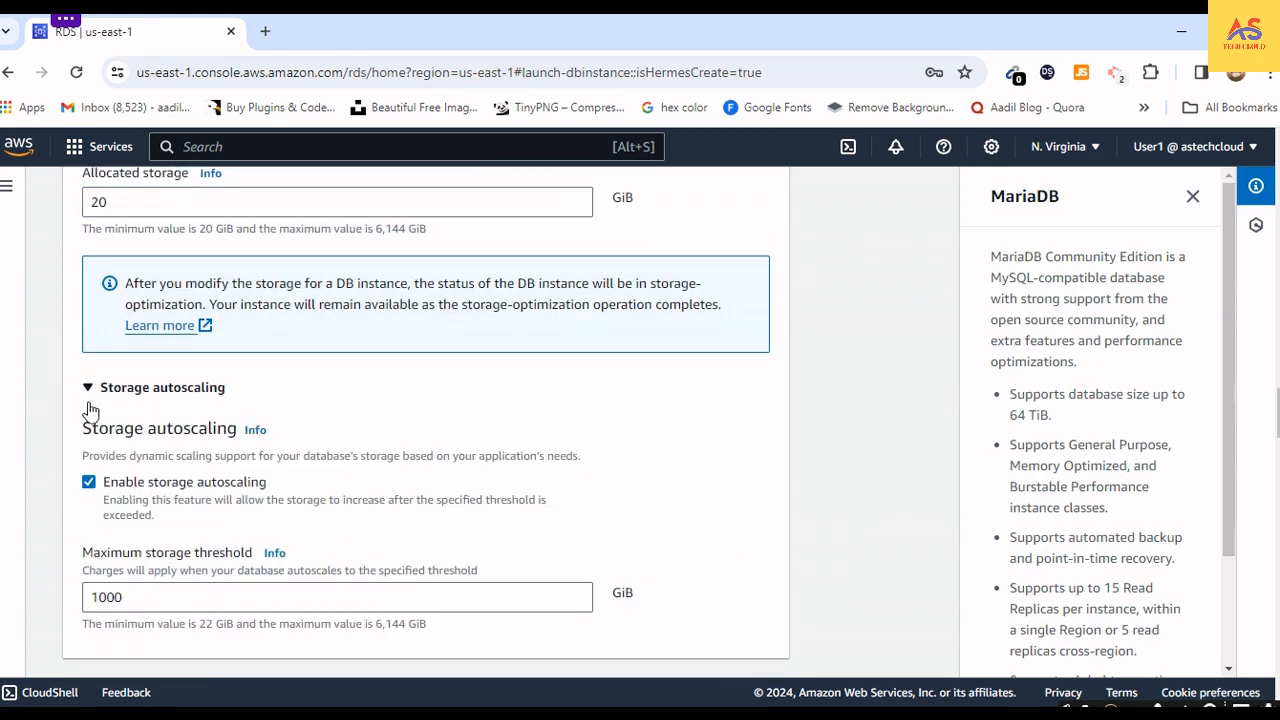
scroll(199, 505, down, 2)
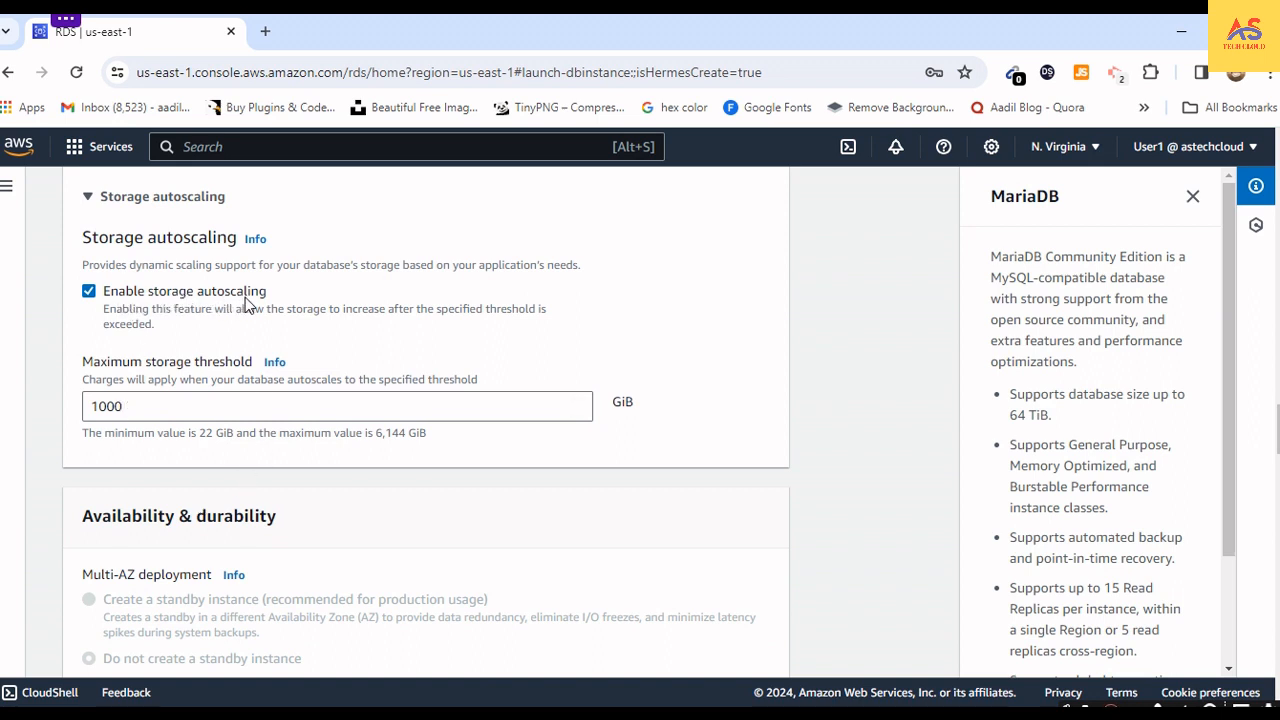
scroll(257, 400, up, 1)
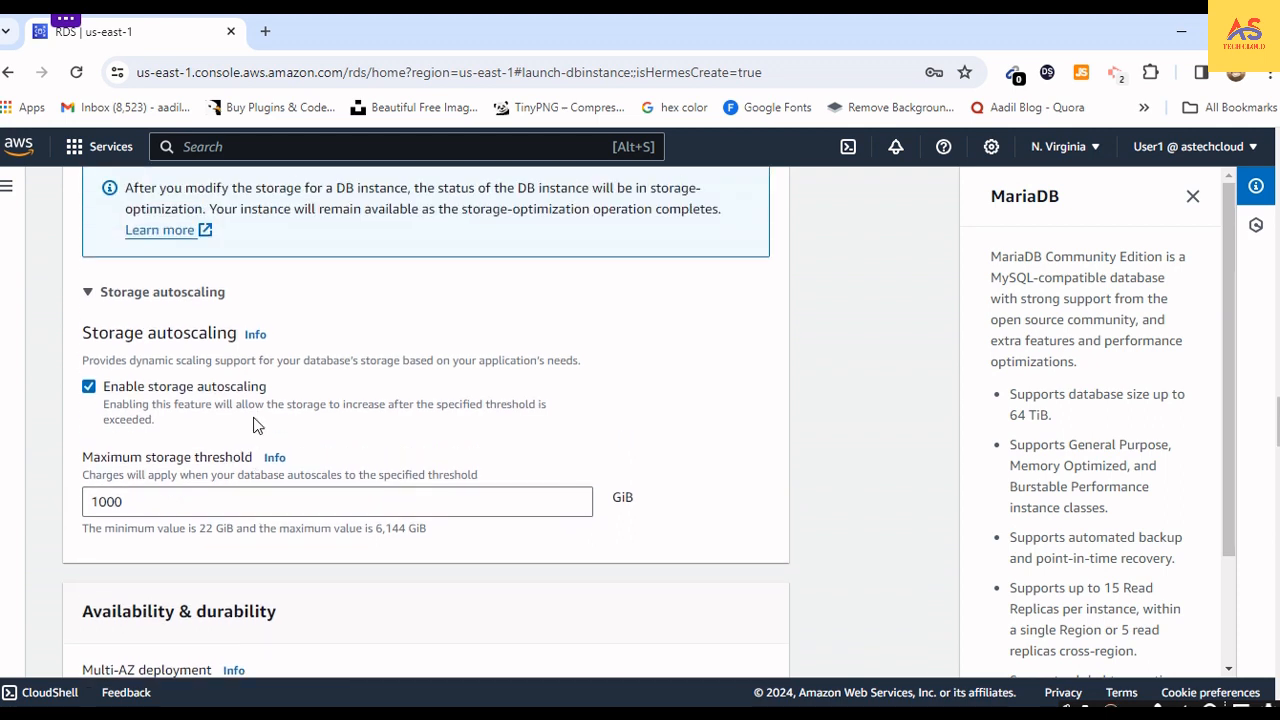
scroll(253, 425, up, 2)
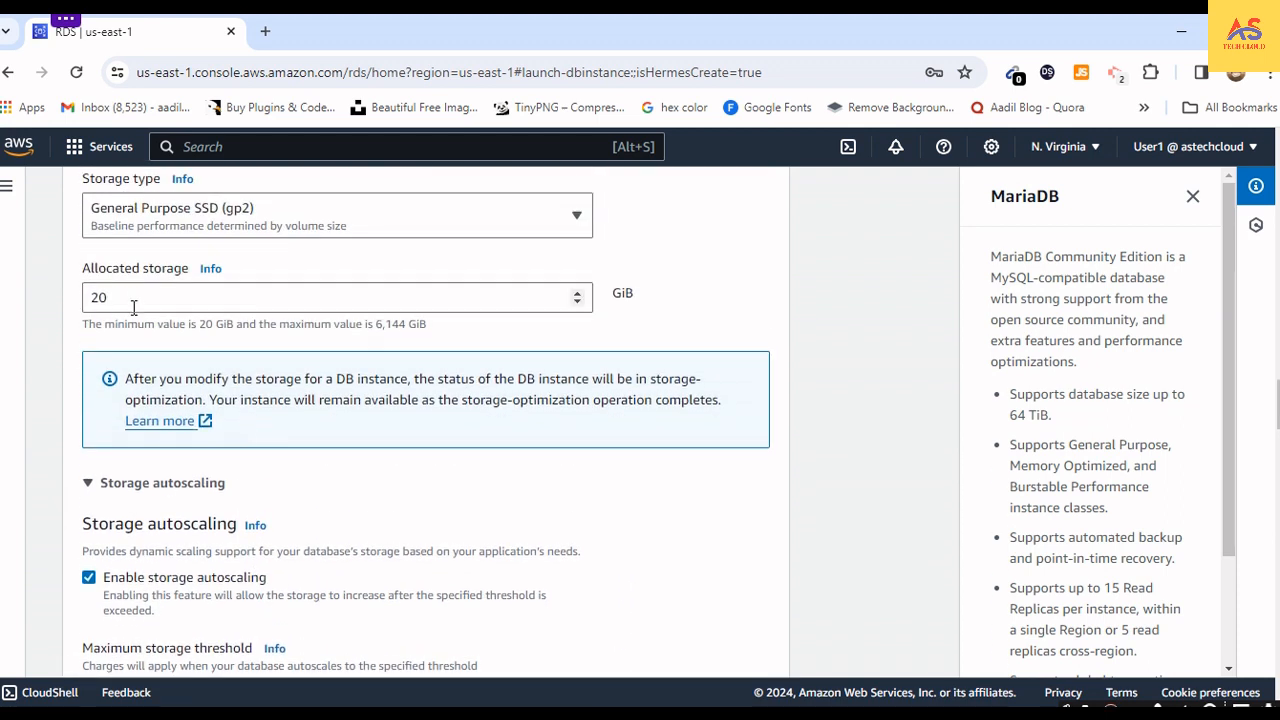
click(133, 307)
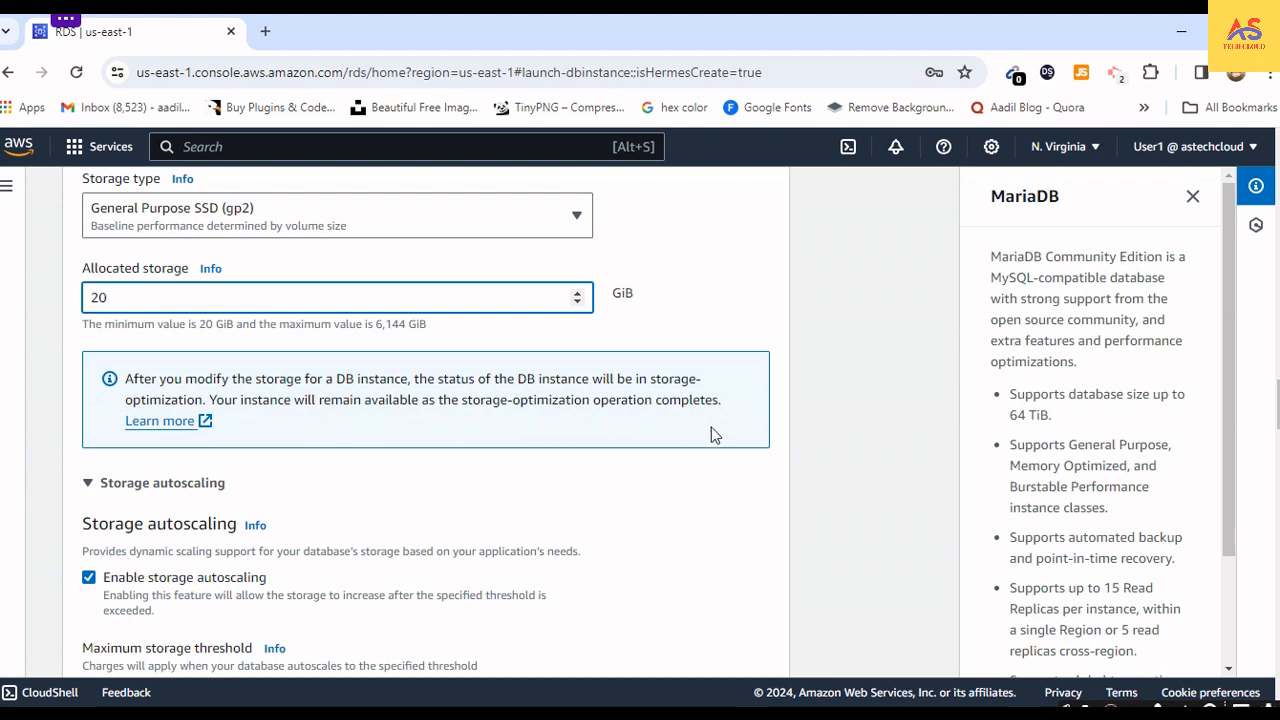
scroll(286, 507, down, 1)
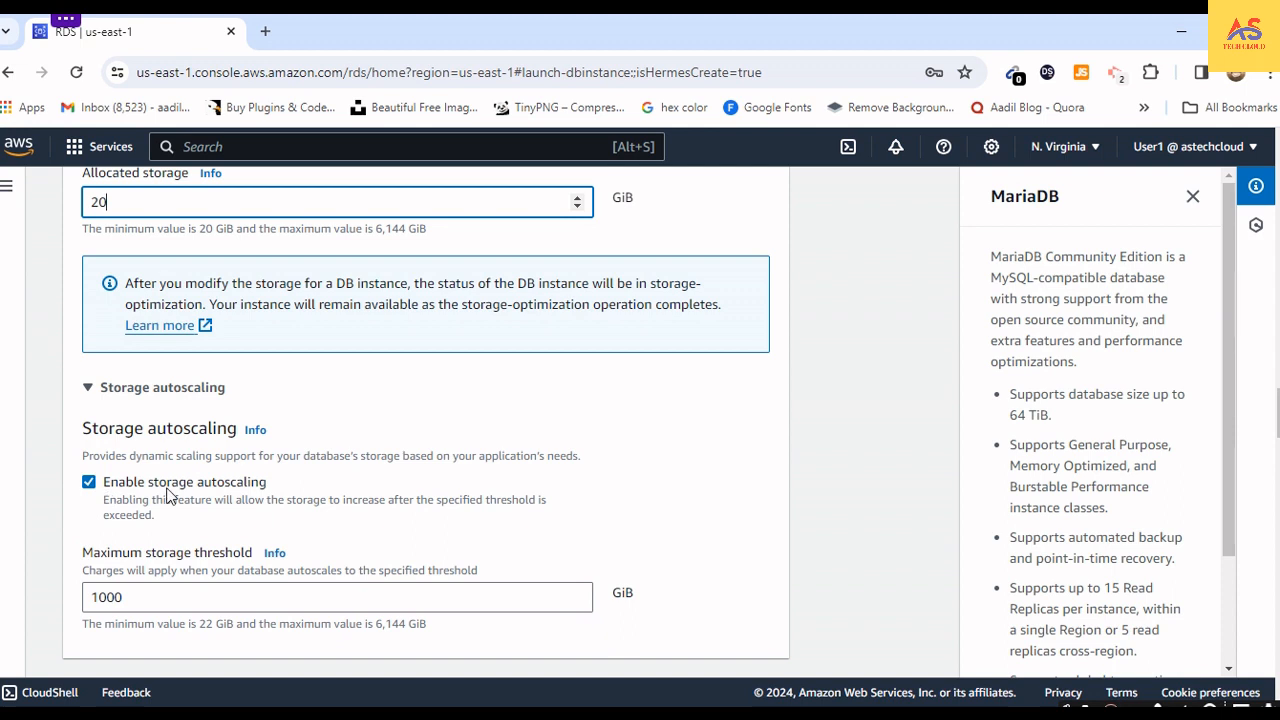
scroll(100, 497, down, 2)
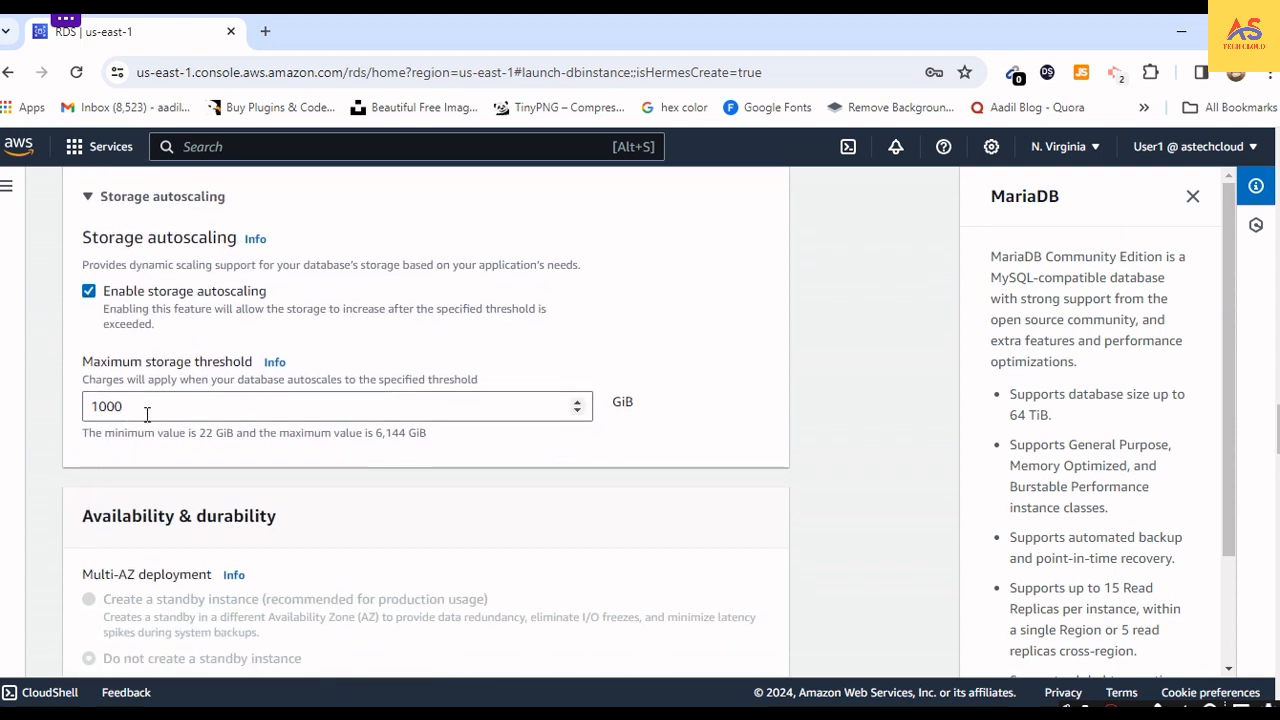
click(147, 414)
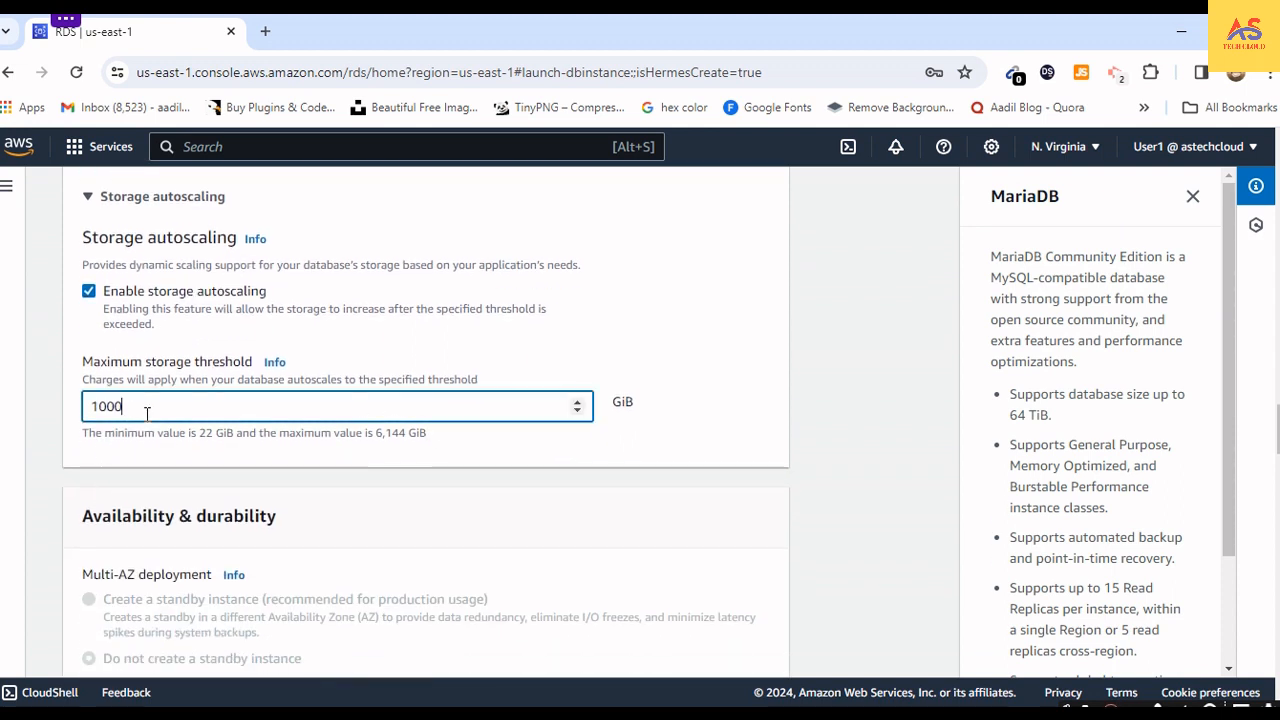
- Toggle storage autoscaling to compare its options, and leave it disabled for the database
click(94, 296)
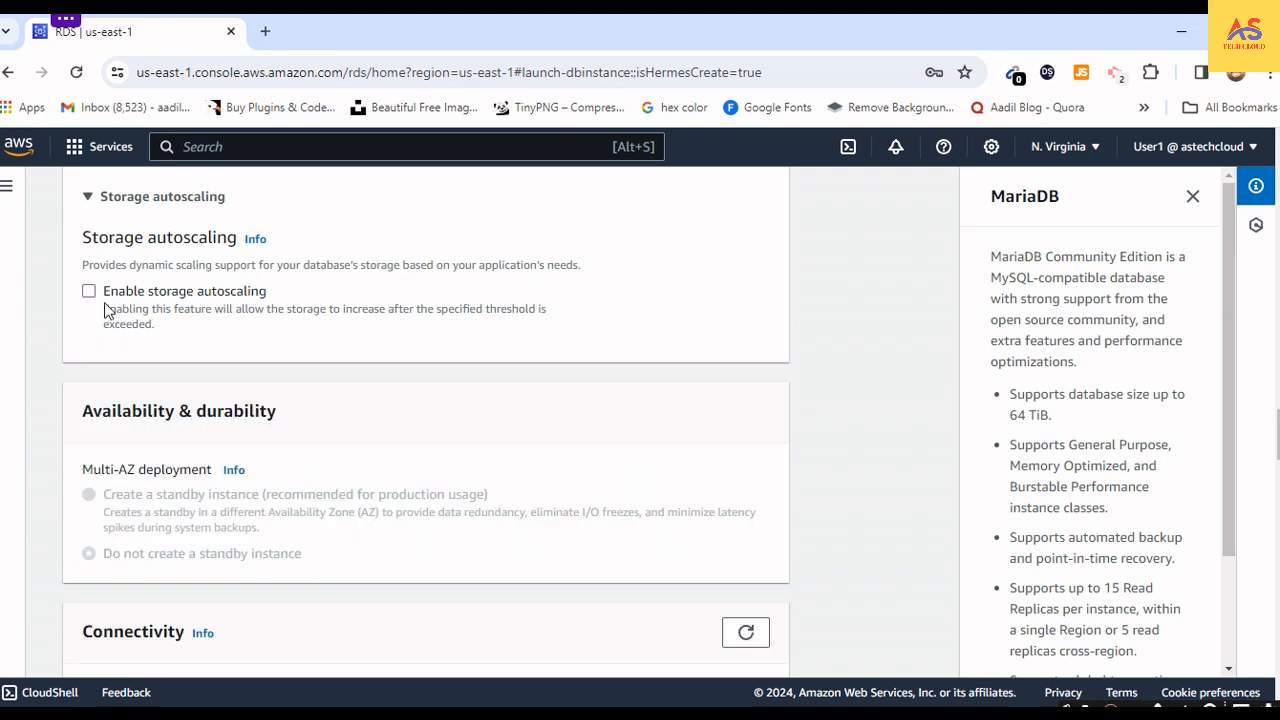
click(89, 294)
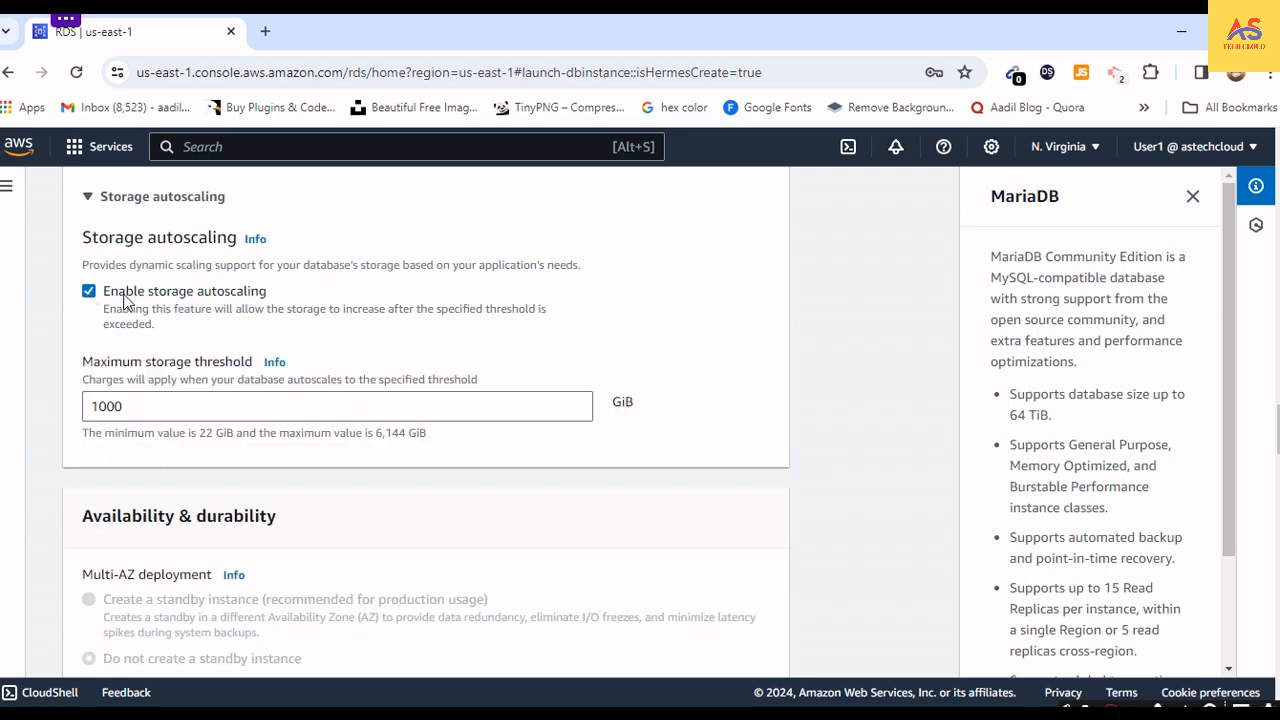
scroll(191, 417, down, 3)
scroll(191, 425, up, 2)
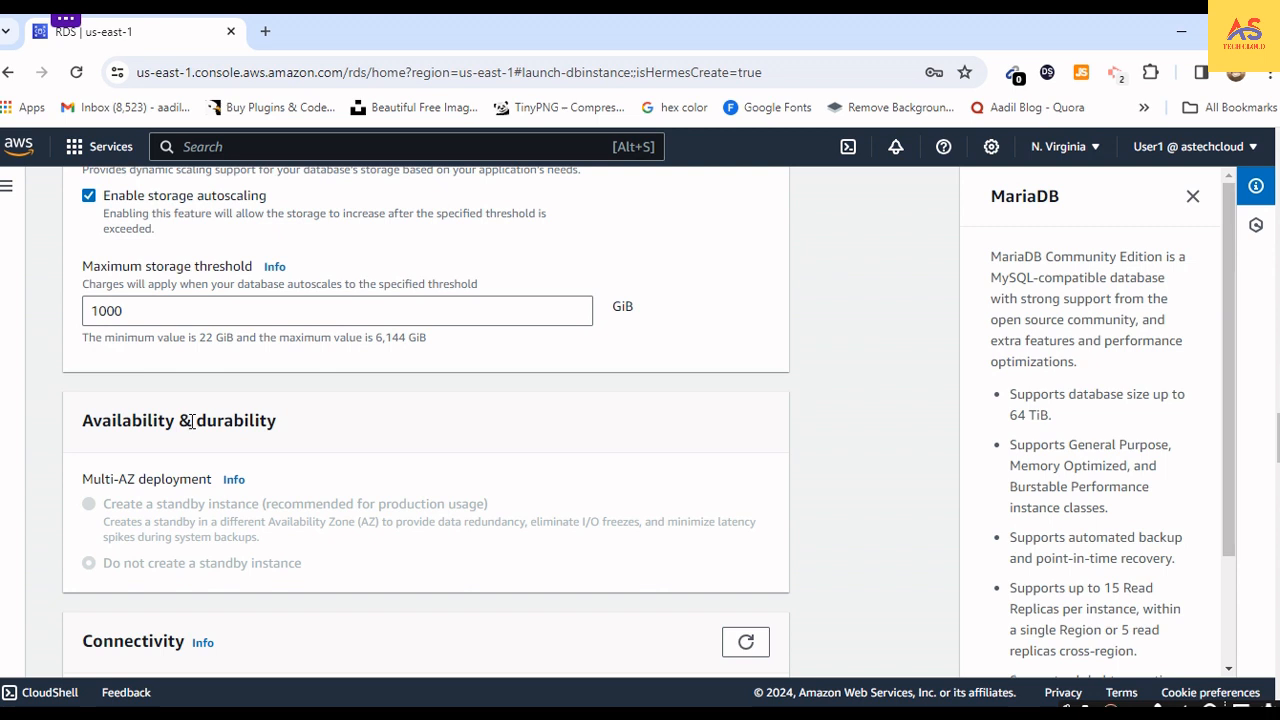
click(90, 204)
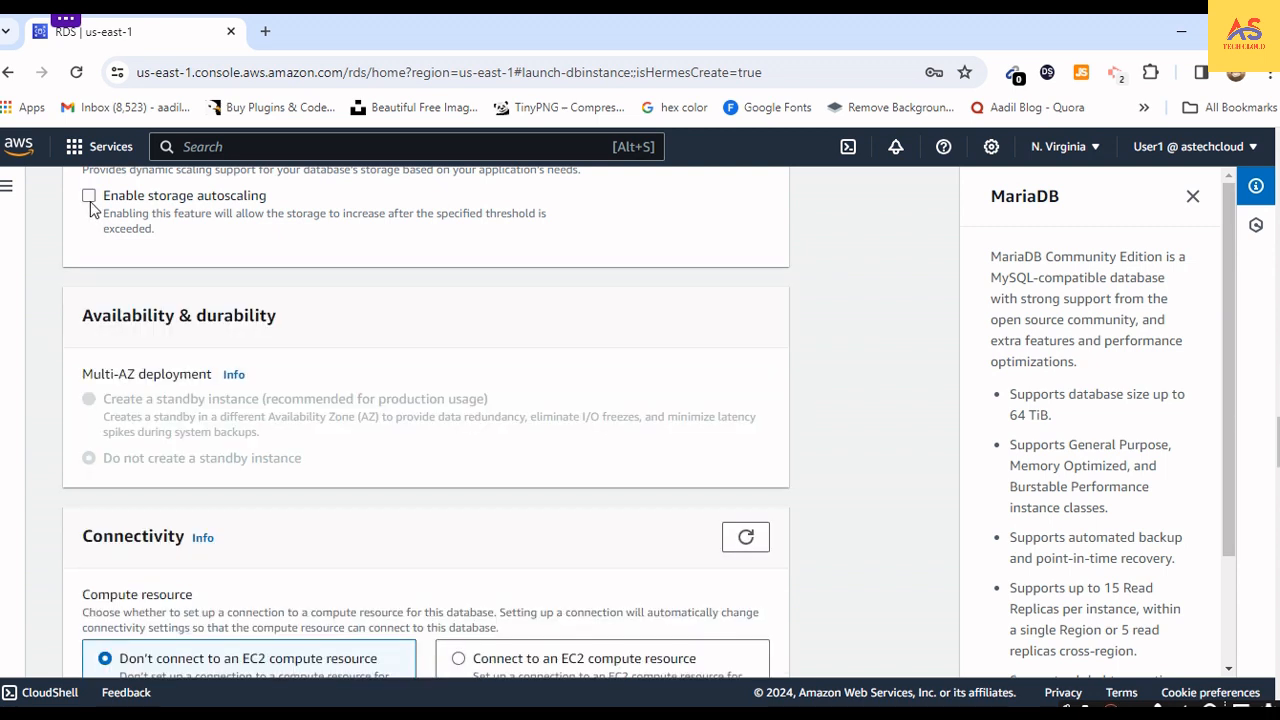
click(90, 203)
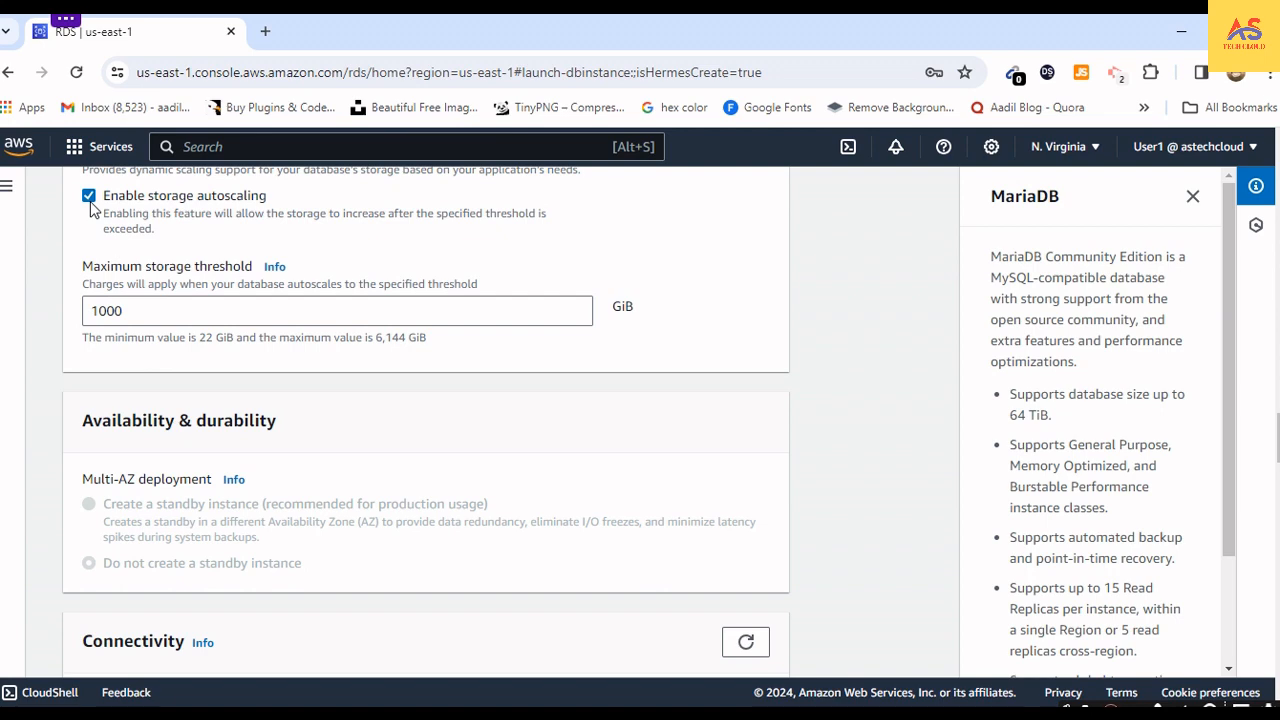
click(90, 204)
click(90, 204)
click(90, 204)
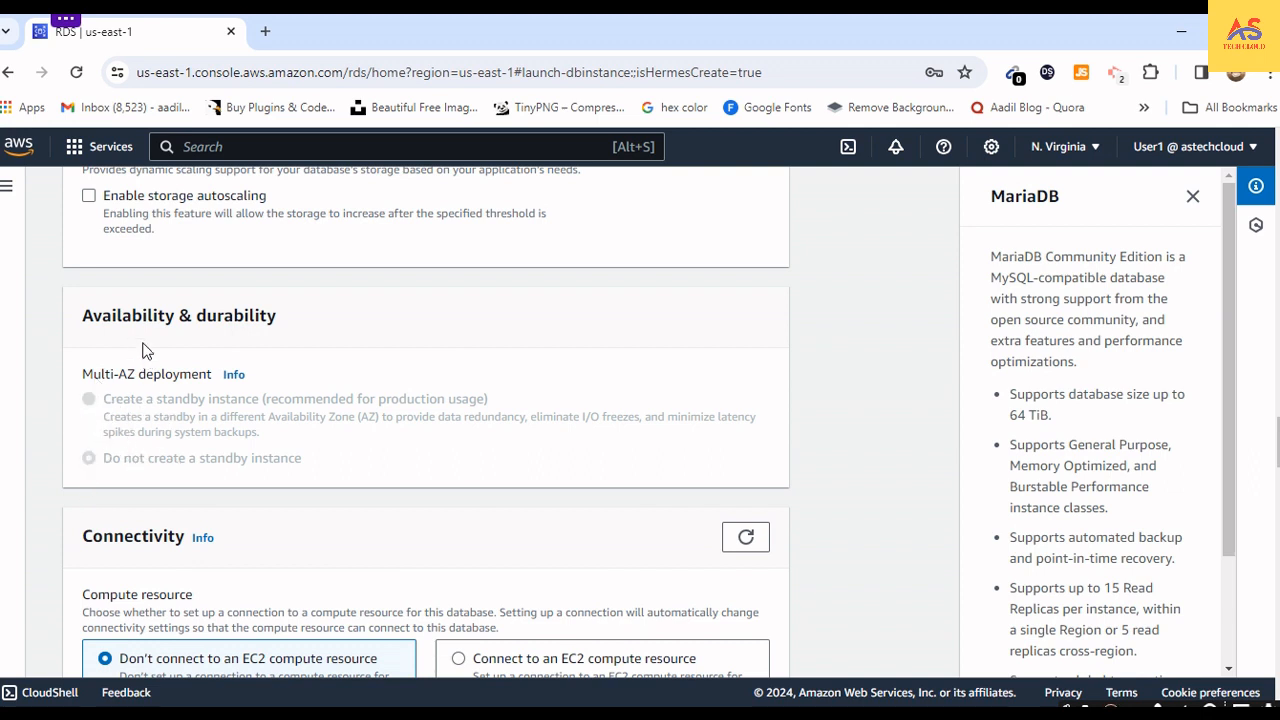
- Try connecting the database to an EC2 compute resource, check the EC2 instance choices, and return to not connecting to one
scroll(145, 350, down, 2)
scroll(229, 390, down, 1)
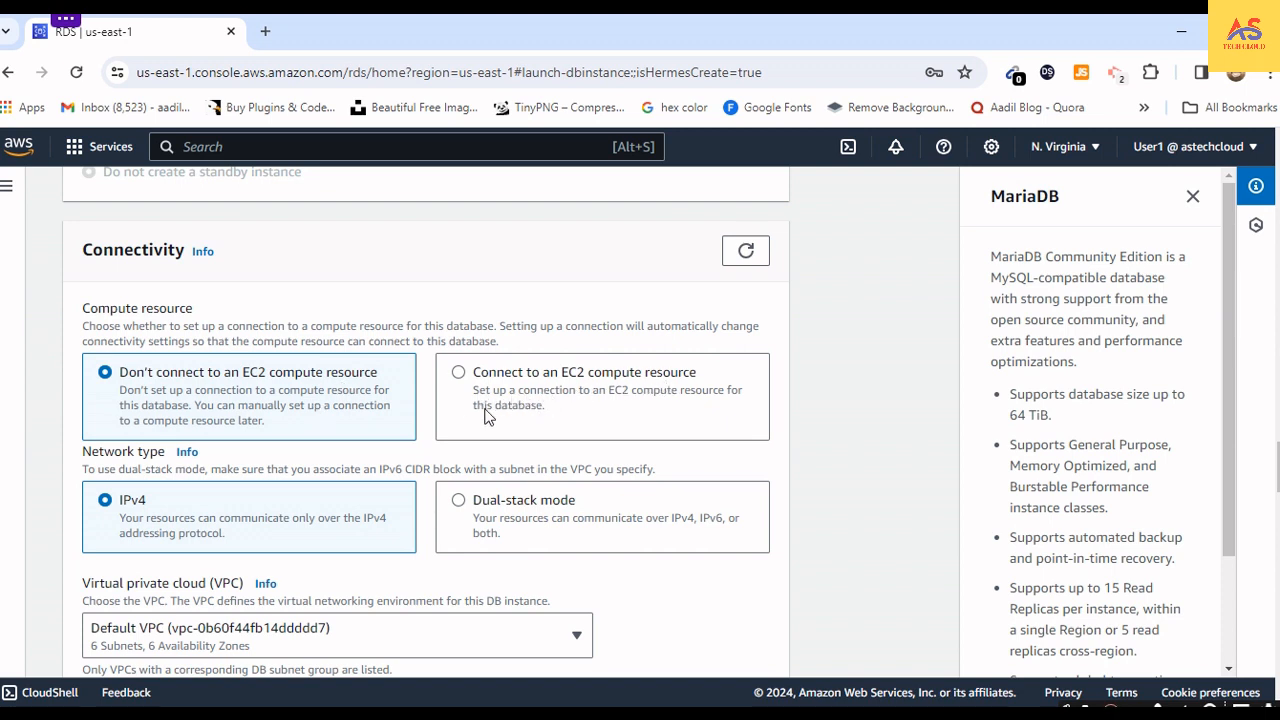
click(458, 373)
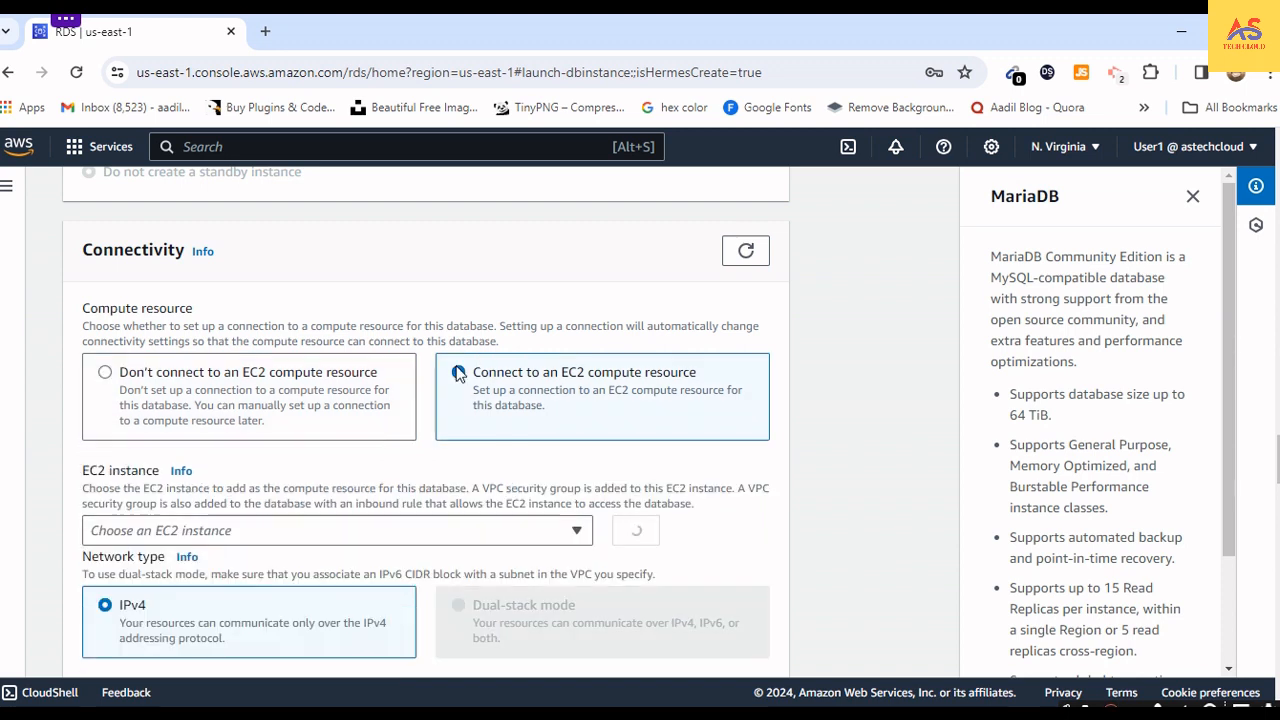
click(250, 536)
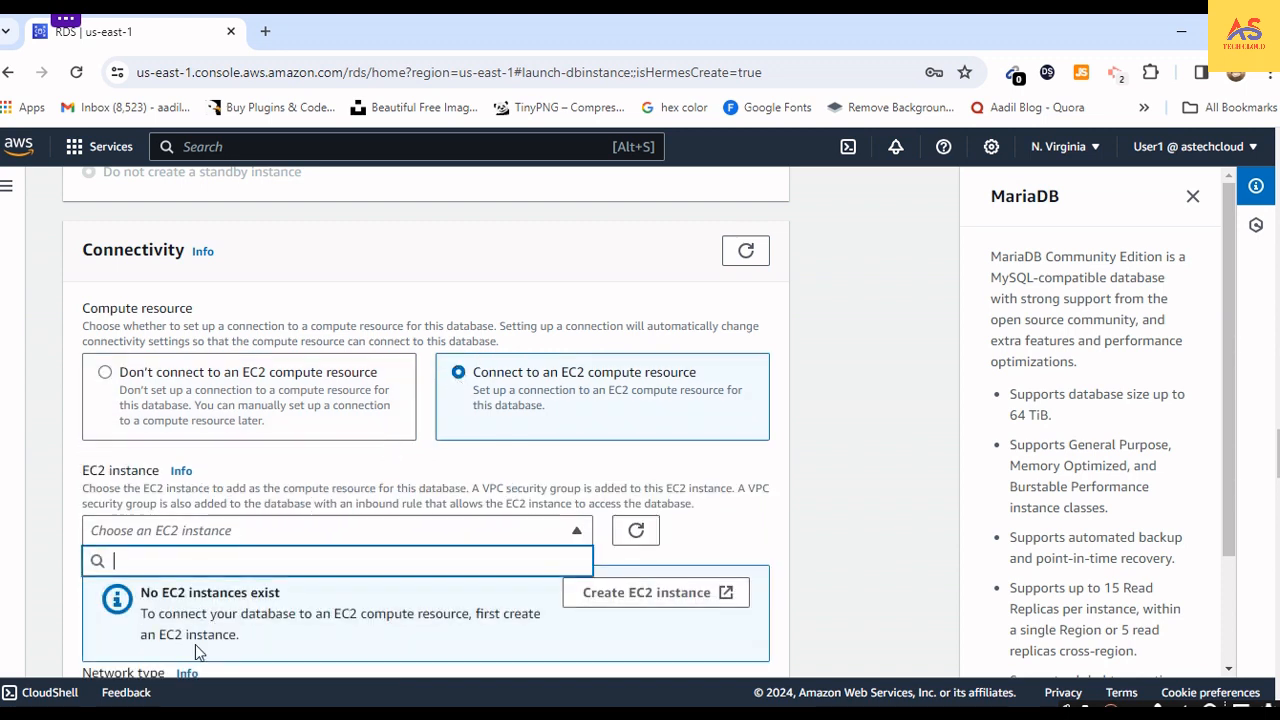
click(217, 492)
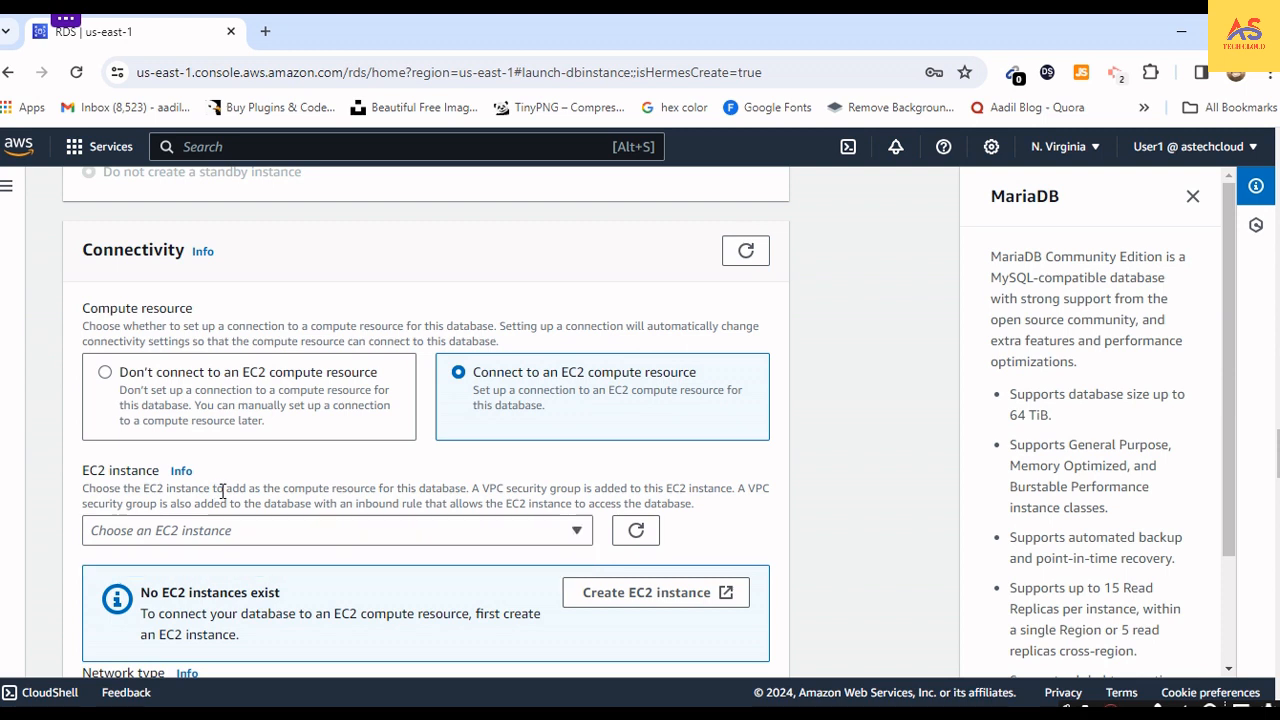
click(105, 373)
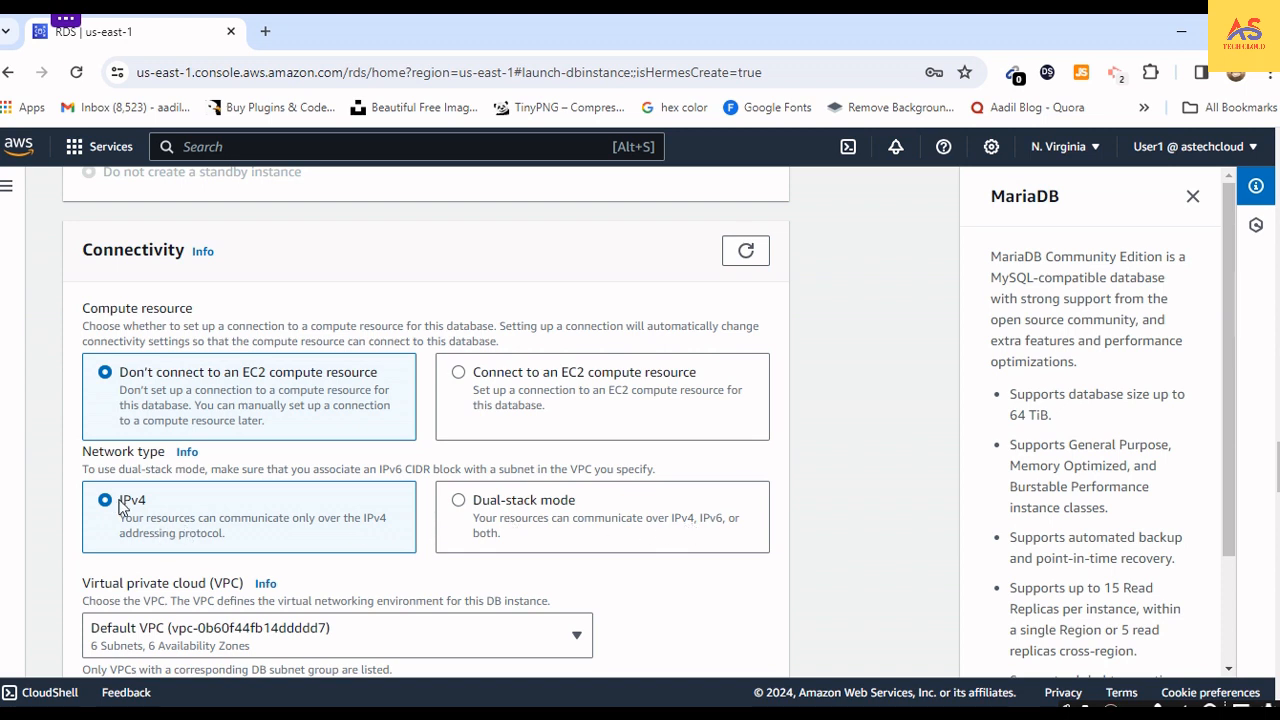
- Check the available VPC choices for the database and keep the default VPC
scroll(135, 518, down, 2)
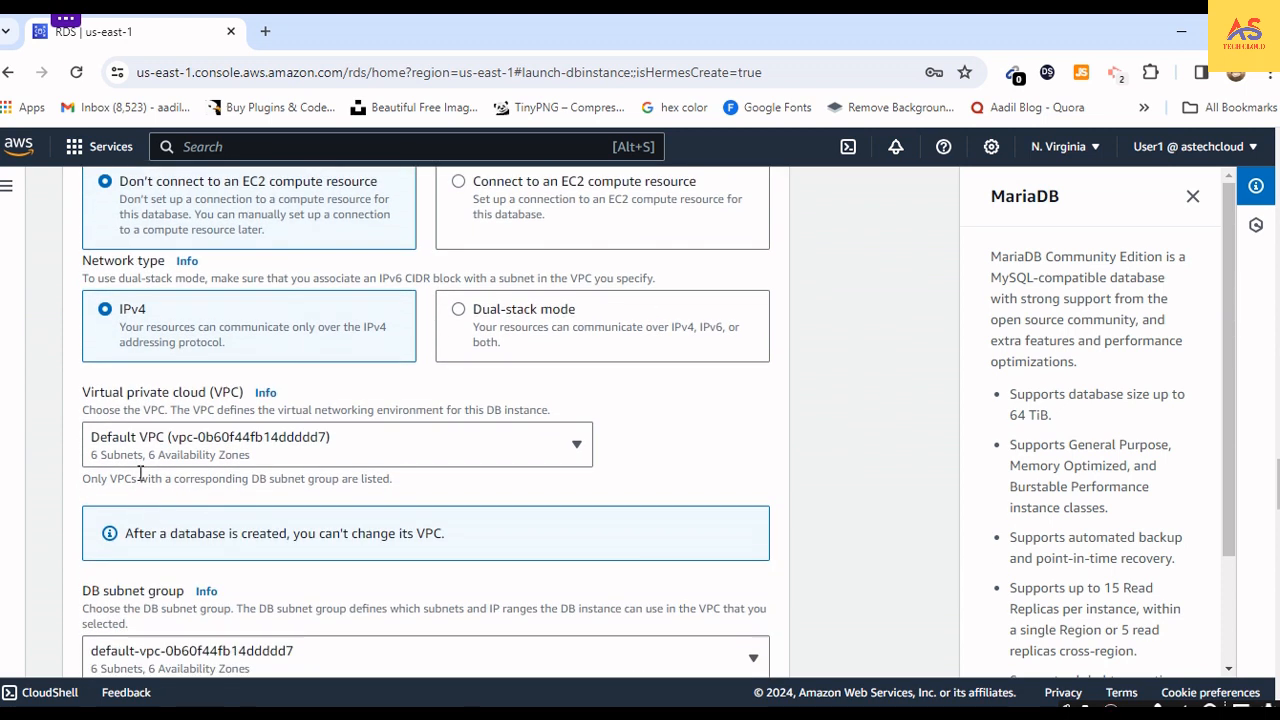
click(297, 447)
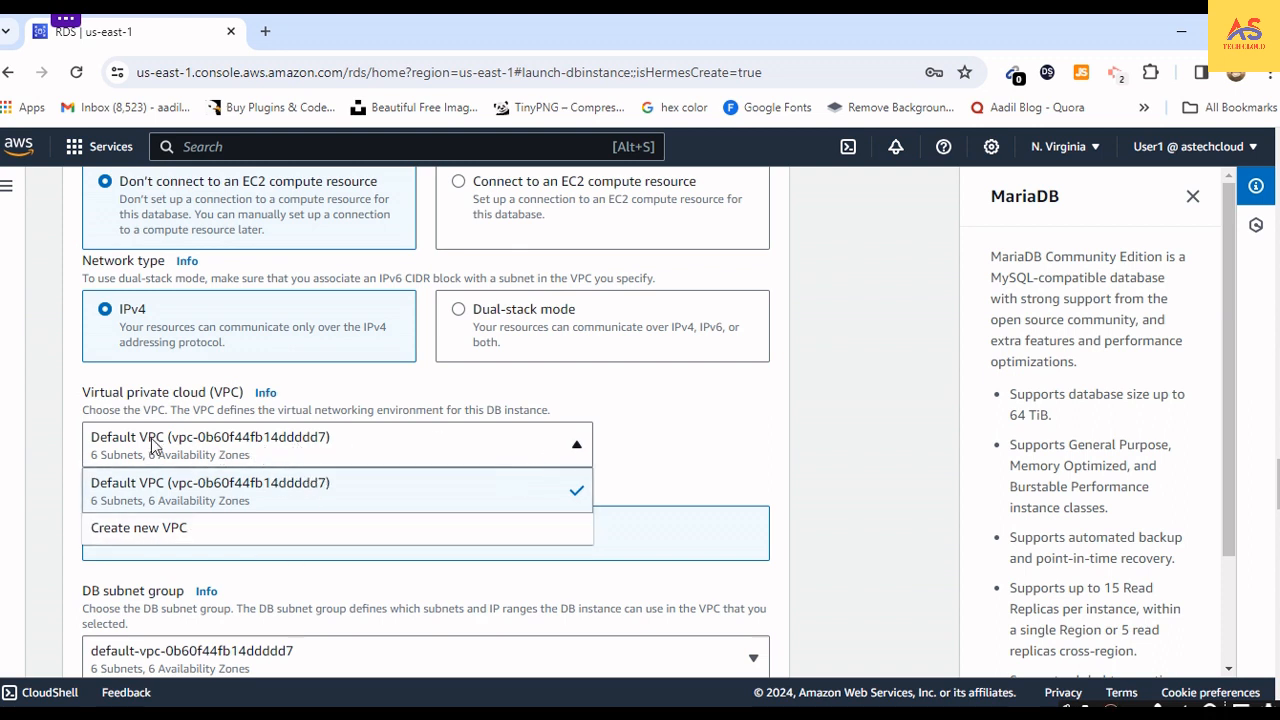
click(646, 430)
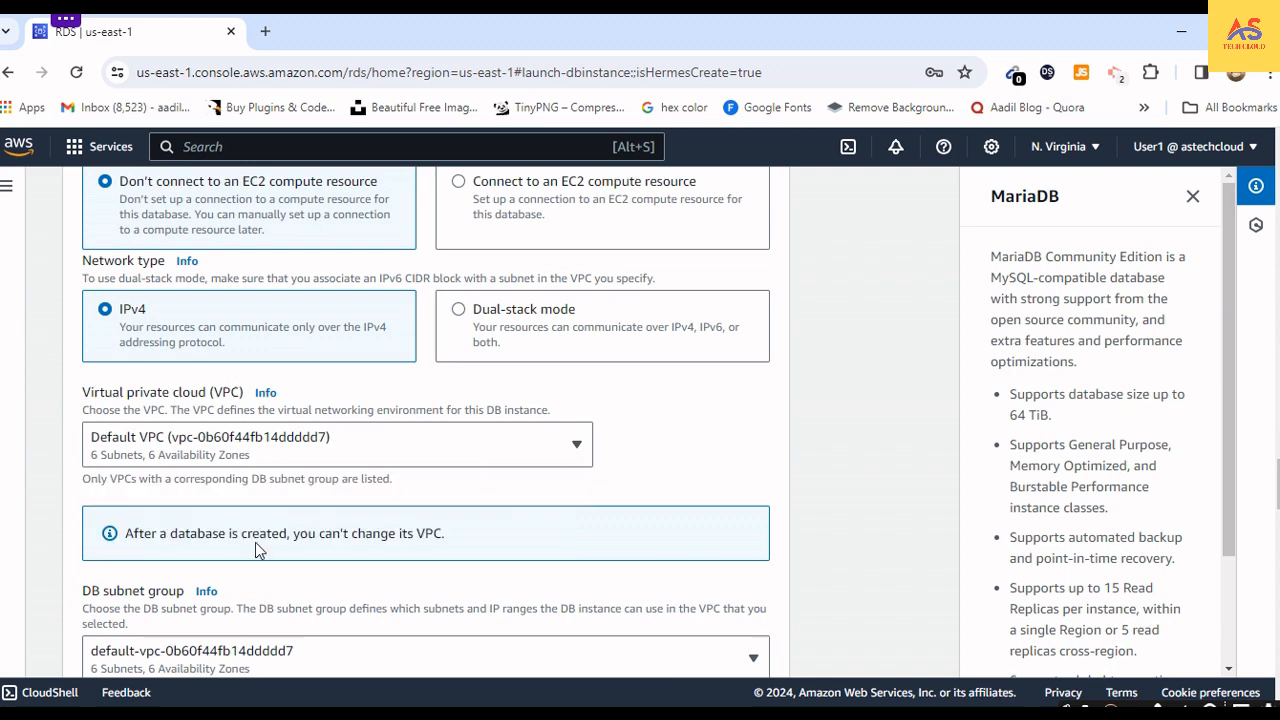
- Allow public access to the database in the connectivity settings
scroll(255, 549, down, 2)
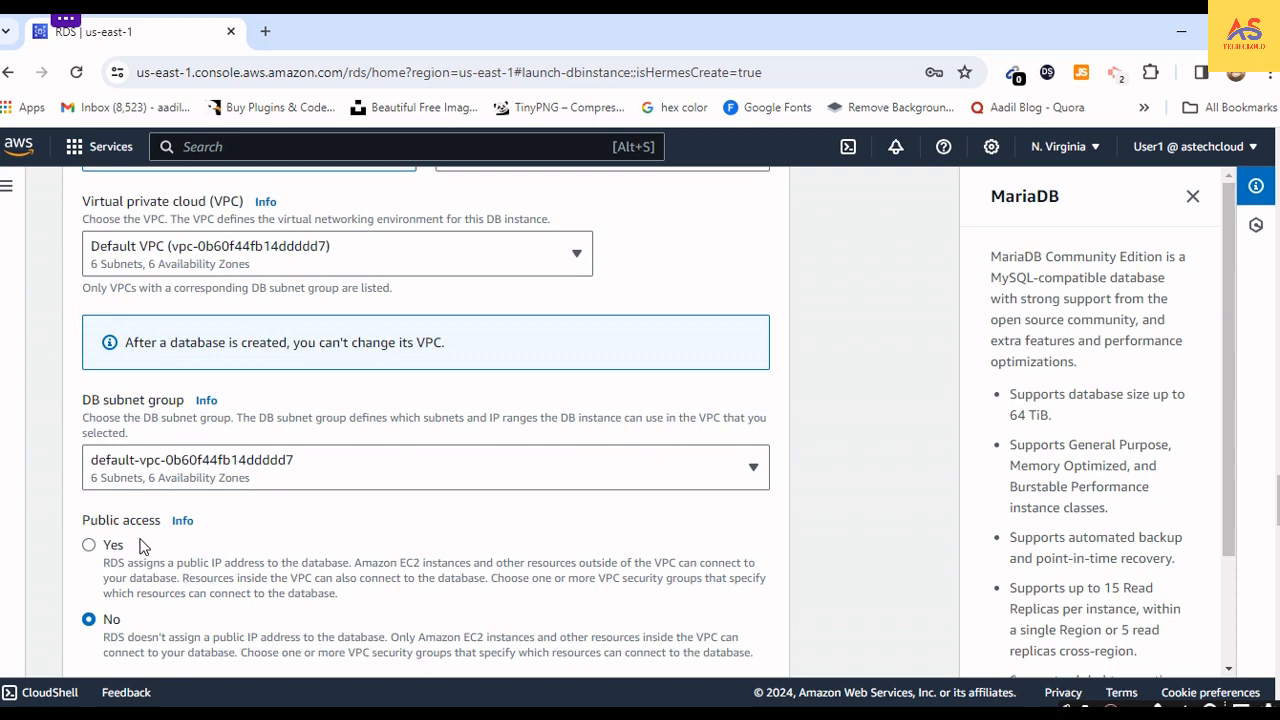
scroll(136, 530, down, 2)
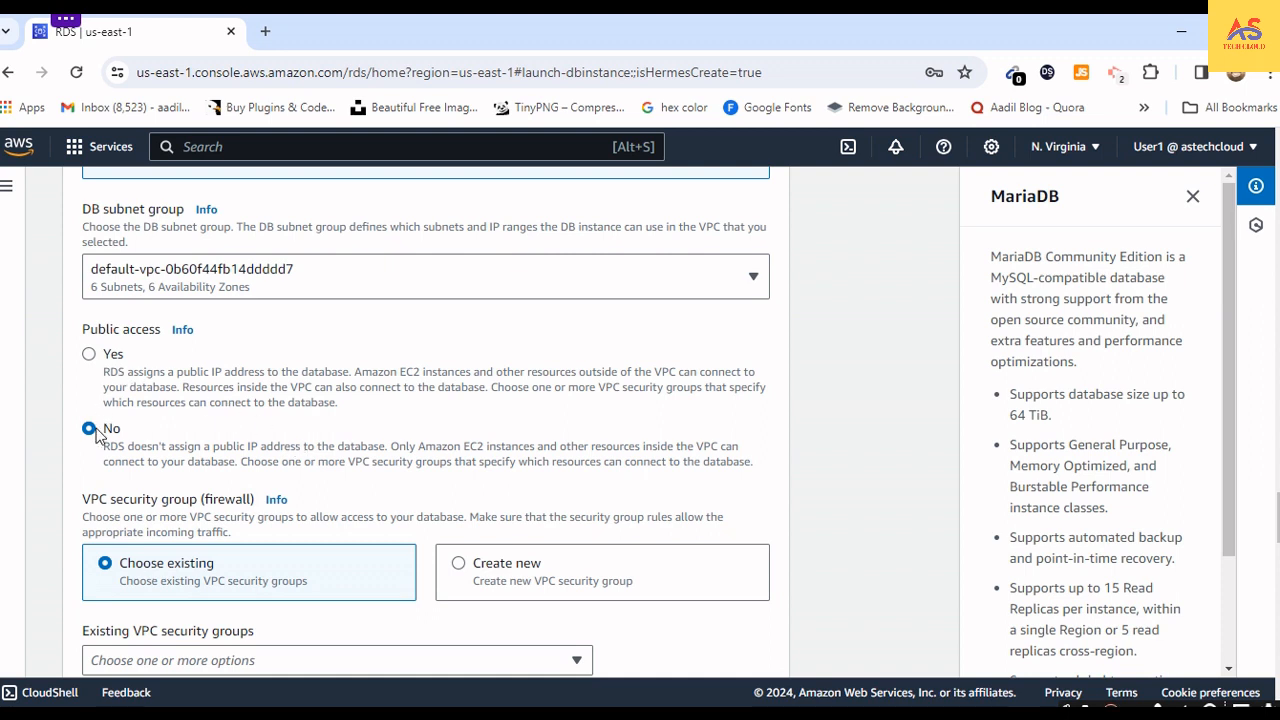
click(90, 355)
- Remove the default VPC security group and choose to create a new one named mariadbsg
scroll(310, 455, down, 2)
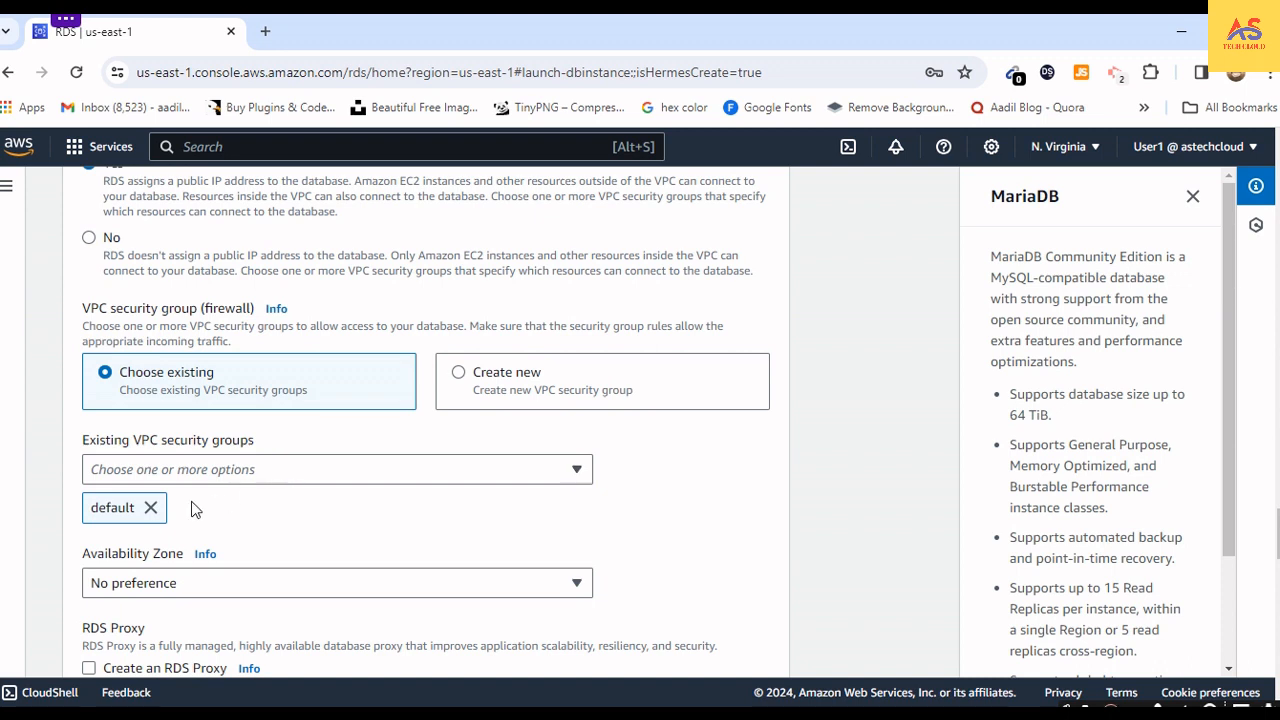
click(151, 508)
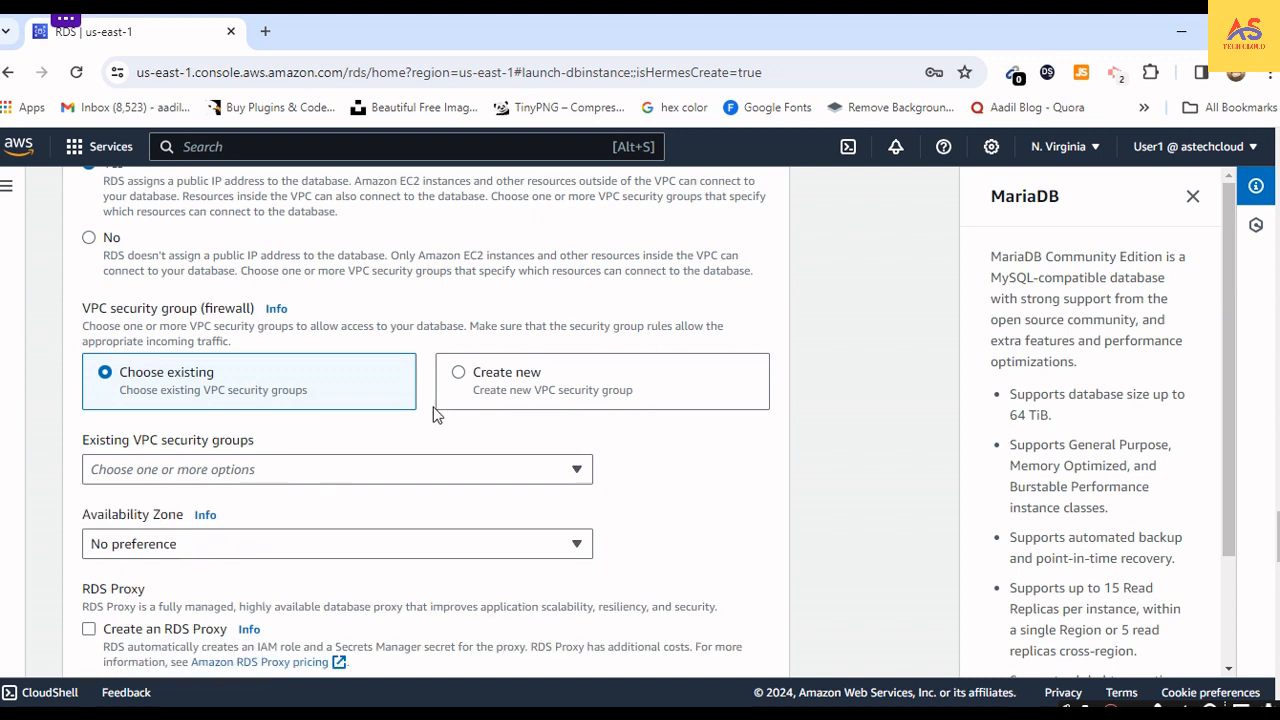
click(460, 374)
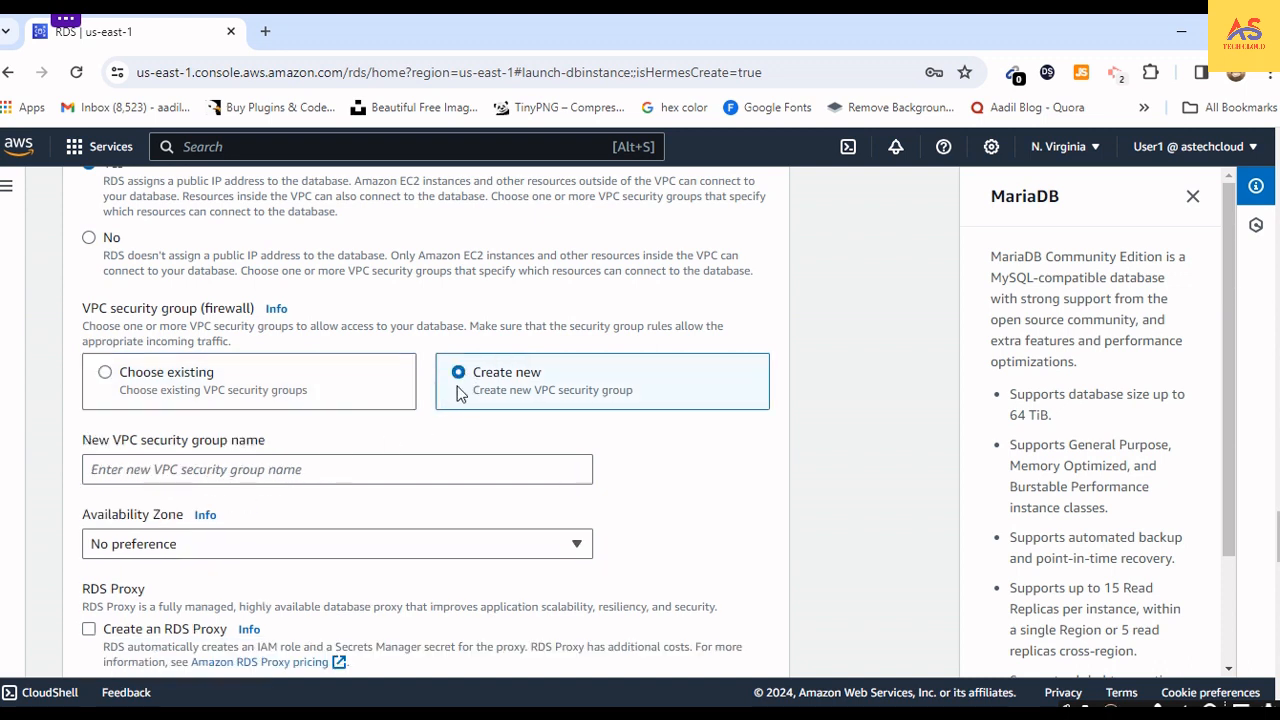
click(335, 469)
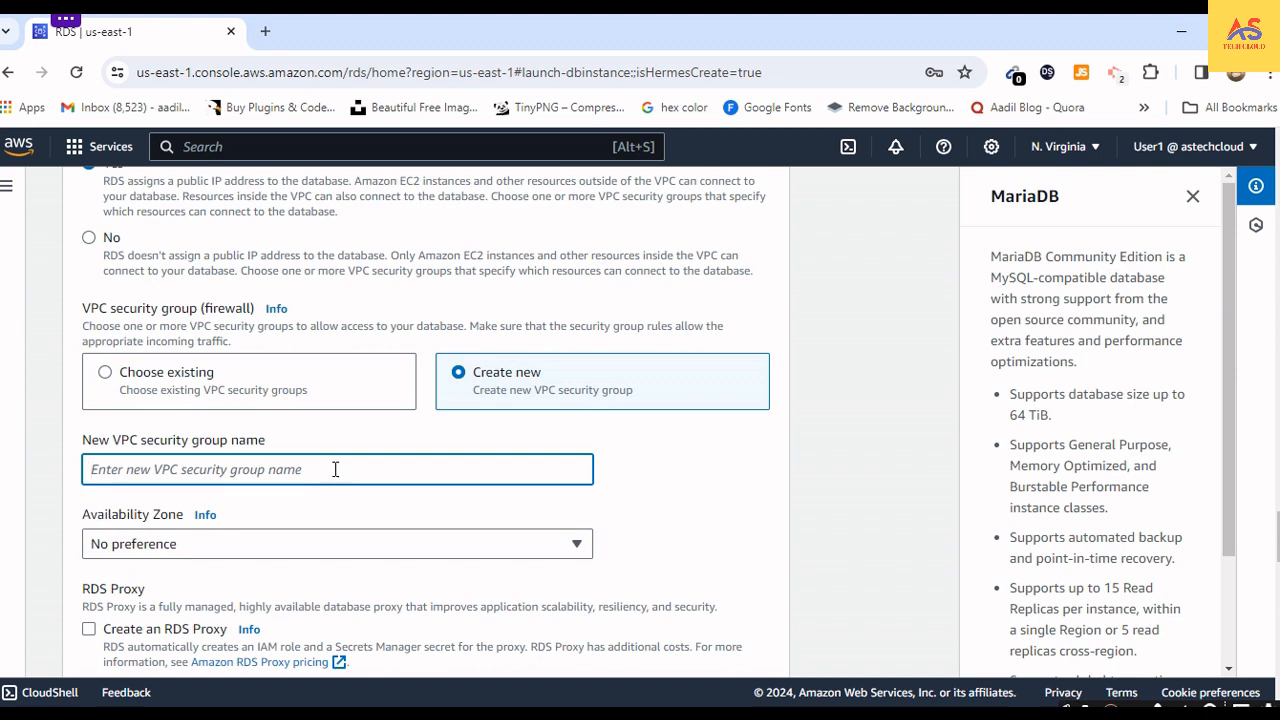
text(mariad)
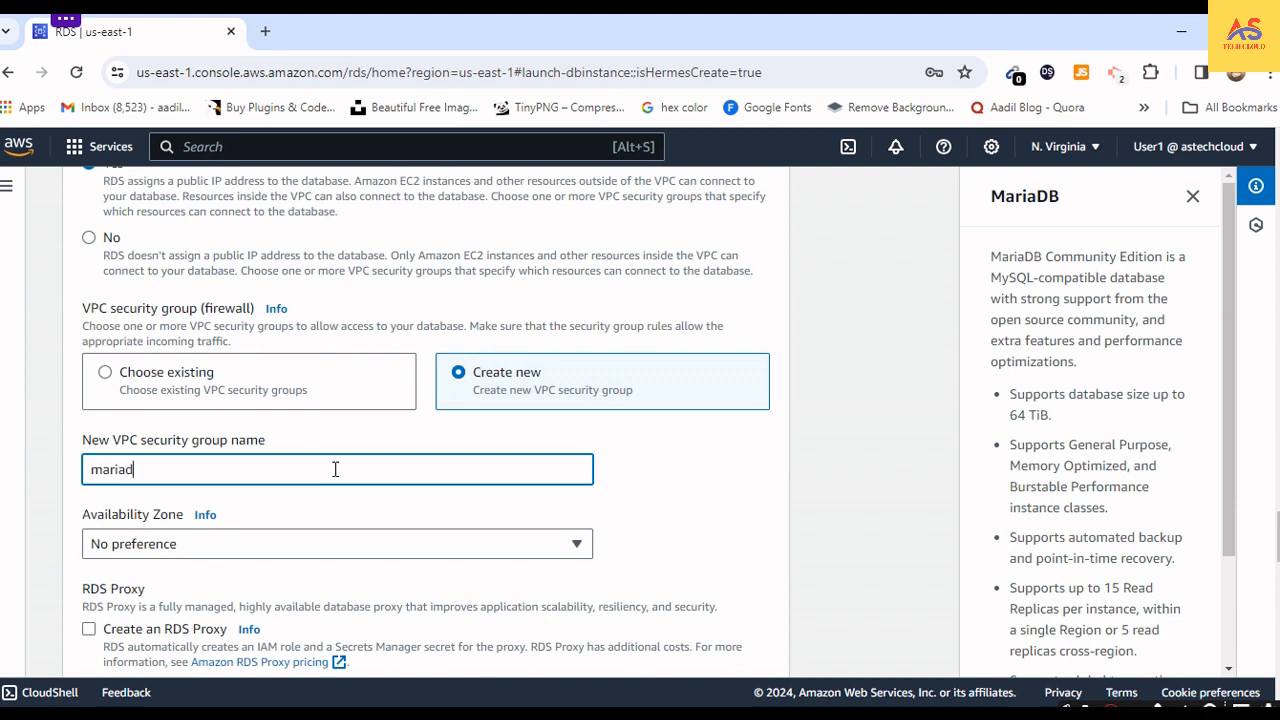
text(bsg)
- Review the Availability Zone and certificate authority choices, keeping No preference and rds-ca-rsa2048-g1 (default)
scroll(280, 504, down, 2)
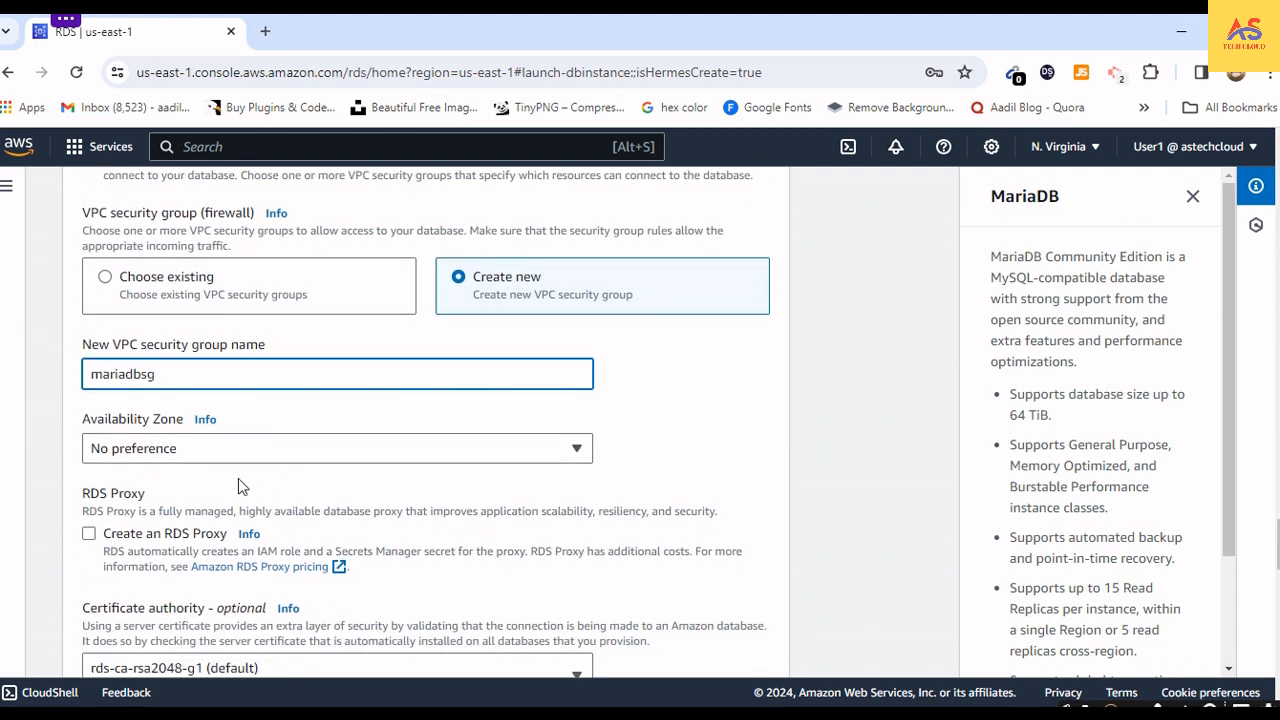
click(187, 452)
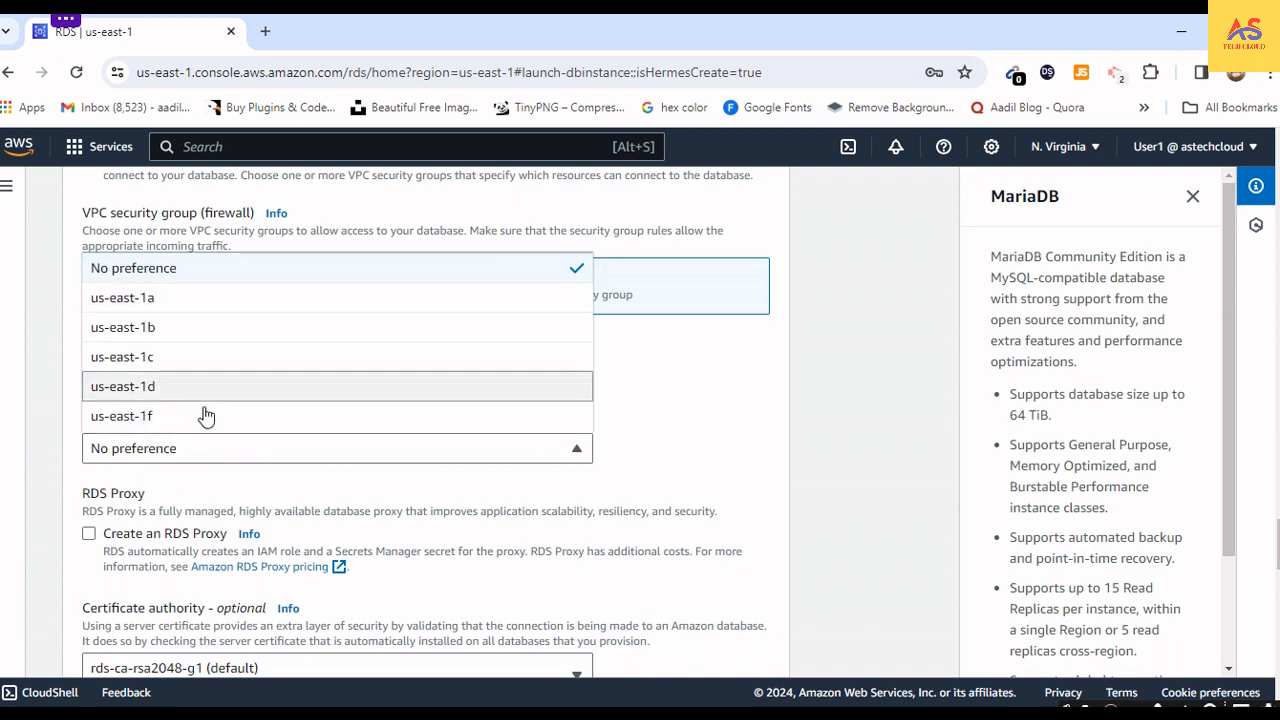
click(243, 447)
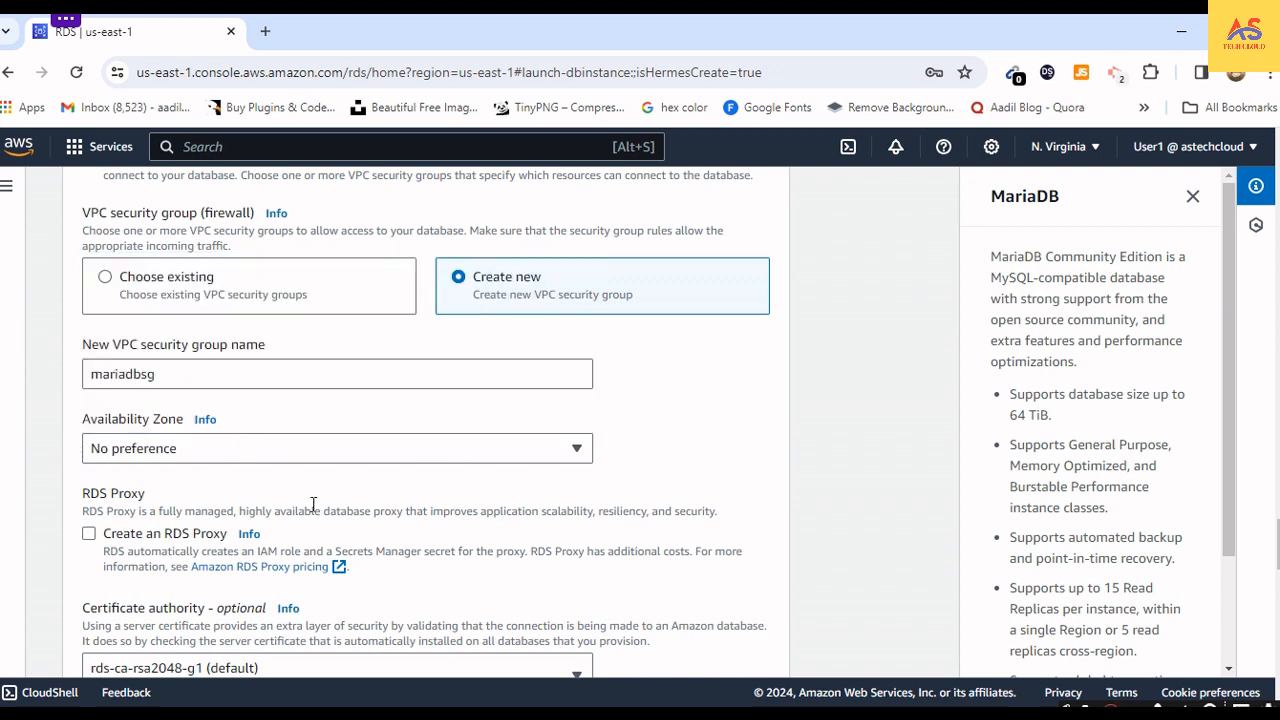
scroll(313, 505, down, 1)
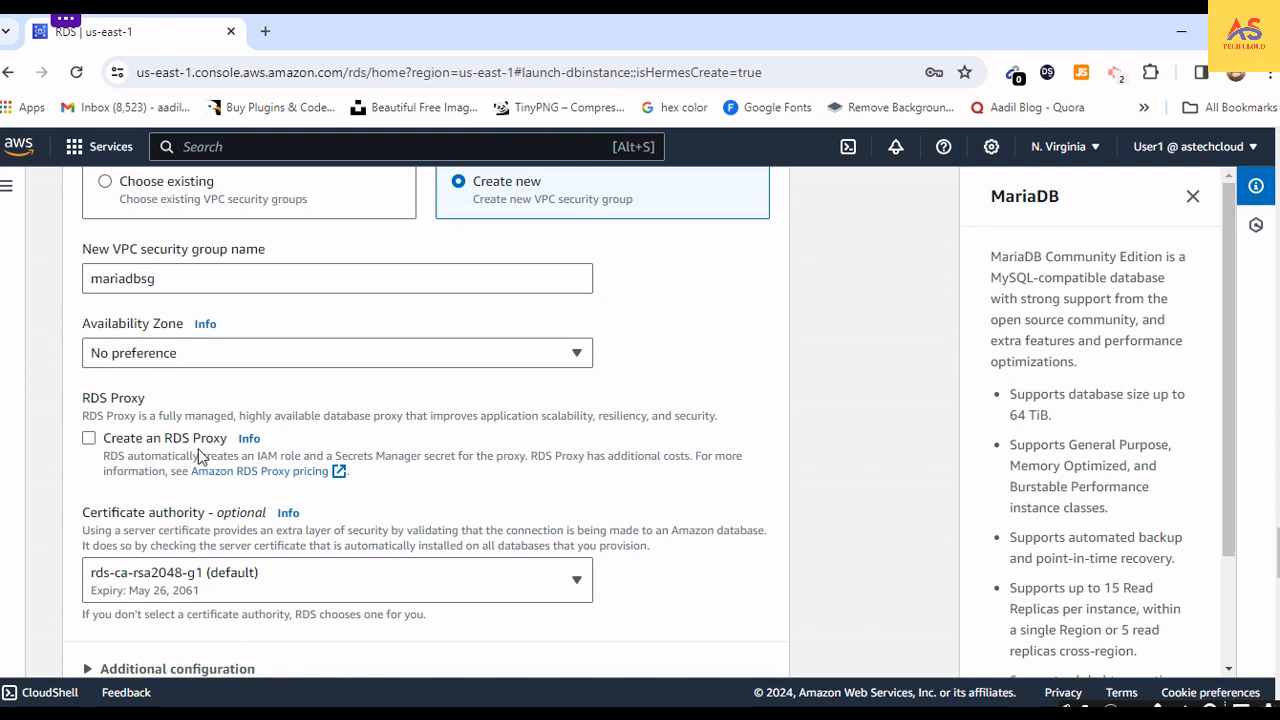
scroll(200, 455, down, 2)
scroll(203, 457, up, 1)
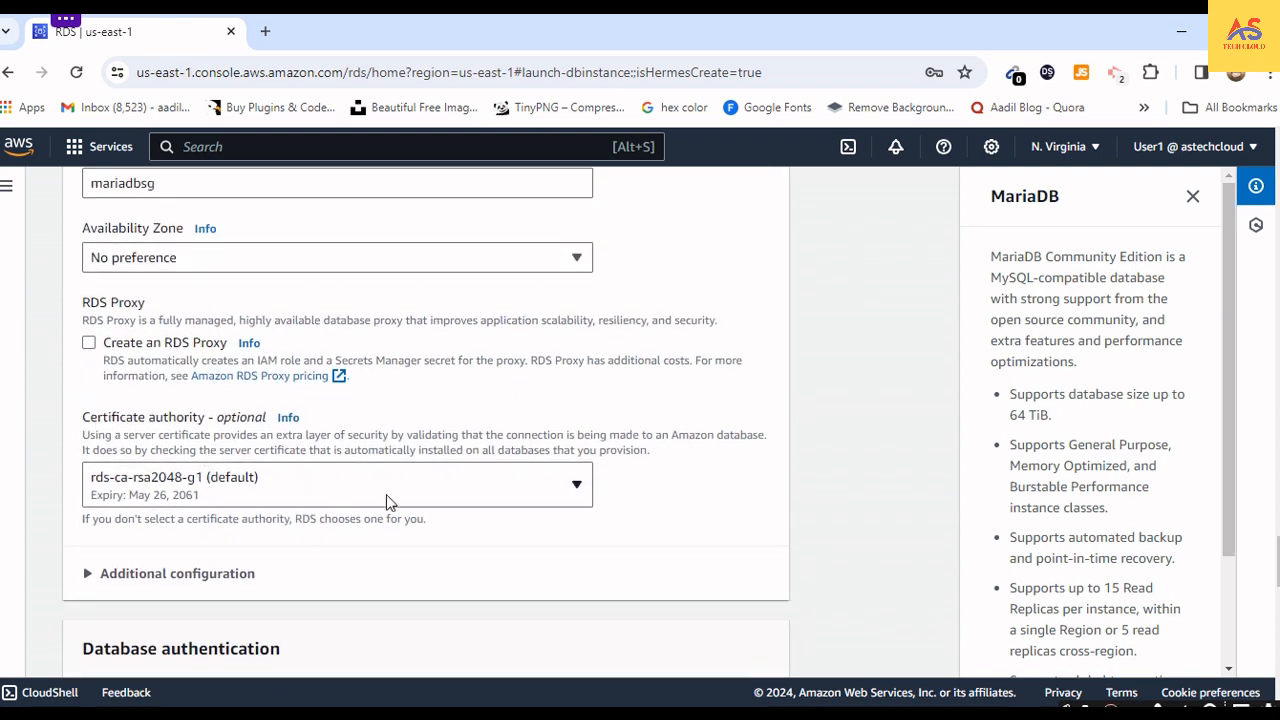
click(324, 488)
click(324, 485)
scroll(205, 490, down, 2)
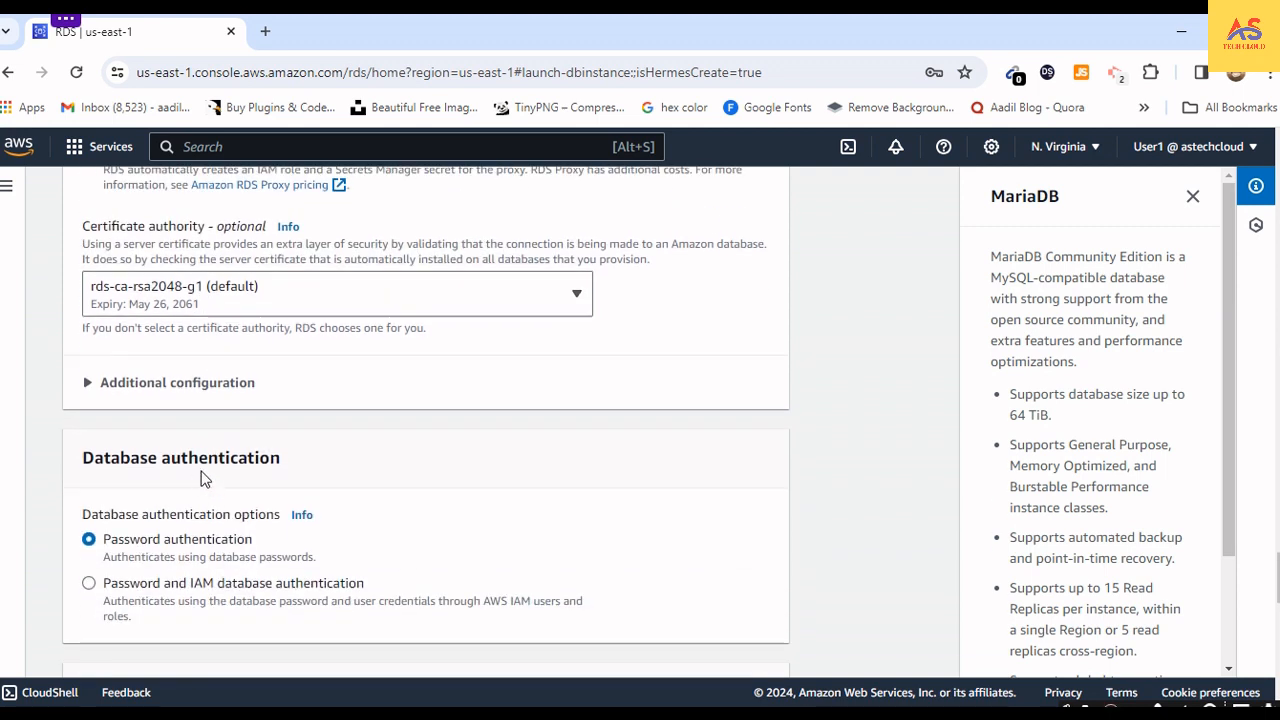
- Expand the additional connectivity configuration to check the database port, and collapse it again
click(90, 383)
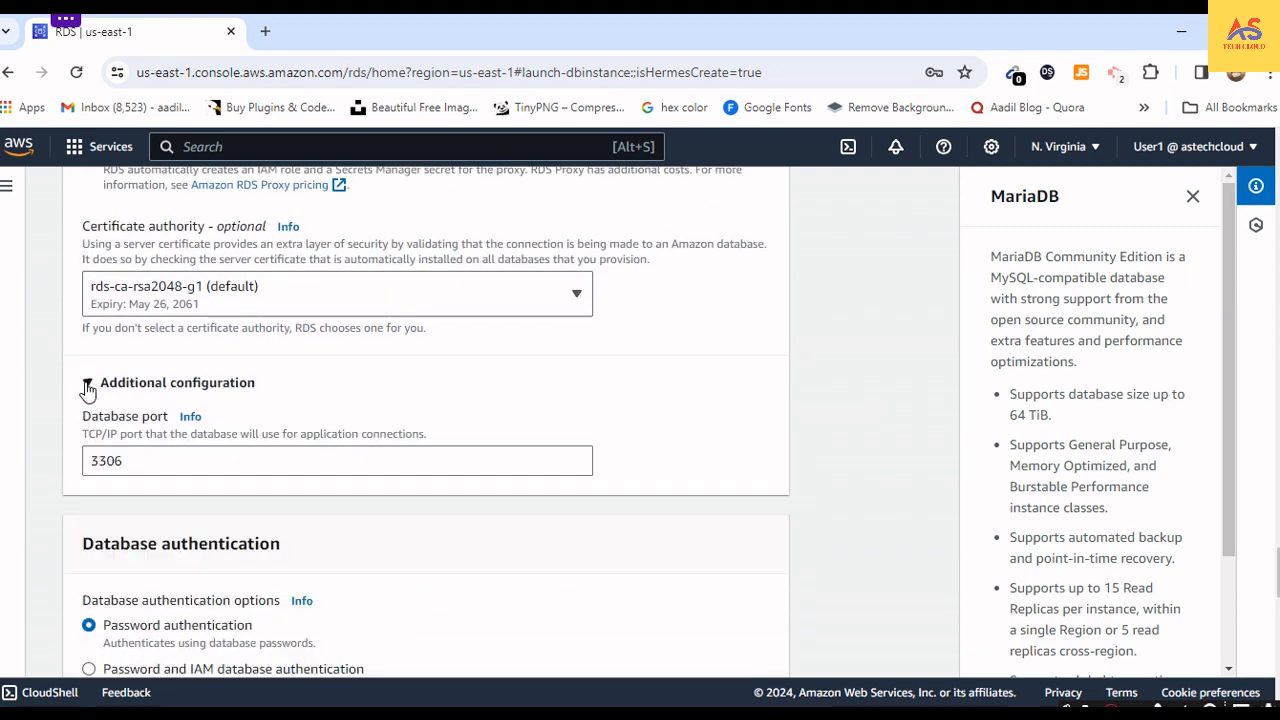
click(140, 465)
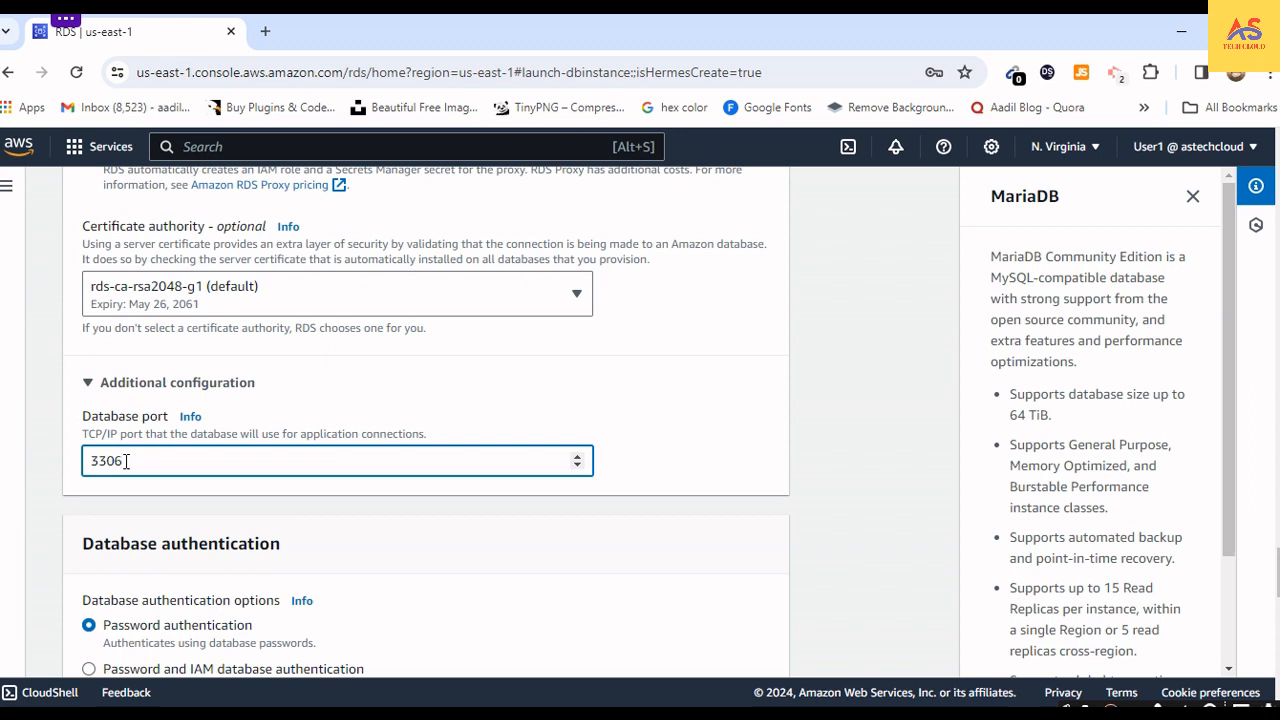
click(88, 390)
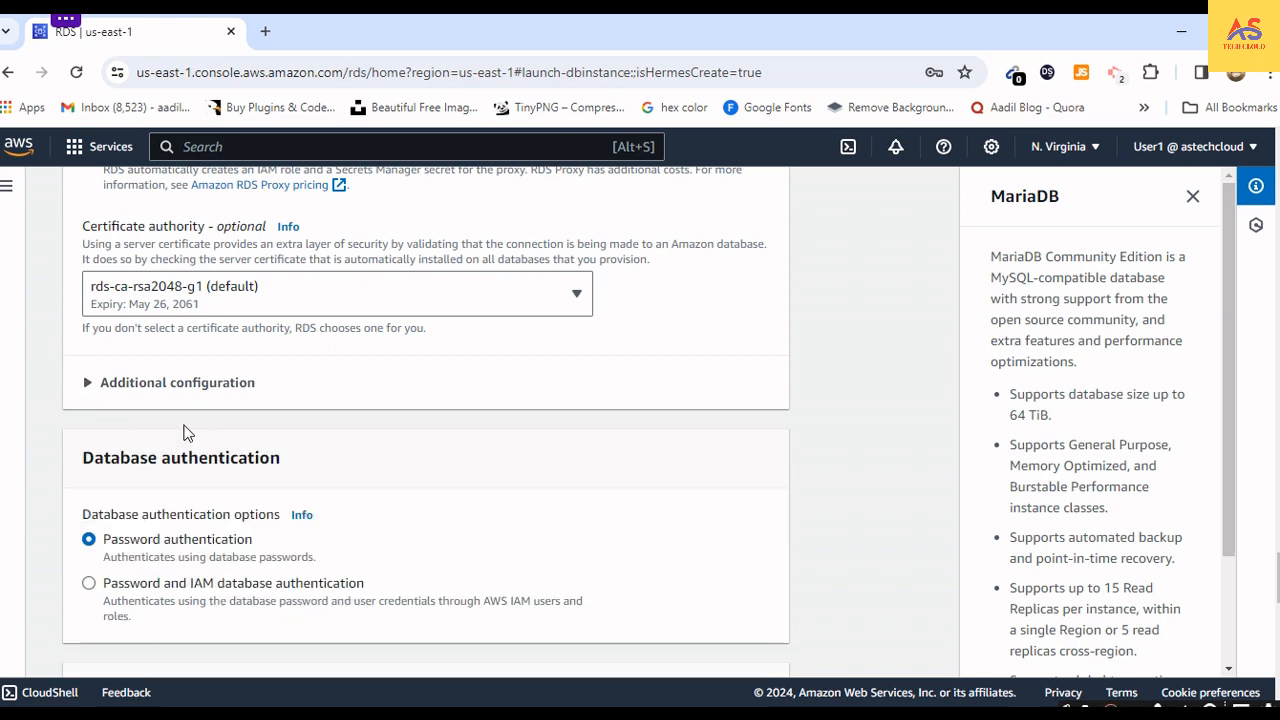
- Try the Password and IAM database authentication option, and return to password authentication
scroll(171, 557, down, 2)
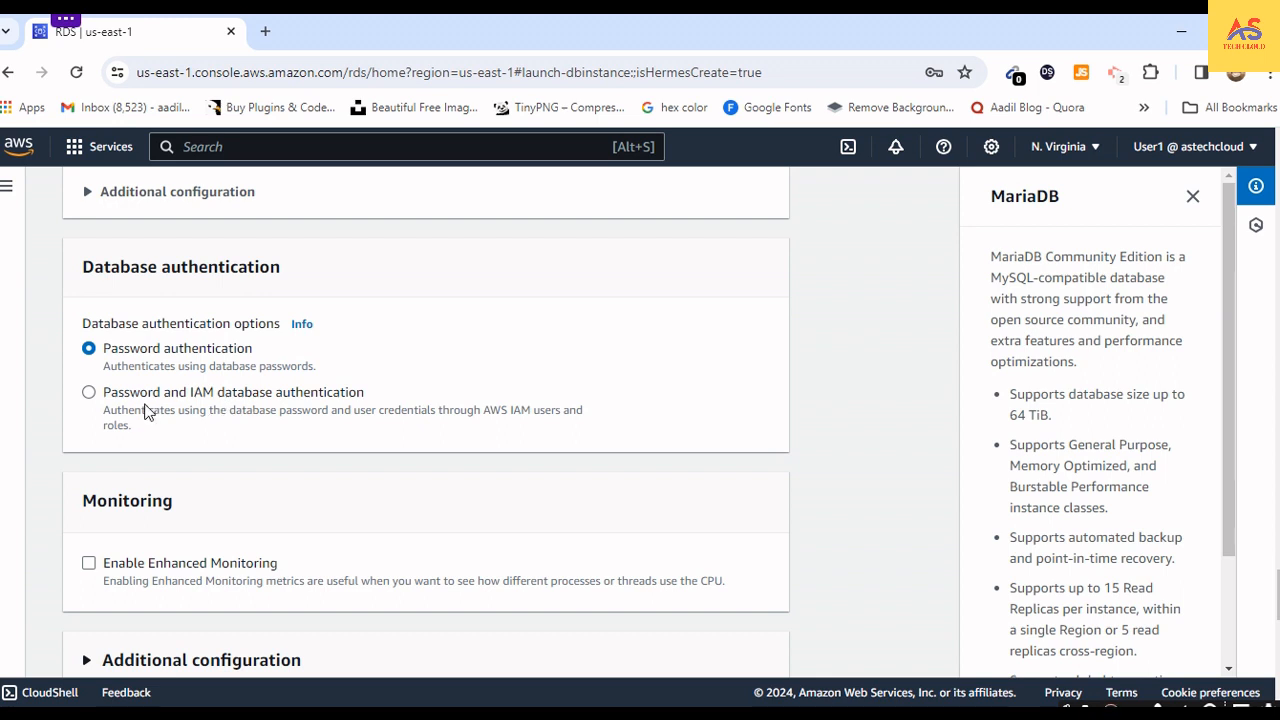
click(88, 393)
click(89, 350)
- Enable Enhanced Monitoring and check its role and granularity choices, keeping the default role and 60 seconds
scroll(214, 457, down, 2)
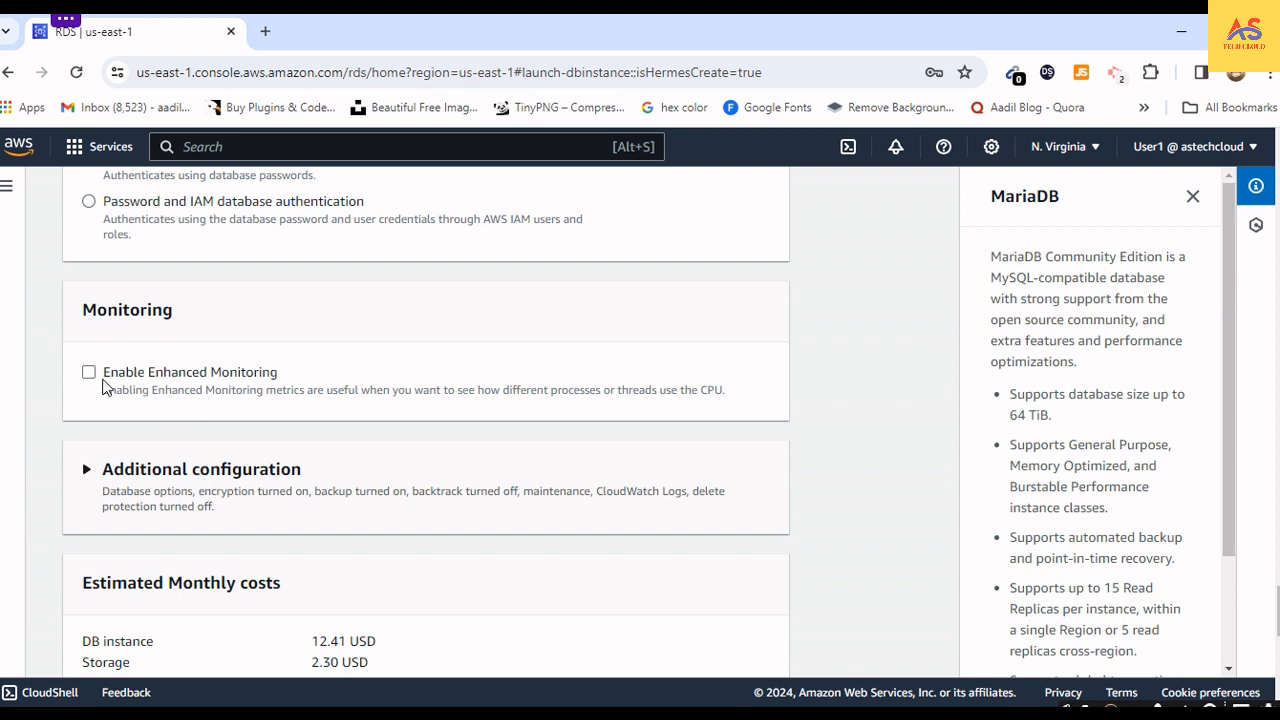
click(89, 373)
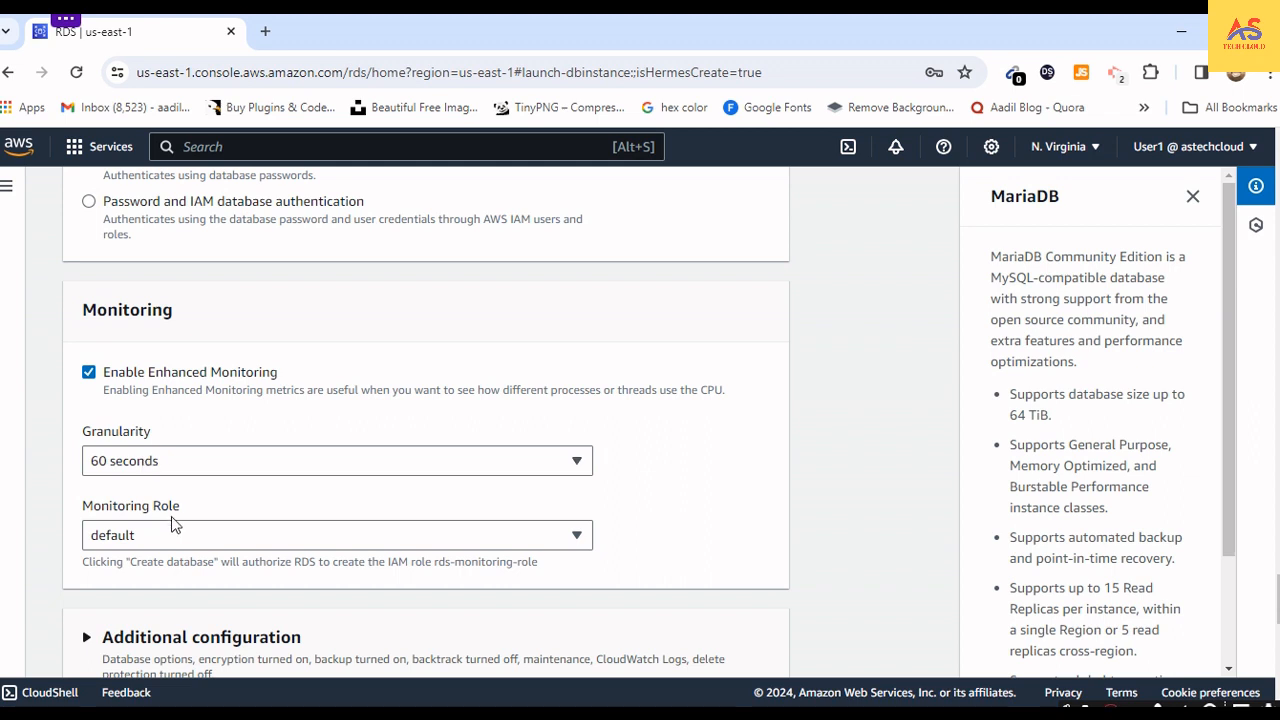
click(158, 545)
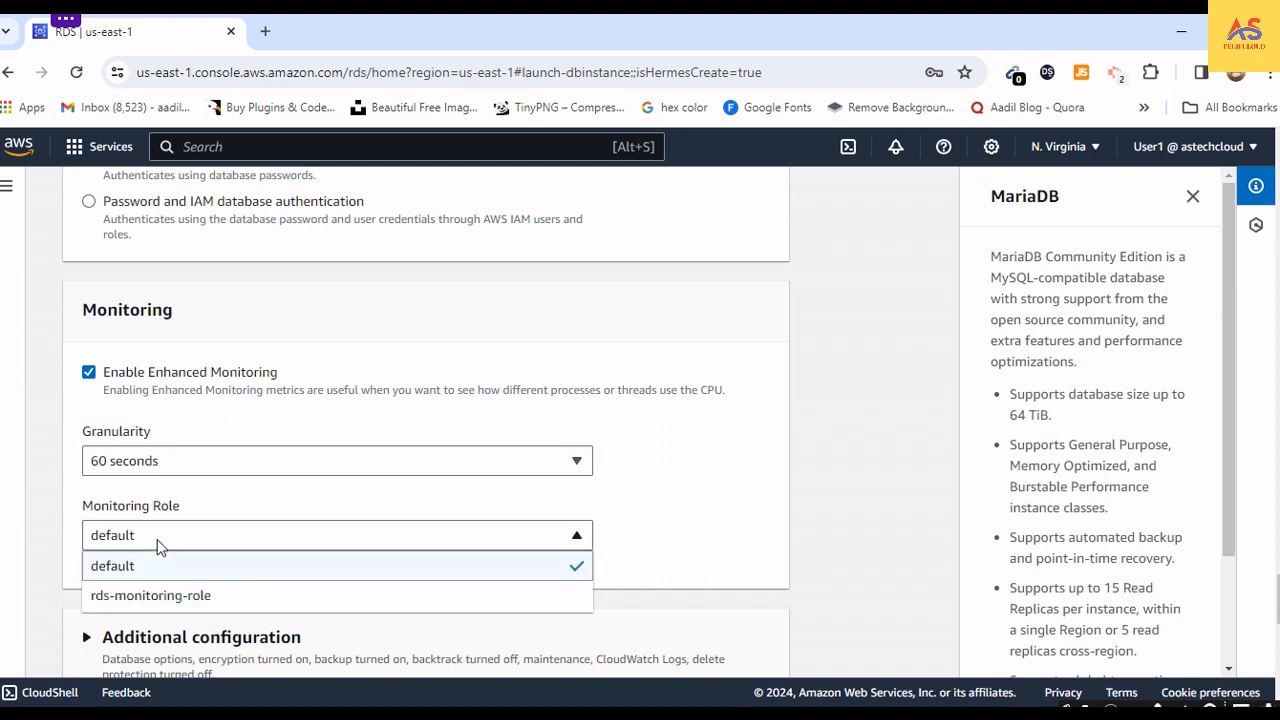
click(161, 500)
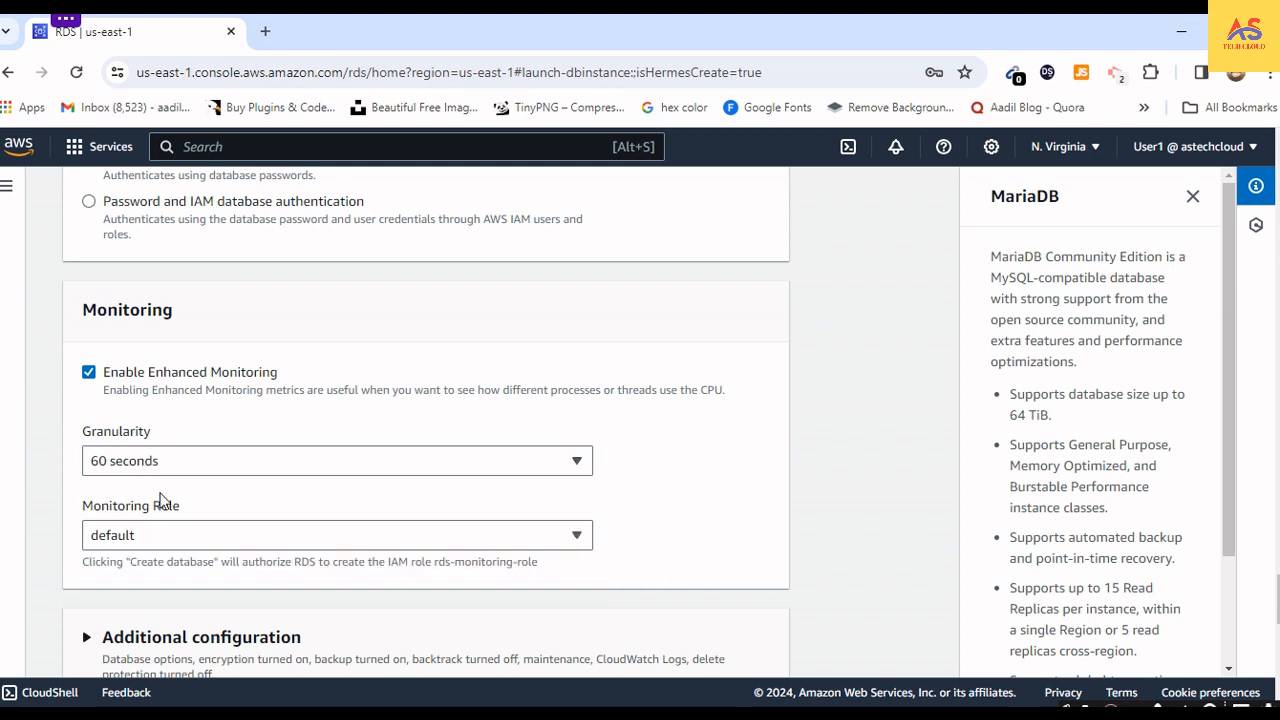
click(149, 465)
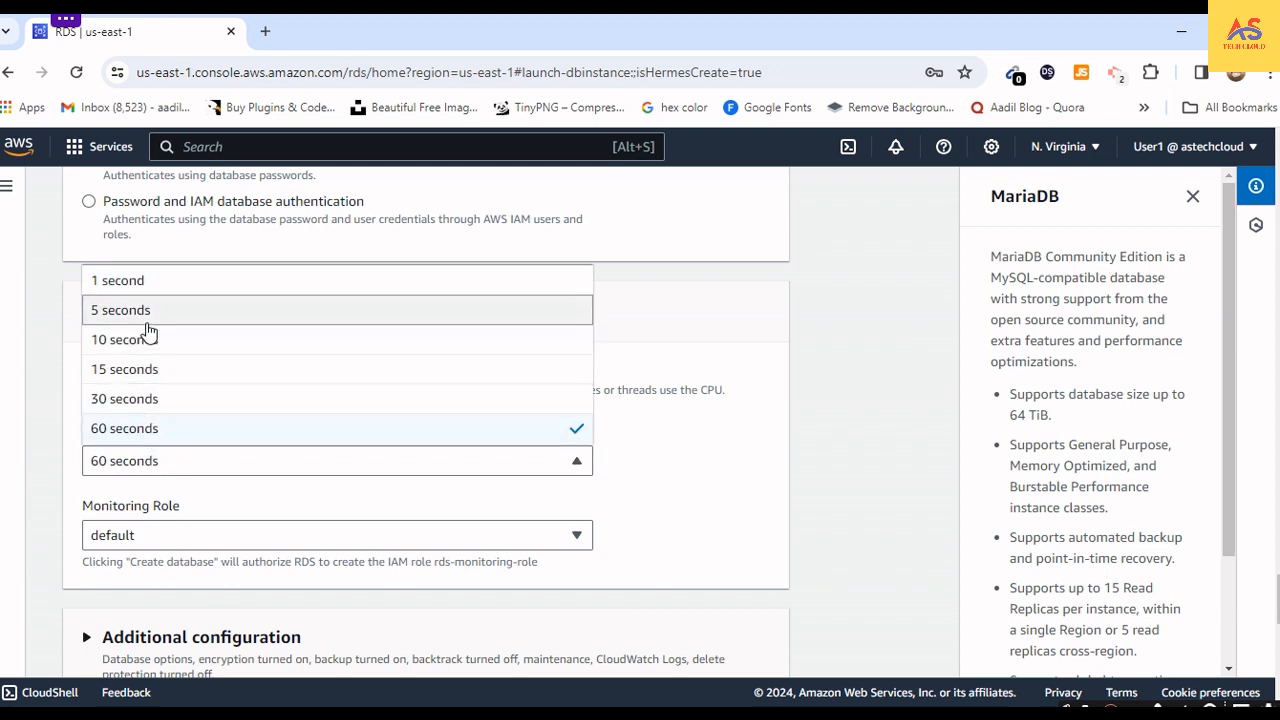
click(155, 489)
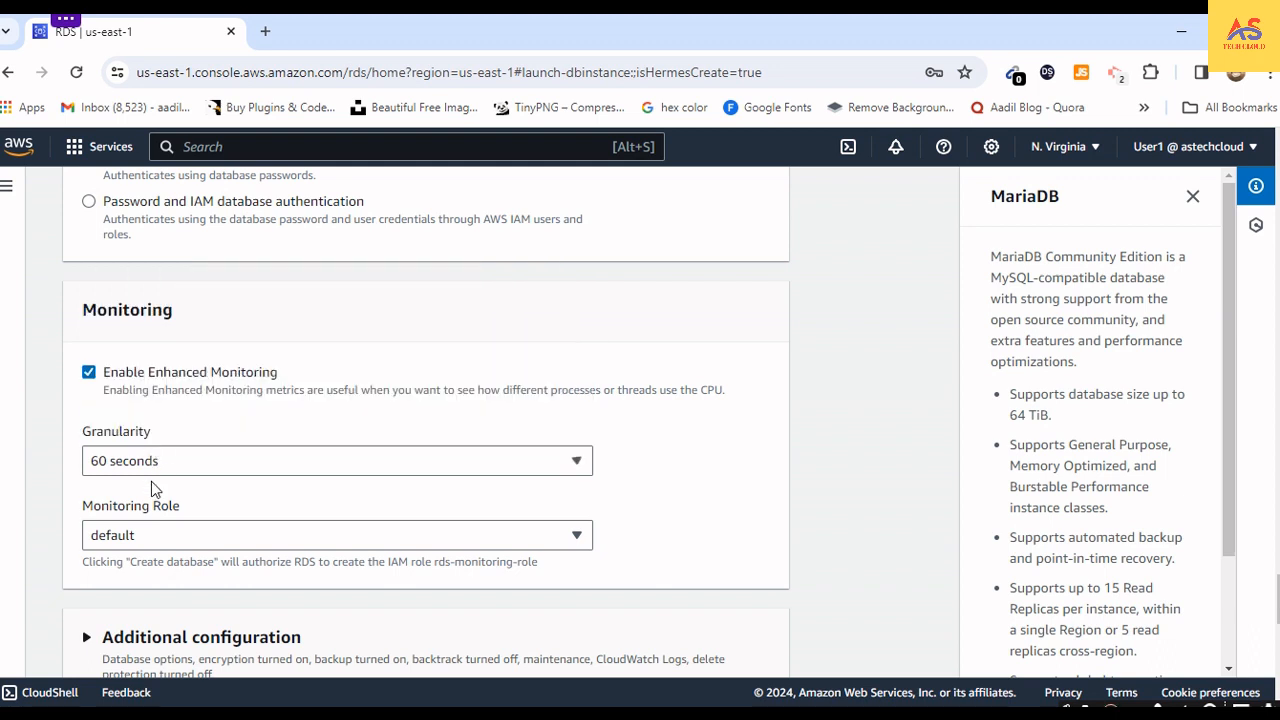
- Check the Enhanced Monitoring settings once more and expand the Additional configuration section
scroll(184, 410, down, 1)
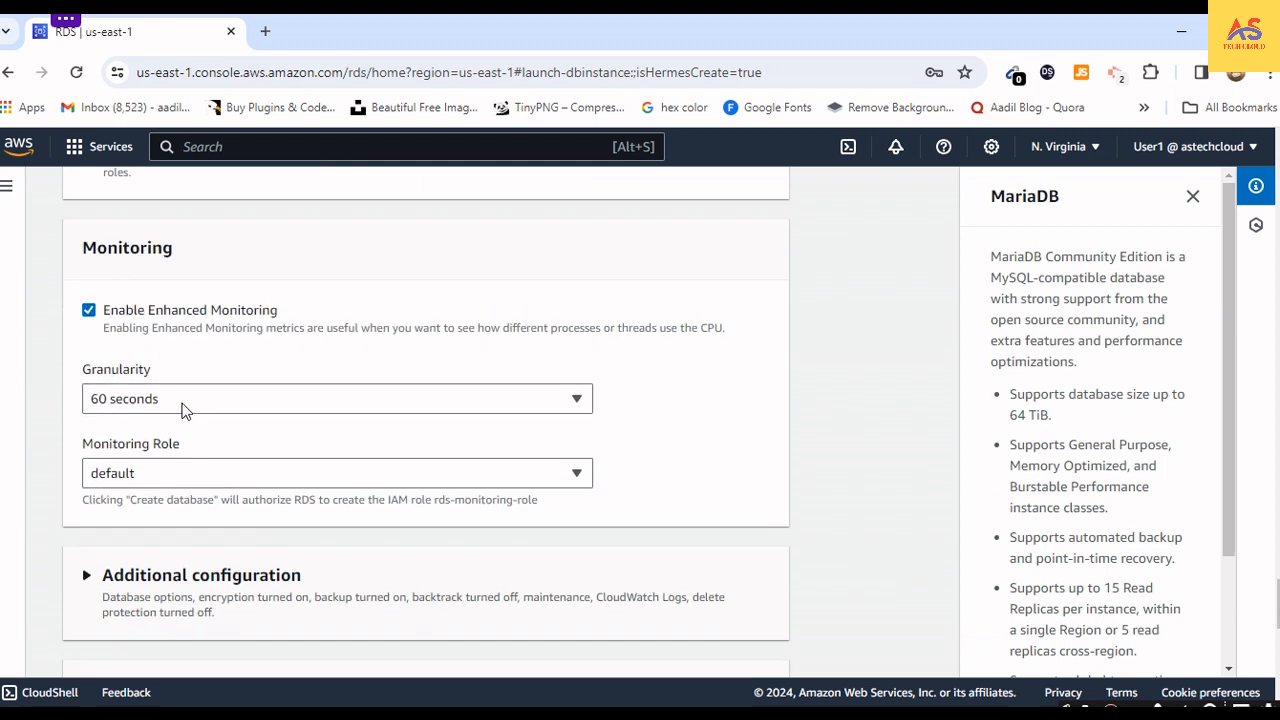
scroll(203, 400, down, 2)
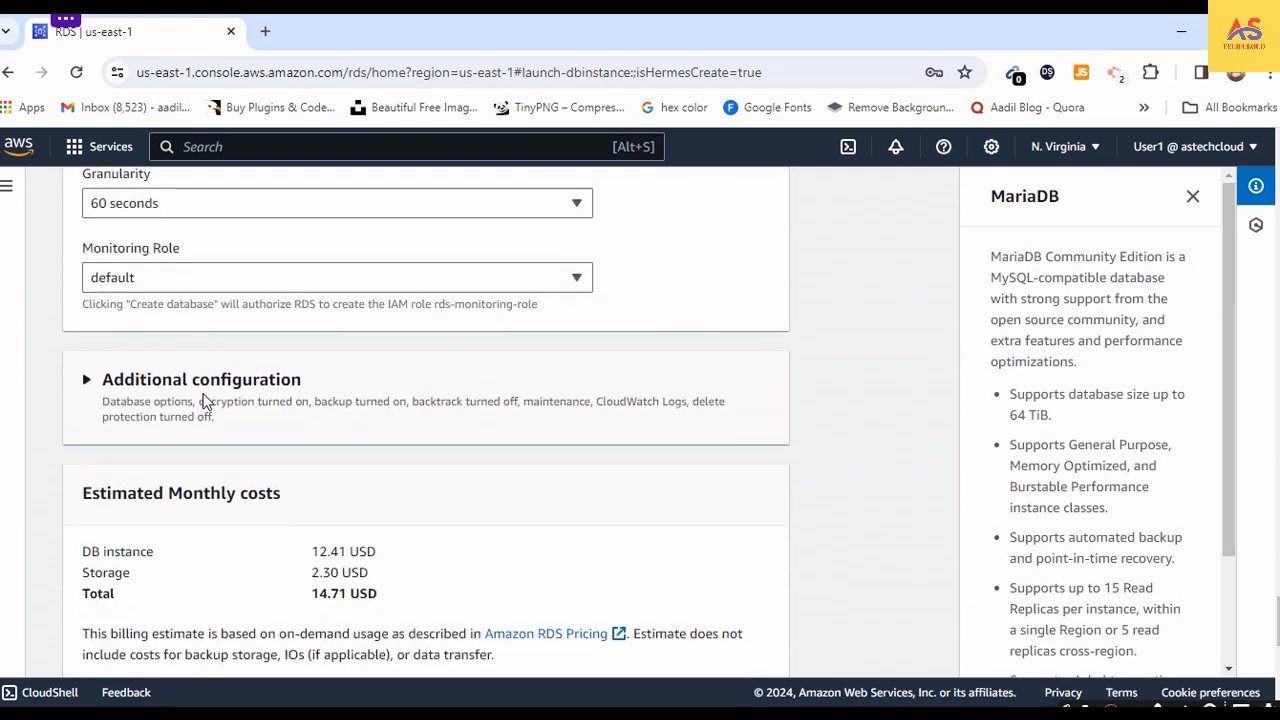
scroll(203, 400, up, 2)
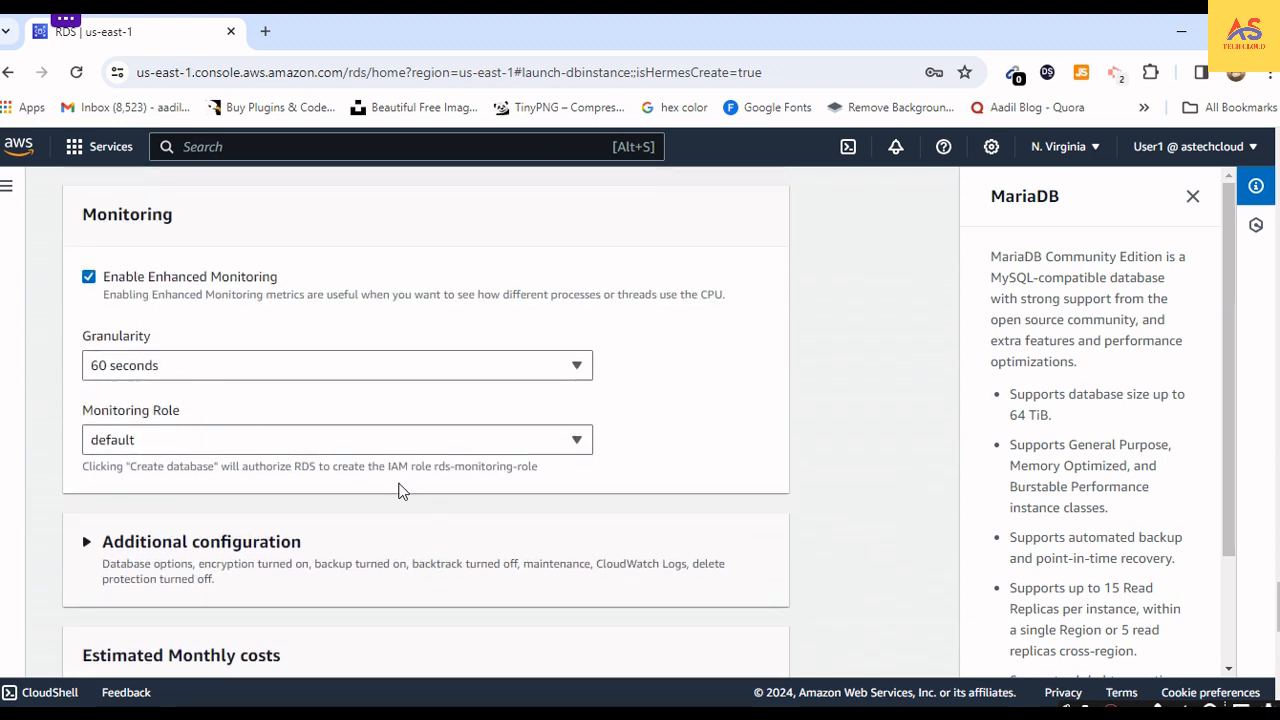
scroll(359, 474, up, 1)
scroll(290, 505, down, 1)
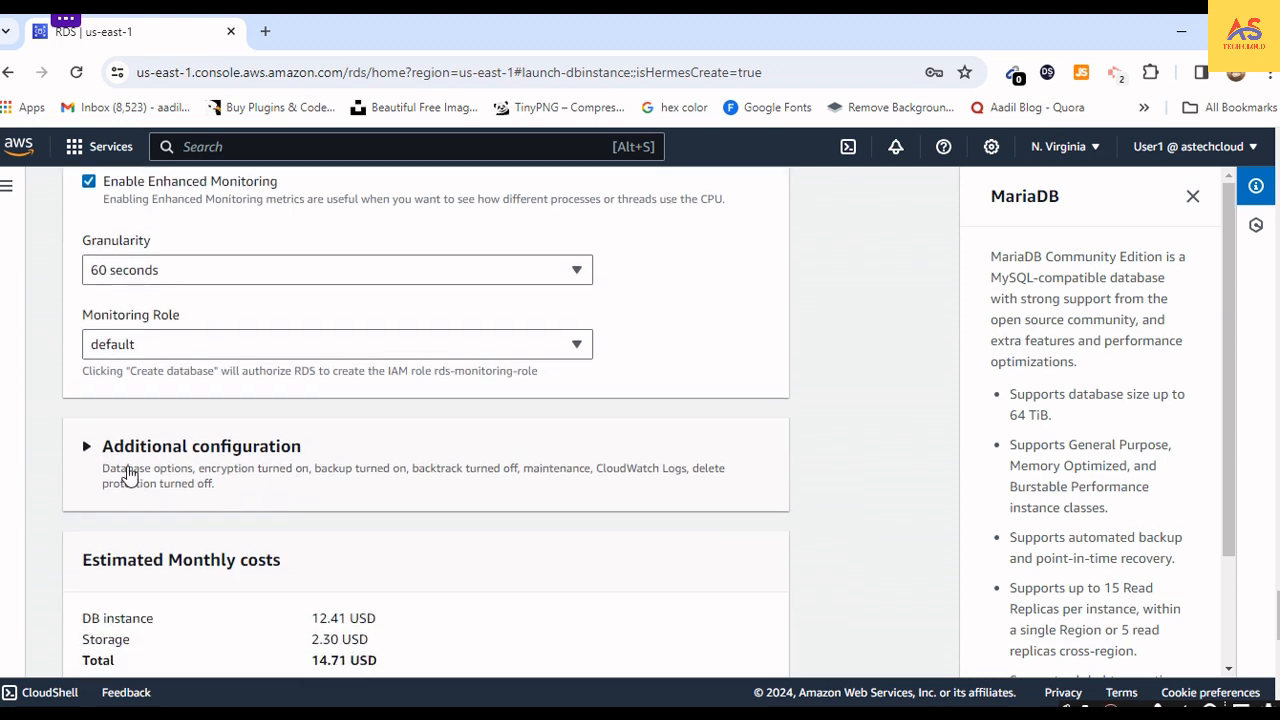
click(88, 450)
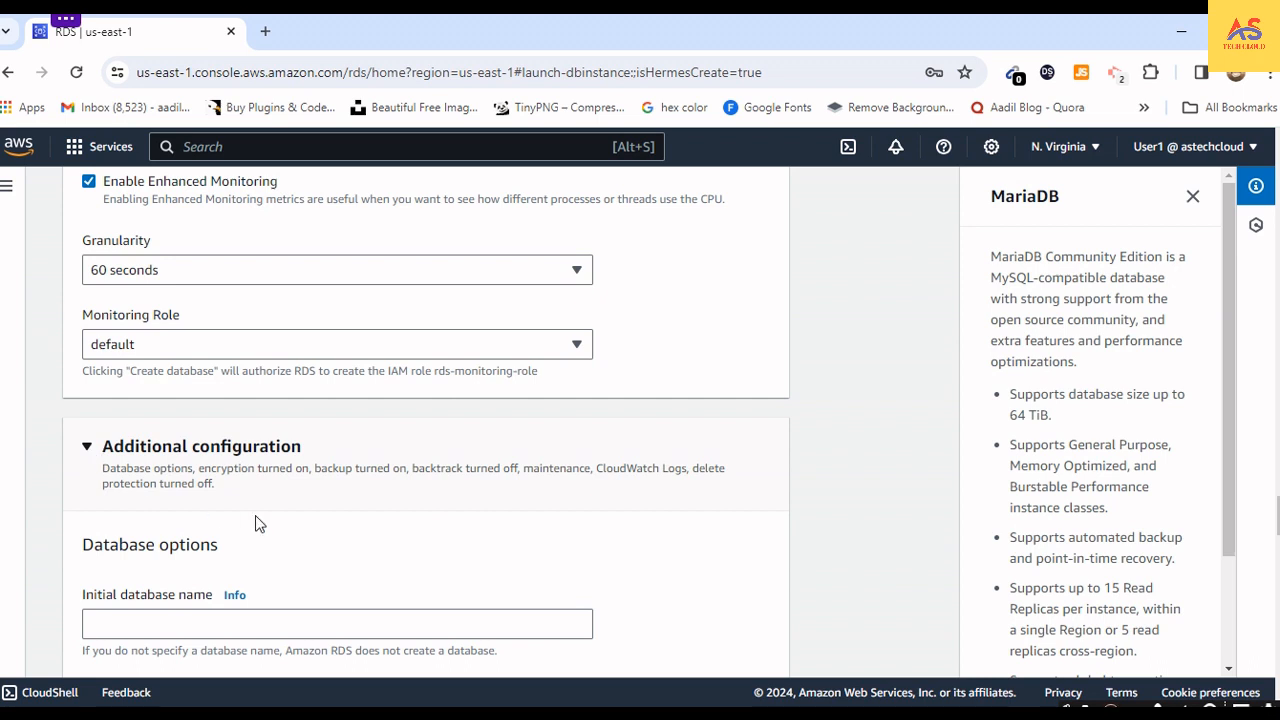
- Enter 1 as the initial database name in the database options
scroll(255, 515, down, 2)
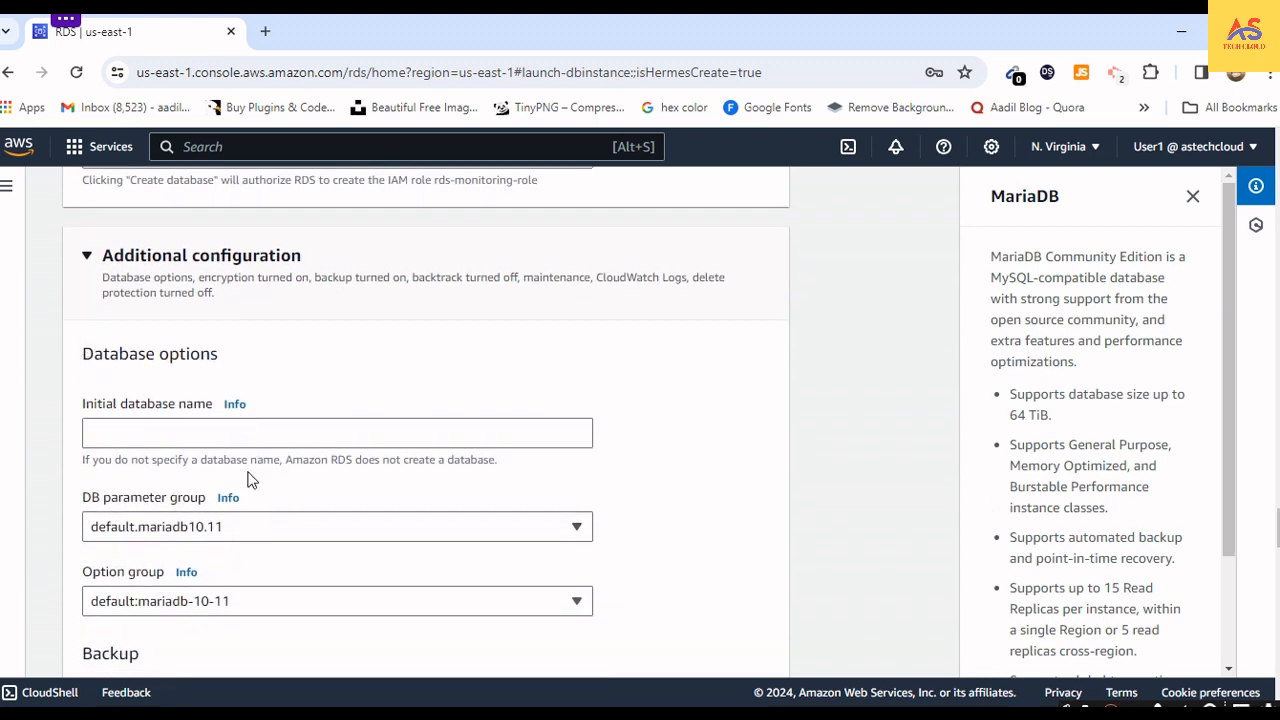
scroll(249, 477, down, 2)
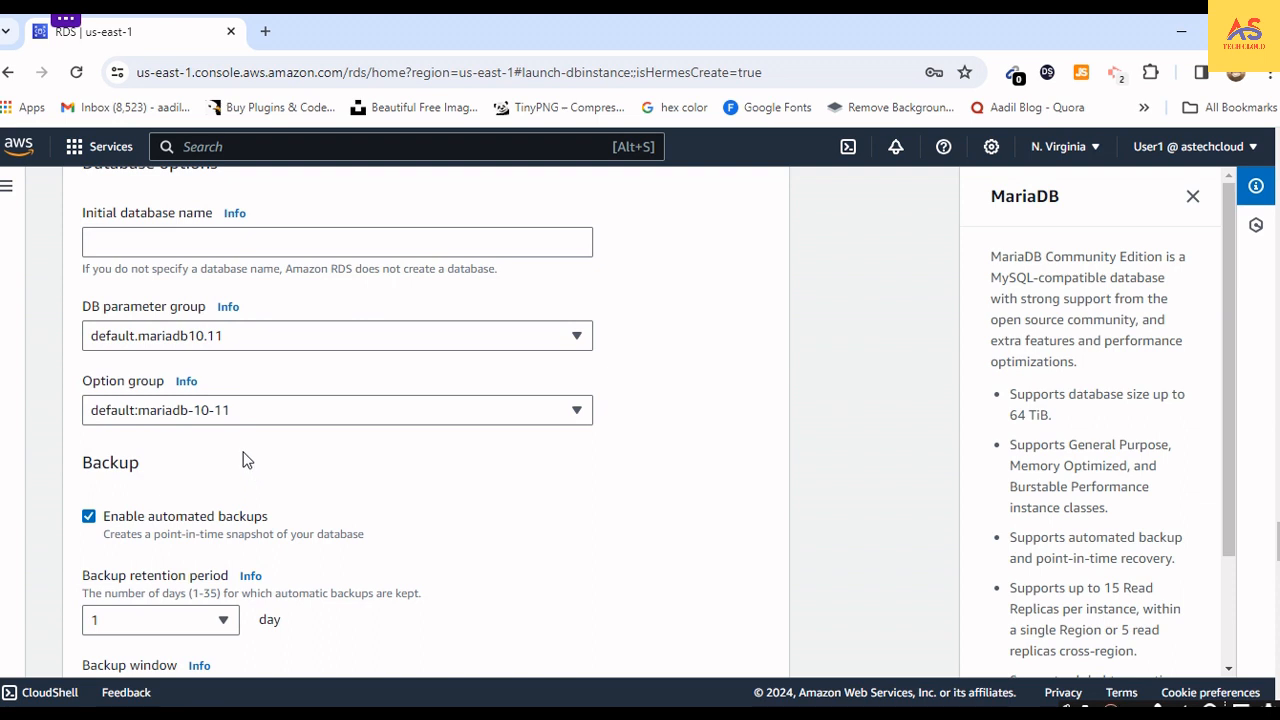
click(167, 247)
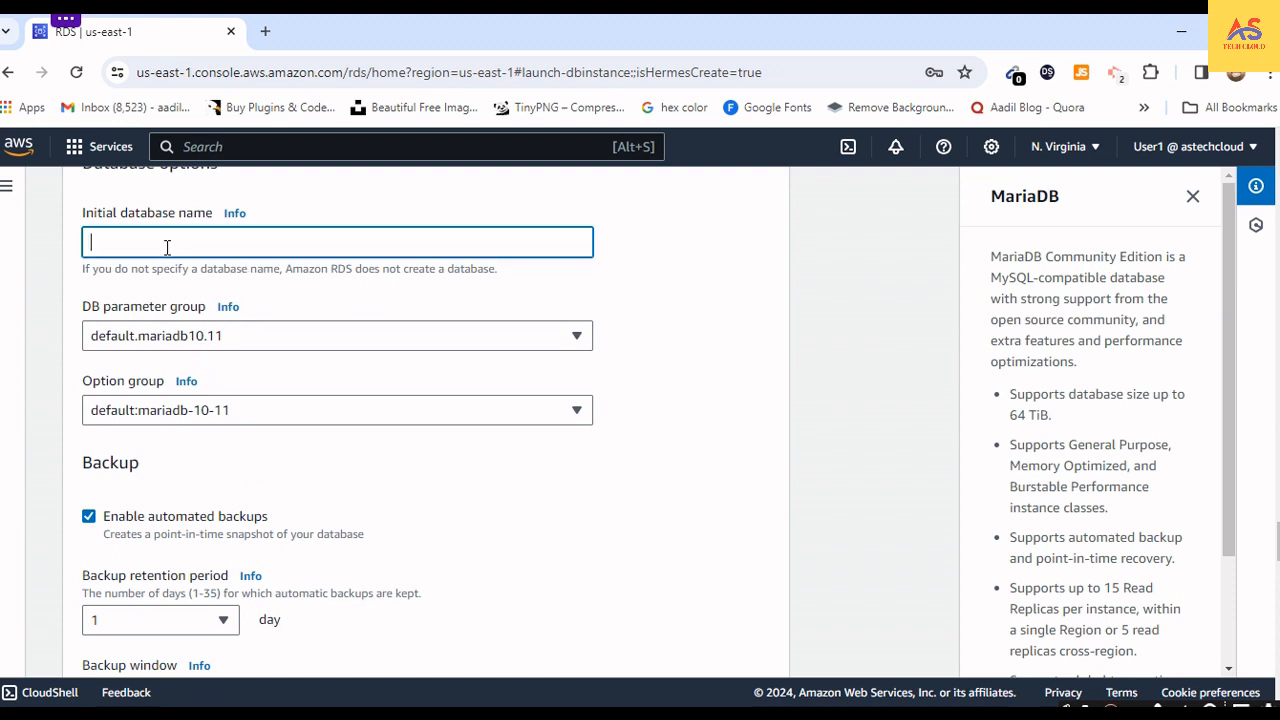
scroll(170, 286, up, 1)
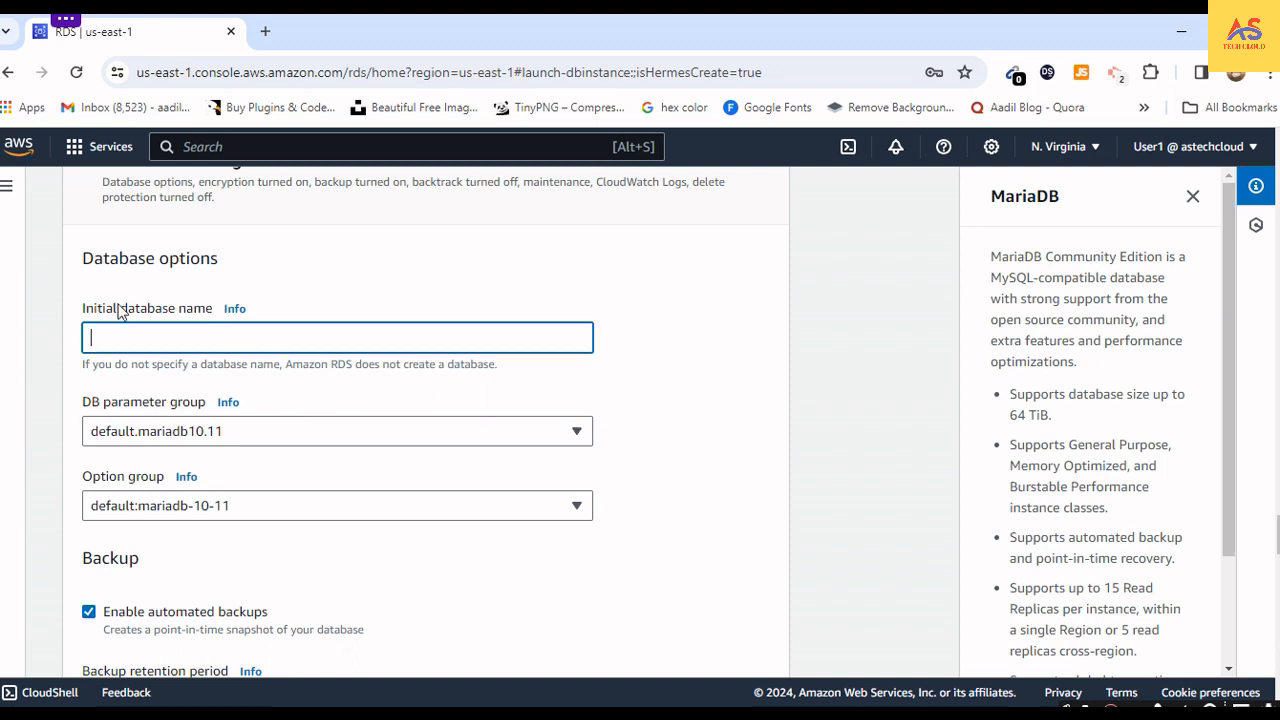
text(1)
- Check the DB parameter group and the available backup retention periods, keeping default.mariadb10.11 and 1 day
click(168, 431)
click(168, 431)
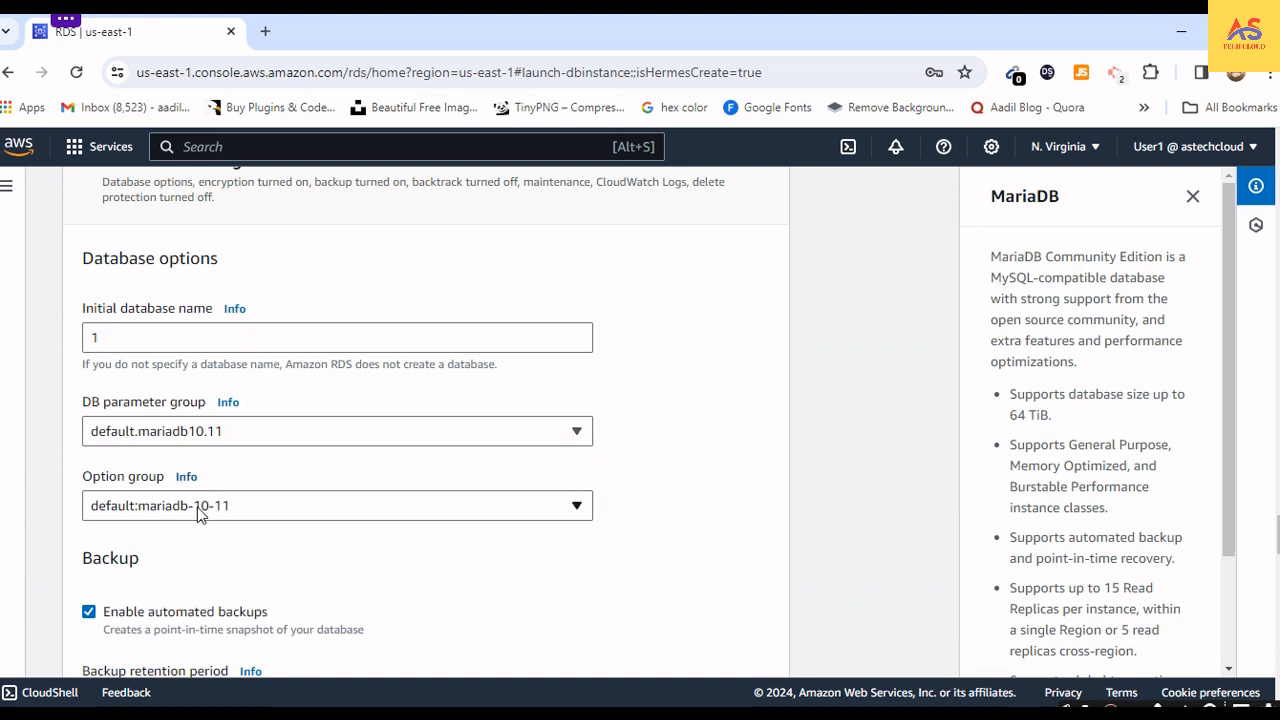
scroll(214, 539, down, 2)
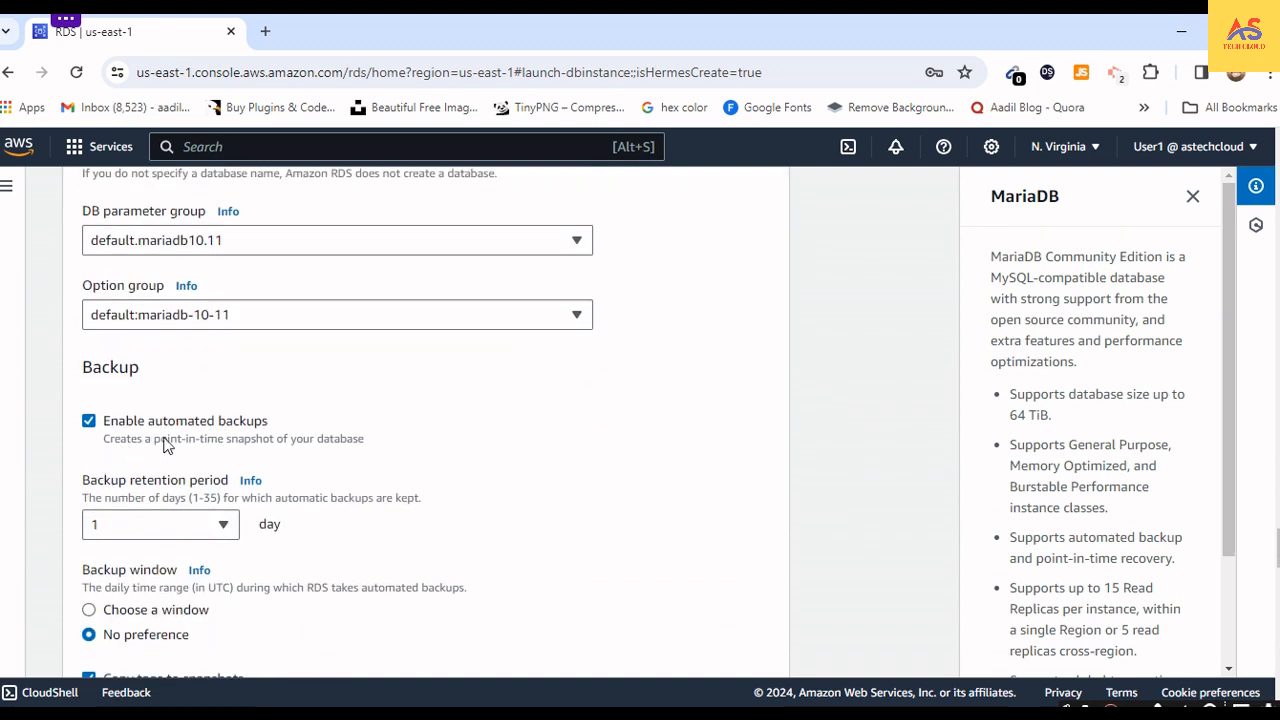
scroll(186, 490, down, 1)
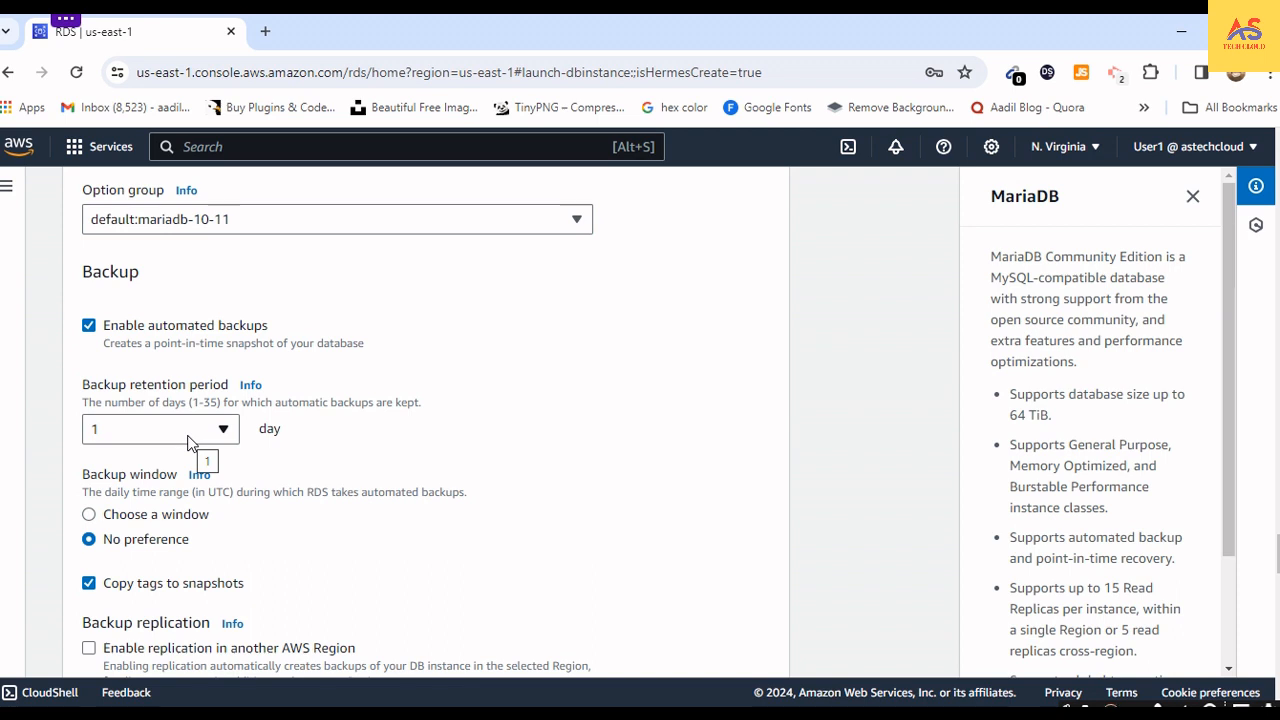
click(107, 429)
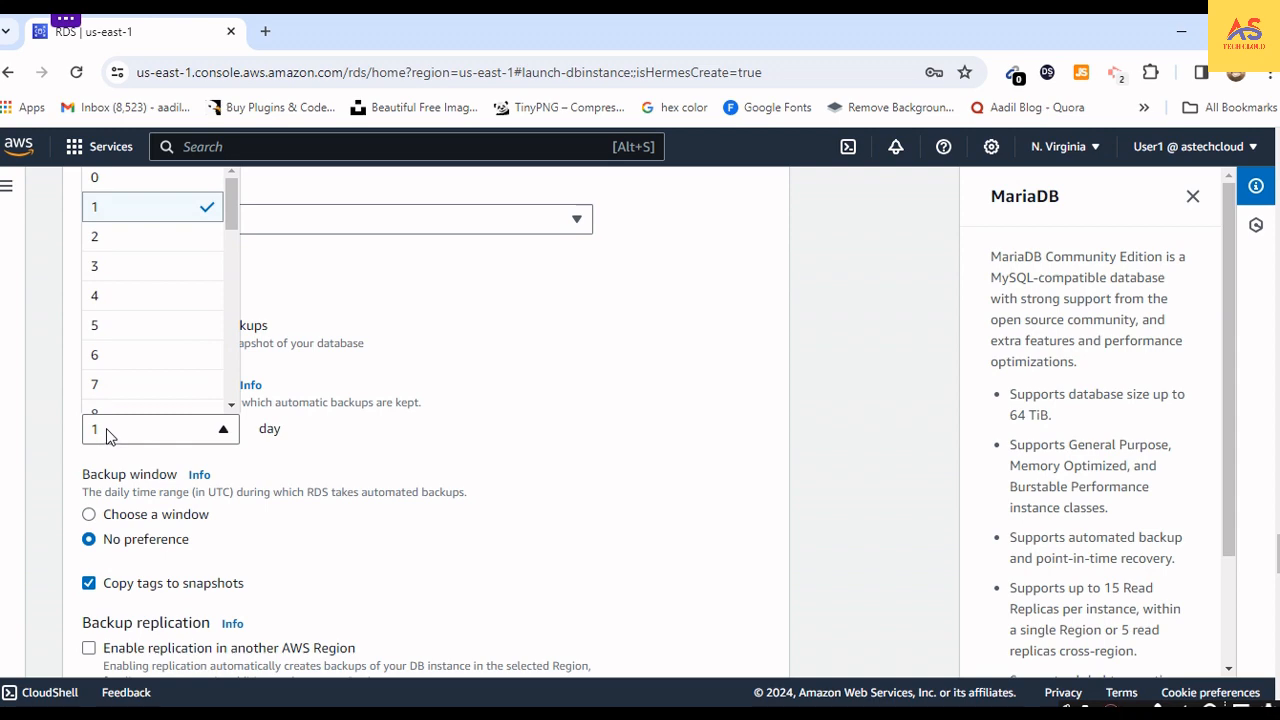
scroll(106, 392, down, 10)
scroll(125, 410, down, 1)
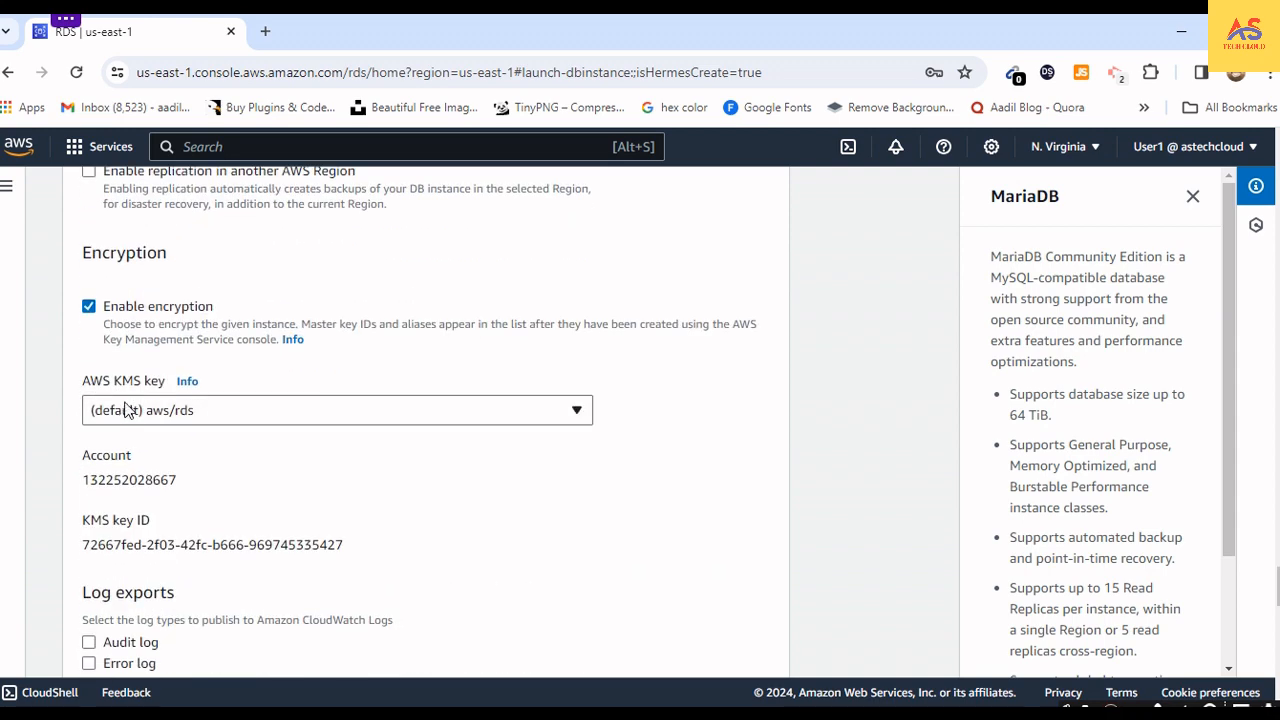
scroll(126, 411, up, 5)
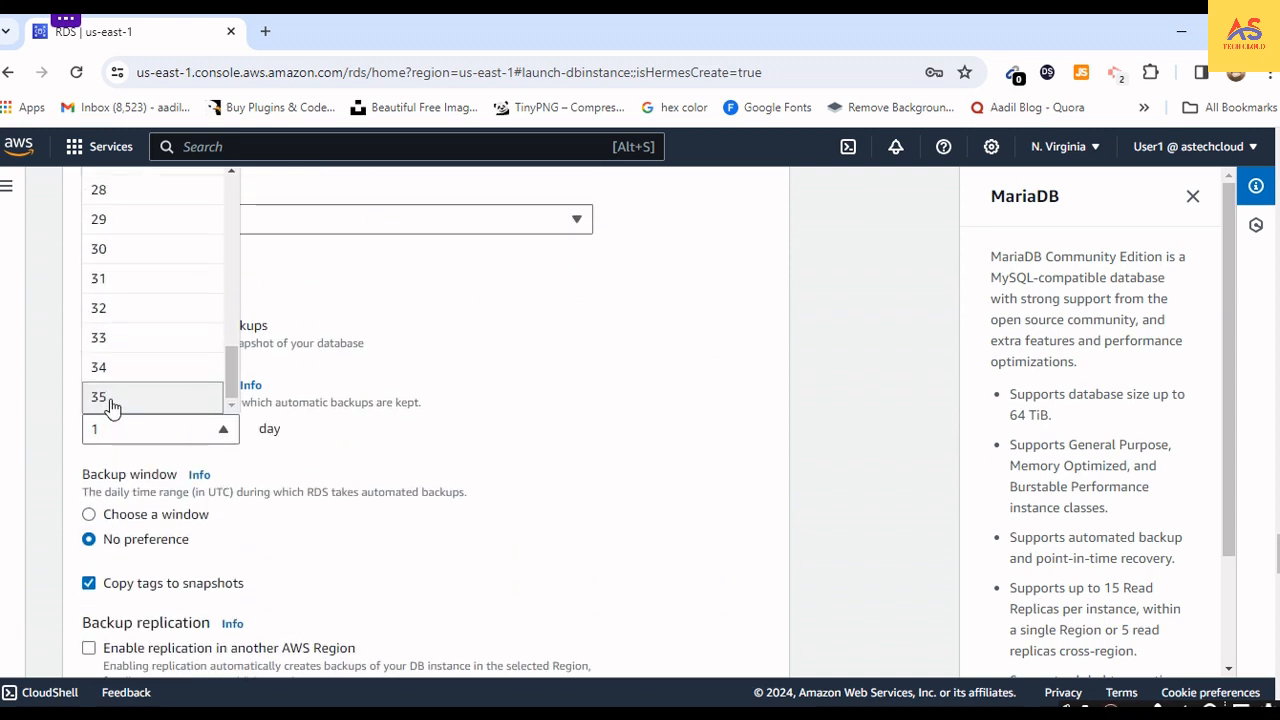
click(432, 439)
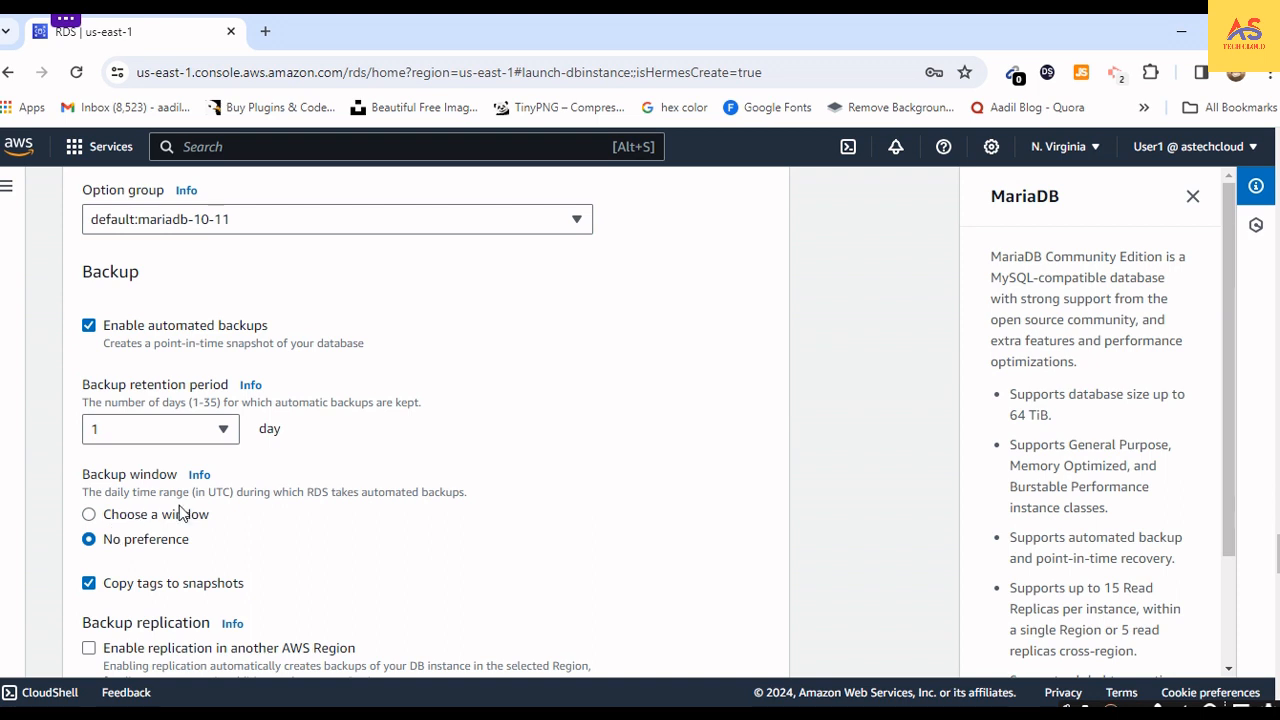
- Try choosing a specific backup window to view its start time and duration fields, and return to No preference
click(89, 515)
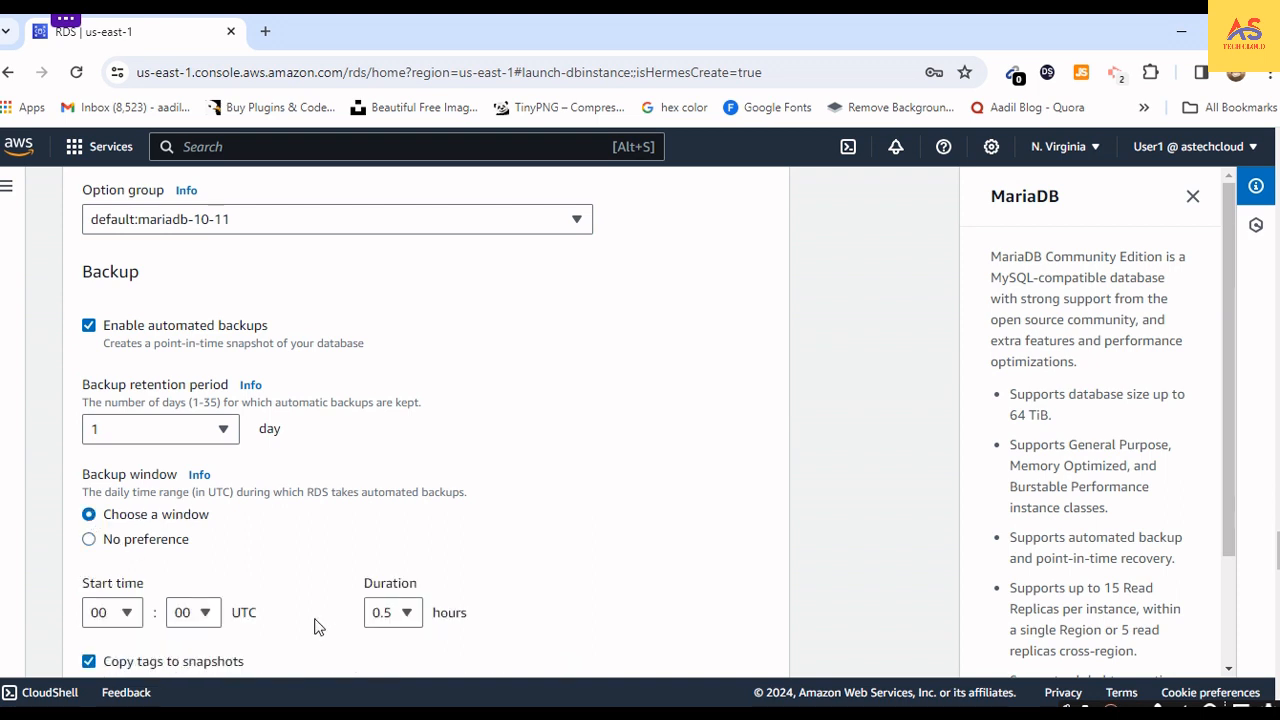
scroll(314, 623, down, 2)
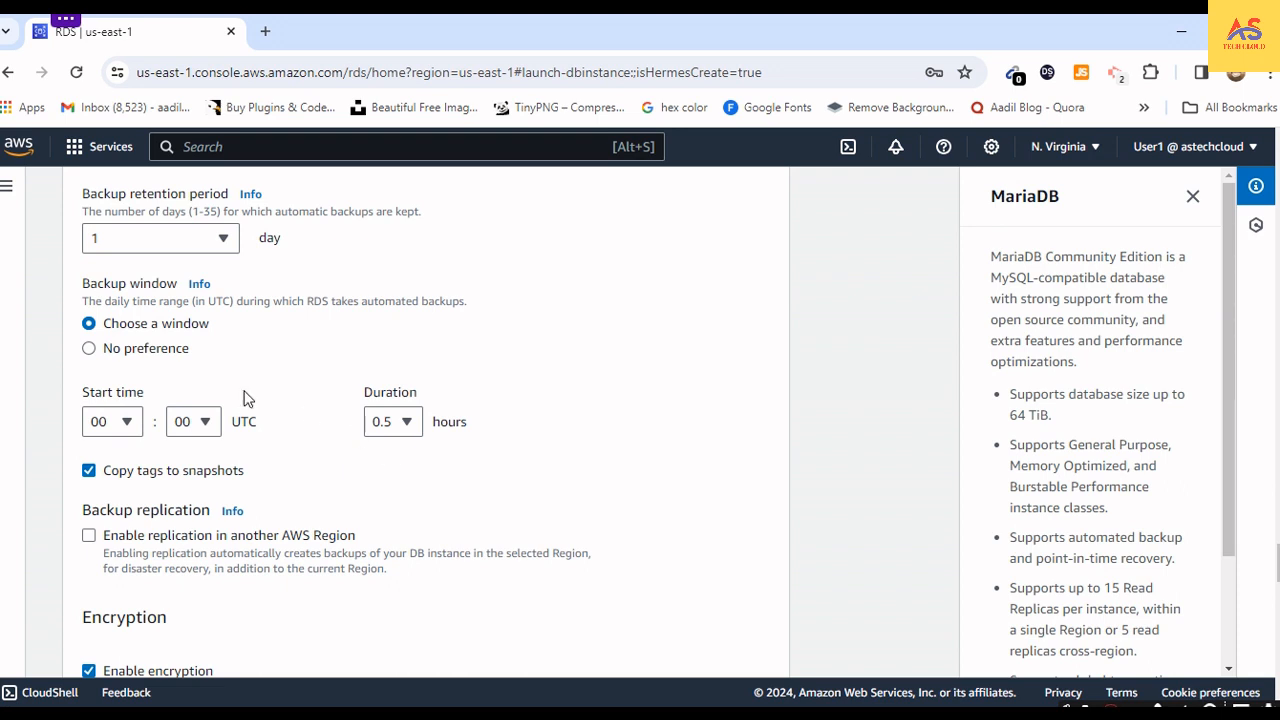
click(90, 350)
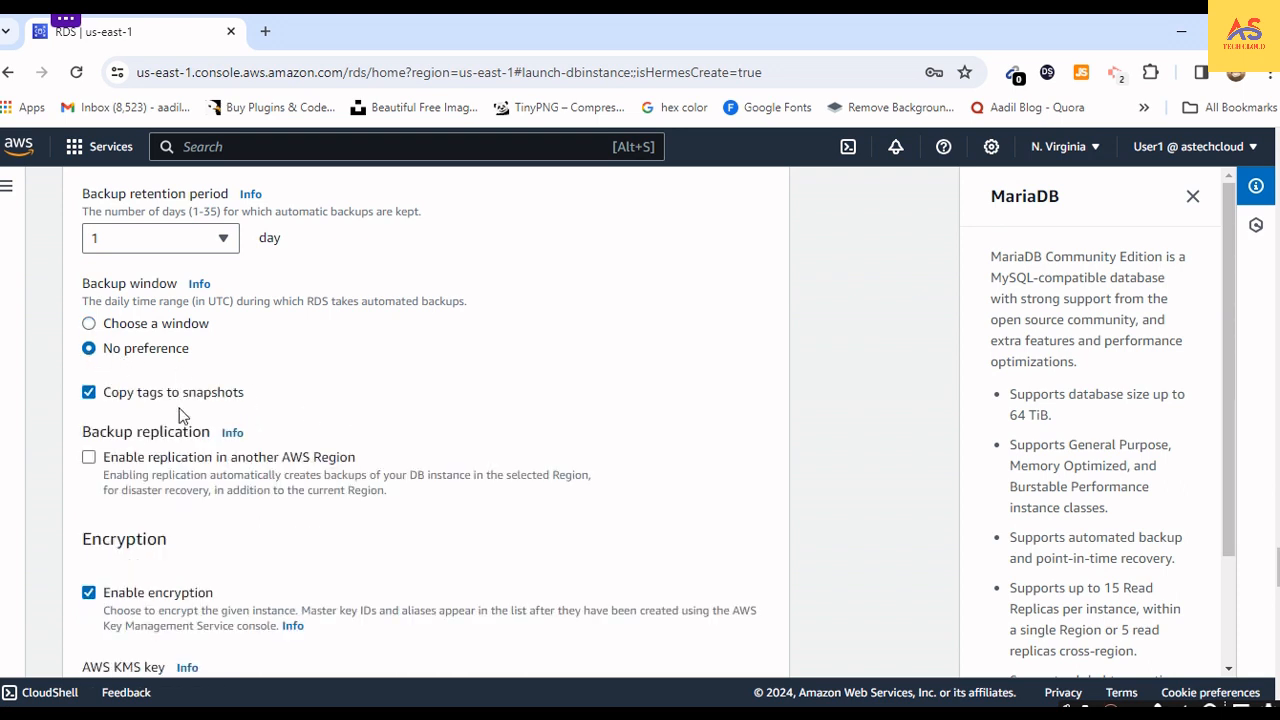
- Turn off copying tags to snapshots and disable encryption for the database
click(89, 392)
scroll(169, 454, down, 1)
scroll(169, 454, down, 3)
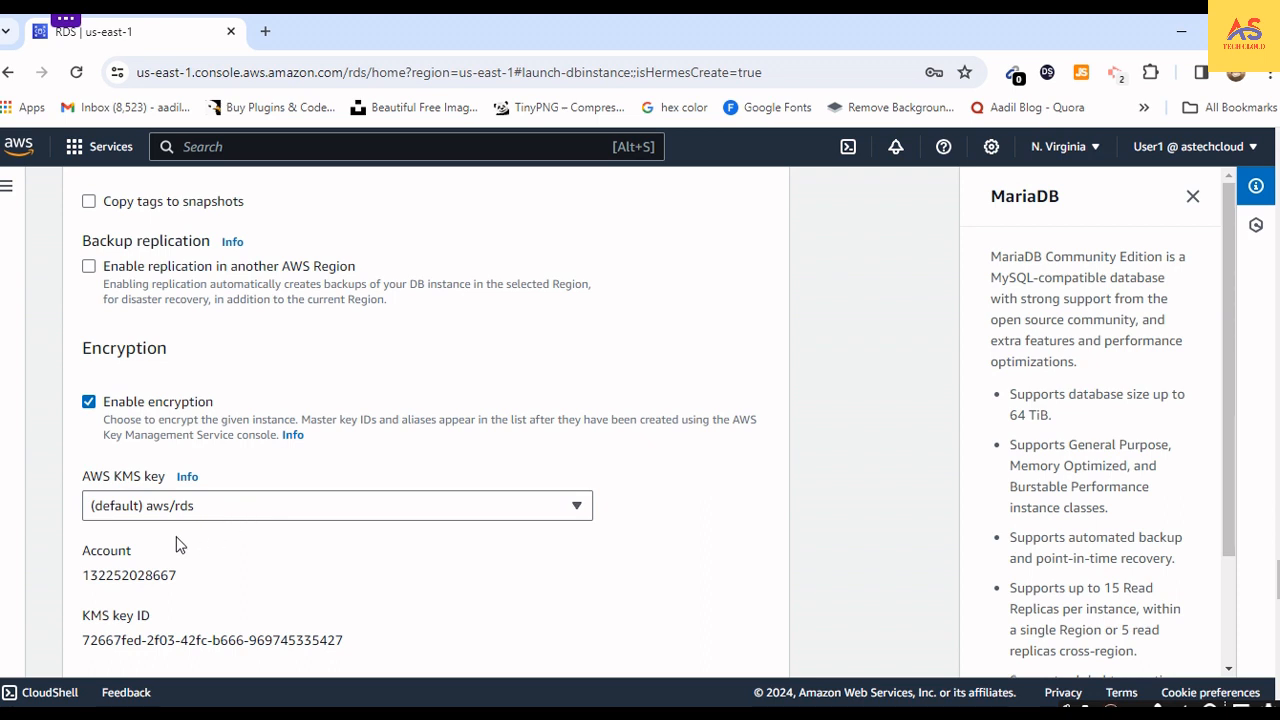
click(88, 403)
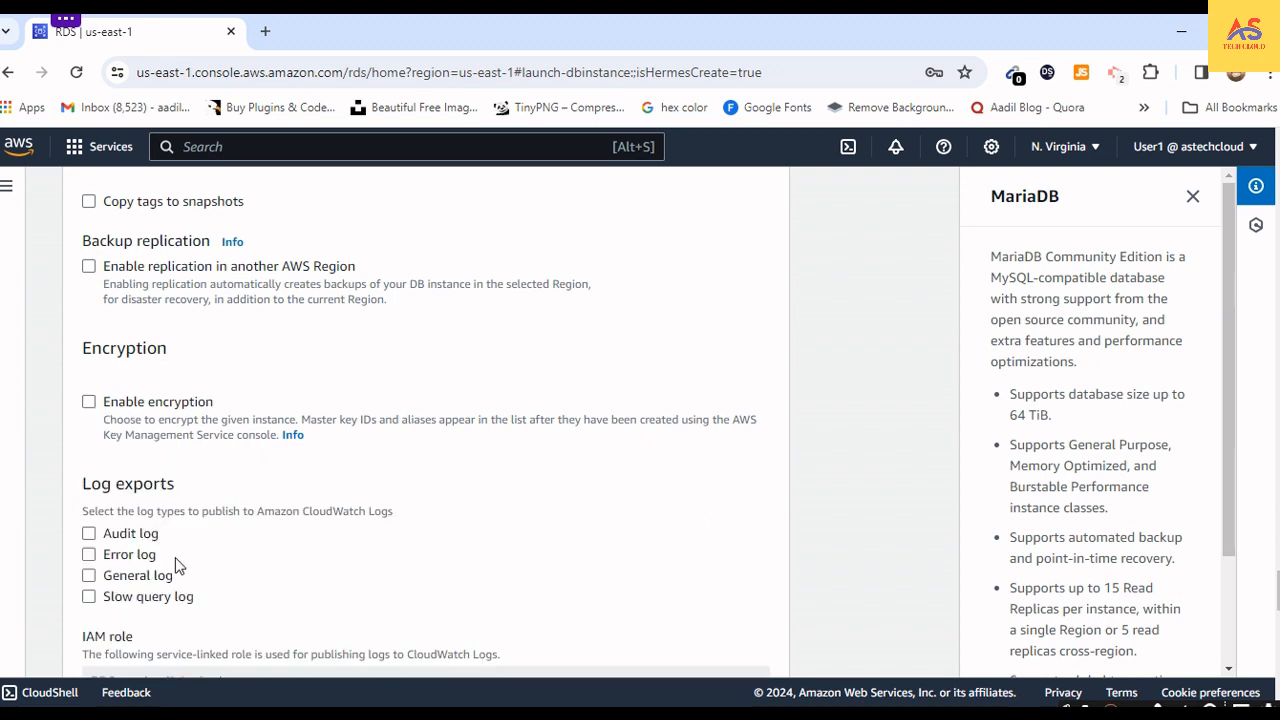
- Try exporting the audit, error, general and slow query logs to CloudWatch, and deselect all four again
scroll(175, 560, down, 1)
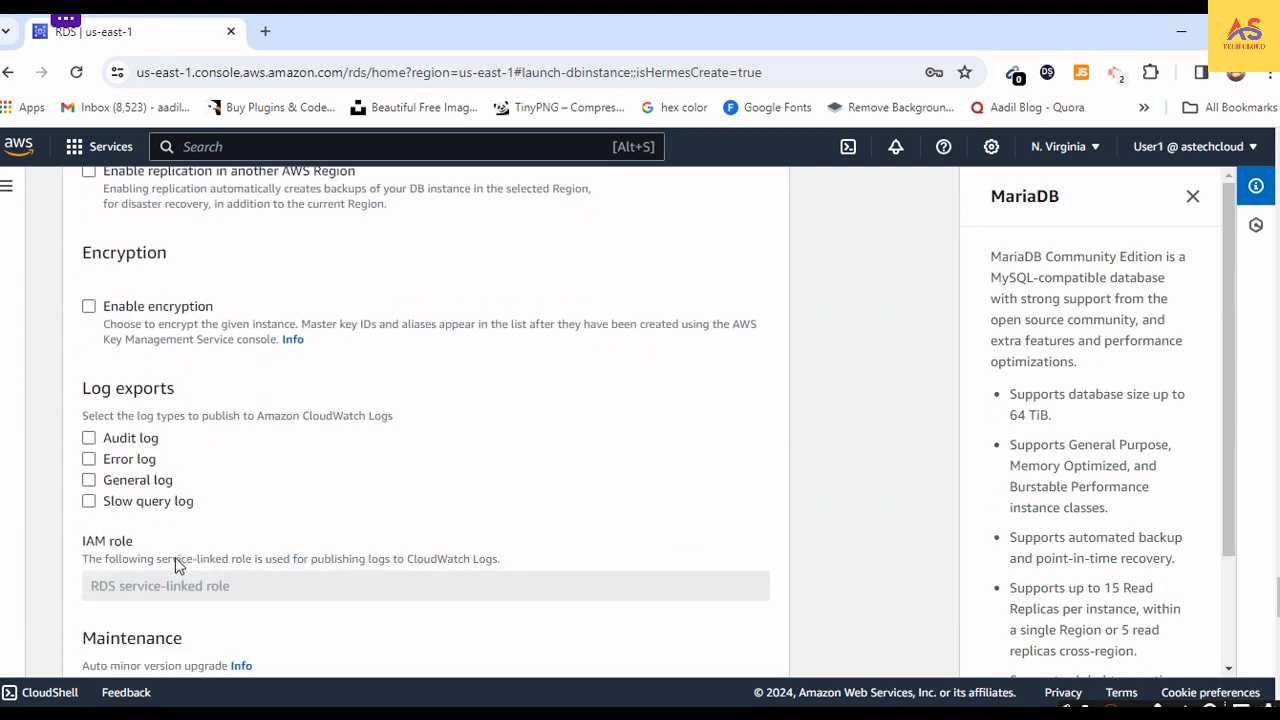
click(88, 440)
click(89, 460)
click(89, 481)
click(89, 503)
click(89, 439)
click(89, 460)
click(89, 481)
click(89, 502)
- Select all four log export types a second time, and clear the whole selection
click(89, 439)
click(89, 459)
click(89, 480)
click(89, 502)
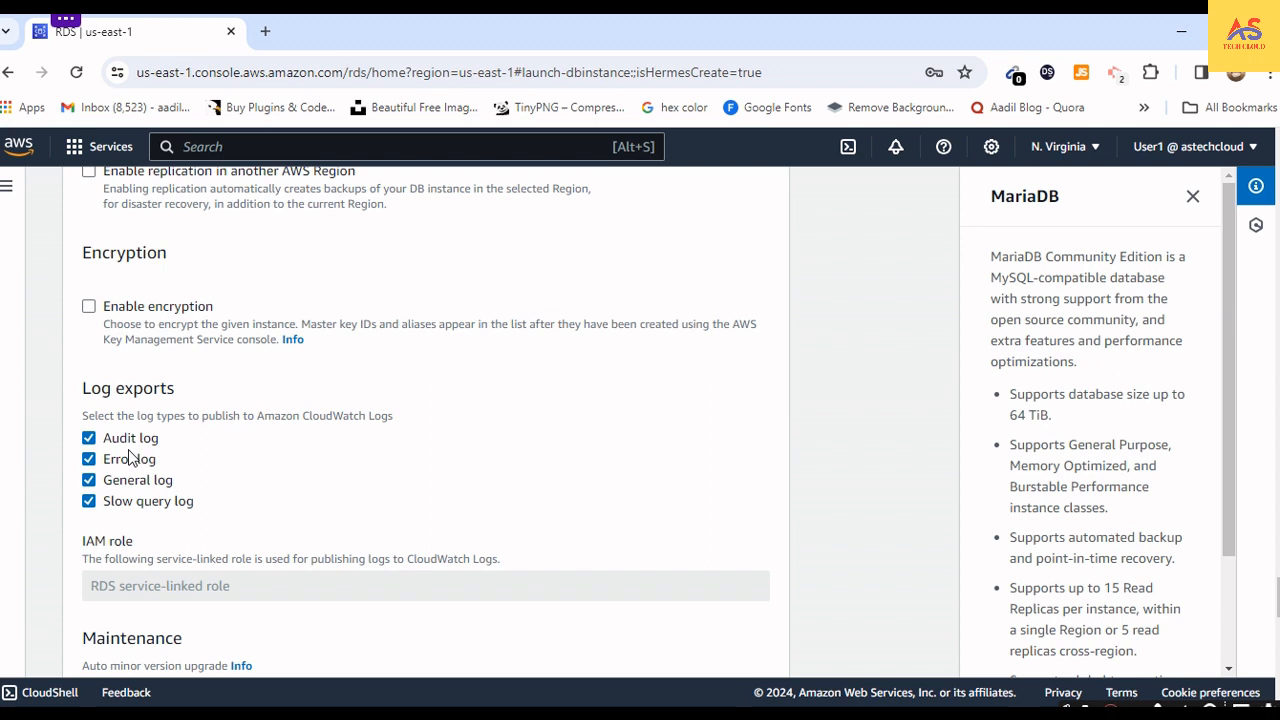
scroll(180, 480, down, 2)
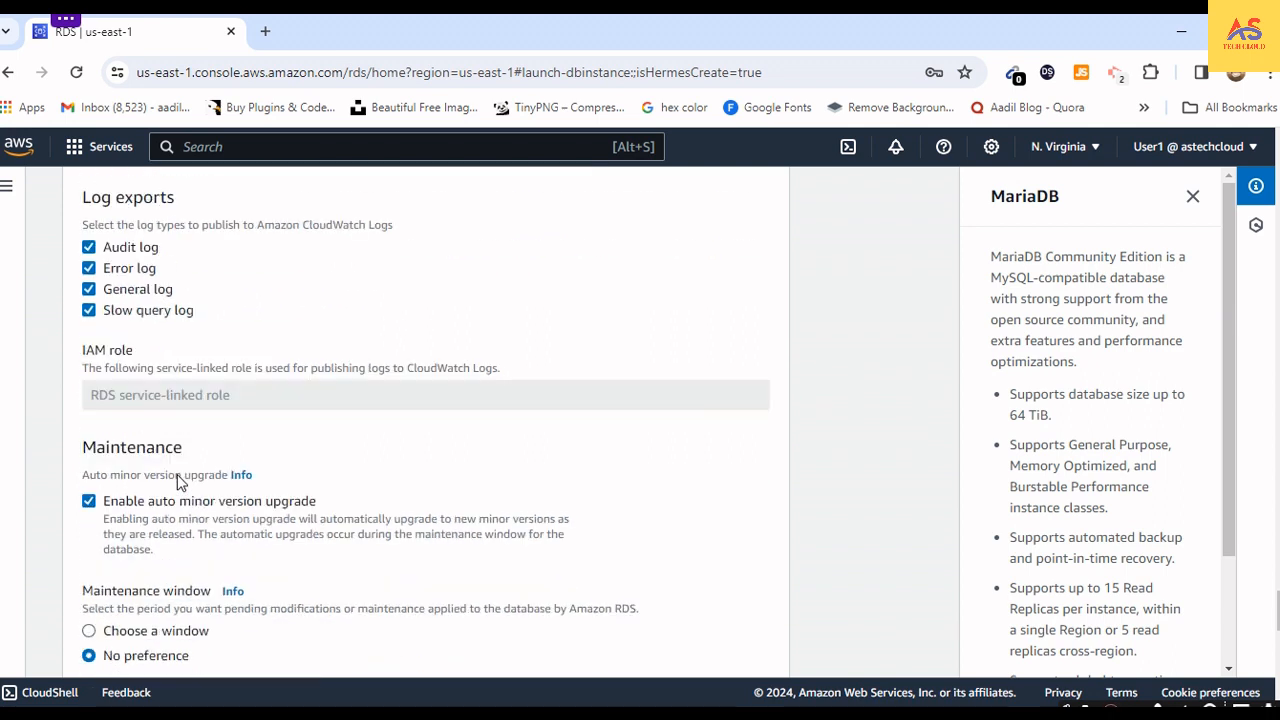
scroll(171, 443, up, 2)
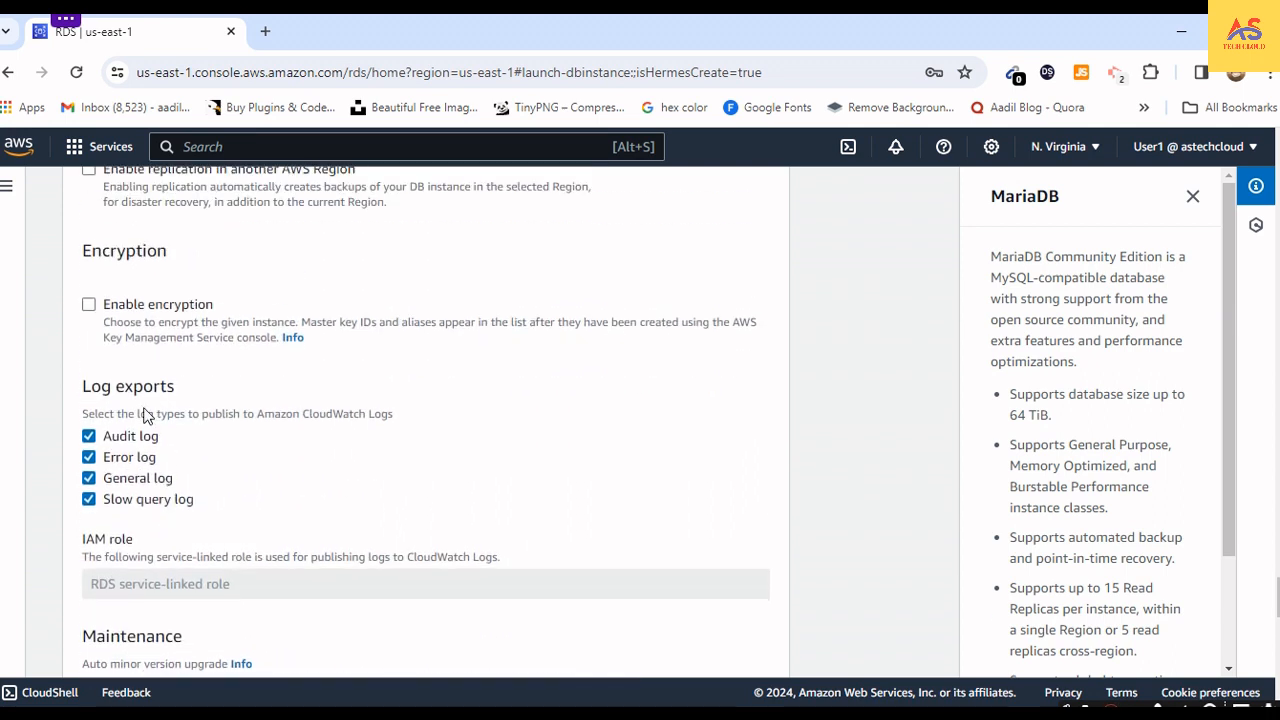
click(89, 439)
click(89, 459)
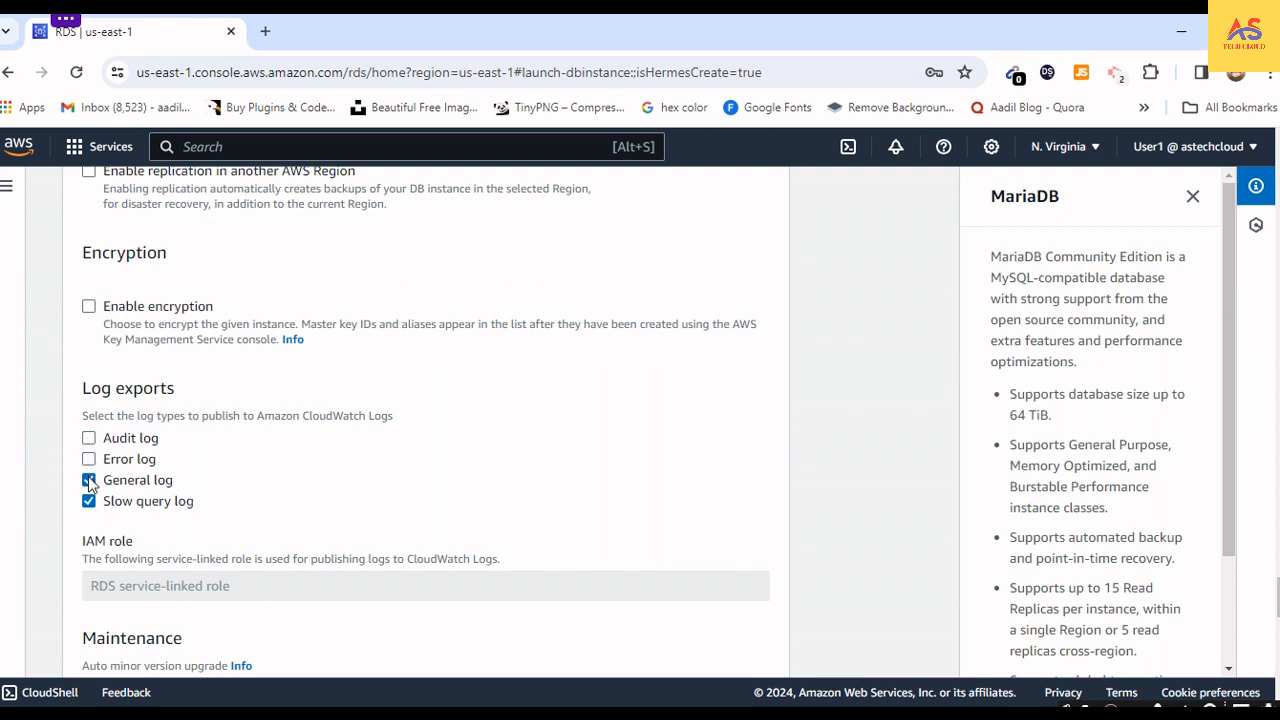
click(89, 501)
scroll(100, 505, down, 2)
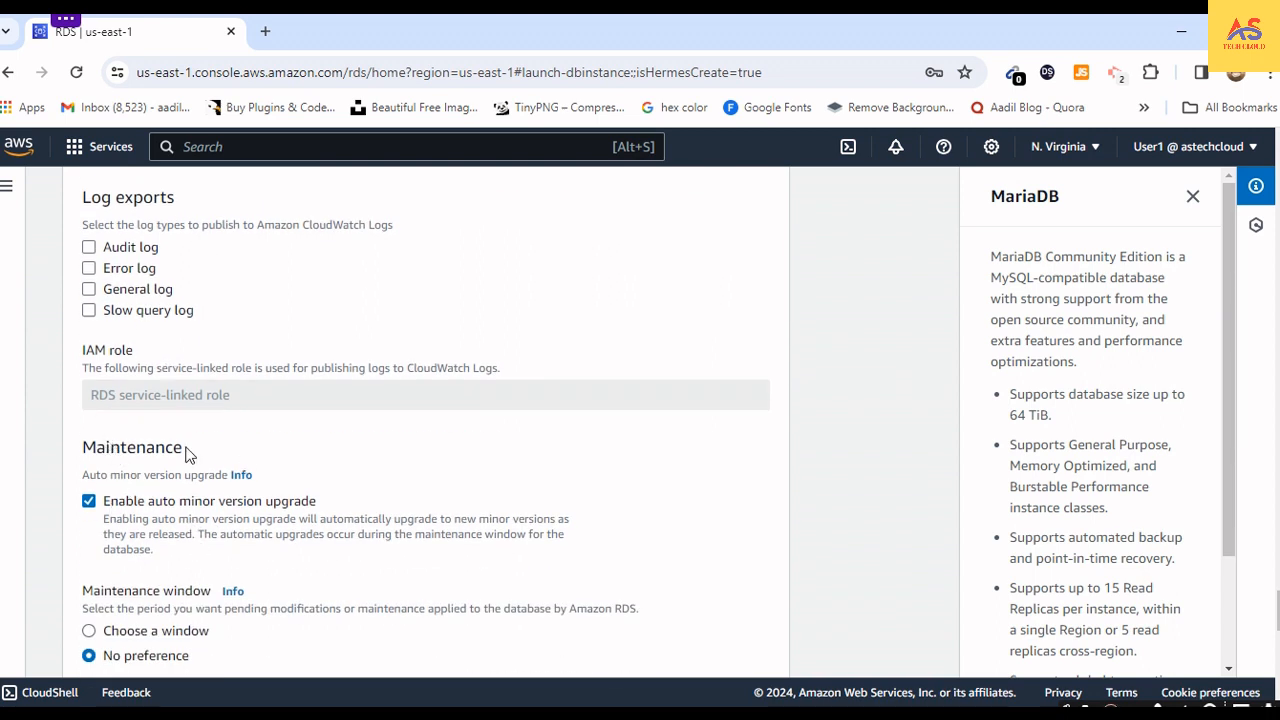
- Toggle the auto minor version upgrade option in the maintenance settings
scroll(280, 403, down, 2)
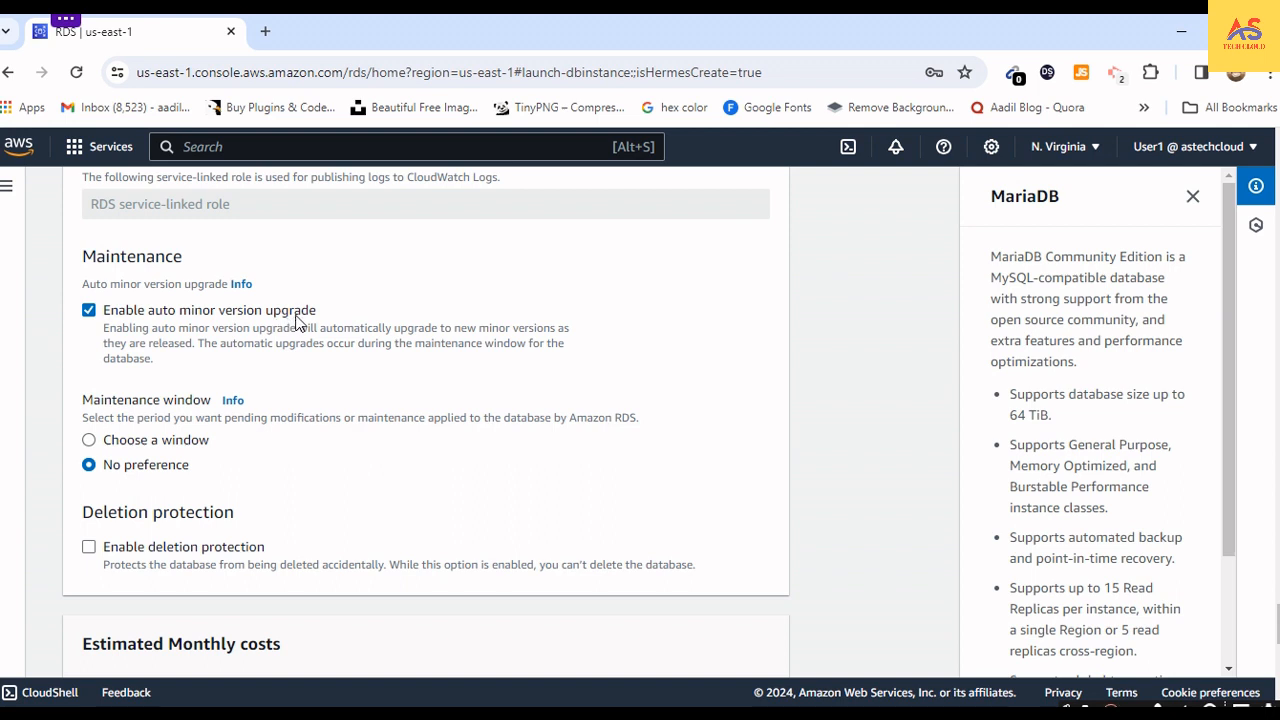
click(89, 311)
click(90, 312)
click(90, 312)
- Try enabling deletion protection for the database, and turn it off again
scroll(86, 538, down, 2)
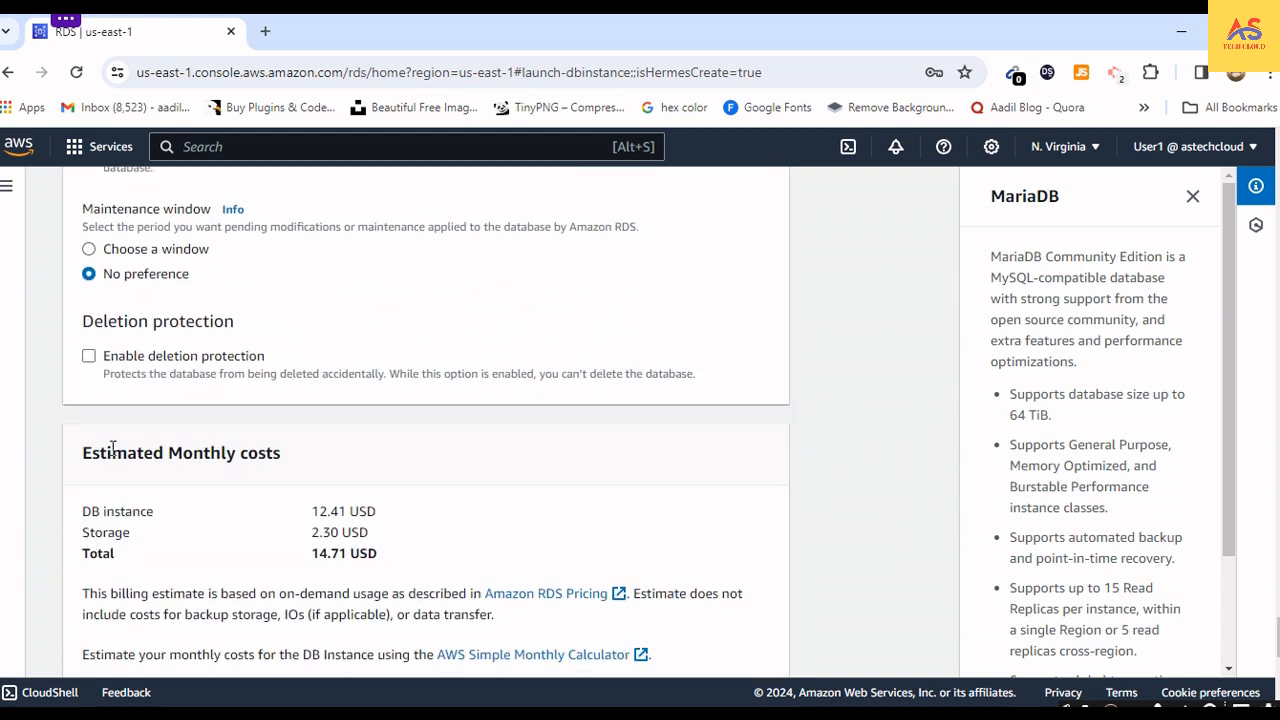
click(87, 361)
click(90, 364)
click(99, 366)
click(99, 366)
- Review the estimated monthly costs and the free tier allowances, and try to create the database
scroll(351, 400, down, 5)
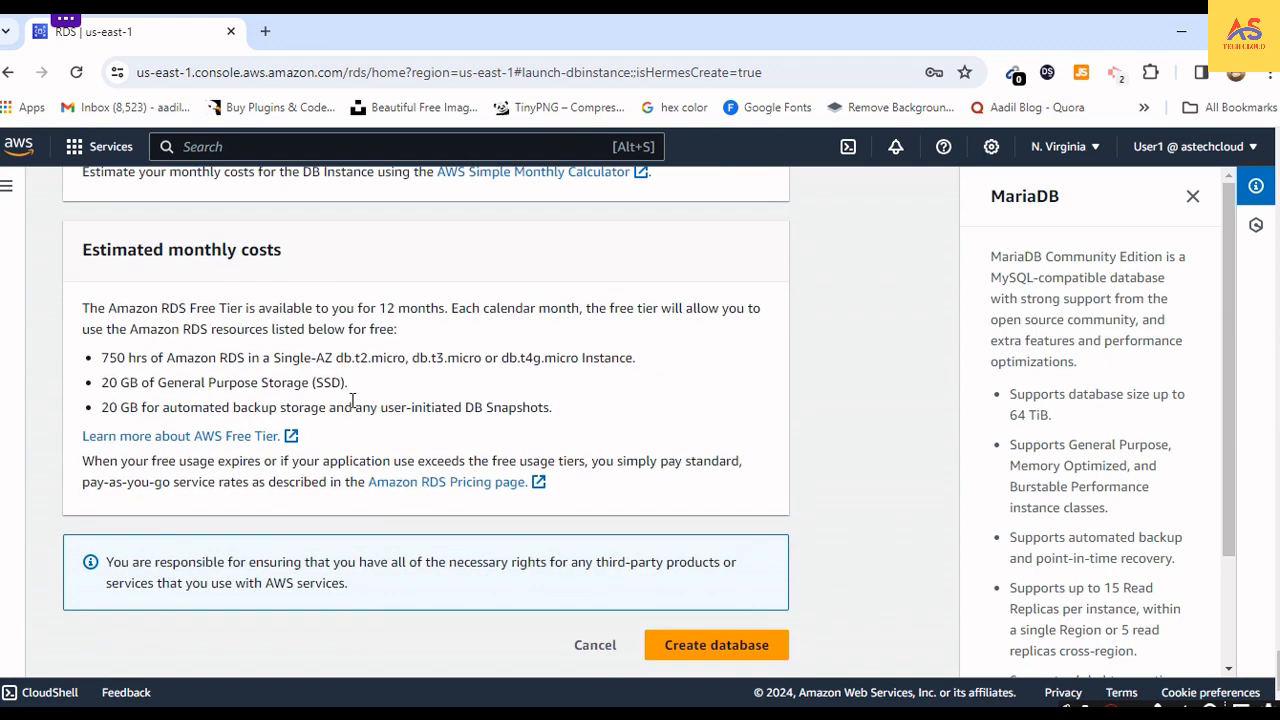
scroll(352, 400, up, 4)
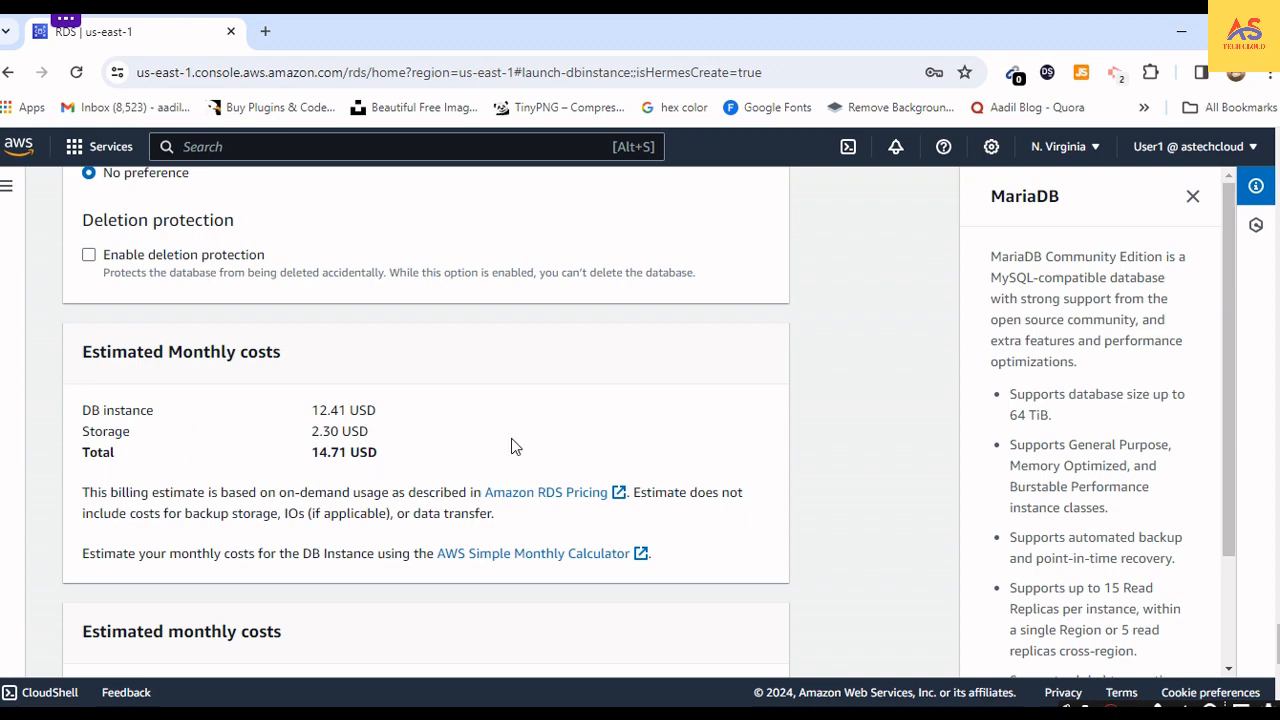
scroll(463, 449, down, 1)
scroll(463, 449, down, 4)
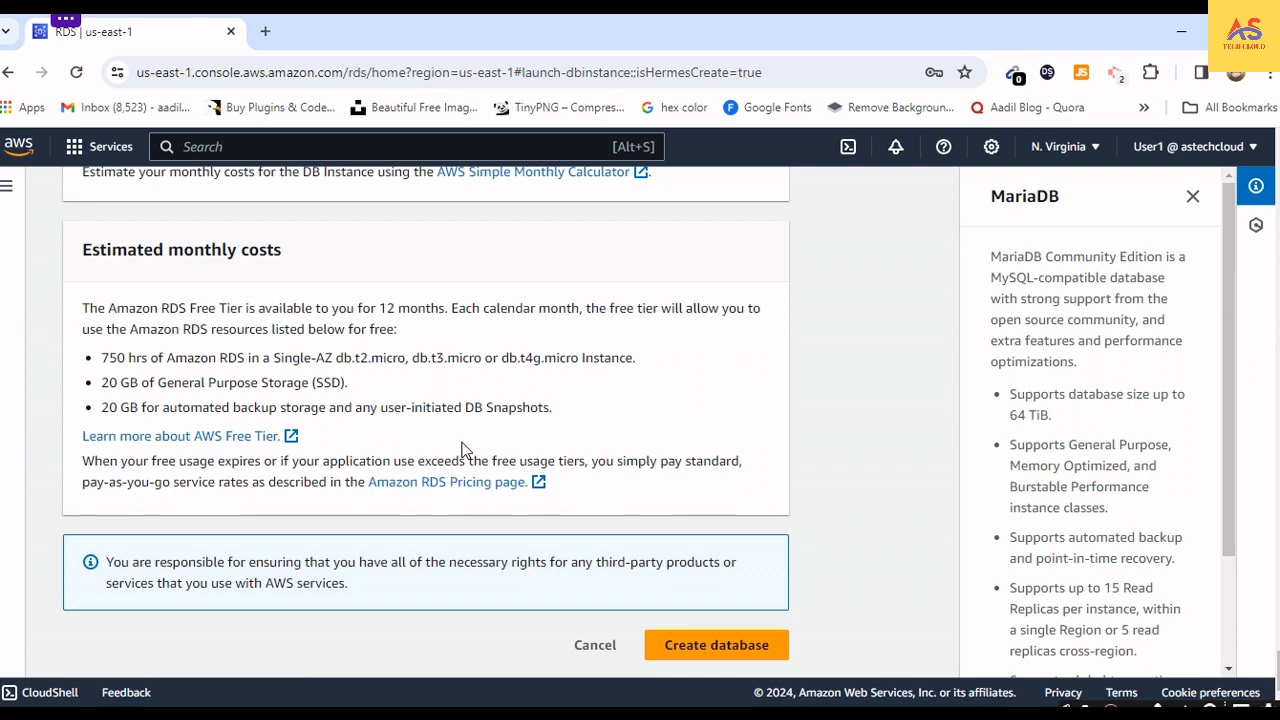
click(683, 652)
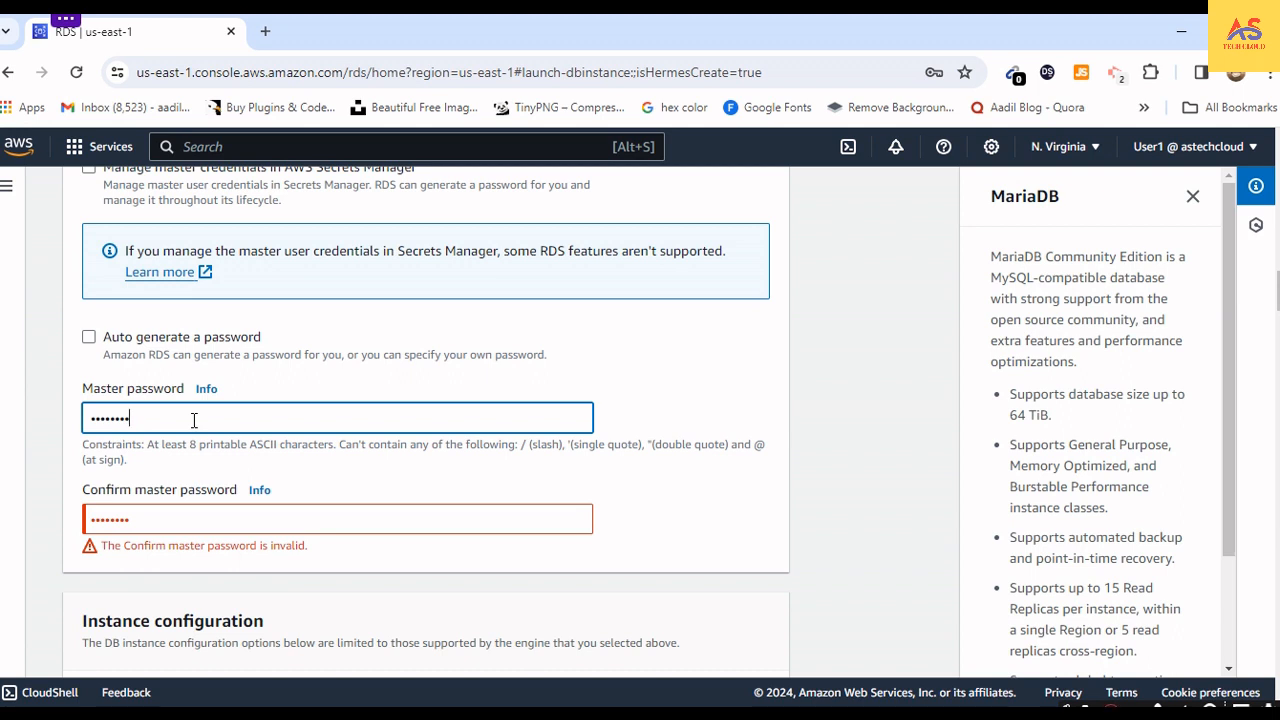
- Replace the manually entered master password with an automatically generated one
drag(194, 420, 77, 428)
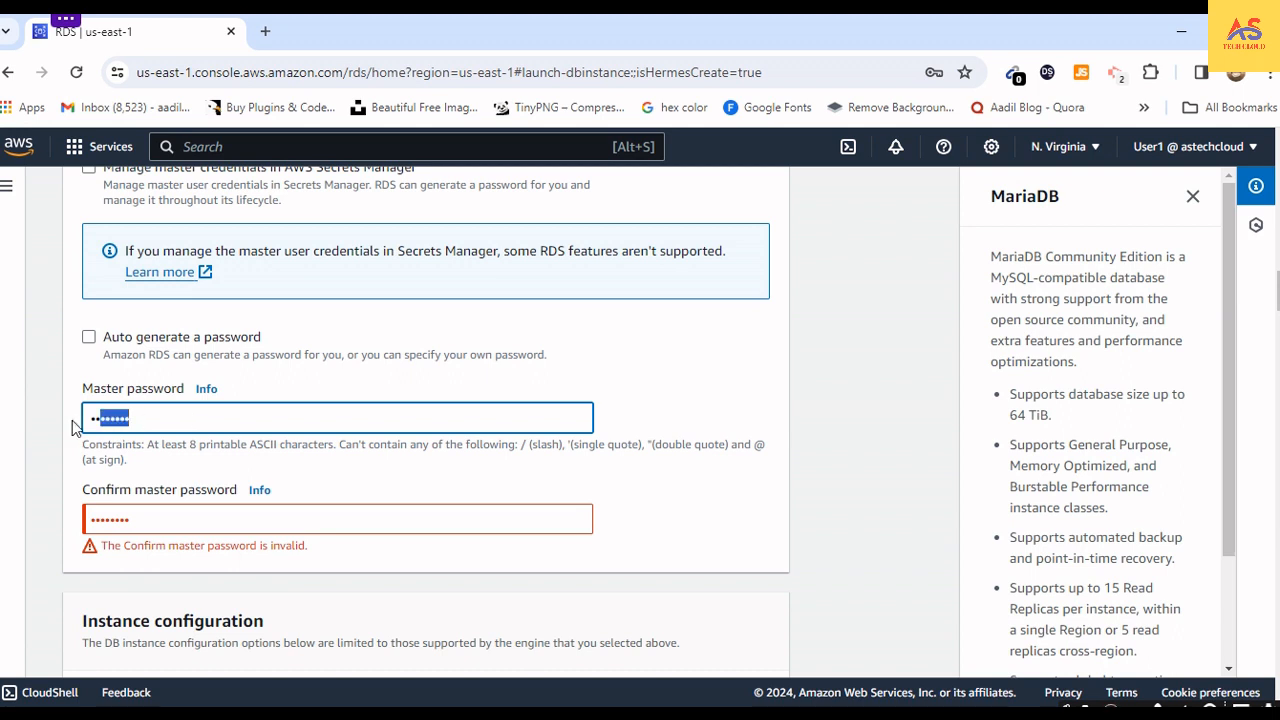
click(168, 420)
click(90, 341)
scroll(90, 341, down, 2)
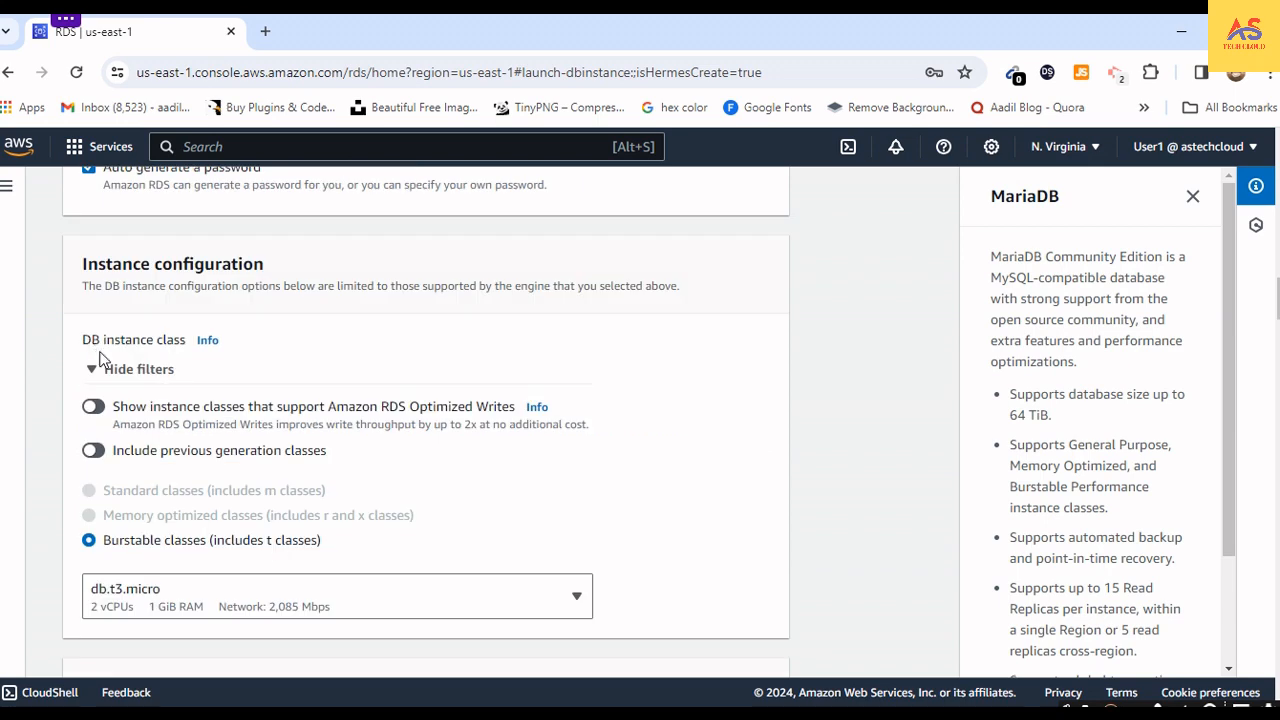
- Replace the invalid initial database name in the database options with ab
scroll(196, 548, down, 1)
scroll(195, 547, down, 4)
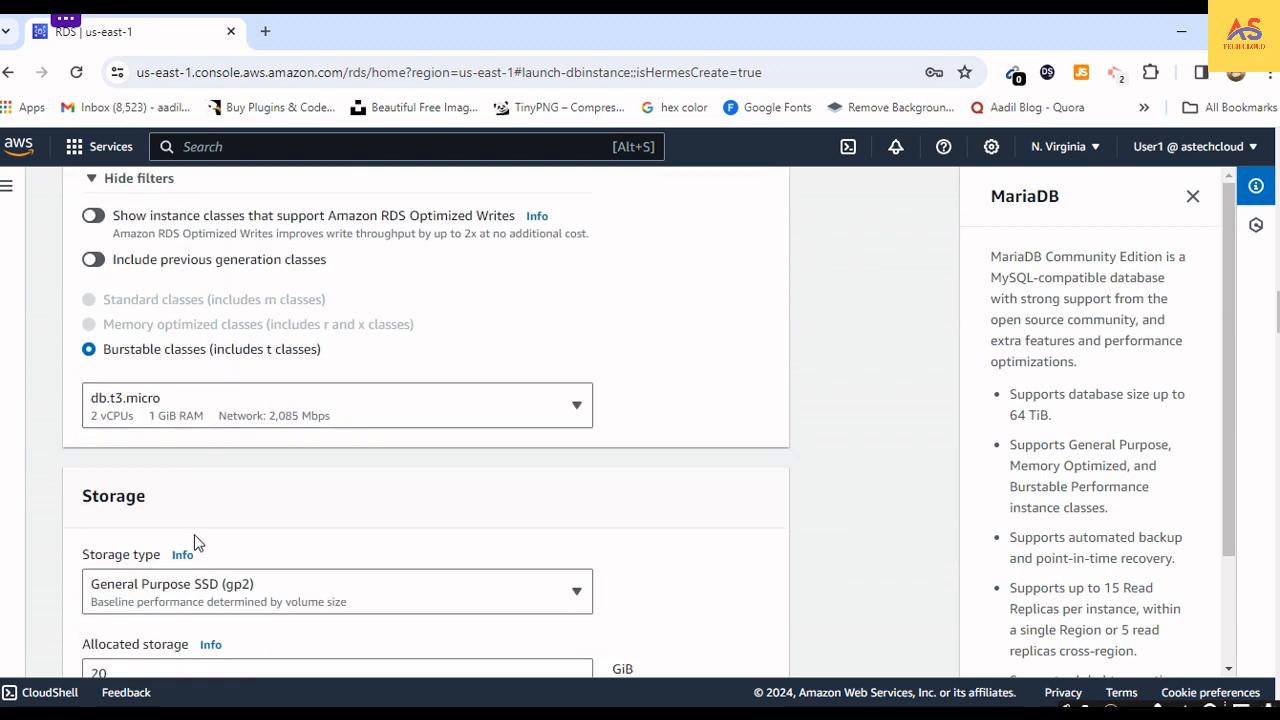
scroll(226, 532, up, 5)
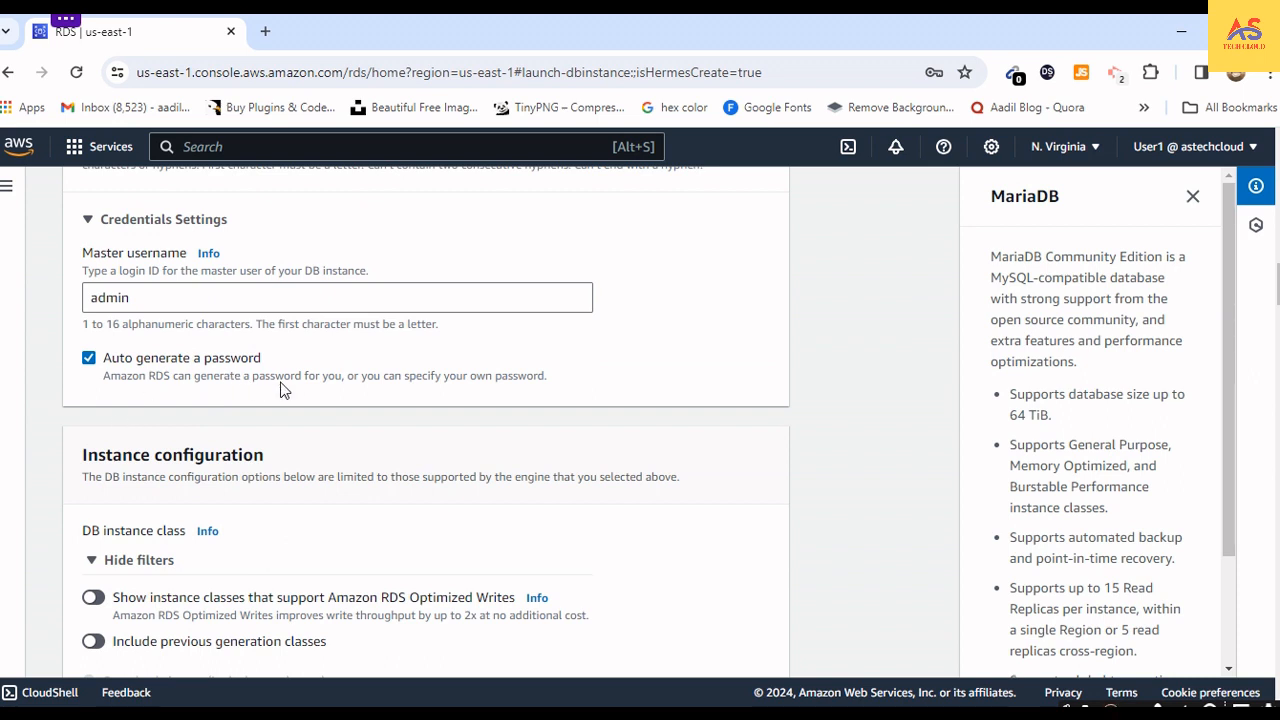
scroll(346, 395, down, 15)
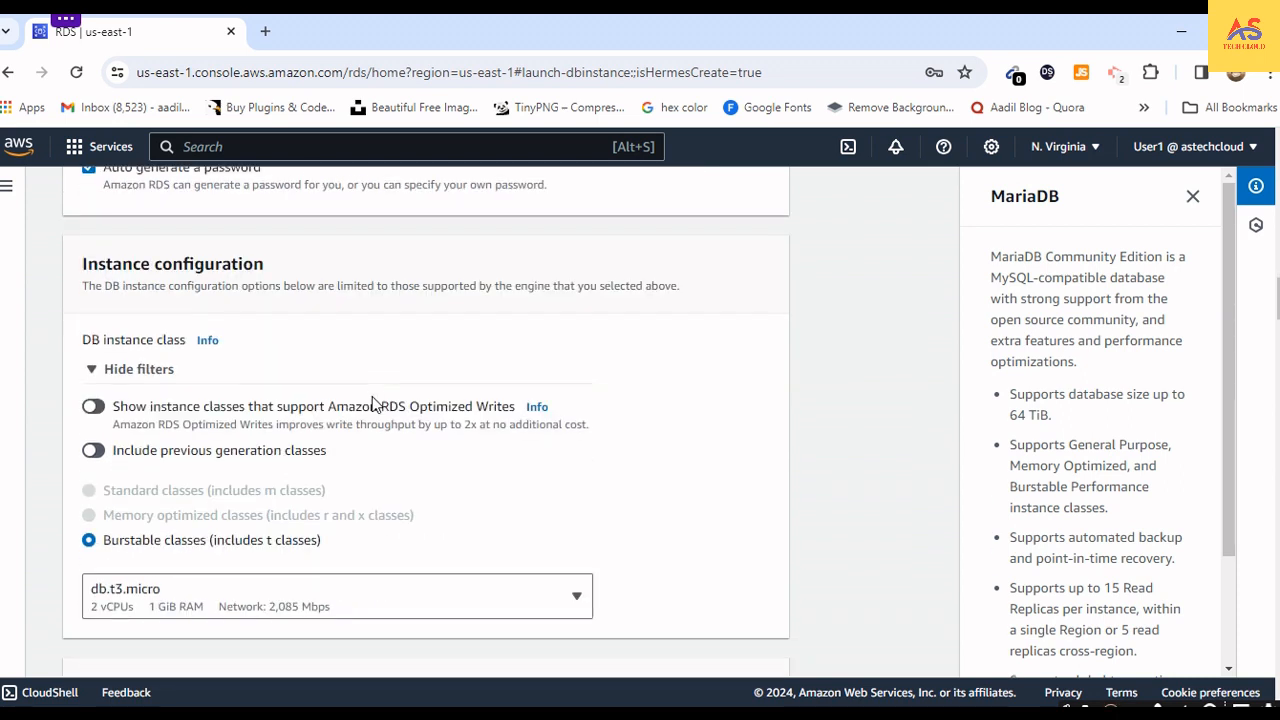
scroll(740, 572, down, 15)
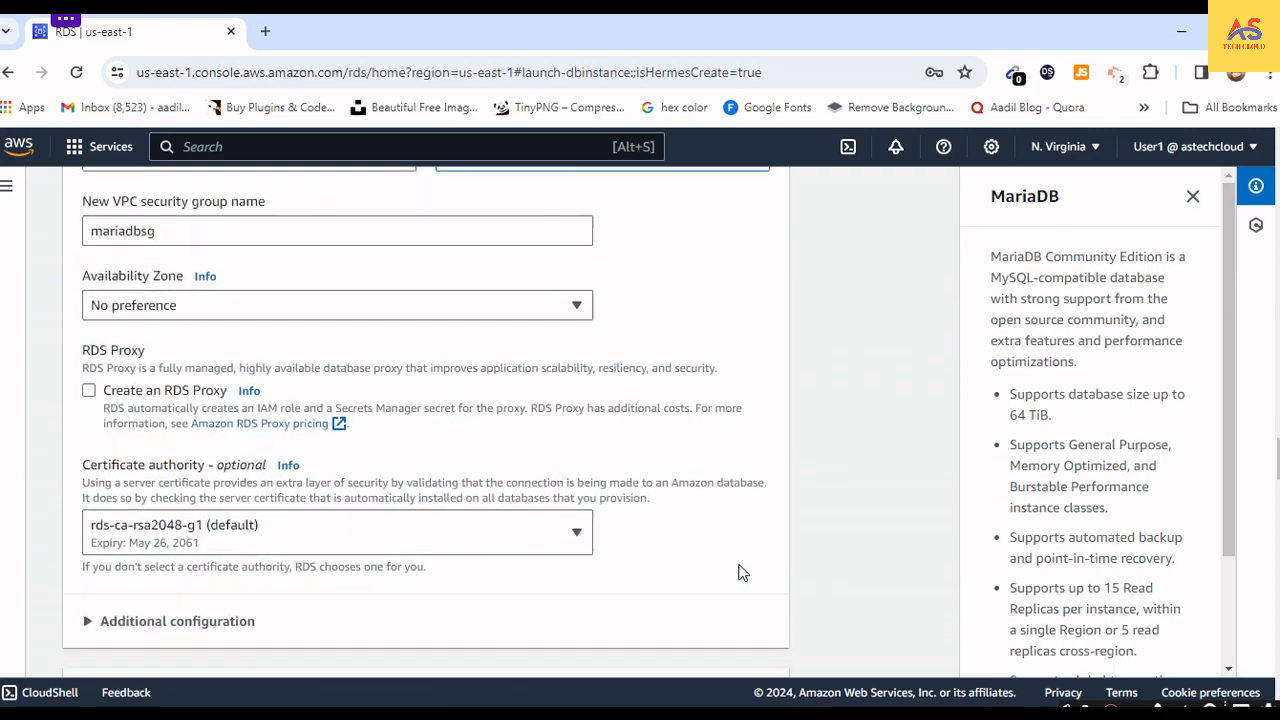
scroll(740, 572, up, 3)
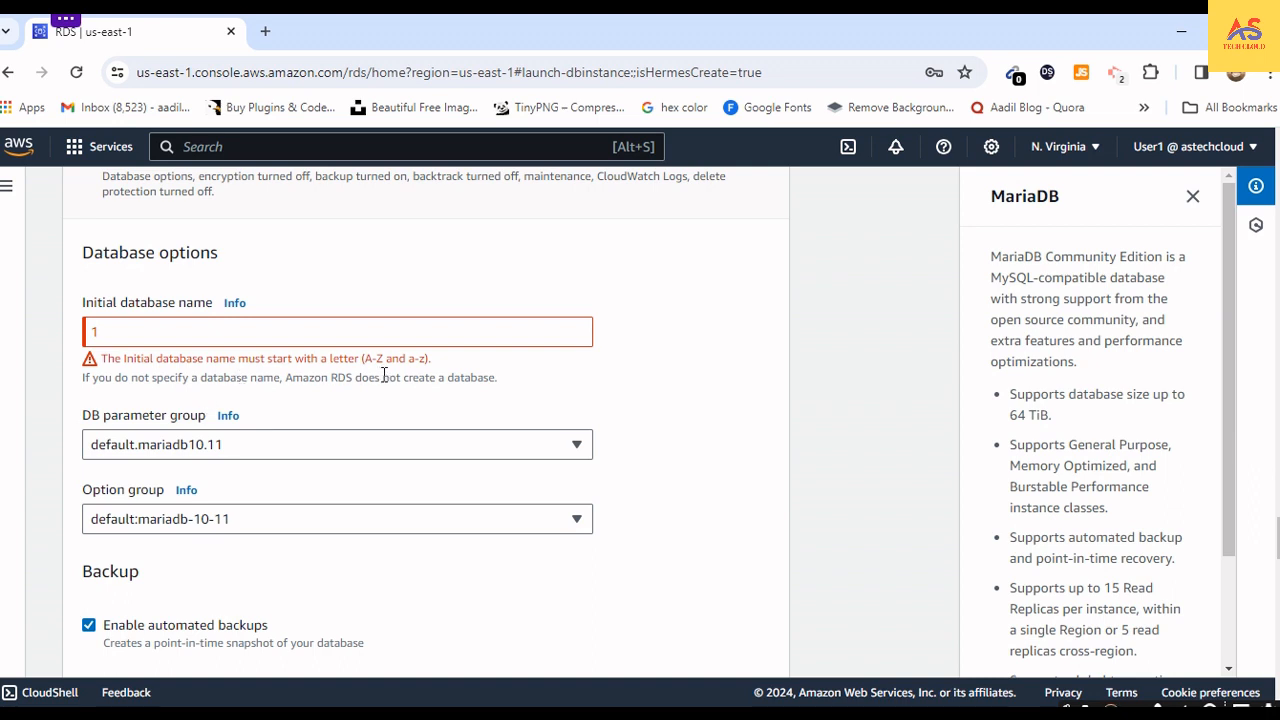
click(147, 320)
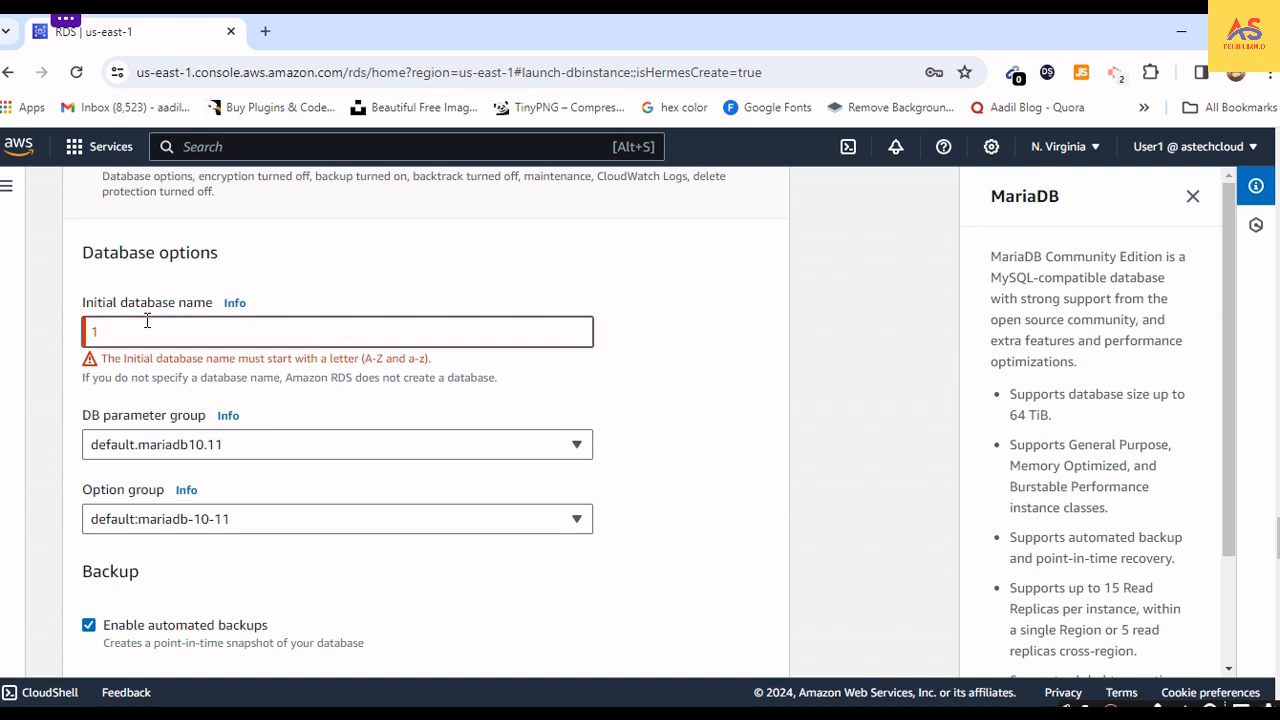
key(BackSpace)
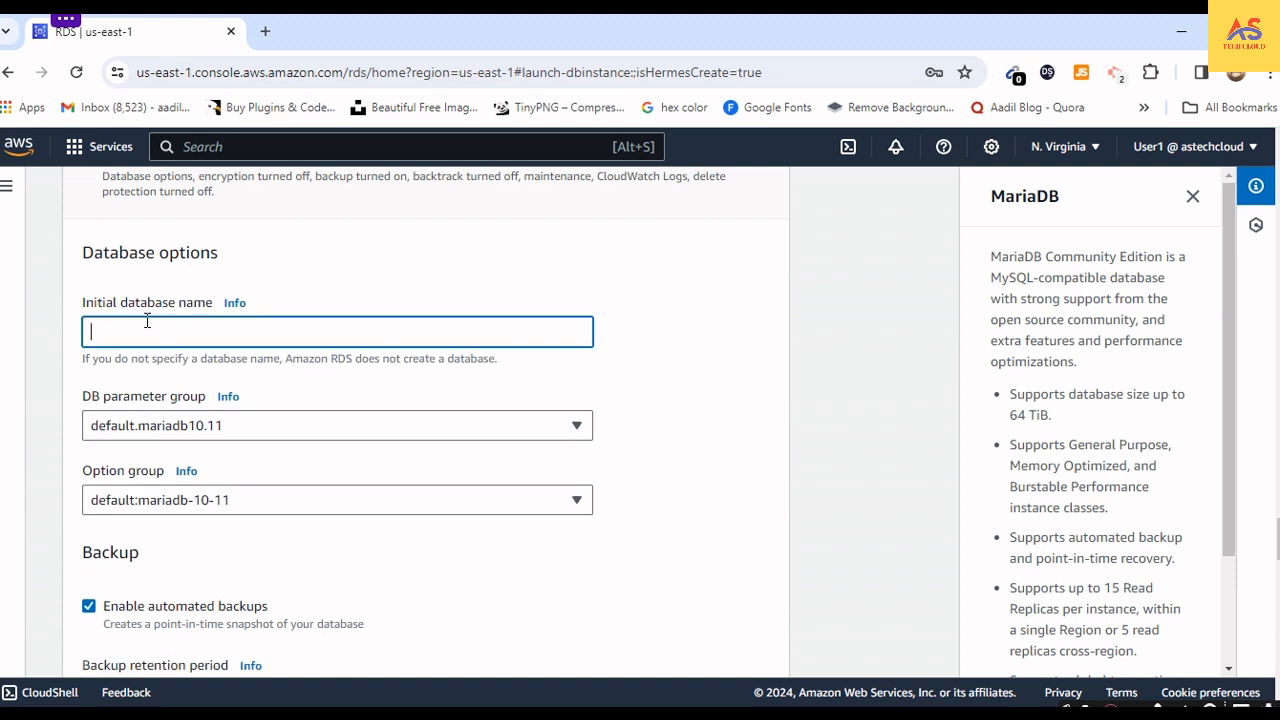
text(ab)
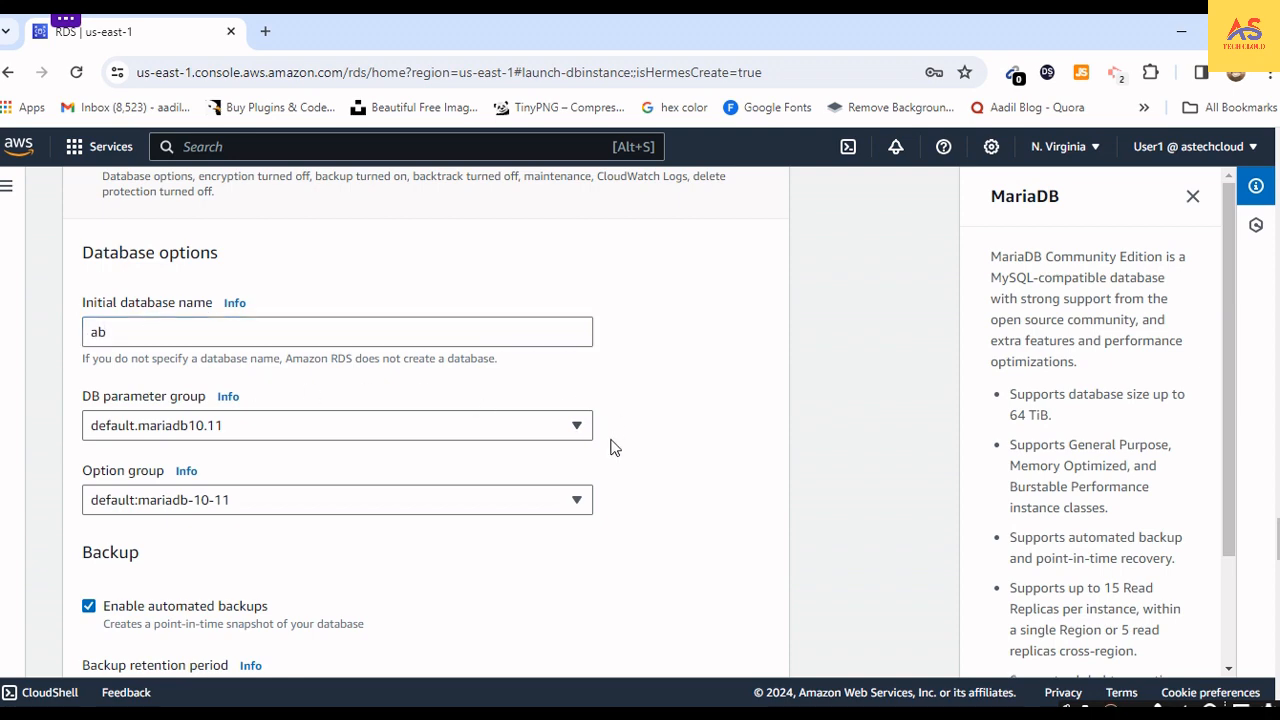
- Create the MariaDB database and dismiss the suggested add-ons for it
scroll(617, 446, down, 5)
scroll(616, 490, down, 20)
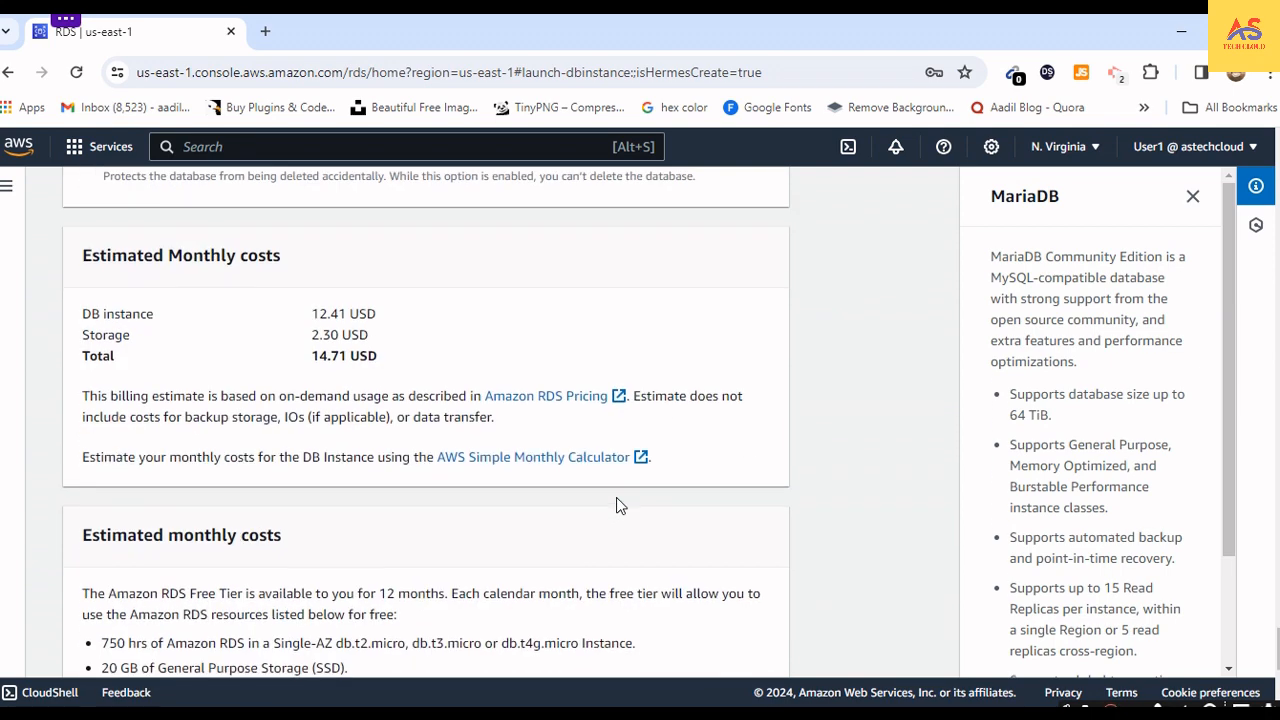
click(668, 645)
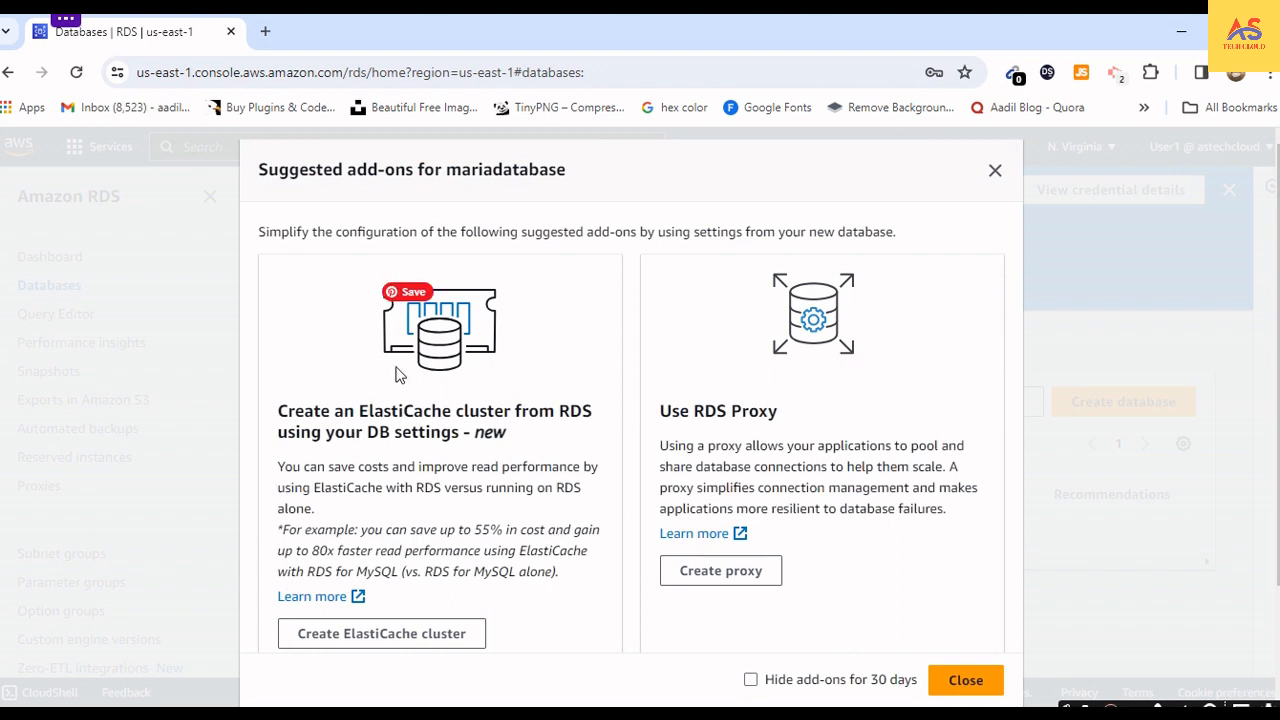
scroll(342, 329, down, 3)
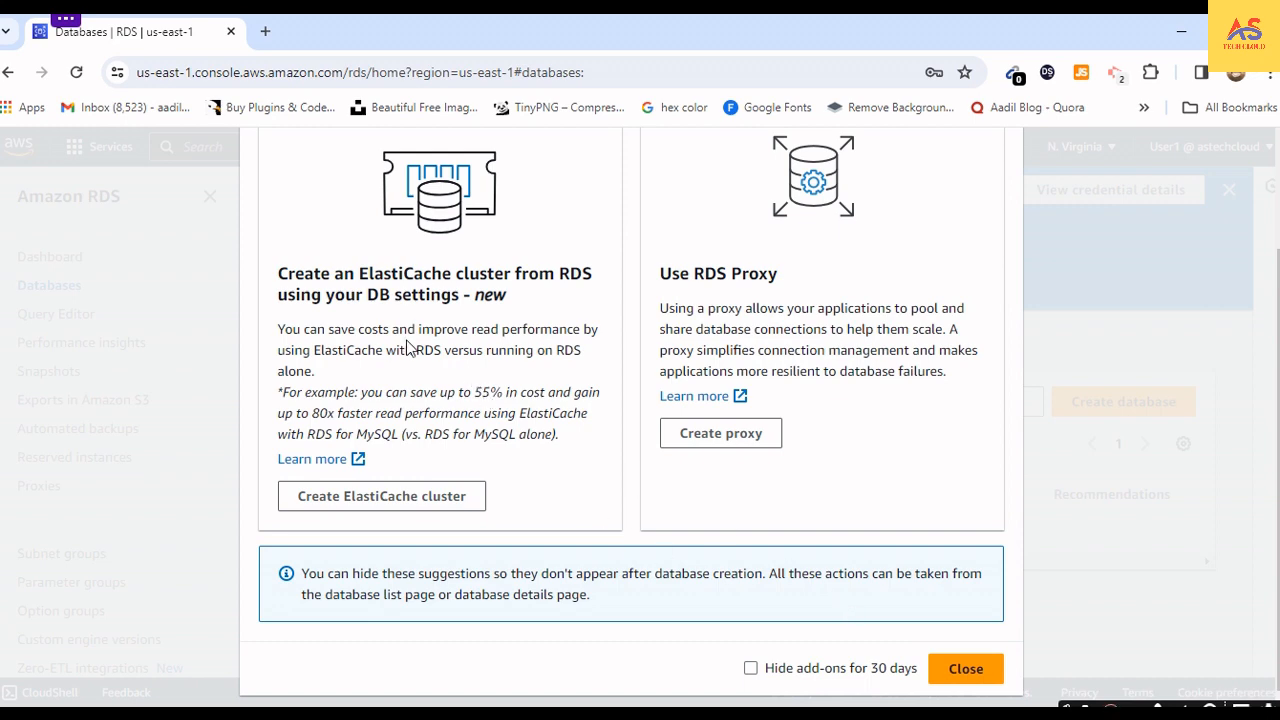
scroll(411, 345, up, 2)
scroll(411, 345, up, 1)
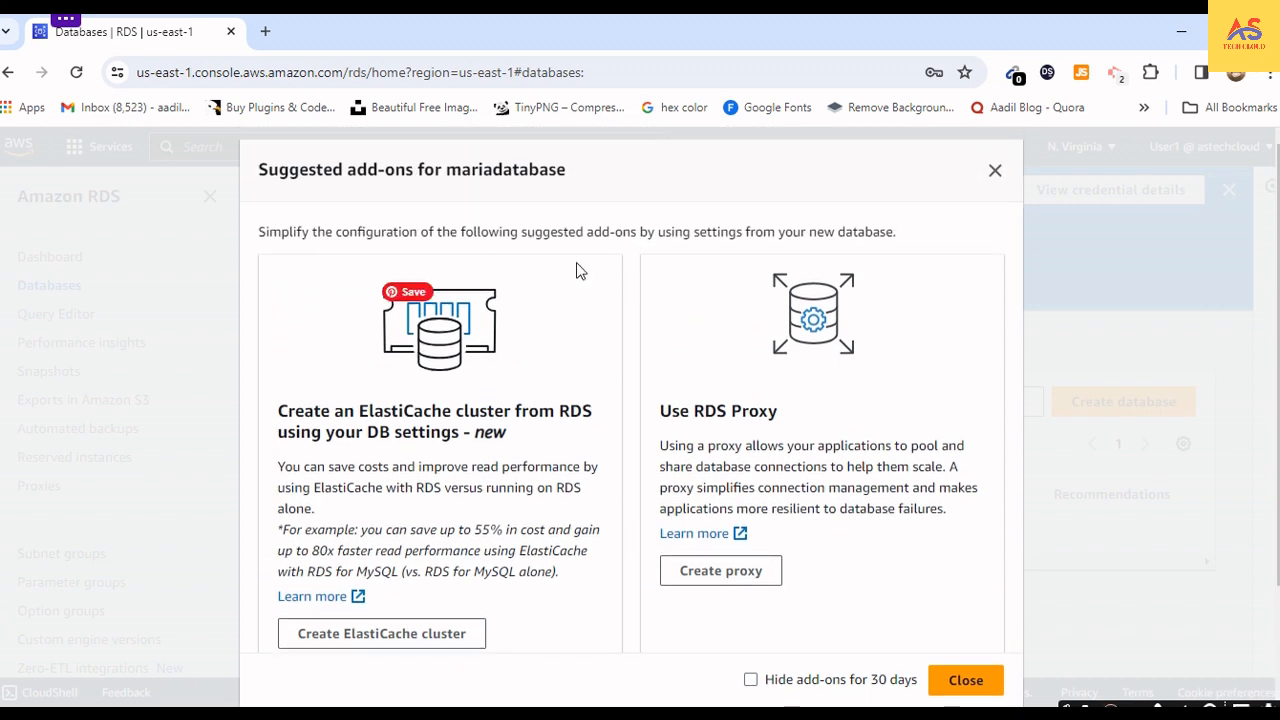
click(966, 680)
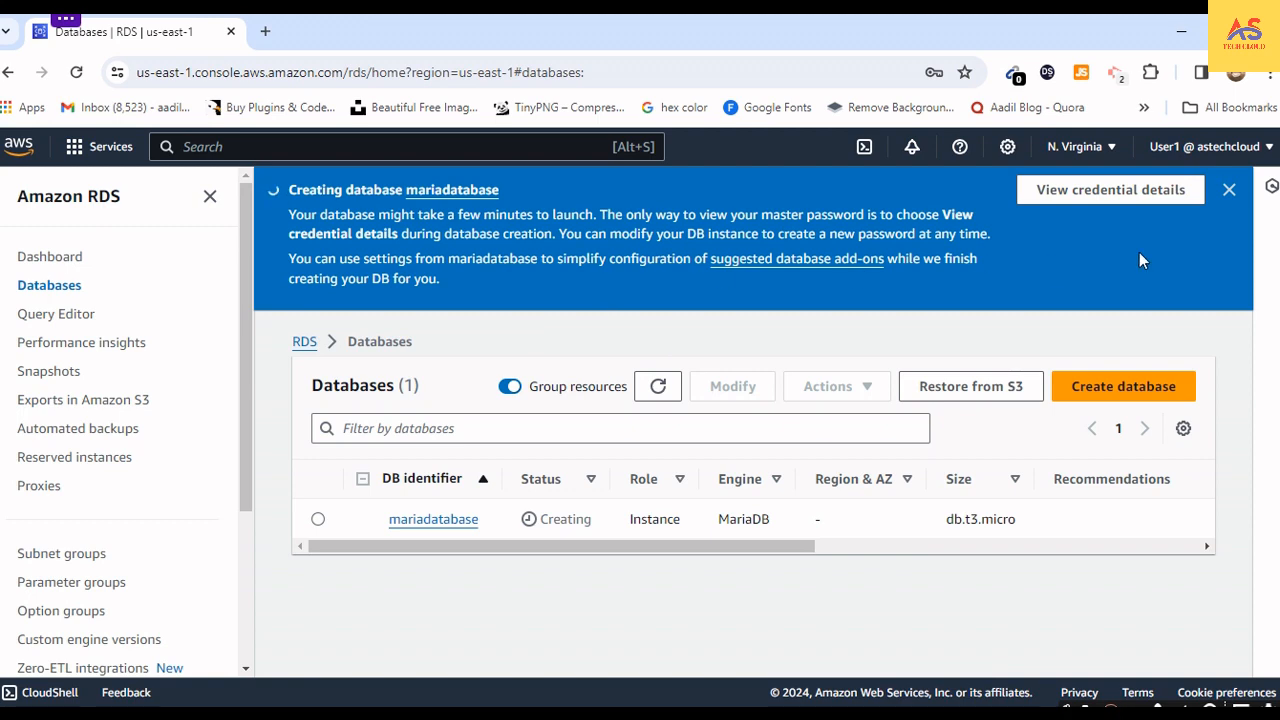
- Copy the generated master password from the database's credential details into a new Notepad document, and close the details
click(1150, 196)
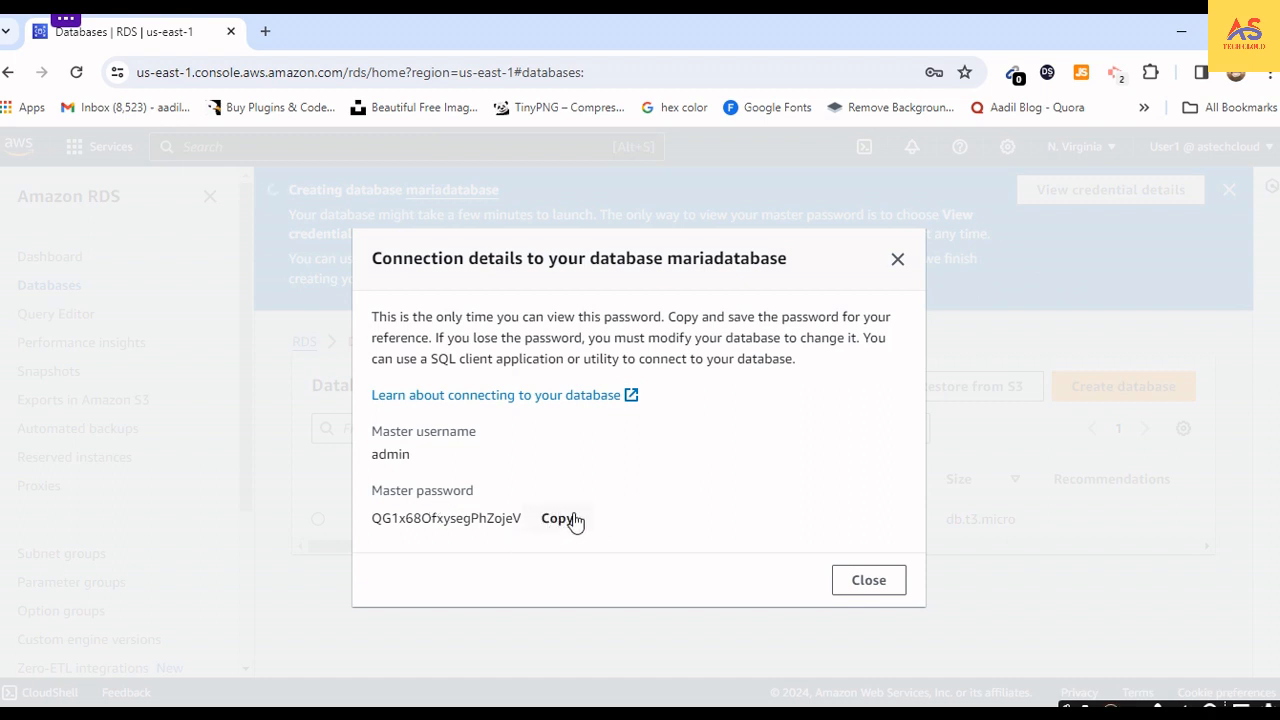
click(560, 522)
click(249, 704)
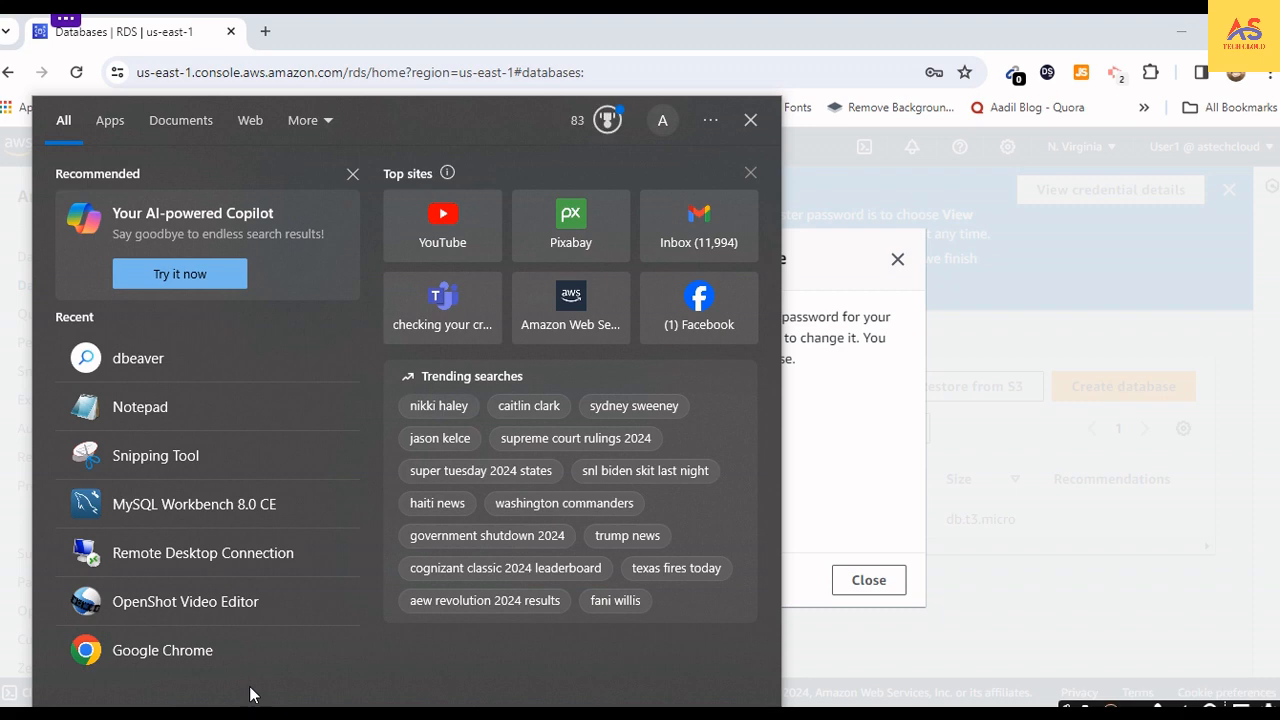
text(bi)
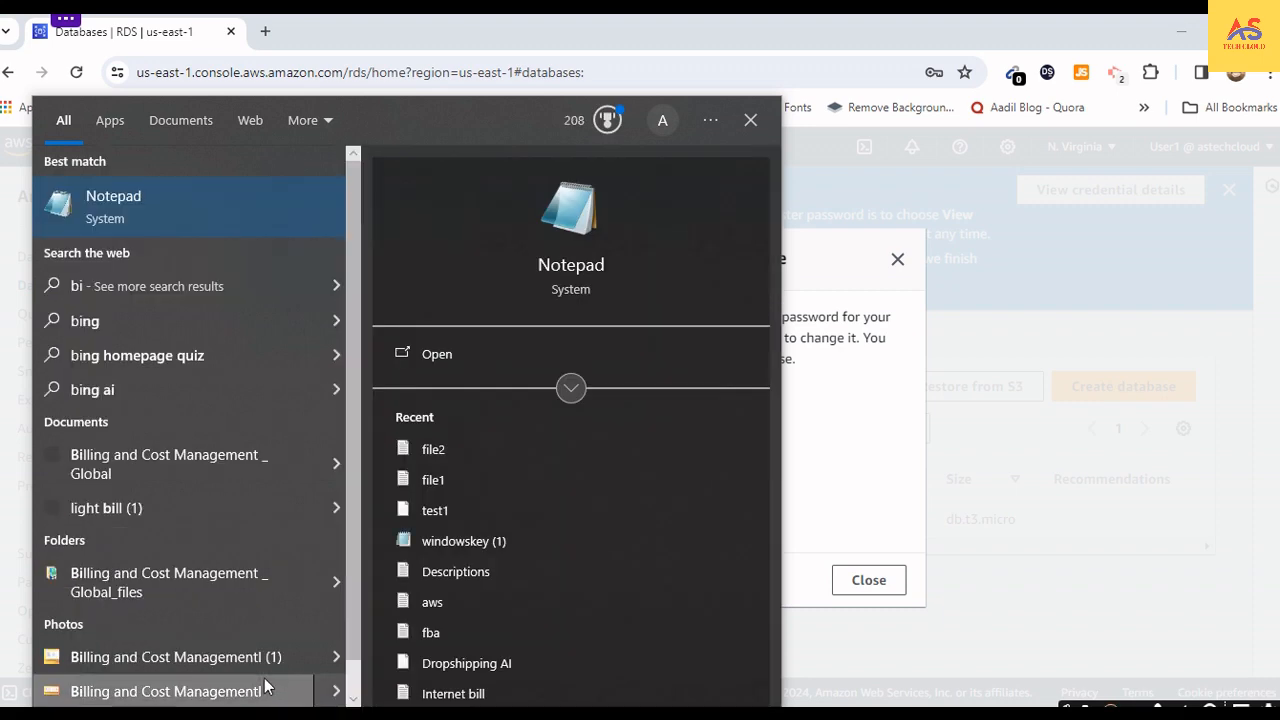
key(Return)
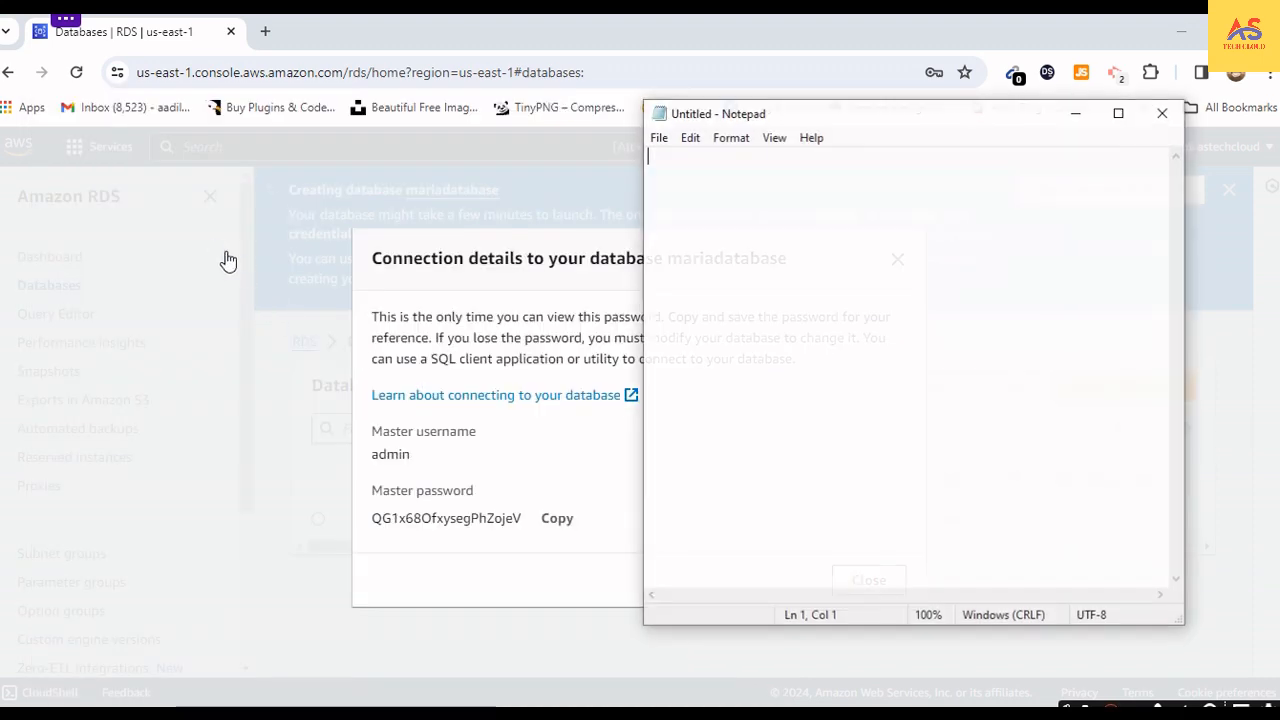
key(ctrl+v)
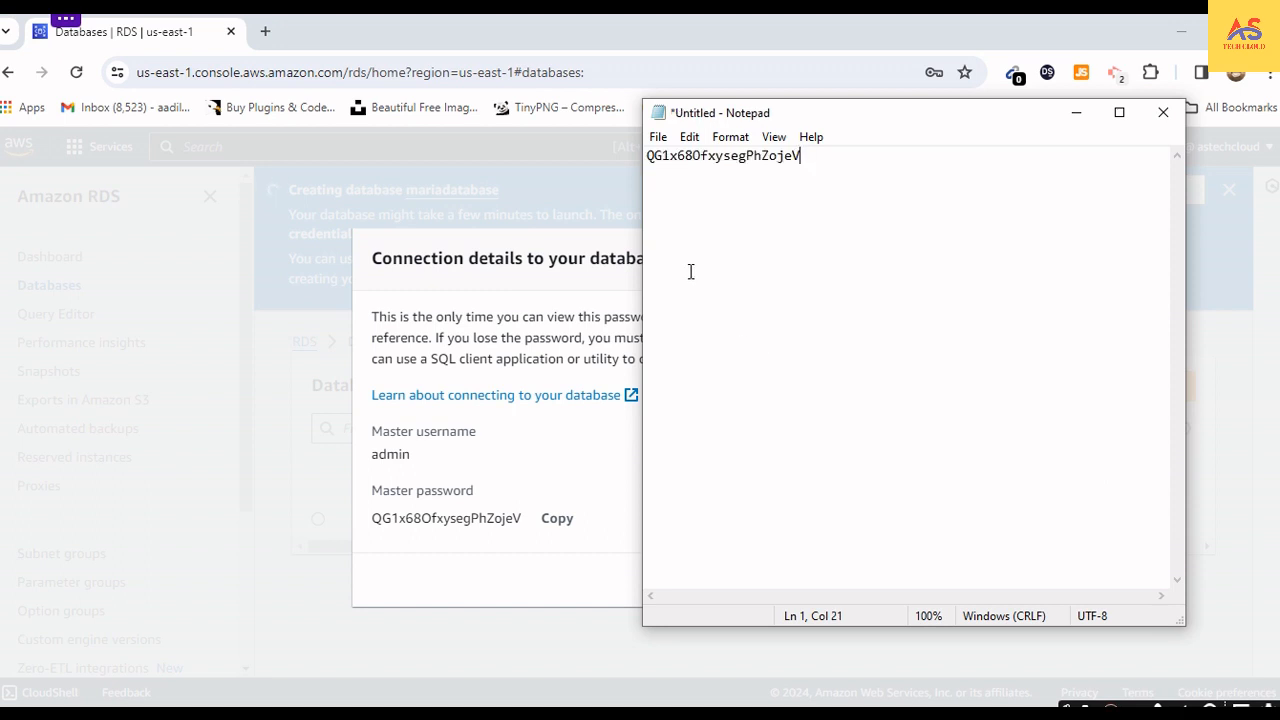
click(537, 494)
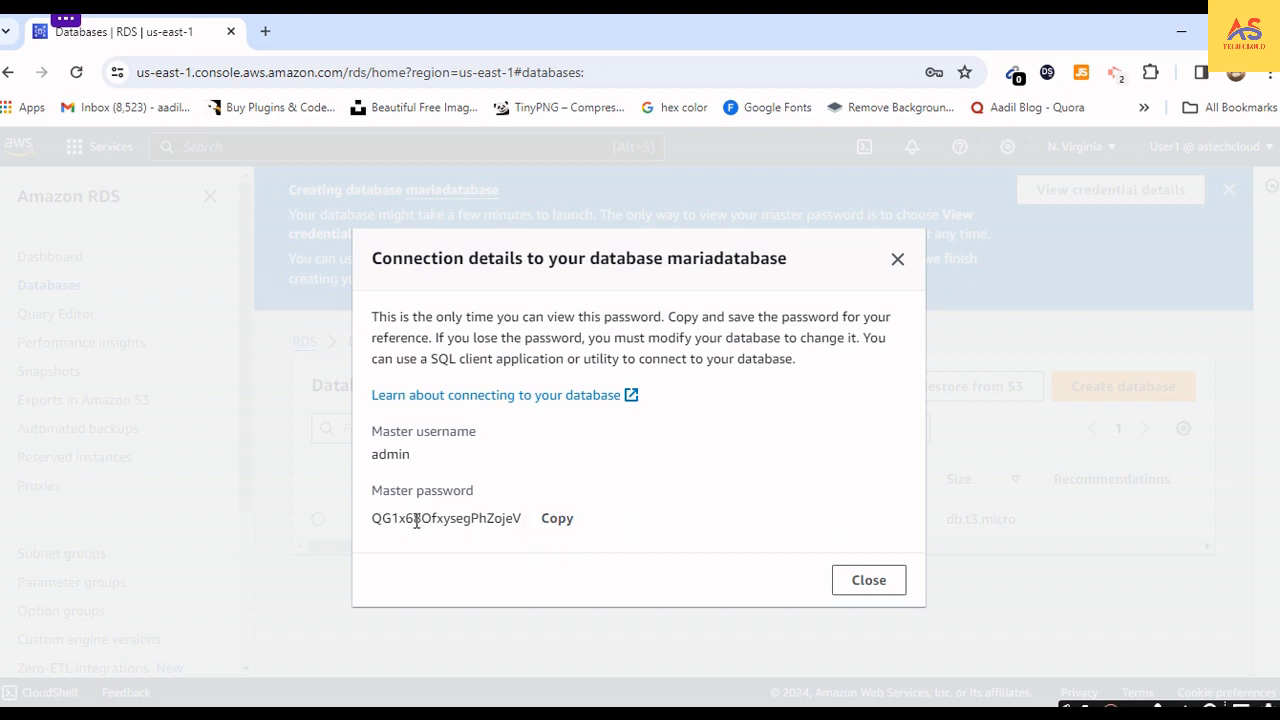
click(869, 581)
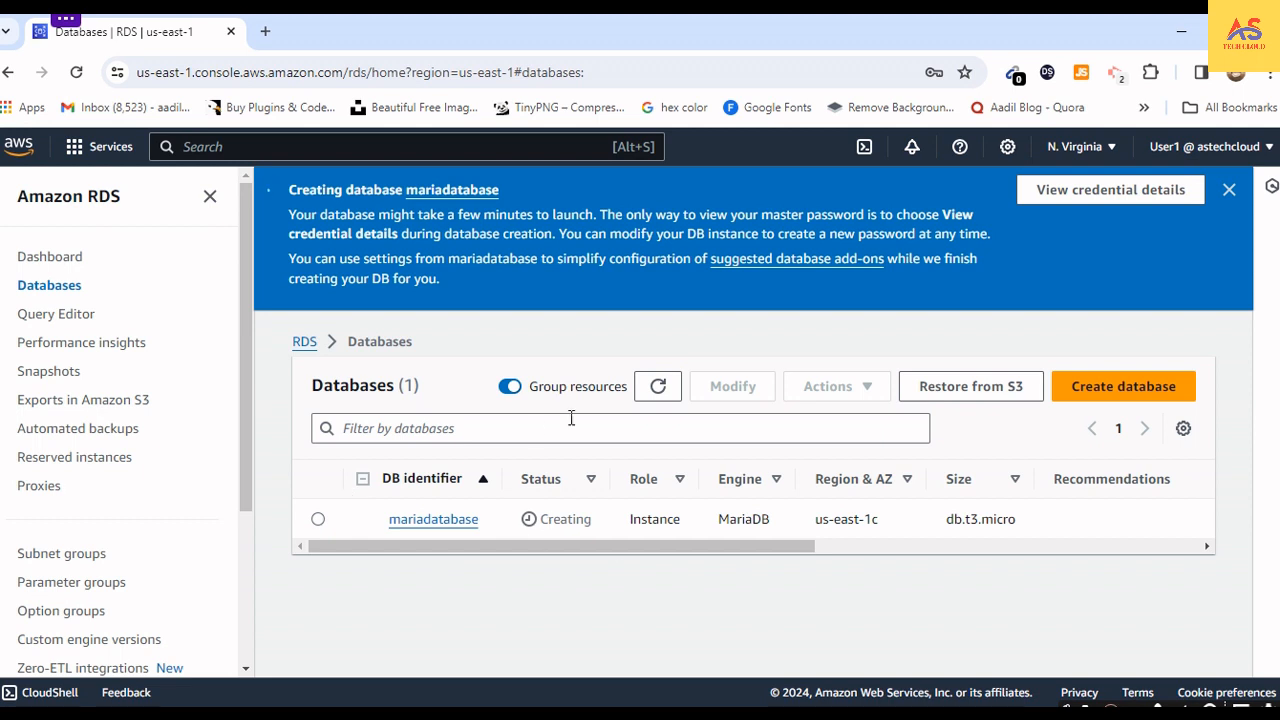
- Refresh the list of databases and dismiss the database creation notice
click(667, 392)
click(1229, 190)
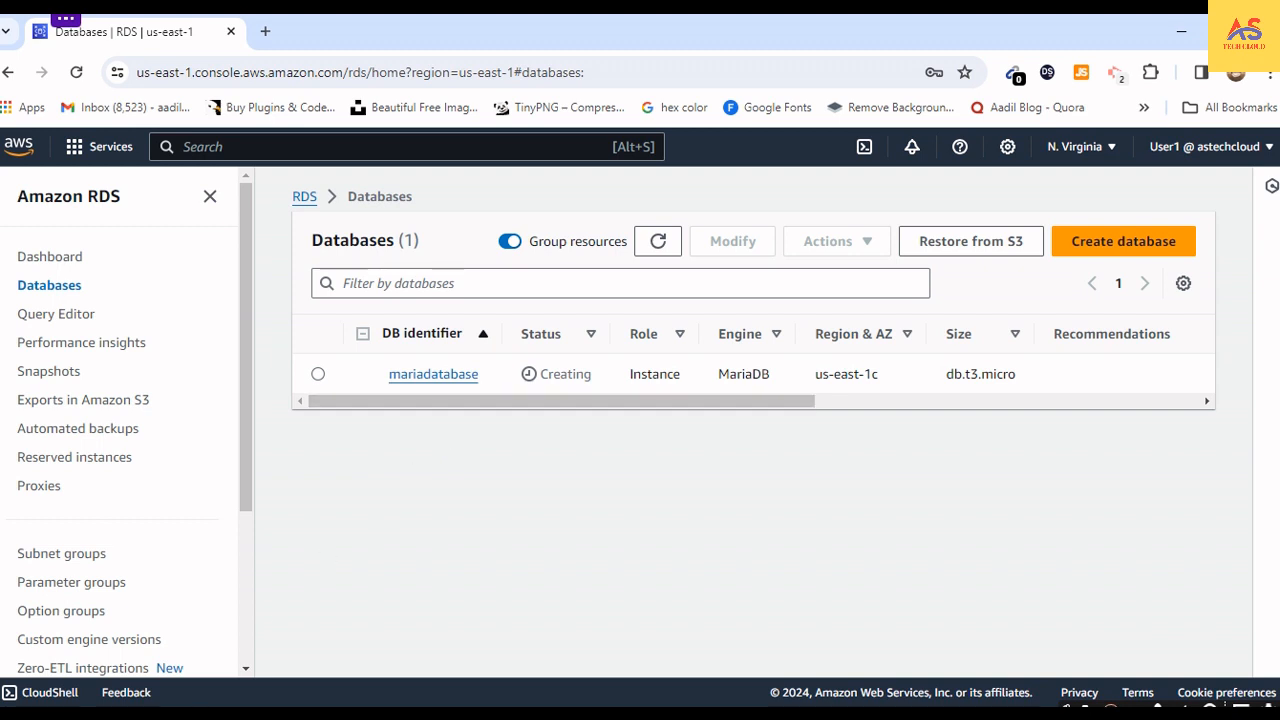
- Search the web in a new browser tab for "download dbeaver for windows 10"
click(8, 712)
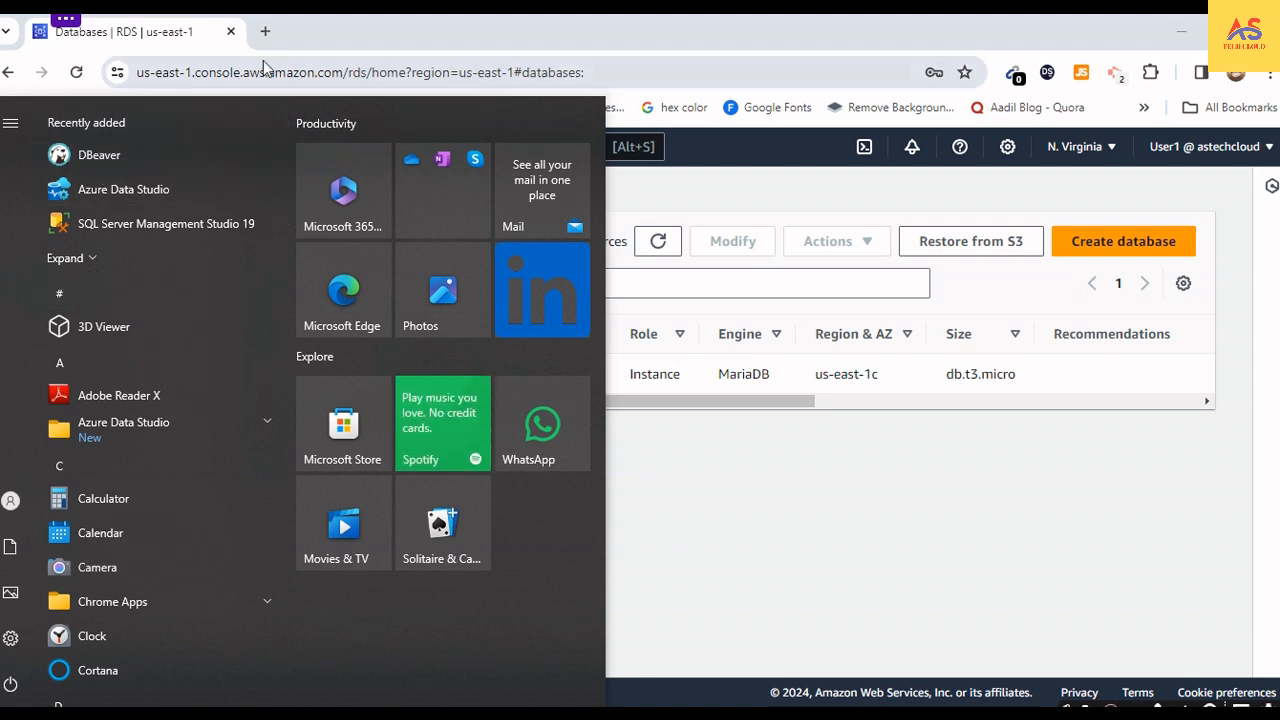
click(265, 31)
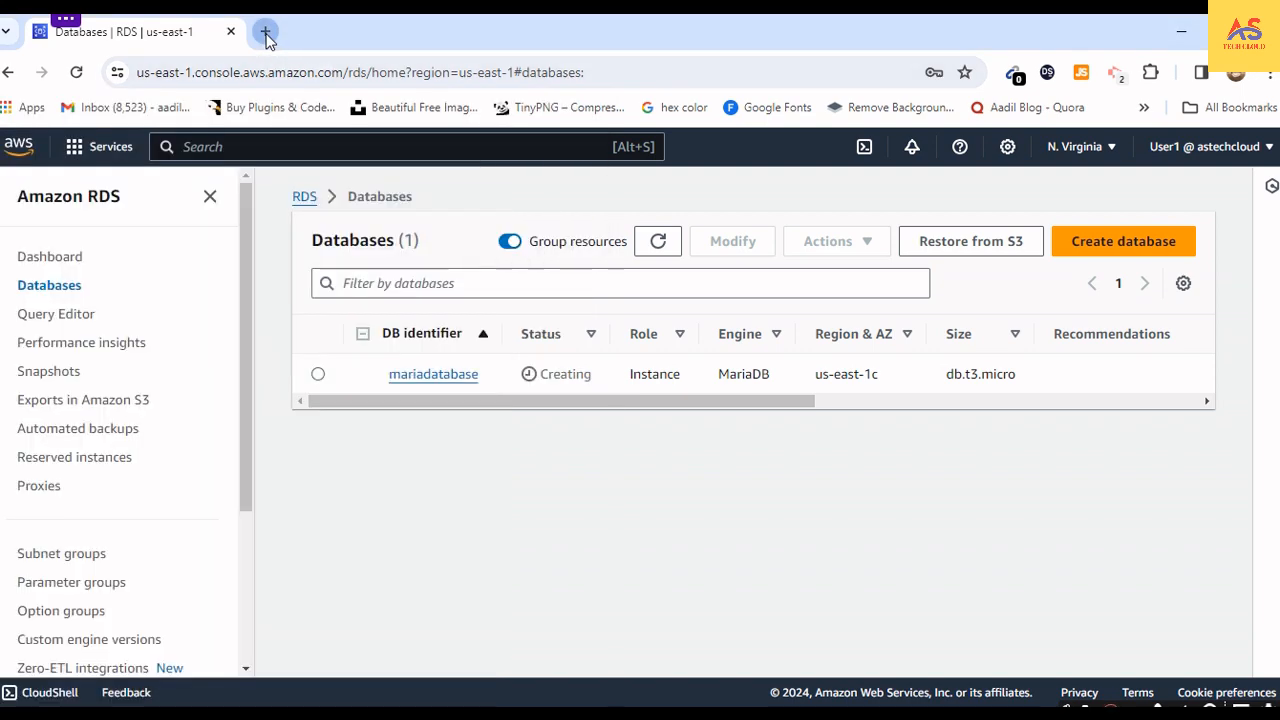
click(265, 31)
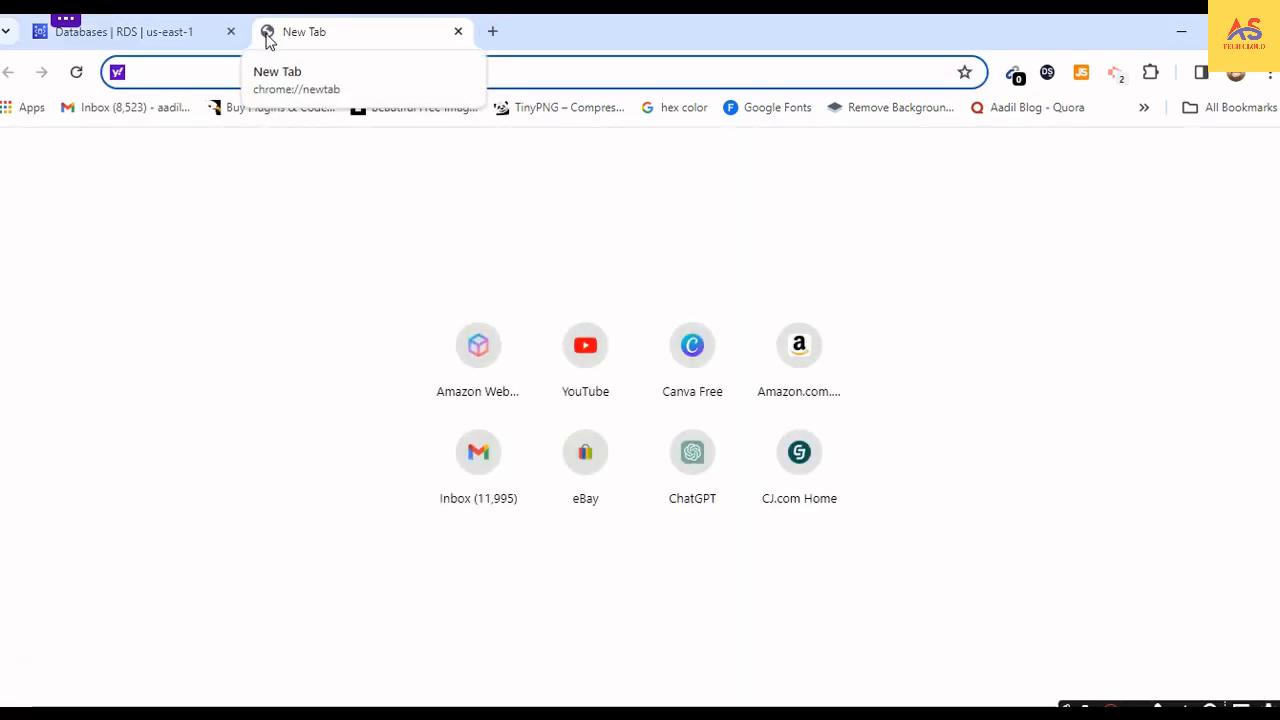
text(down)
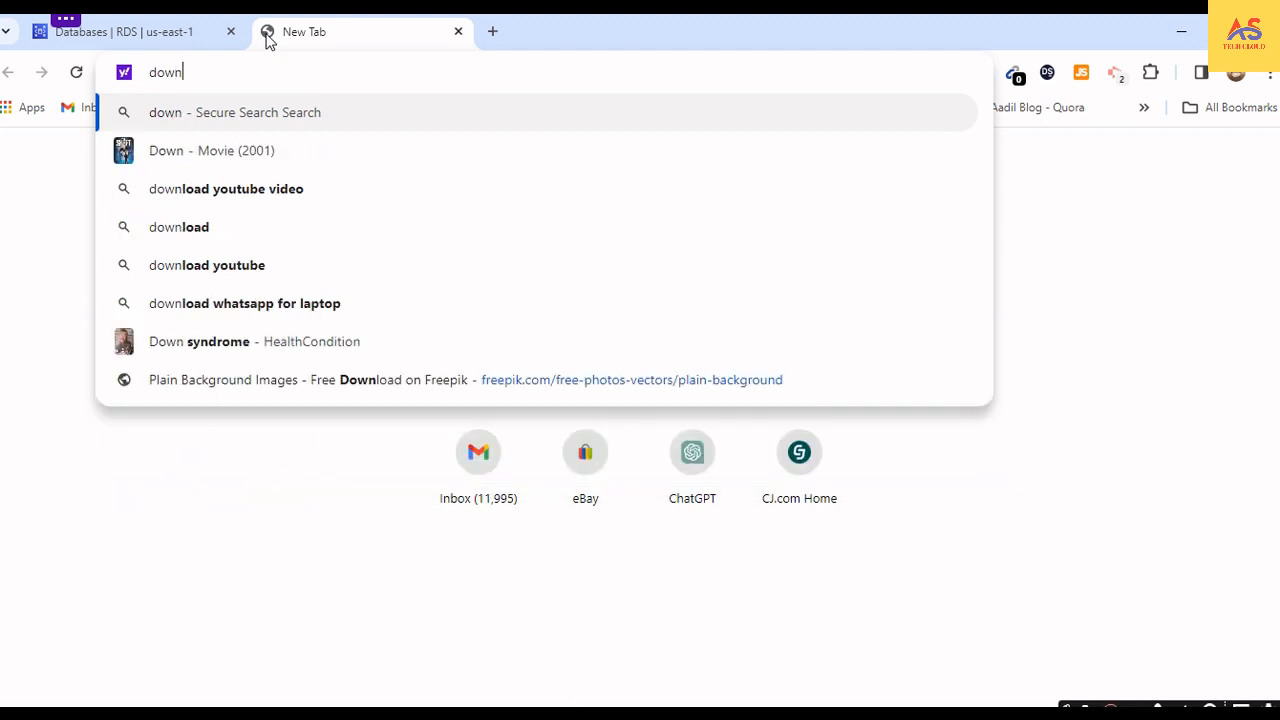
text(load)
text( d)
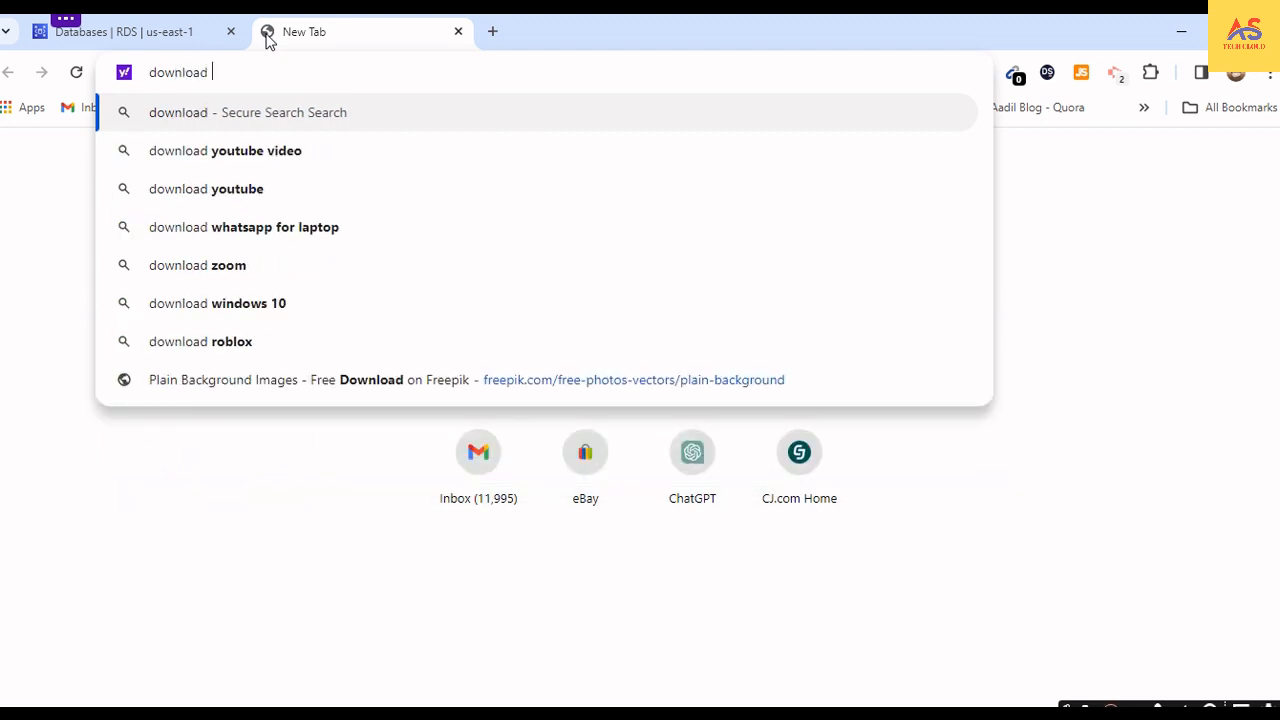
text(be)
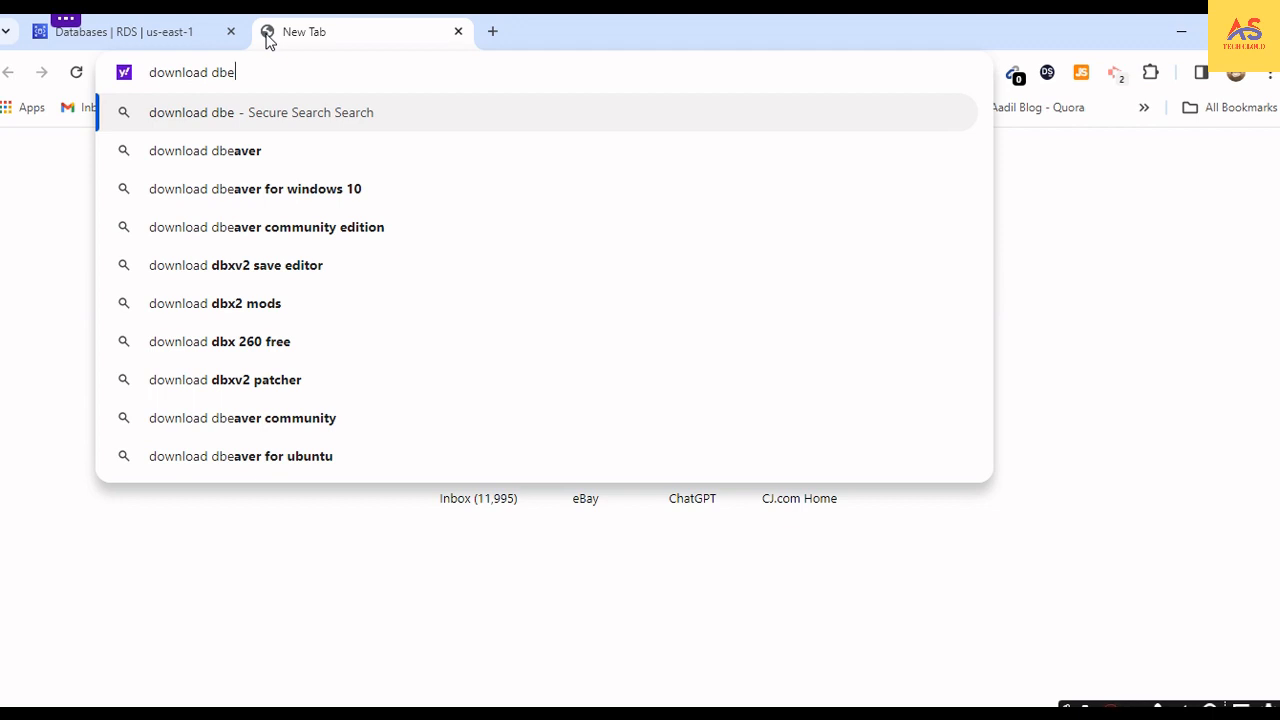
click(255, 192)
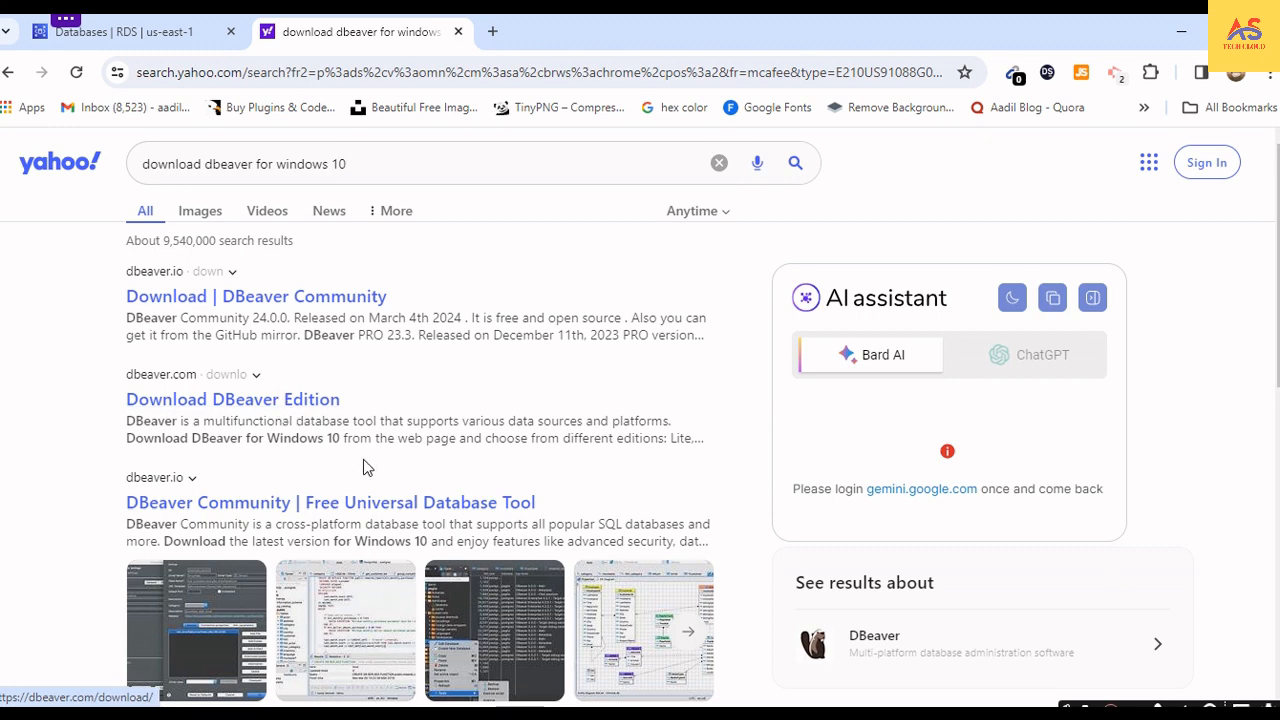
- Open the DBeaver Community download page from the search results, examine the Windows download options, and close the page
scroll(363, 467, down, 3)
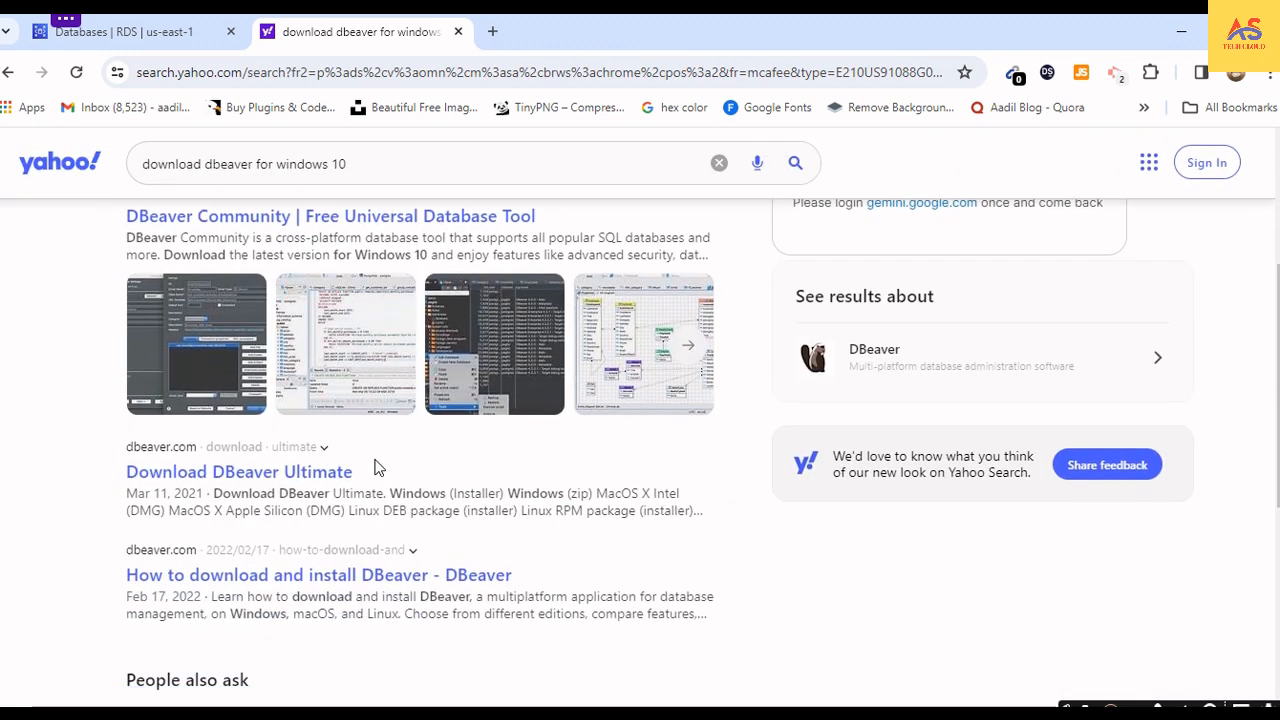
scroll(377, 467, up, 3)
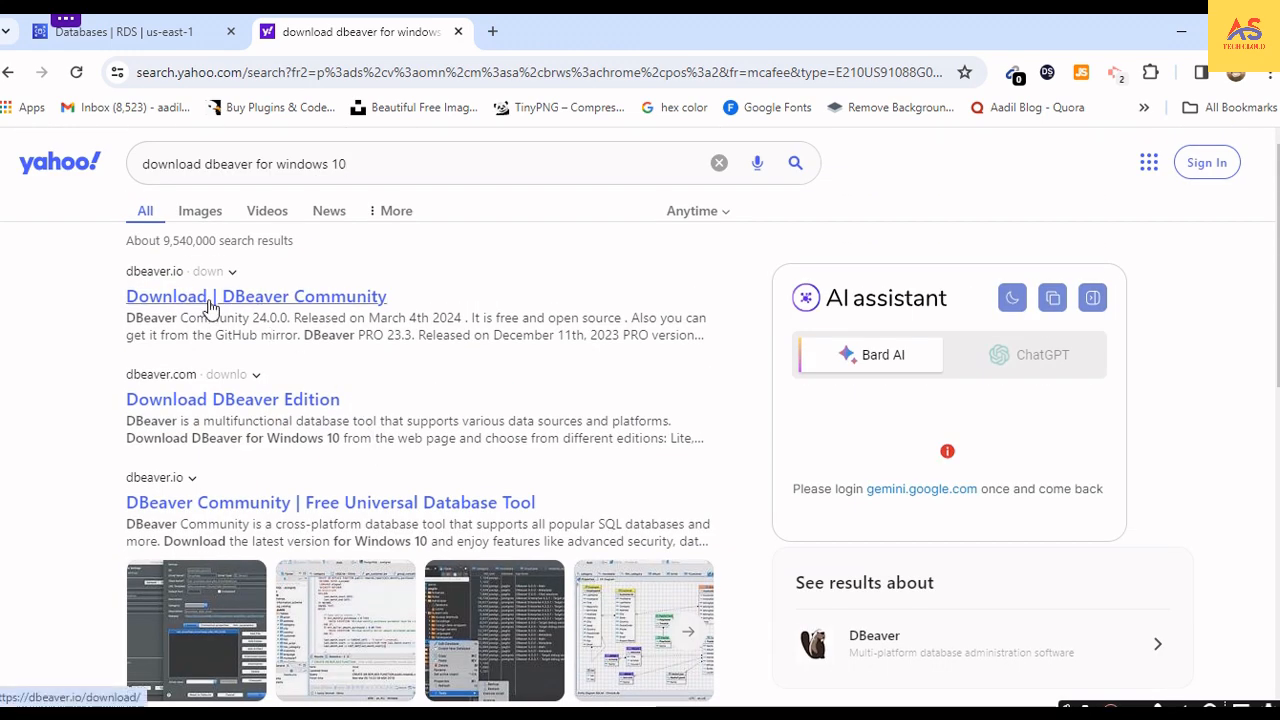
click(209, 300)
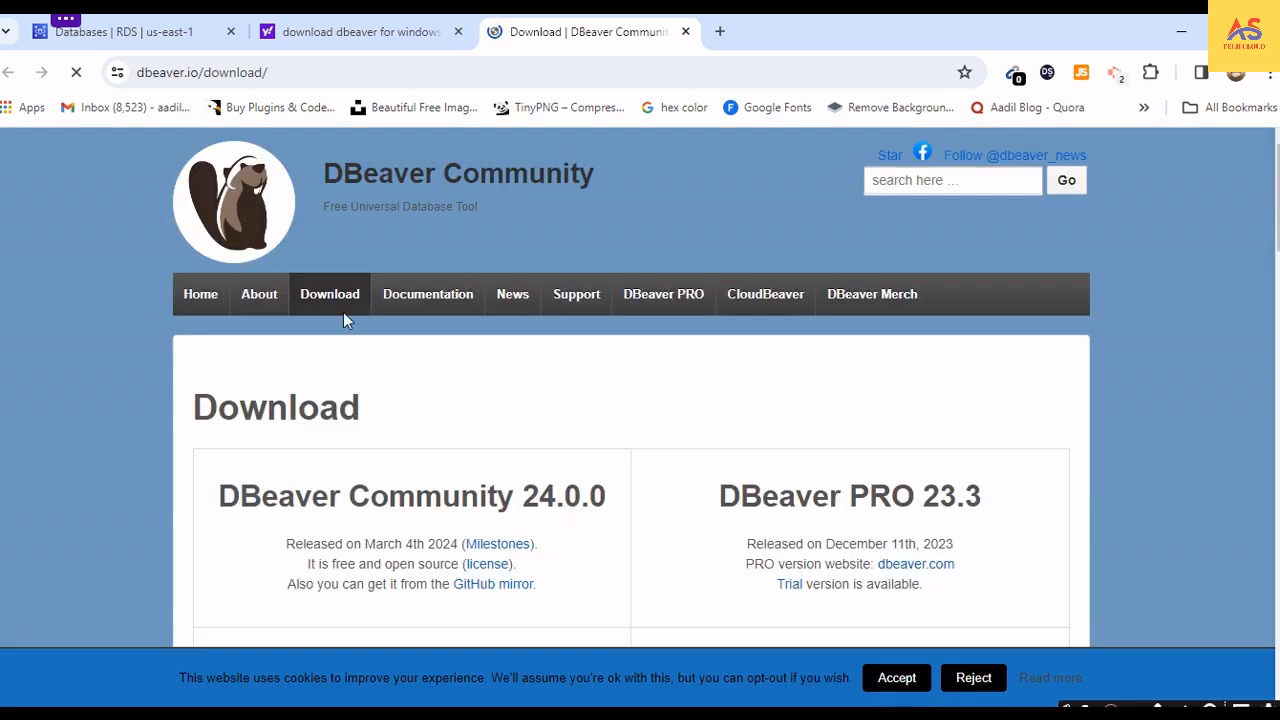
scroll(321, 293, down, 2)
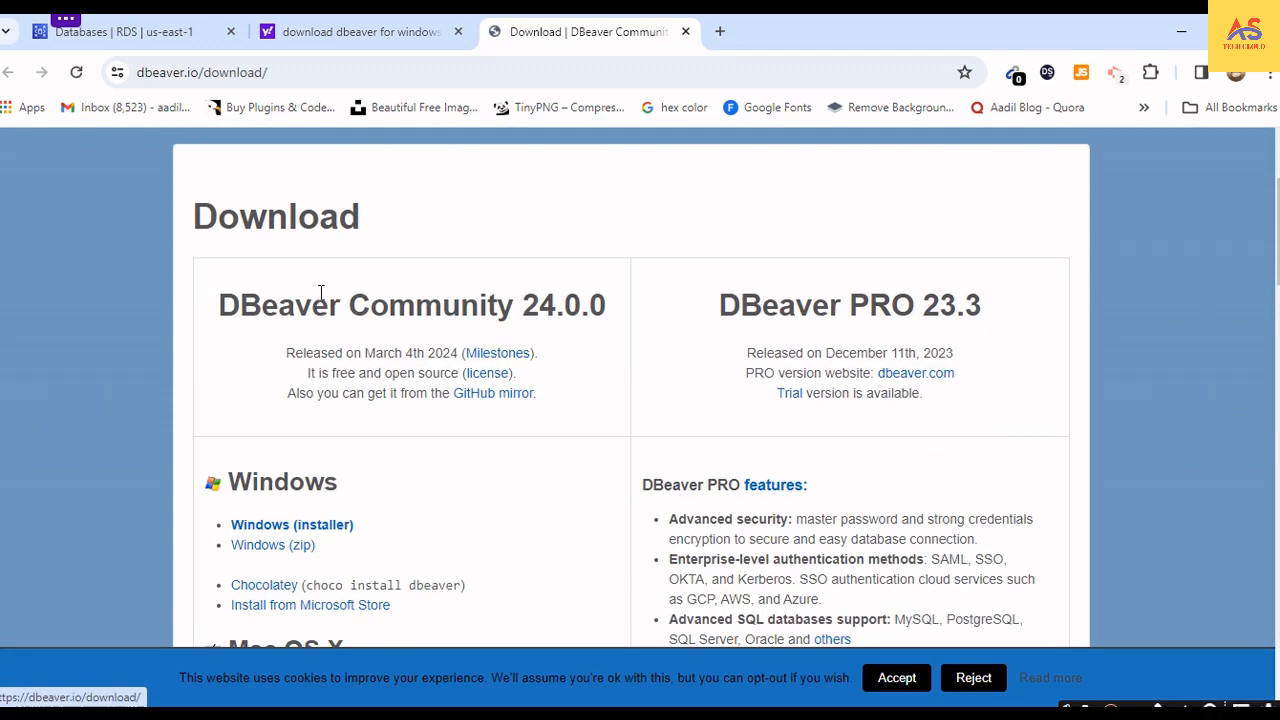
scroll(321, 293, up, 2)
scroll(340, 385, down, 3)
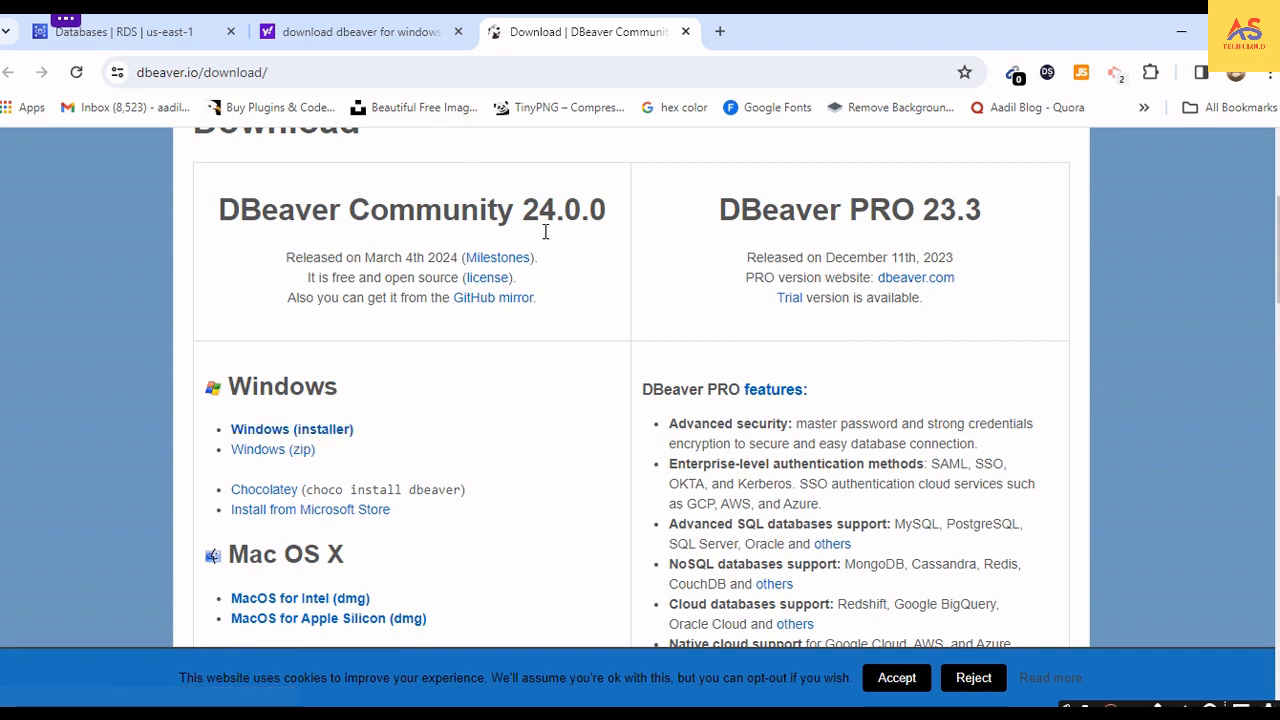
scroll(553, 234, up, 3)
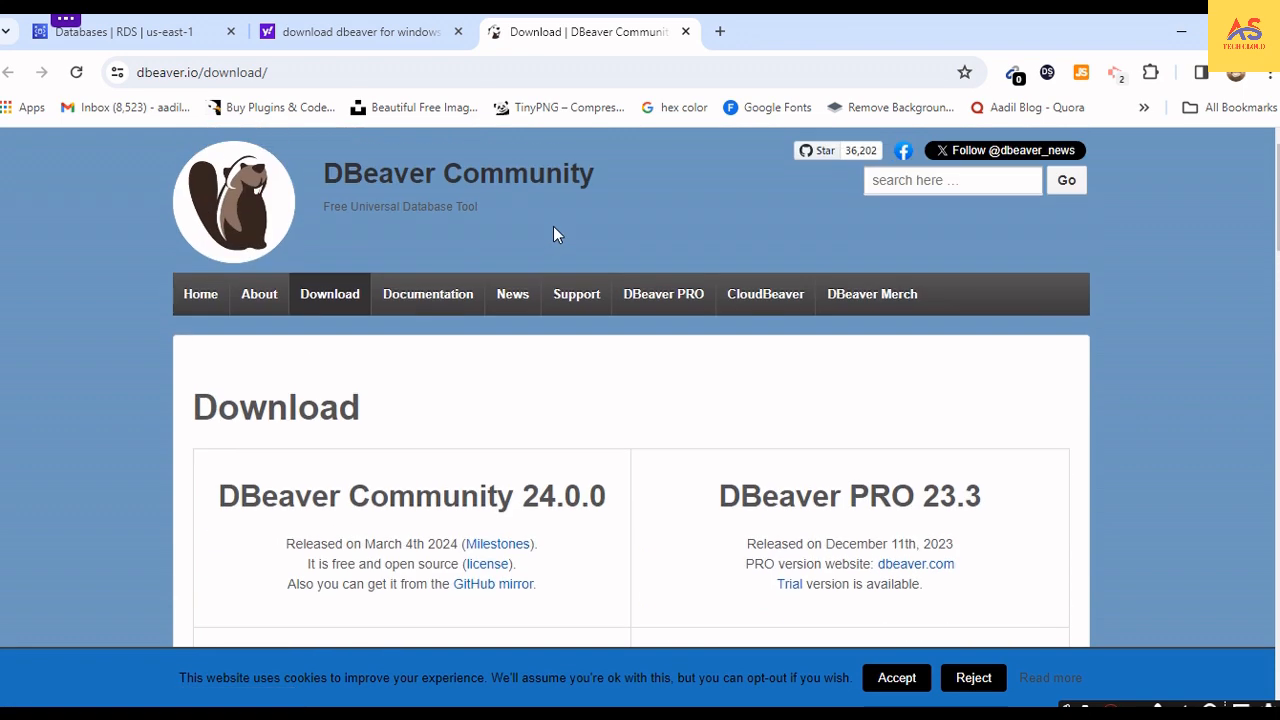
click(685, 32)
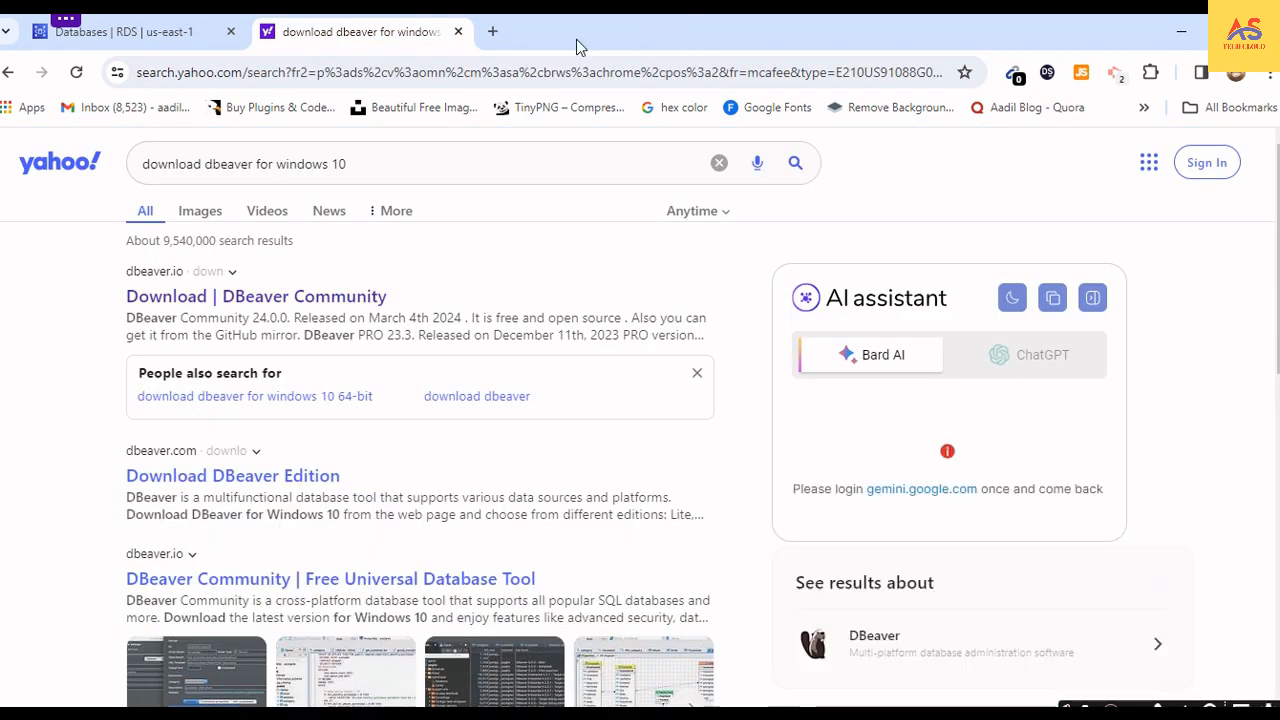
- Close the search results page, launch DBeaver, and dismiss its tip of the day
click(459, 33)
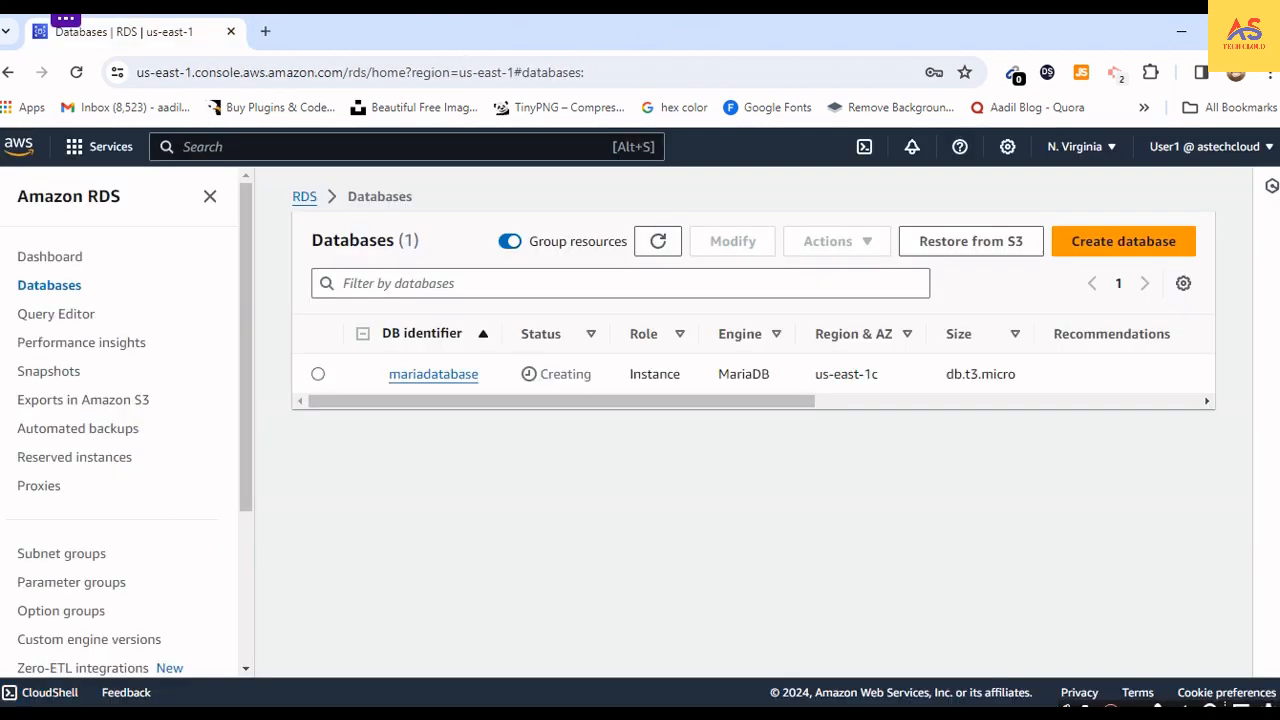
click(9, 705)
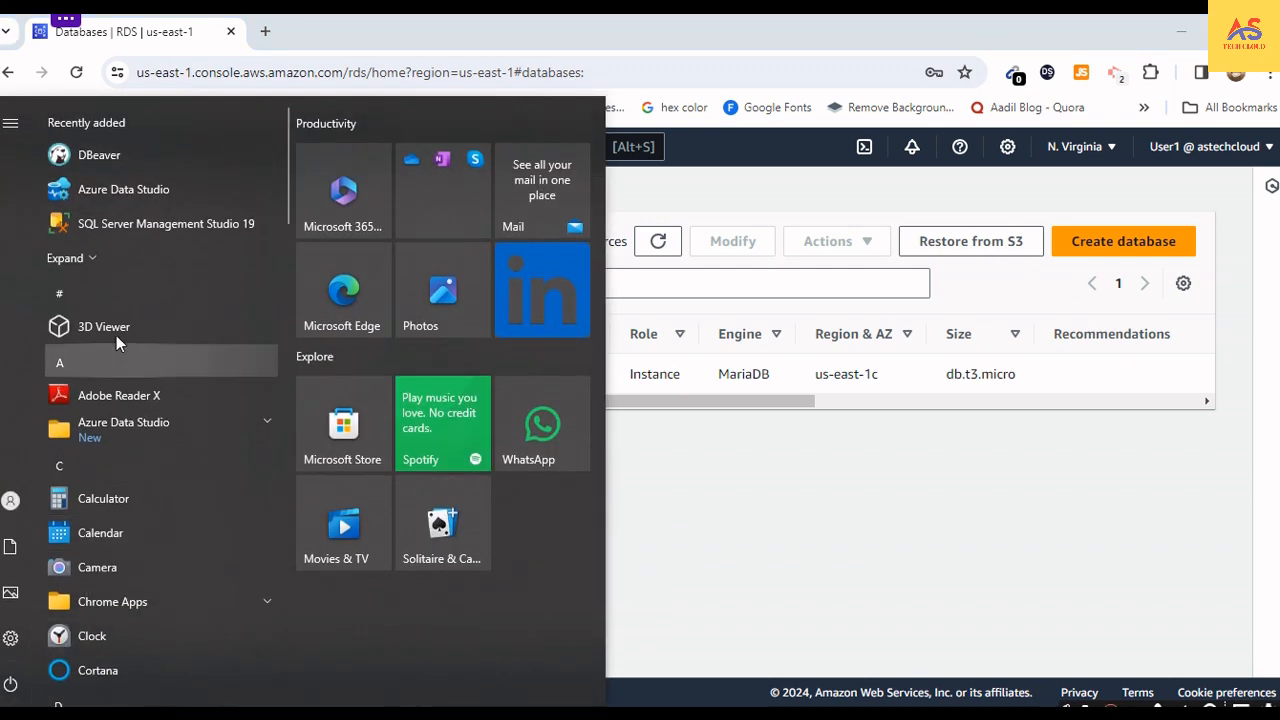
click(95, 155)
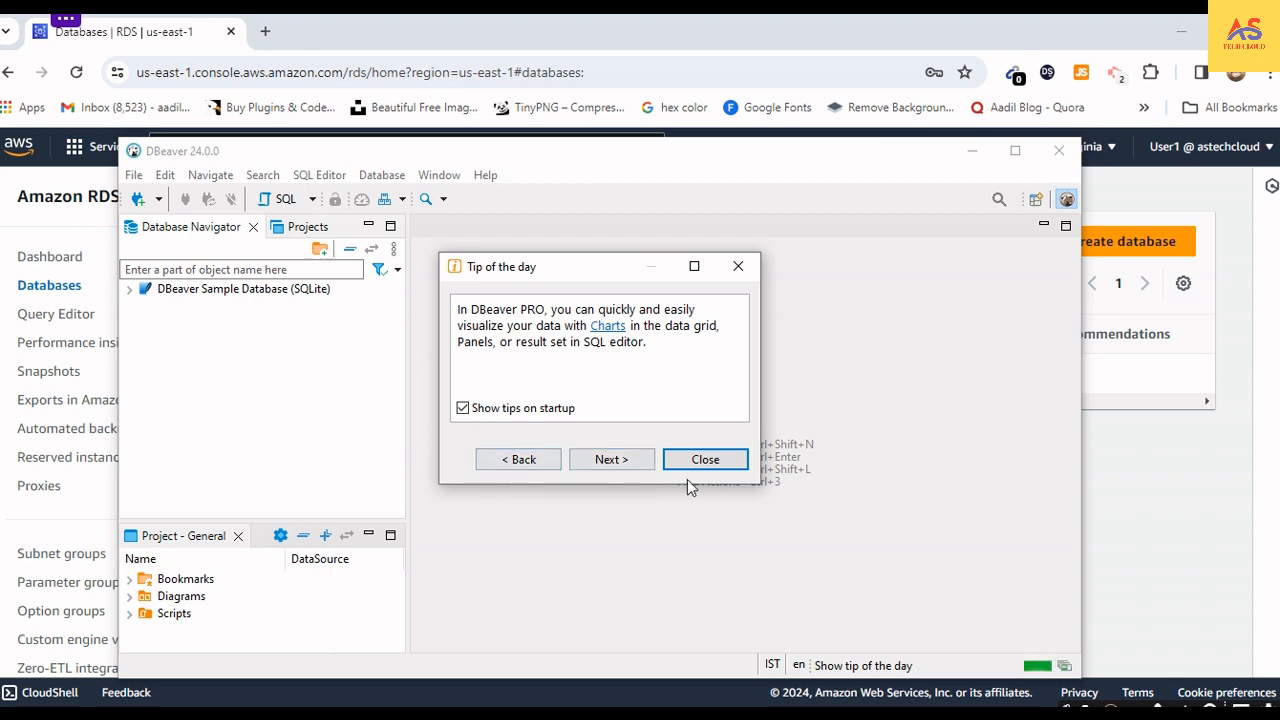
click(705, 460)
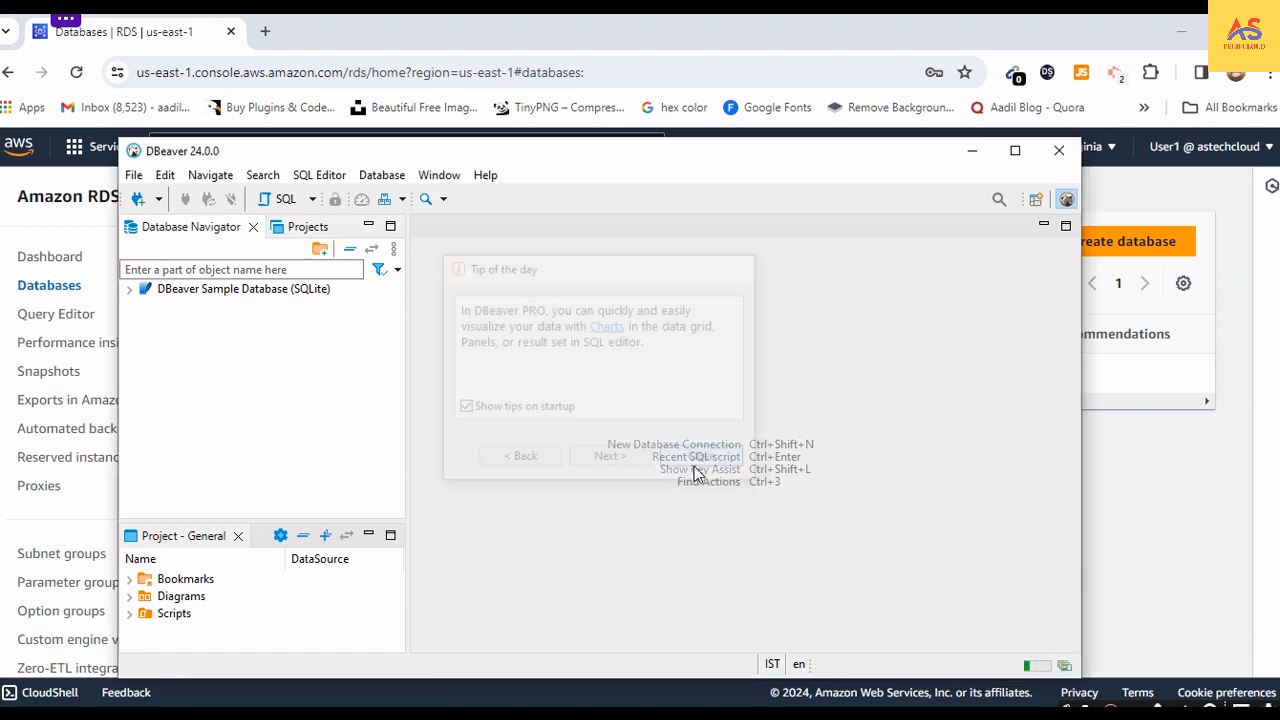
- Expand the DBeaver Sample Database (SQLite) and examine its object folders, including the list of tables
click(129, 290)
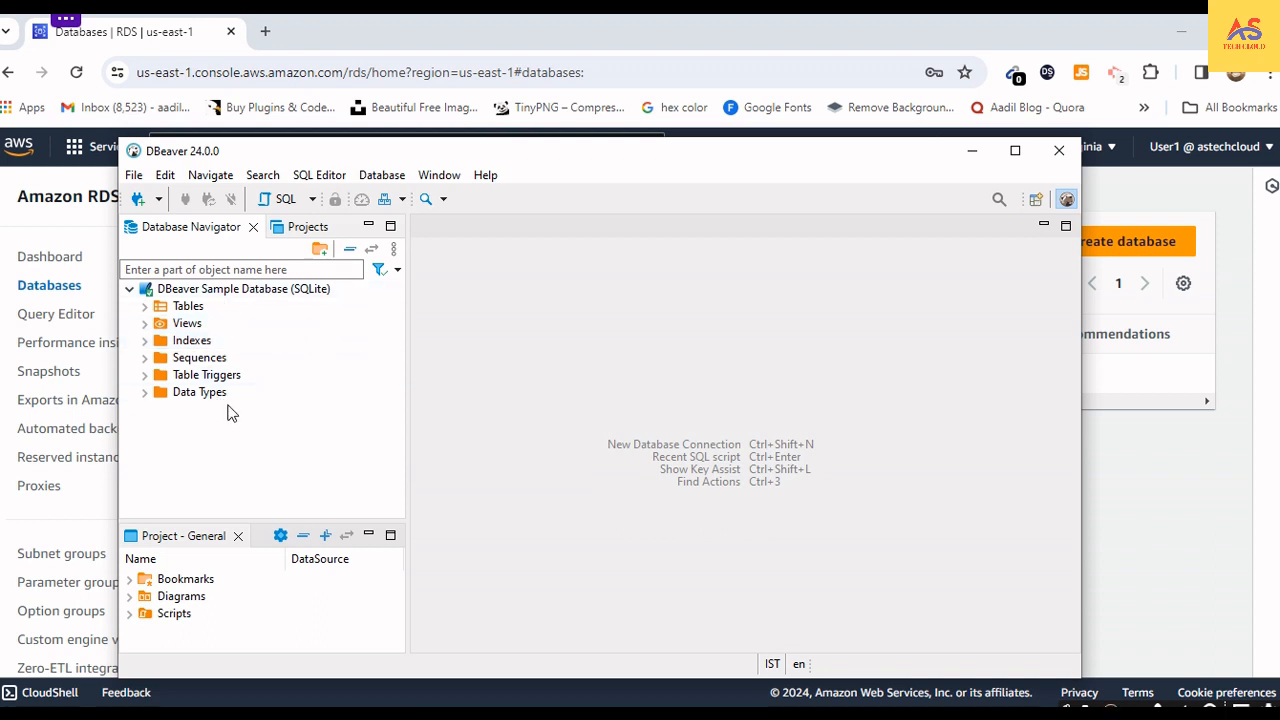
click(144, 324)
click(144, 323)
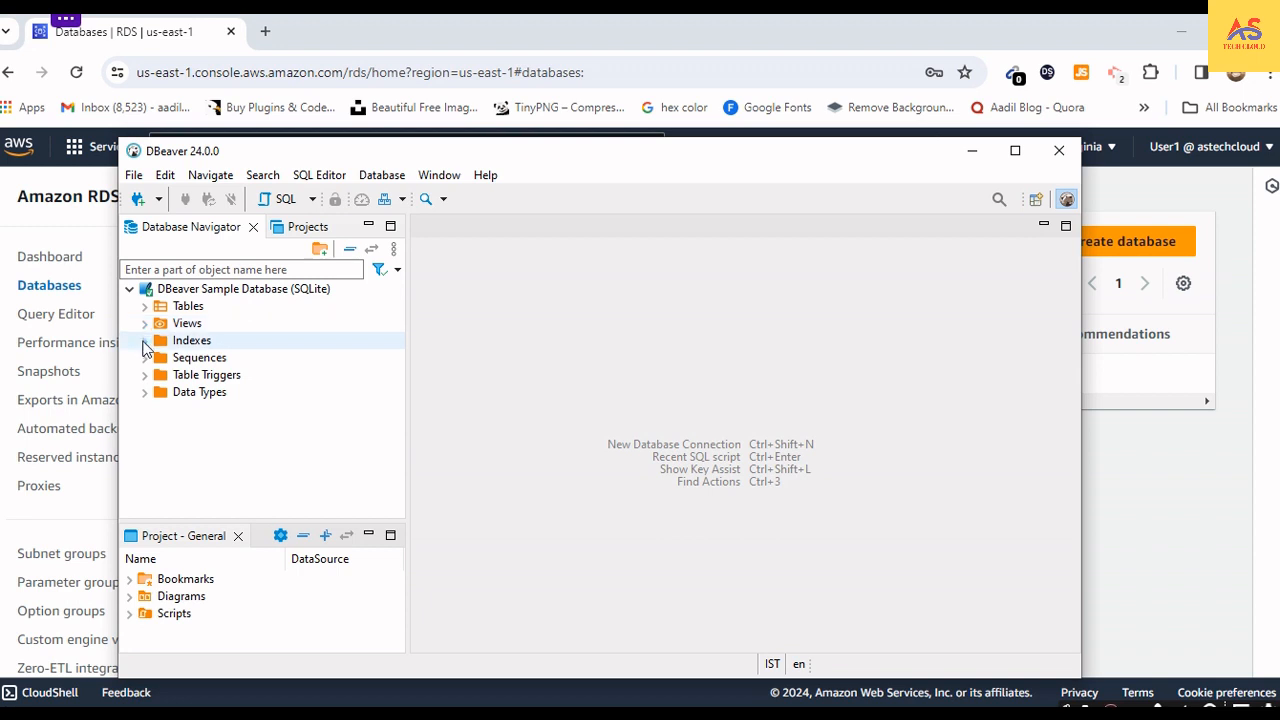
click(144, 340)
click(144, 341)
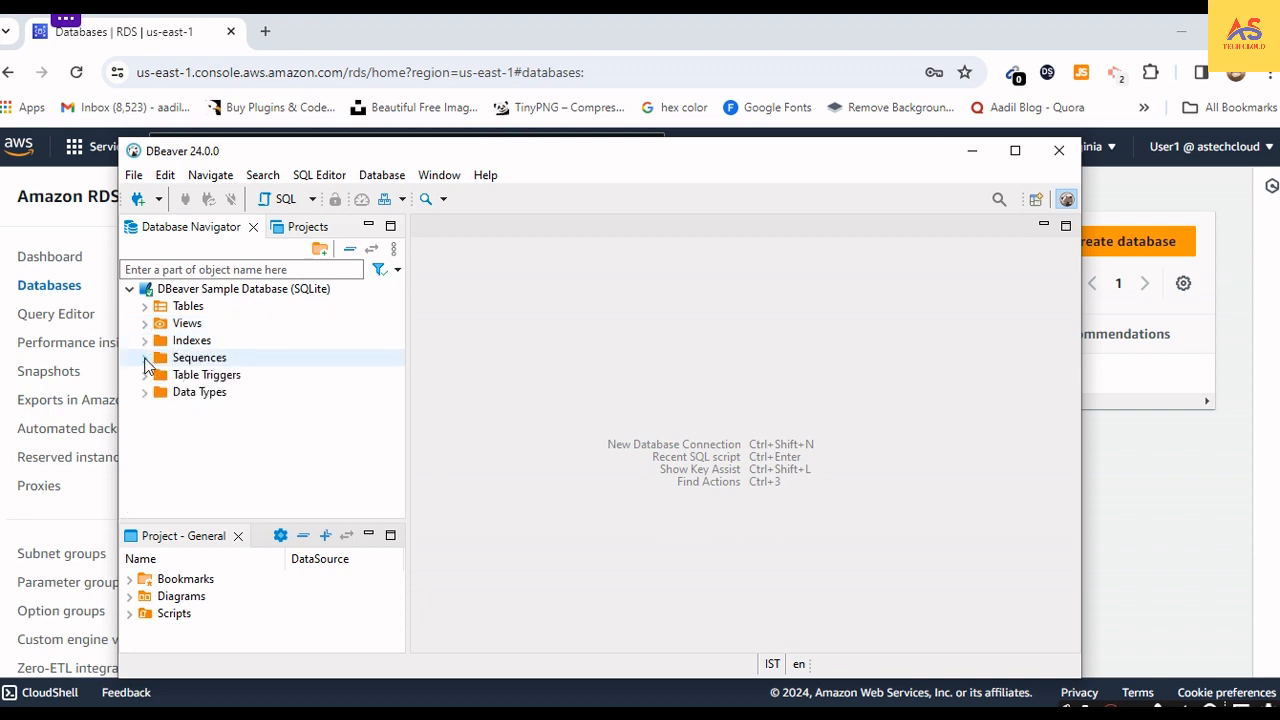
click(144, 358)
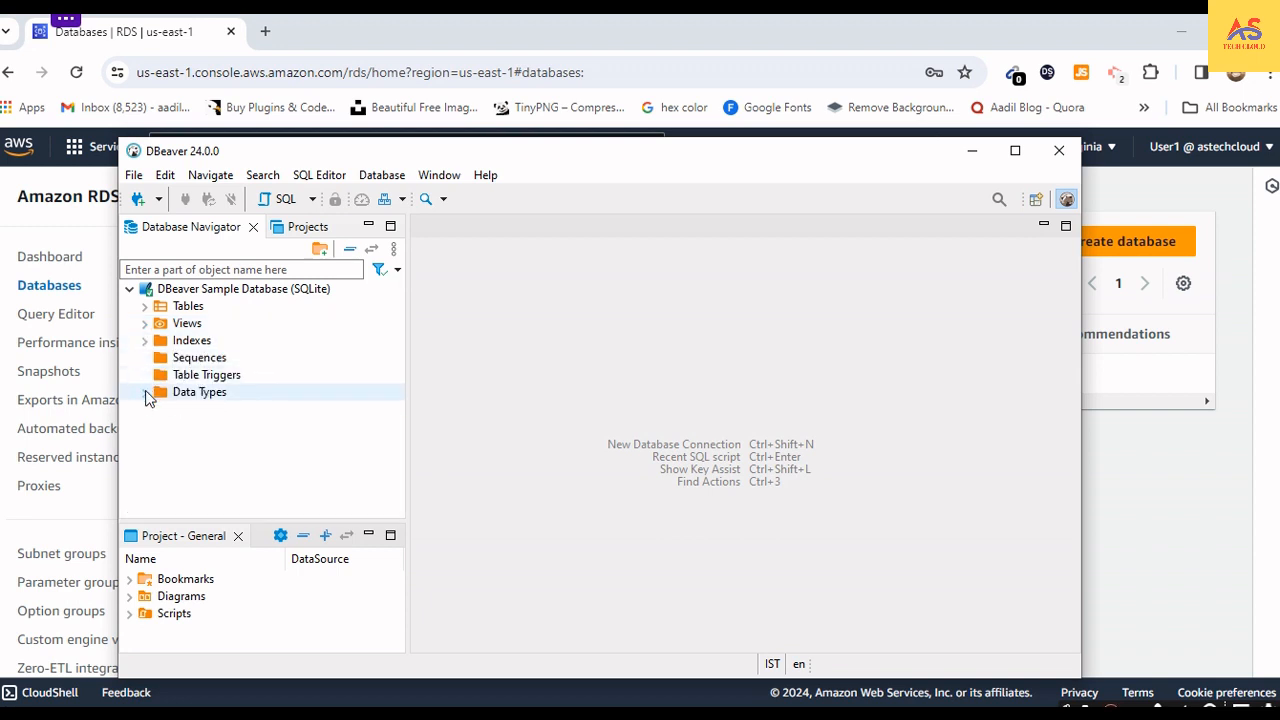
click(145, 392)
click(145, 392)
click(146, 307)
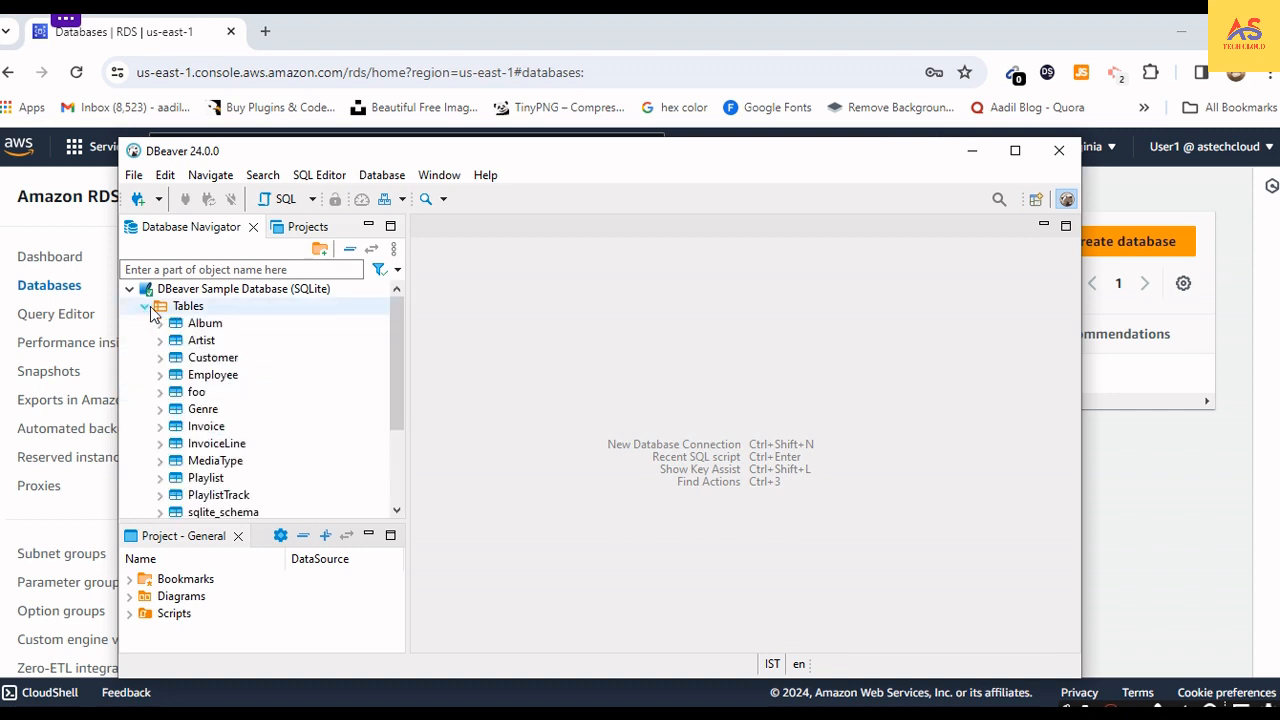
click(146, 307)
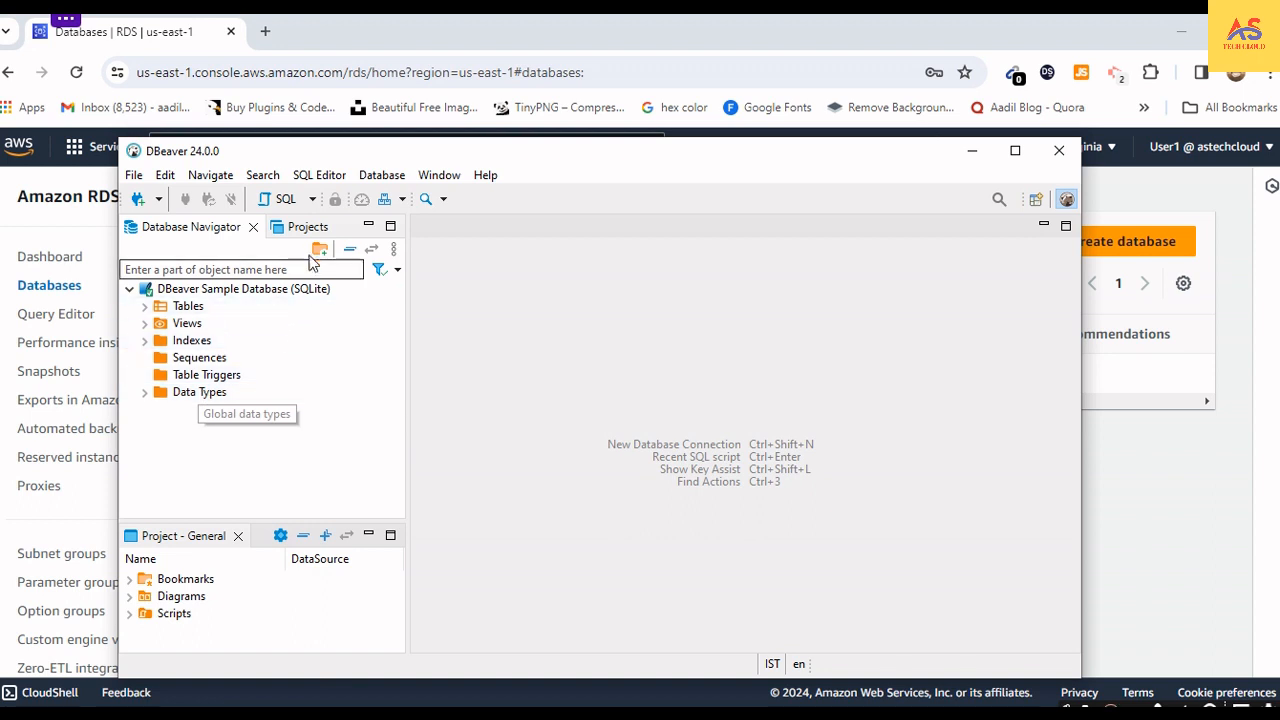
- Start a new database connection and look through the available database drivers
click(382, 176)
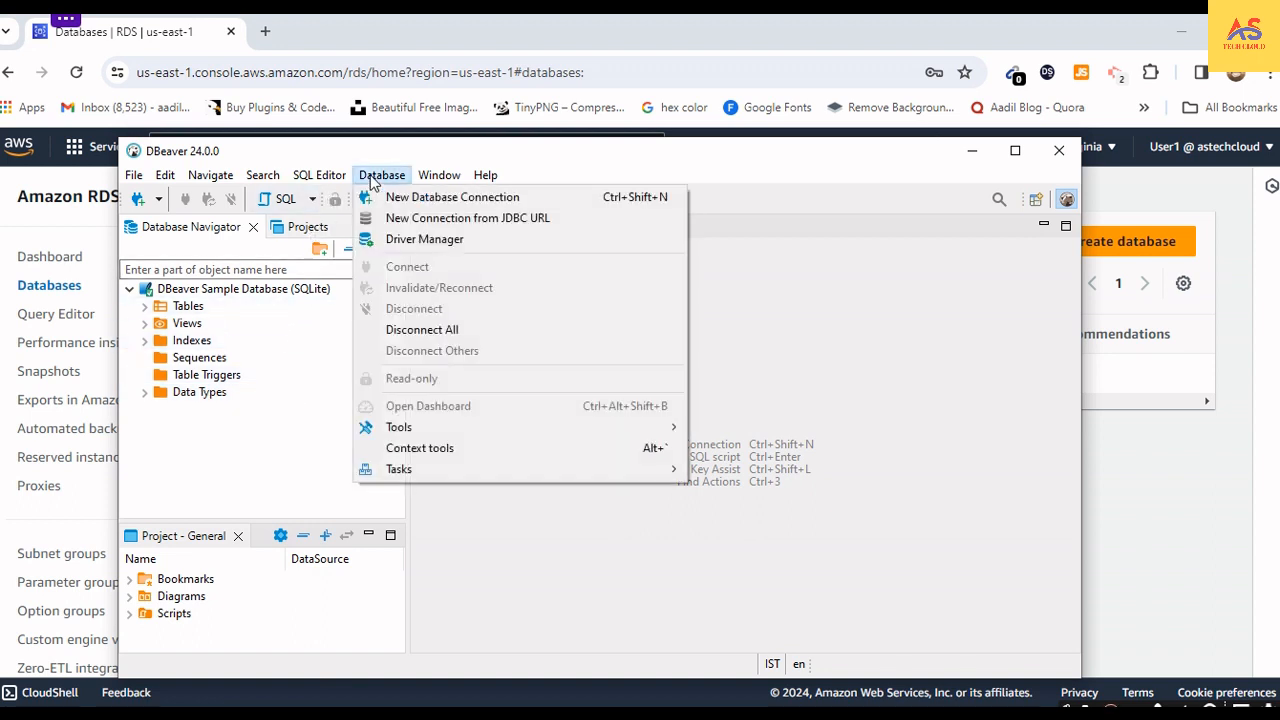
click(432, 197)
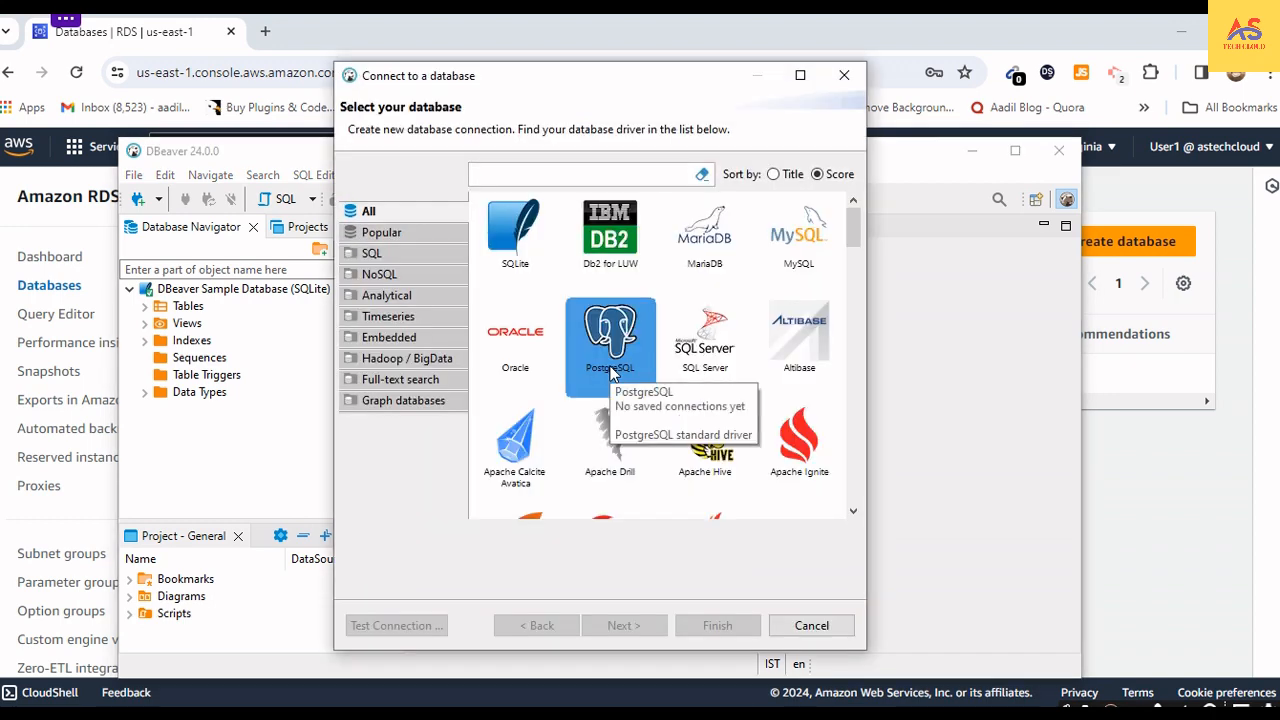
scroll(690, 370, down, 5)
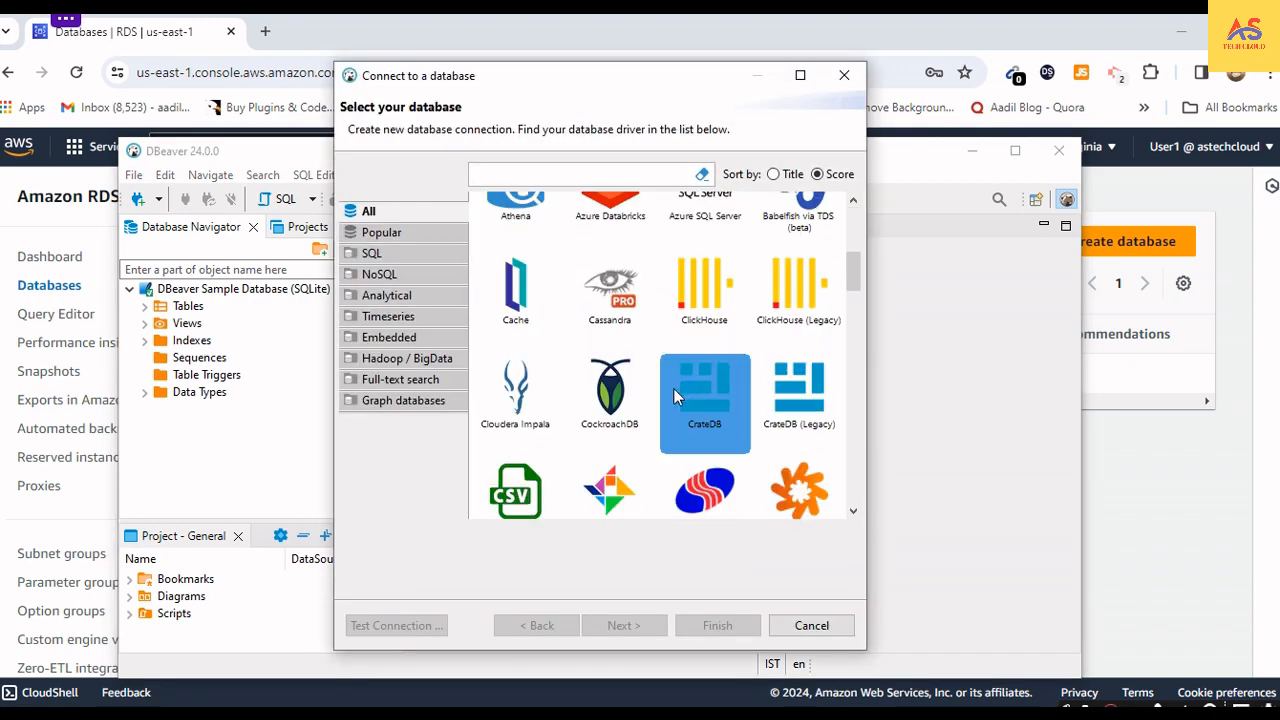
scroll(660, 405, down, 3)
scroll(648, 420, up, 3)
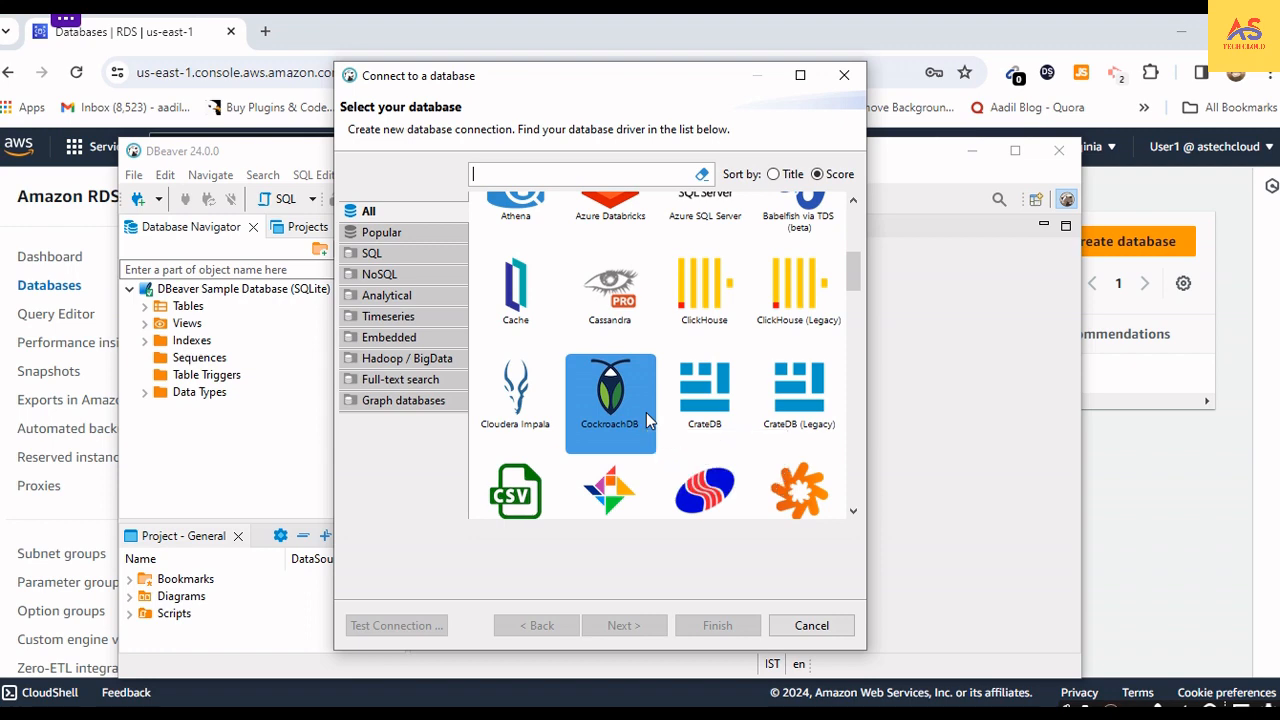
scroll(646, 410, down, 3)
scroll(646, 401, down, 5)
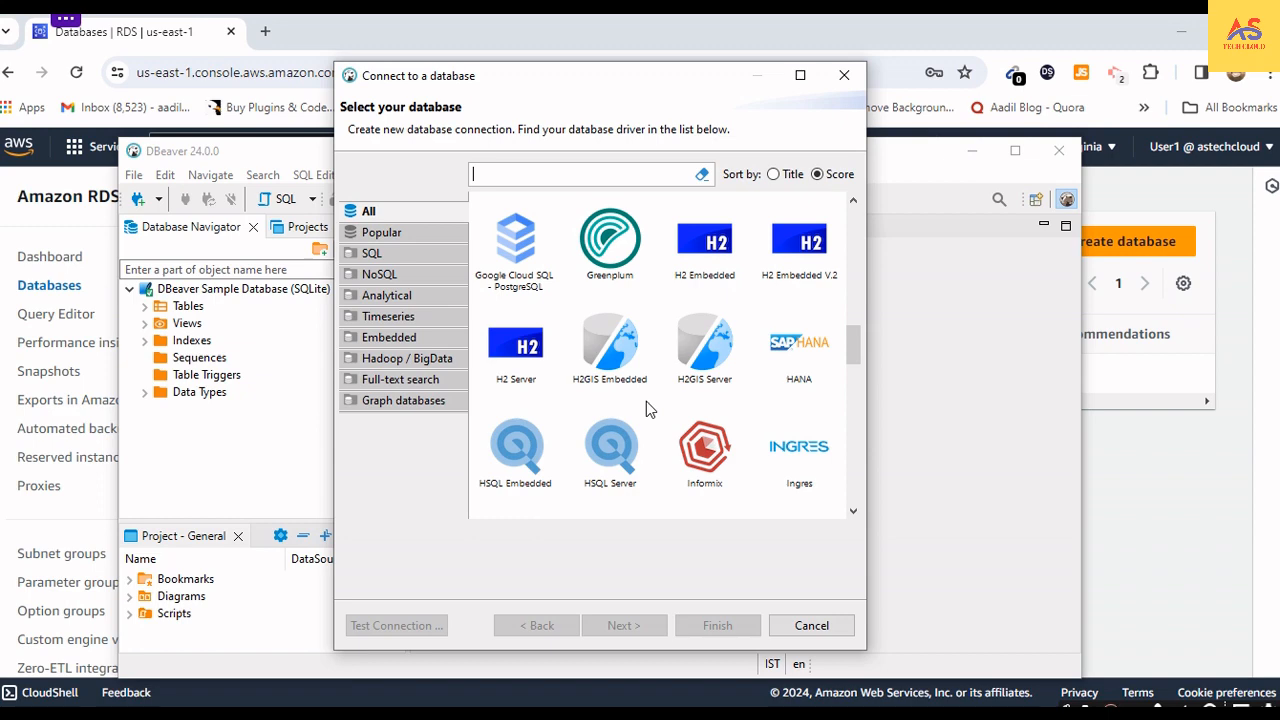
scroll(646, 401, down, 5)
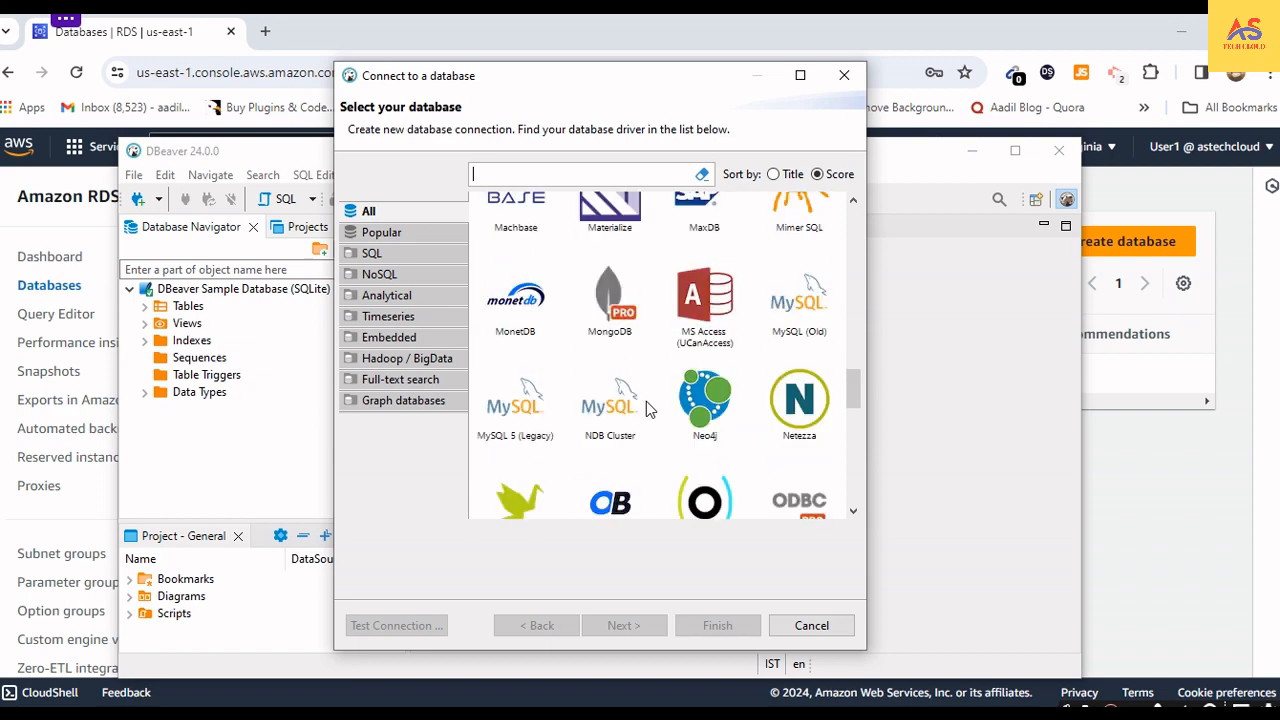
scroll(646, 401, down, 5)
scroll(646, 401, down, 3)
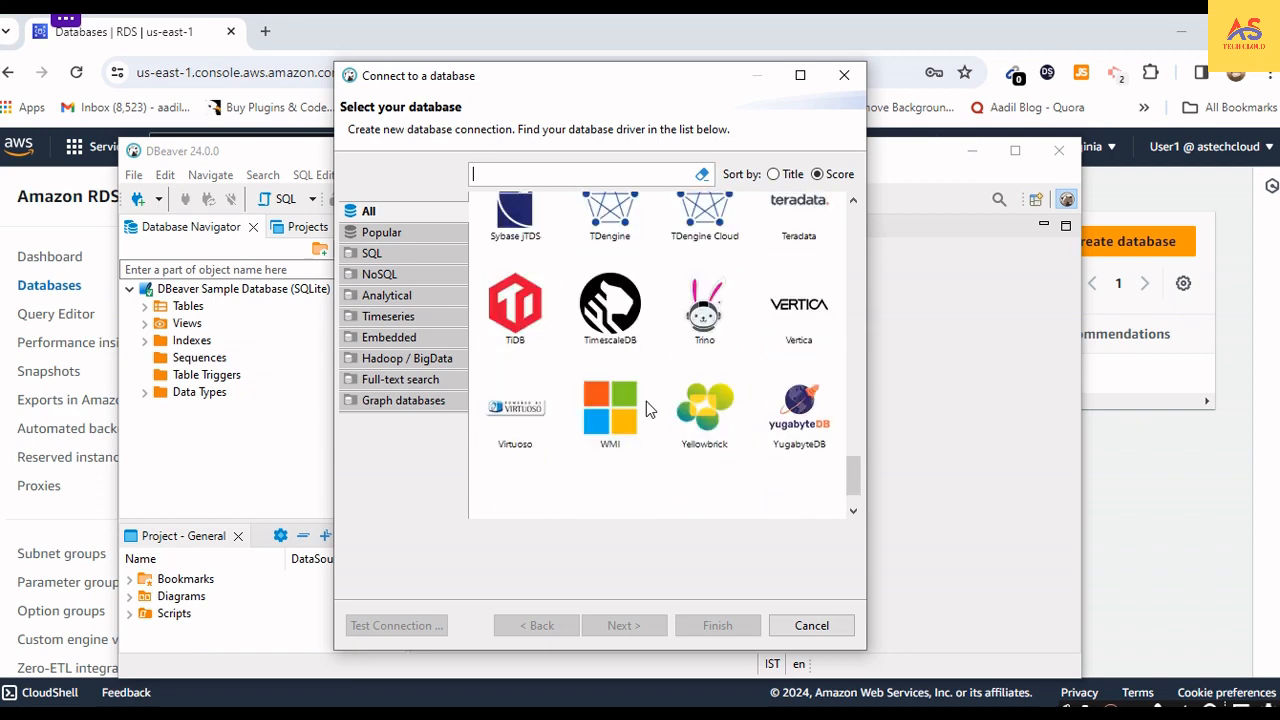
scroll(646, 401, down, 1)
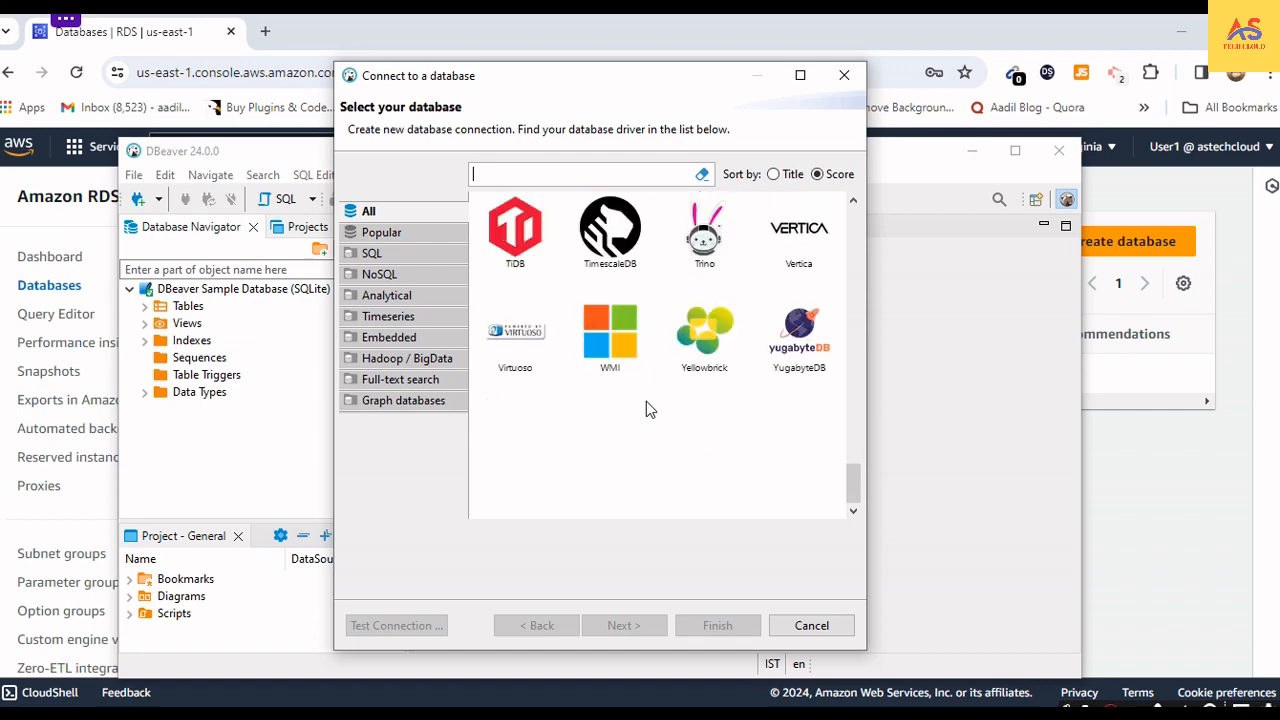
scroll(646, 404, up, 2)
scroll(646, 401, up, 15)
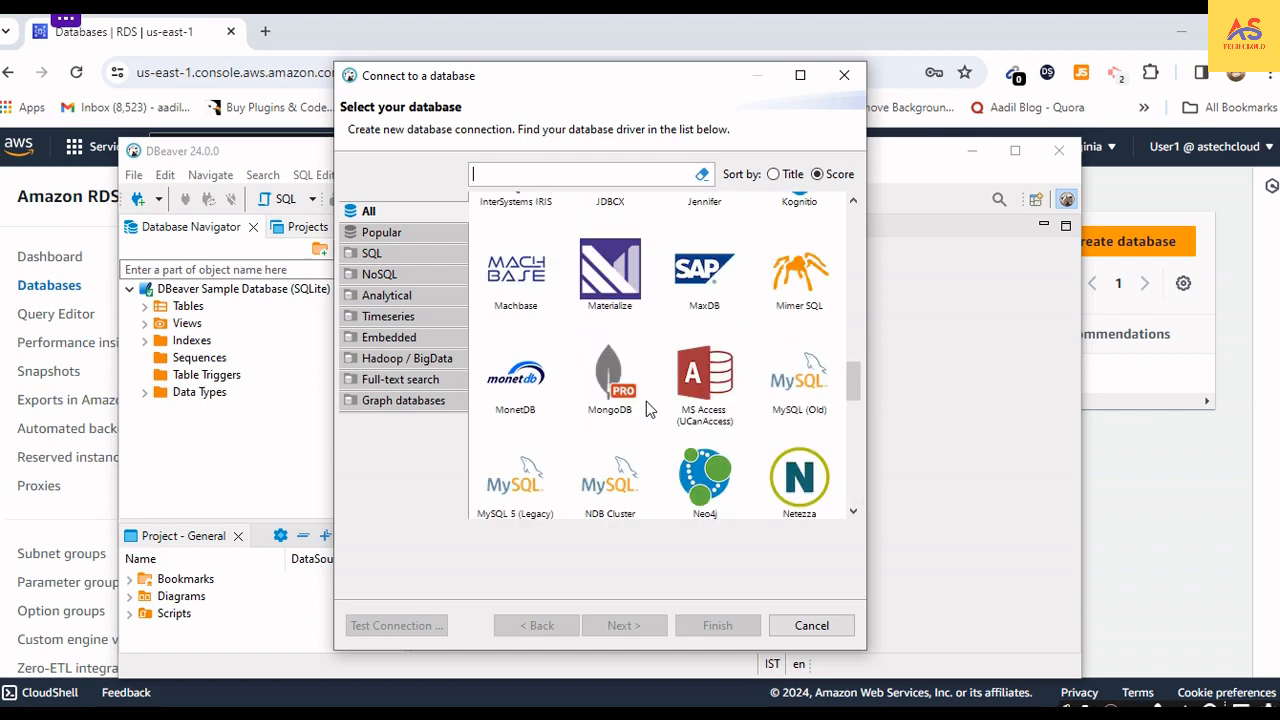
scroll(646, 401, up, 10)
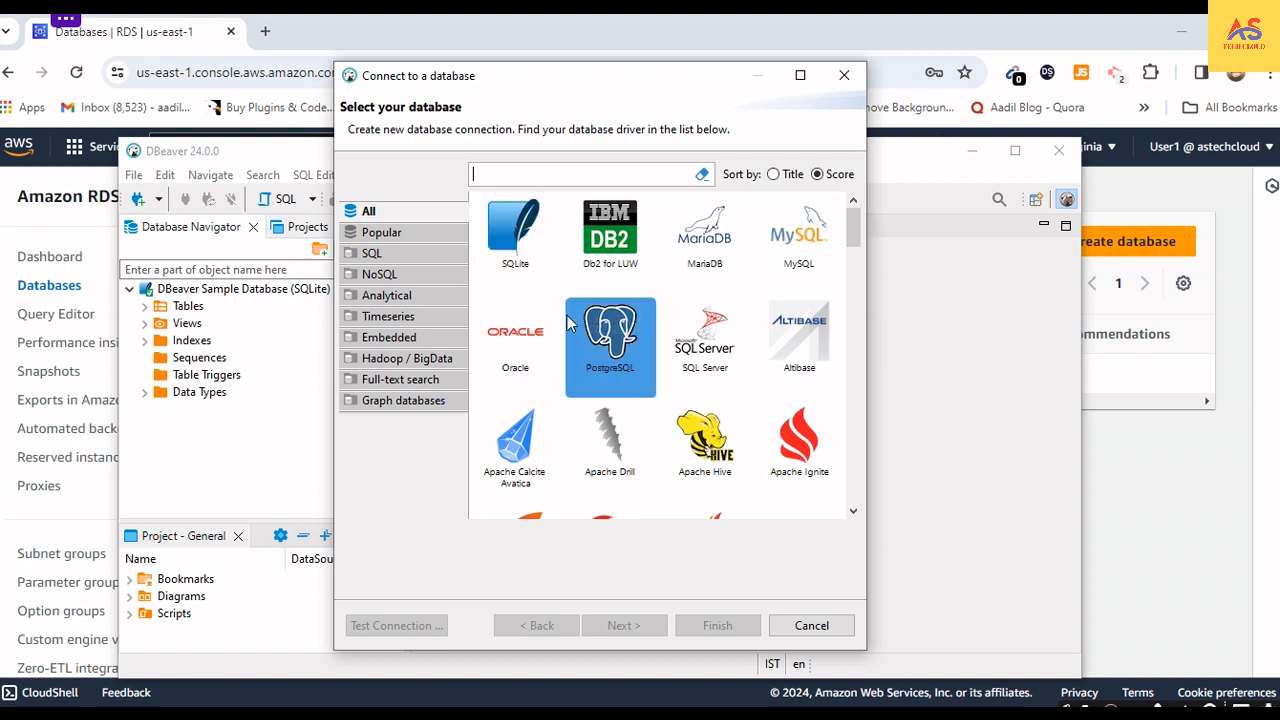
- Choose MariaDB as the database driver and continue to its connection settings
scroll(600, 340, down, 3)
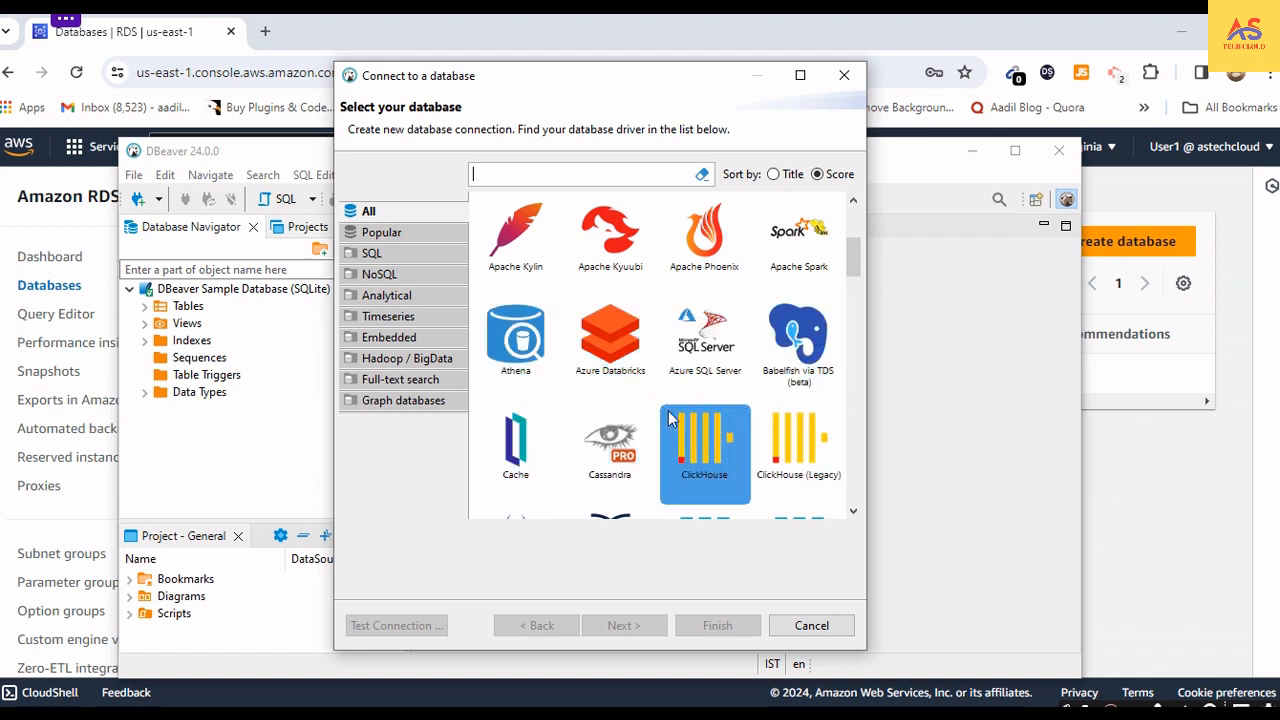
scroll(697, 360, up, 3)
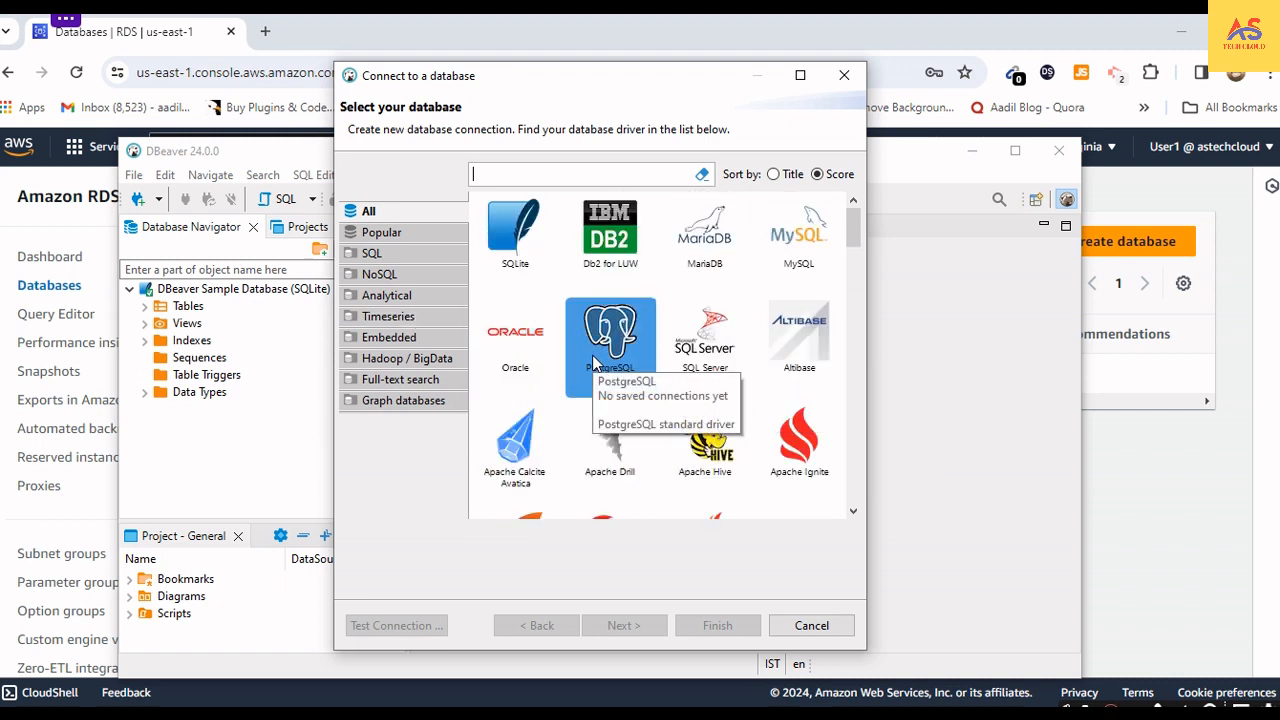
click(699, 234)
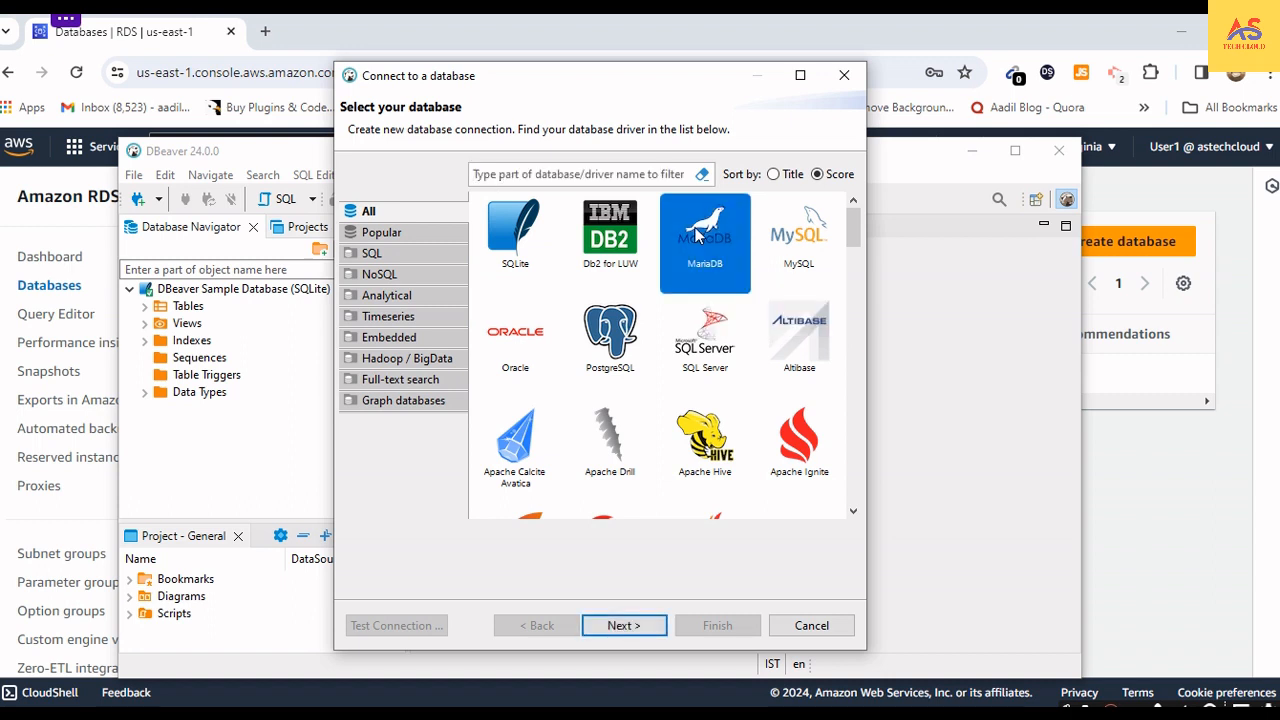
click(620, 627)
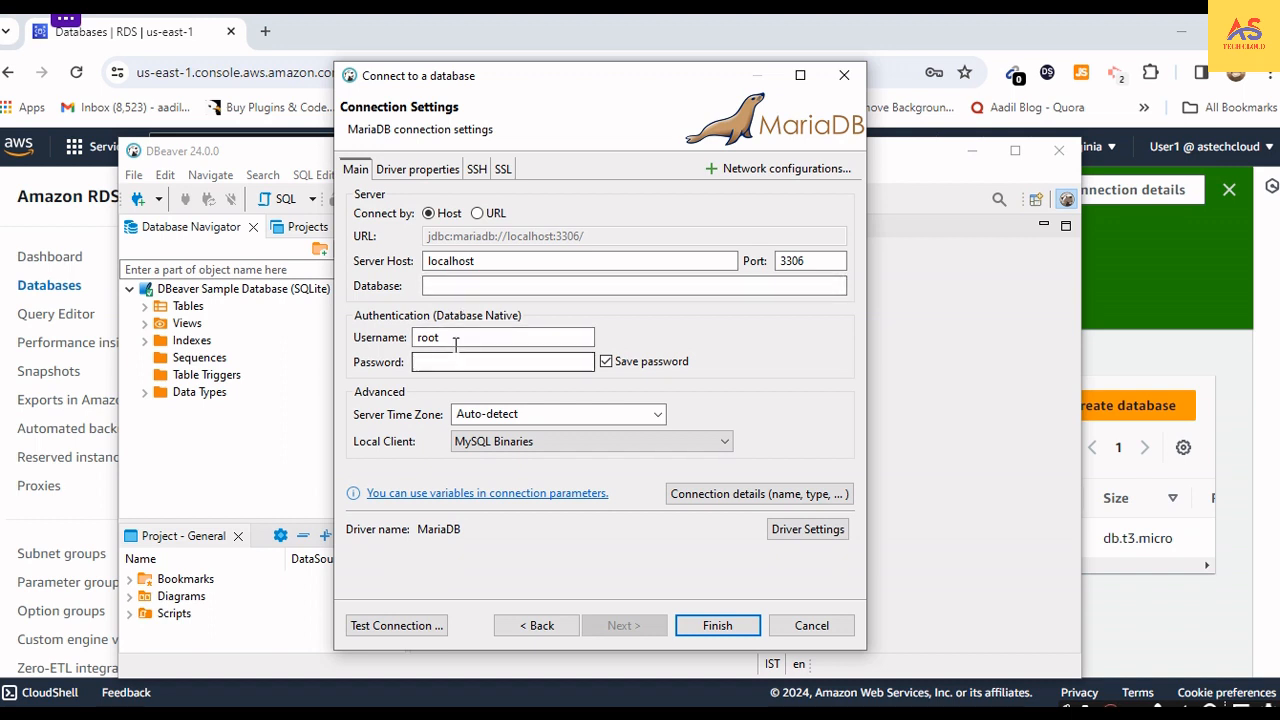
- Replace the server host with the endpoint copied from mariadatabase's connection details in the Amazon RDS console
click(460, 261)
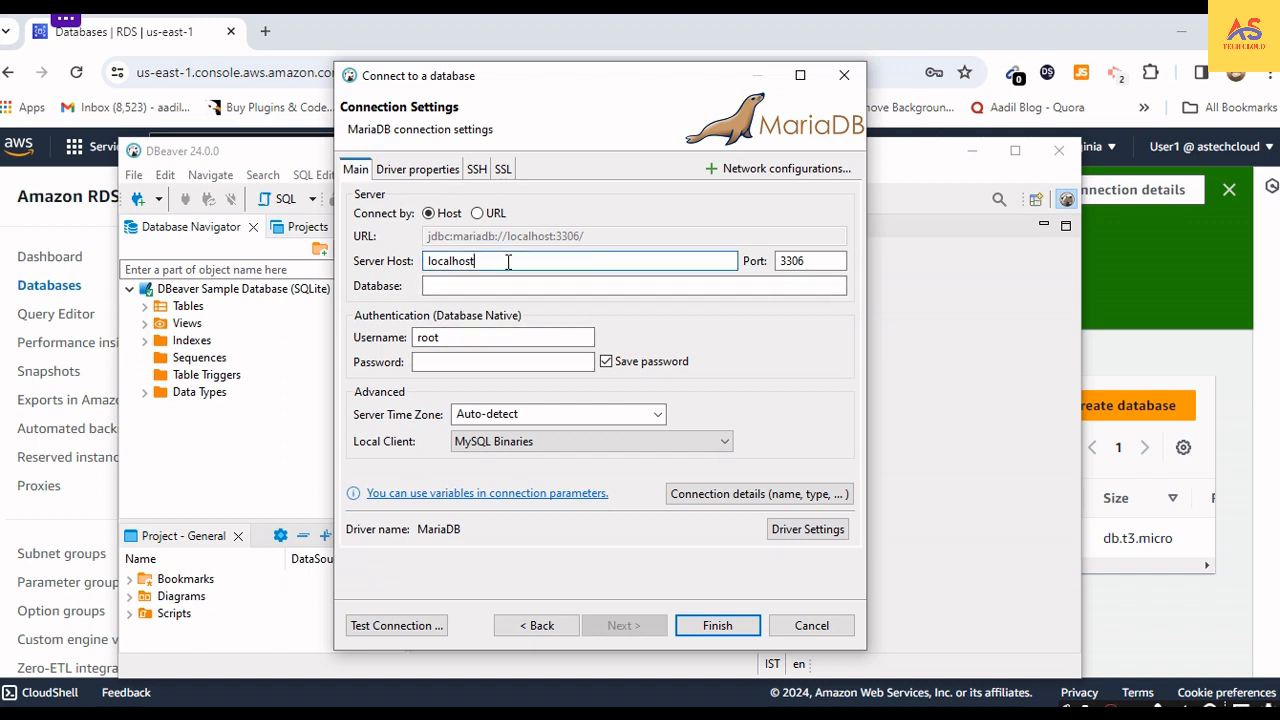
drag(484, 261, 371, 247)
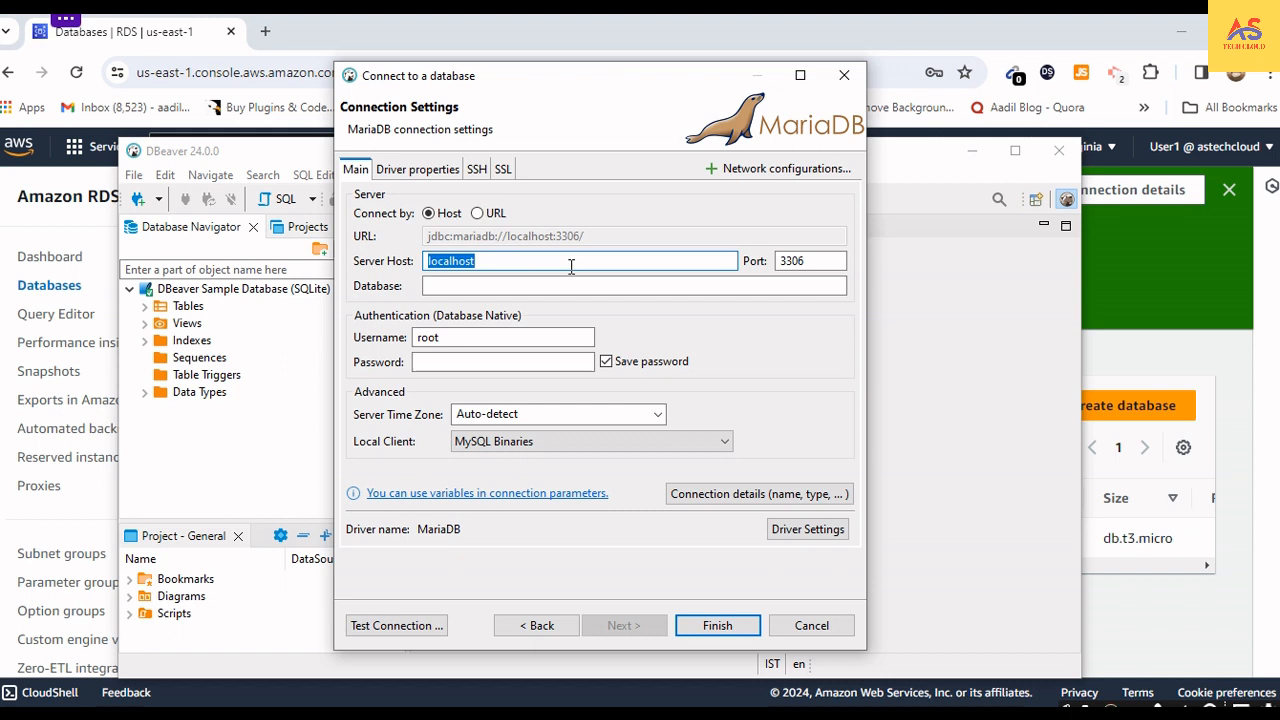
drag(540, 257, 410, 255)
click(1136, 352)
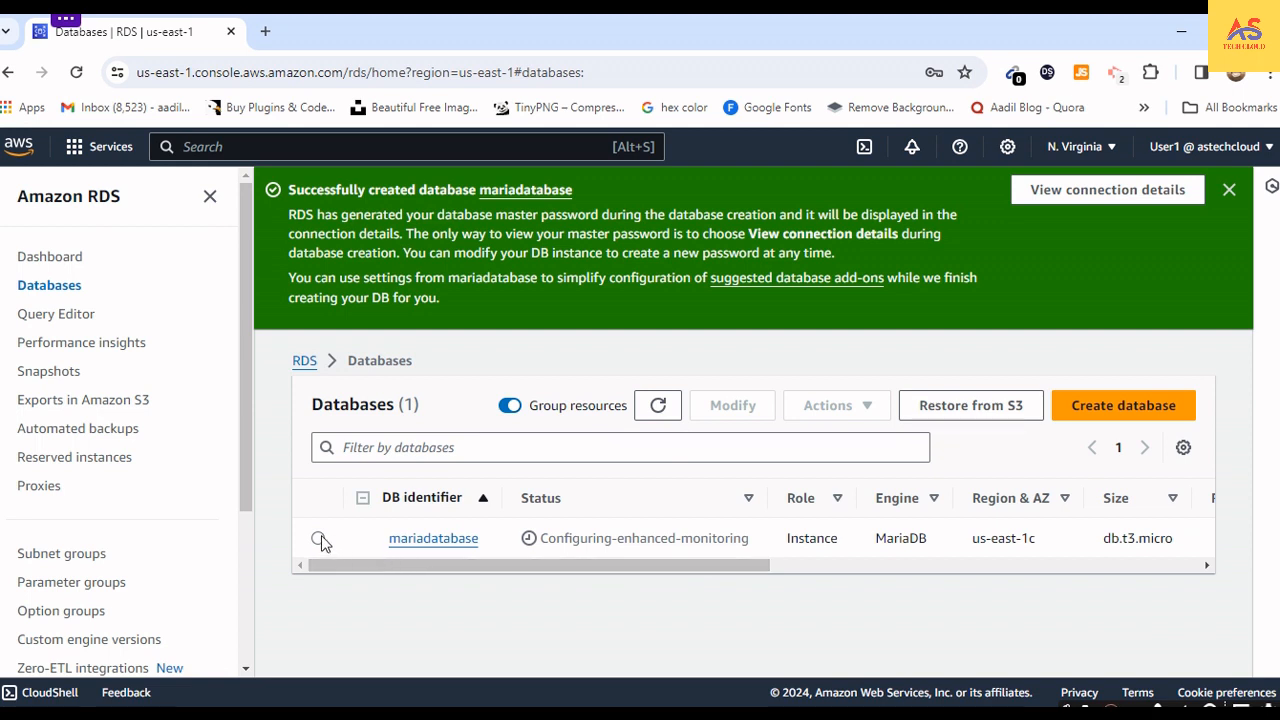
click(658, 407)
click(1143, 192)
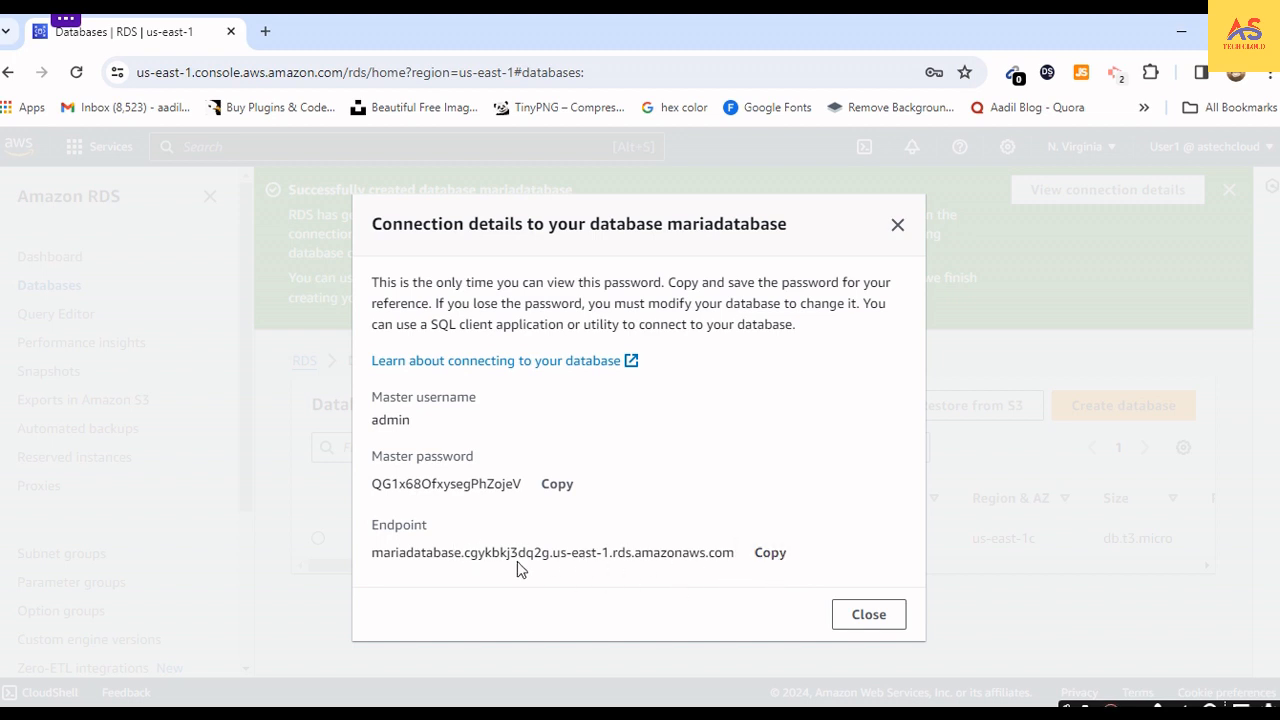
drag(375, 553, 757, 566)
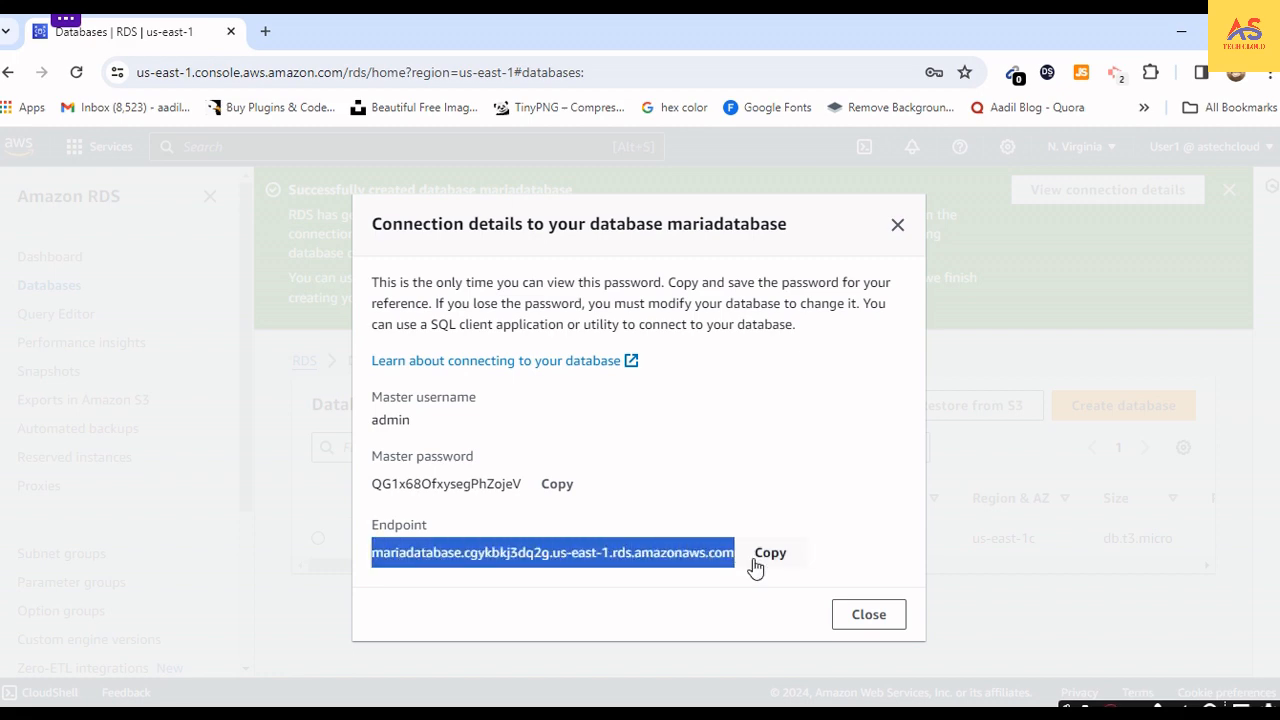
click(768, 556)
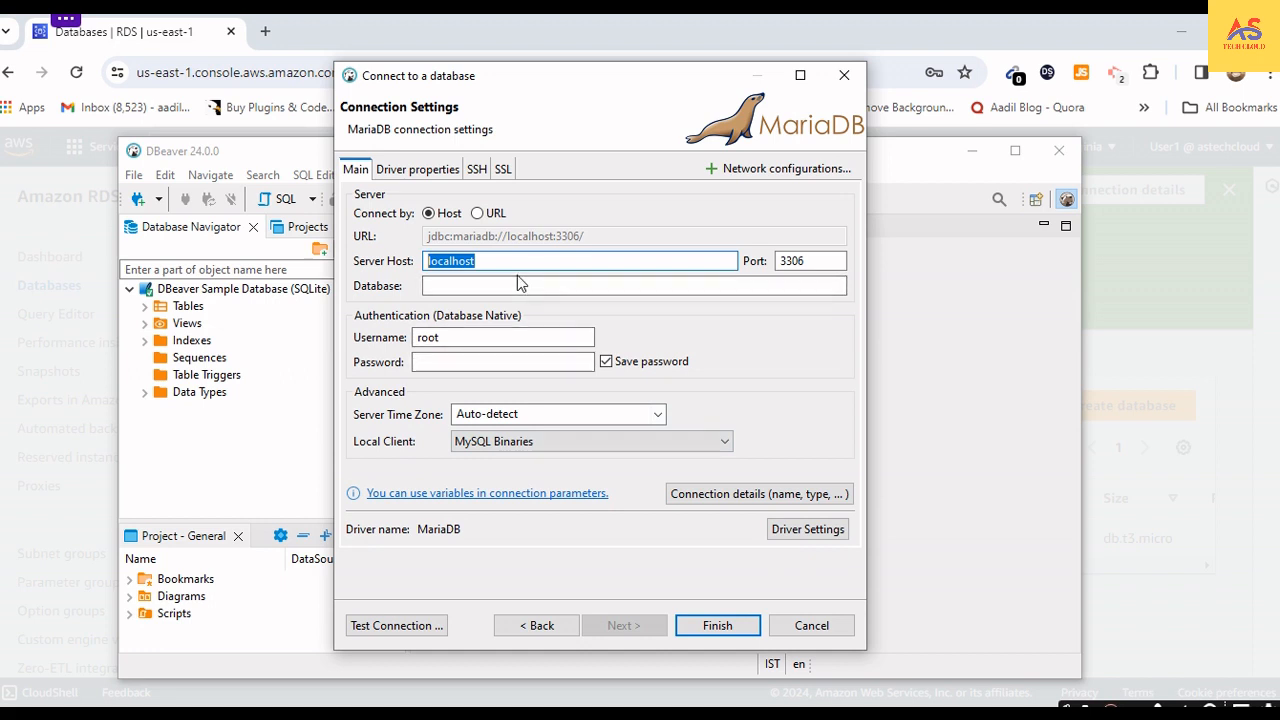
key(ctrl+v)
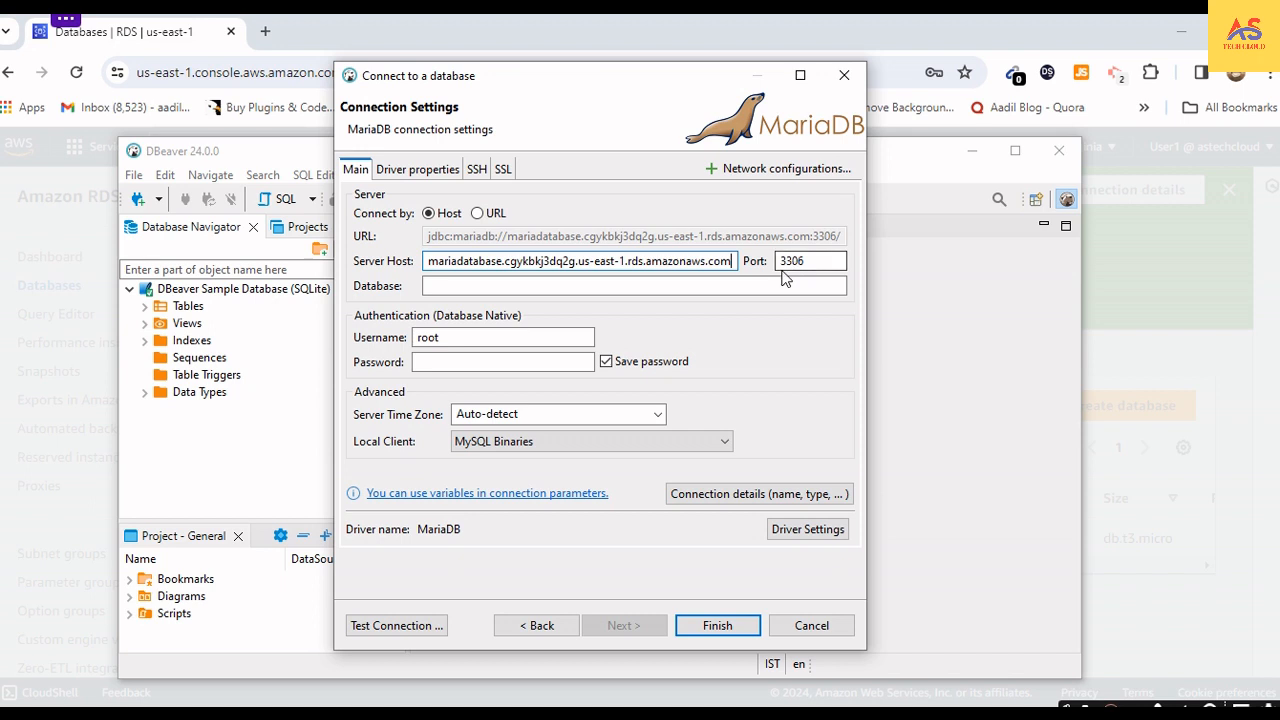
click(812, 262)
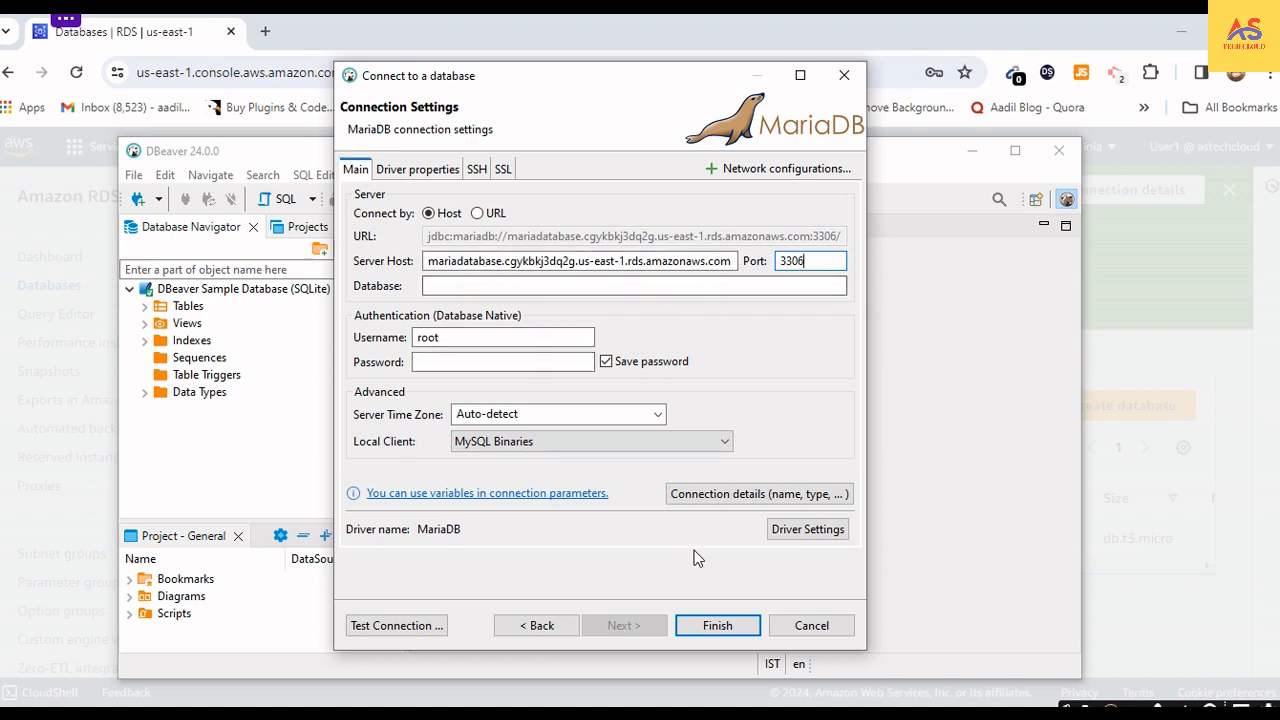
- Set the connection's username to admin and return to the database's connection details in the browser
click(476, 337)
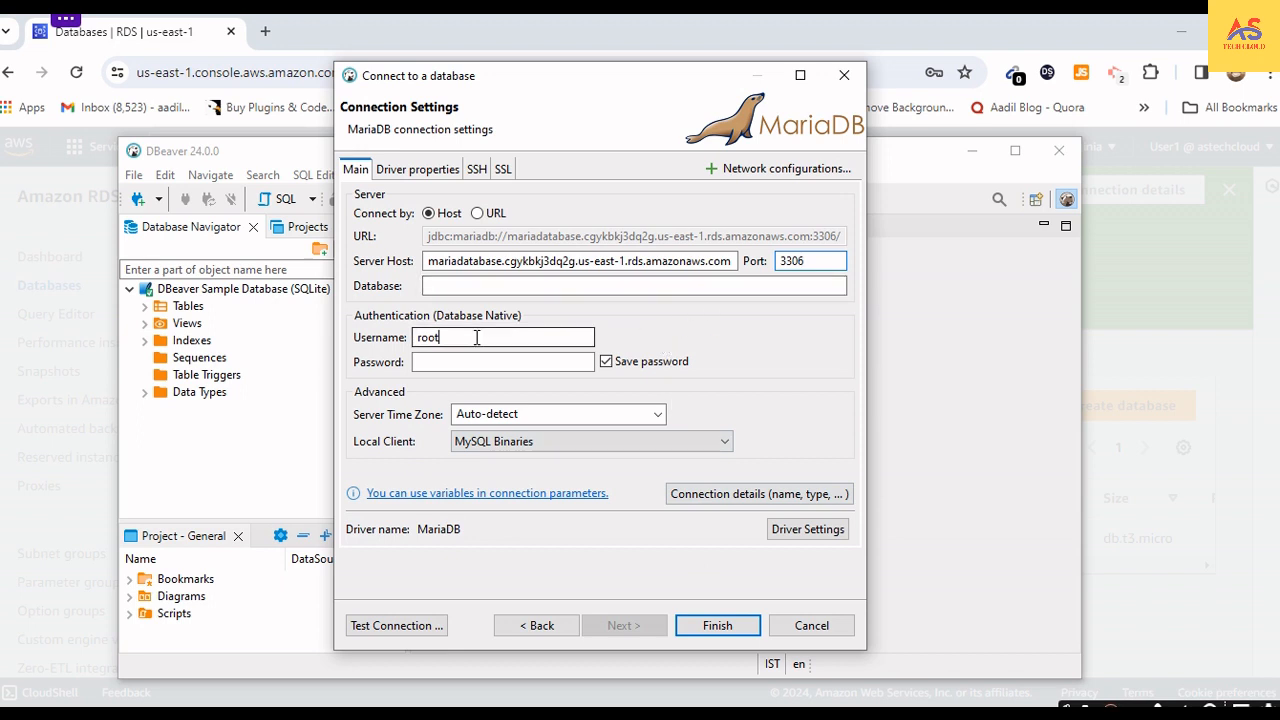
double_click(476, 337)
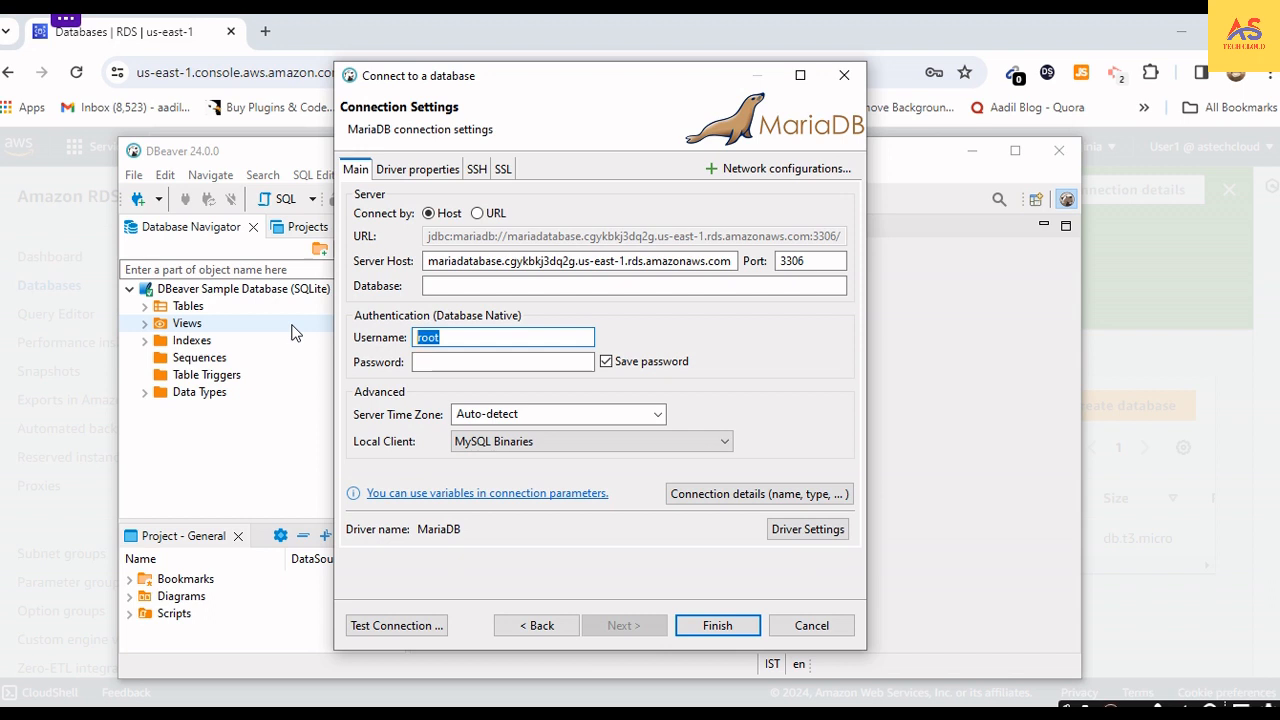
text(admin)
key(Tab)
key(alt+Tab)
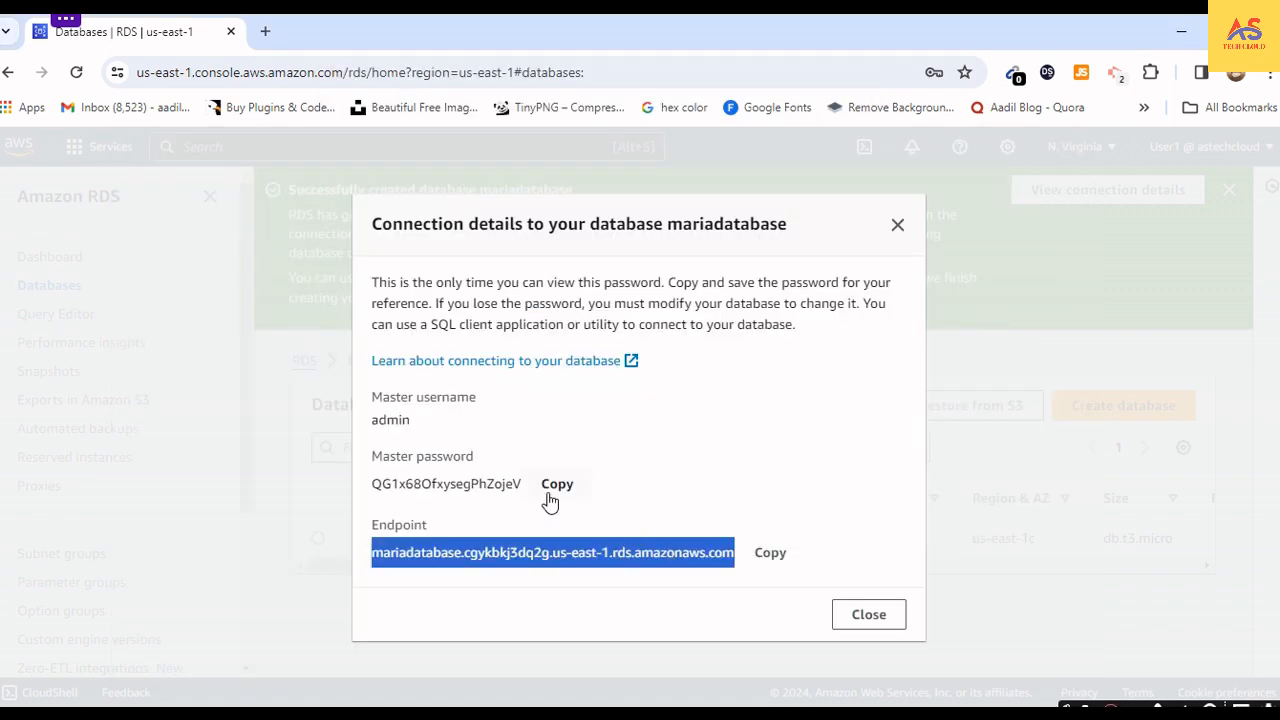
- Copy the master password from mariadatabase's connection details, paste it as the MariaDB connection's password in DBeaver, and return to the browser
click(553, 486)
click(641, 531)
key(alt+Tab)
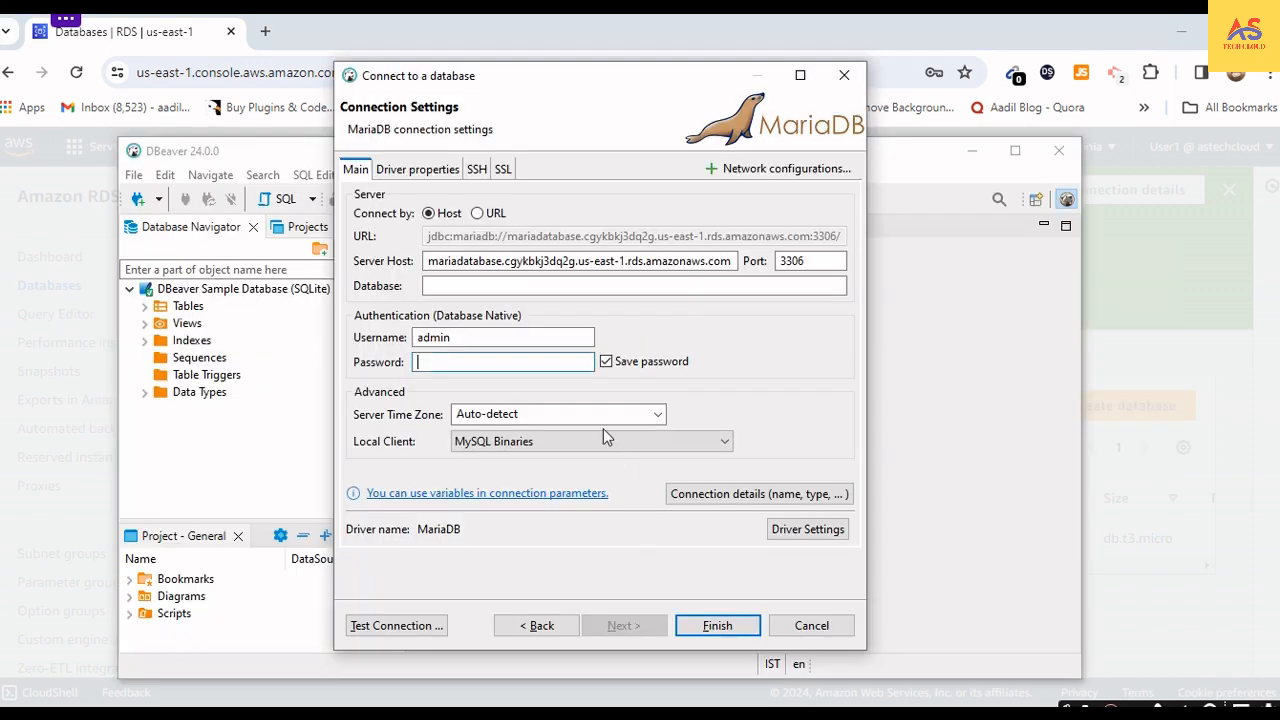
key(ctrl+v)
key(alt+Tab)
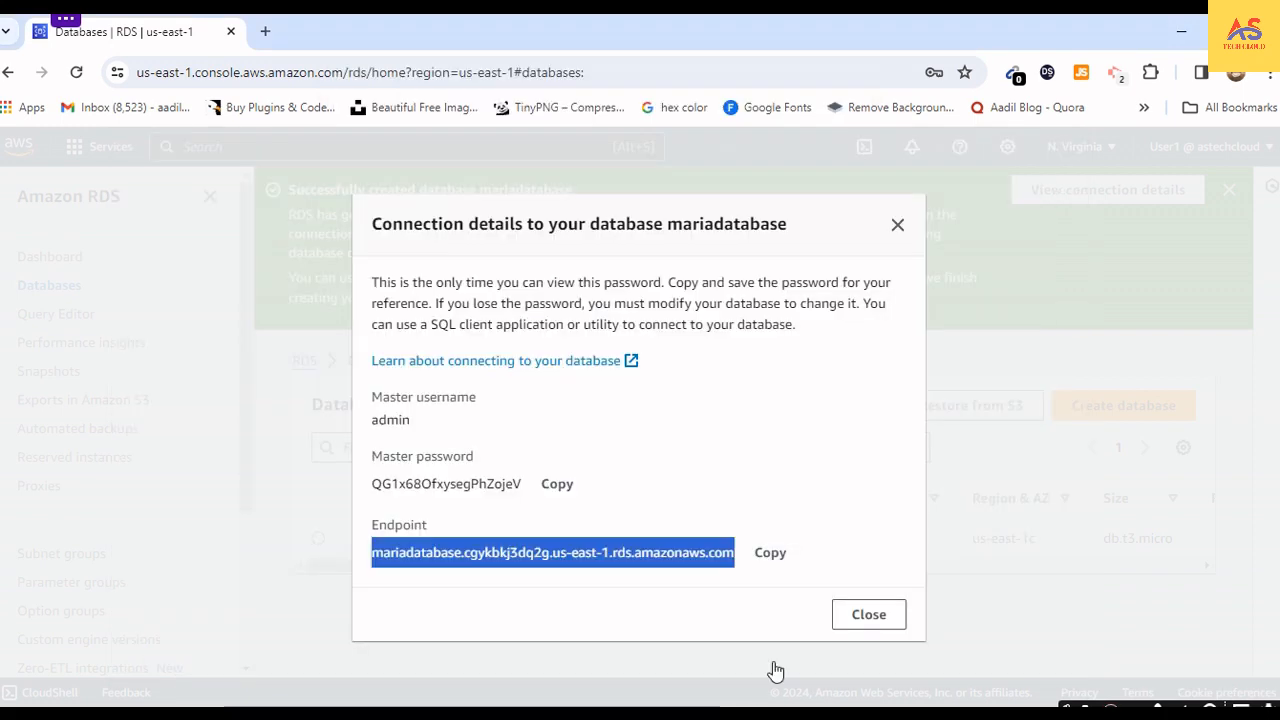
- Close mariadatabase's connection details and dismiss the database creation notice after refreshing the list
click(855, 620)
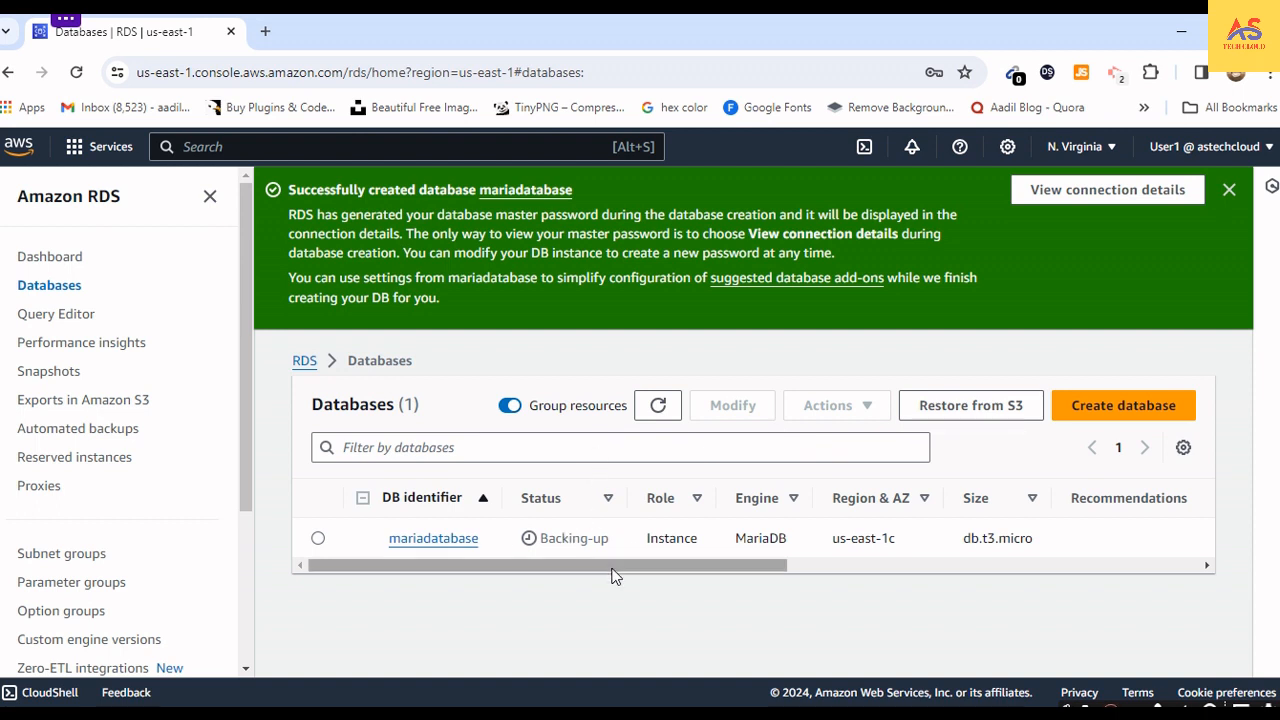
click(651, 414)
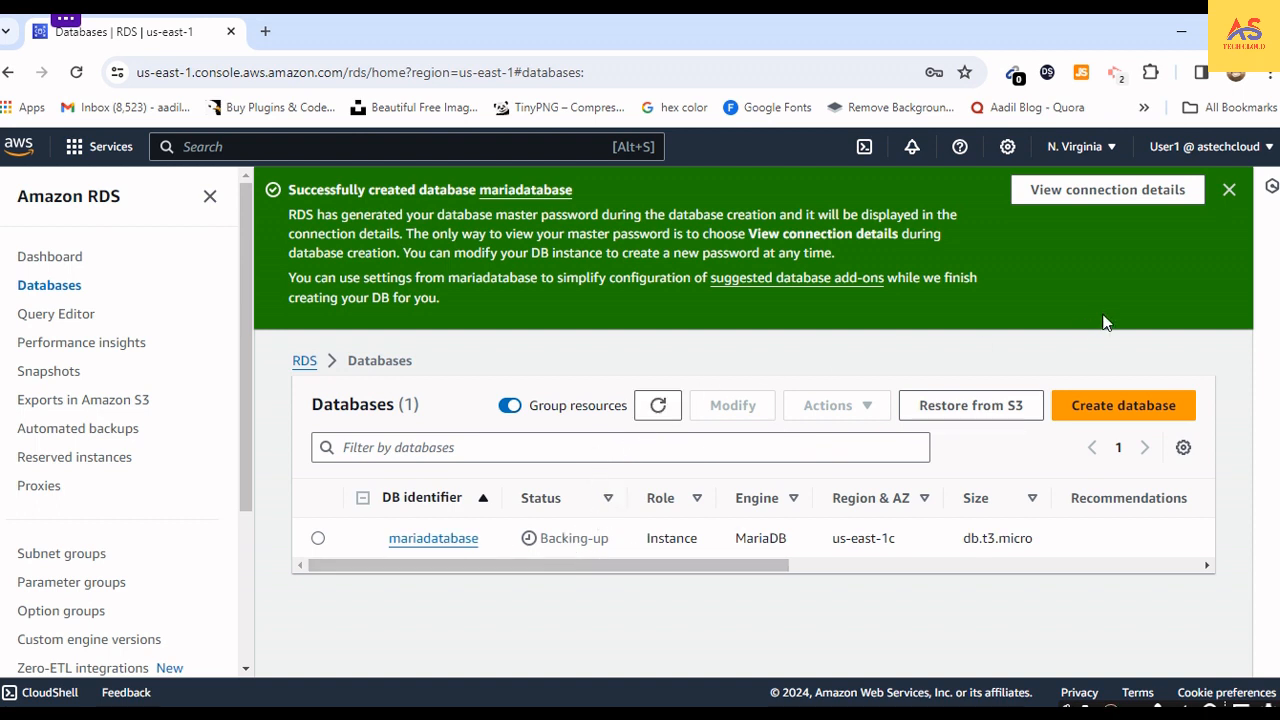
click(1229, 190)
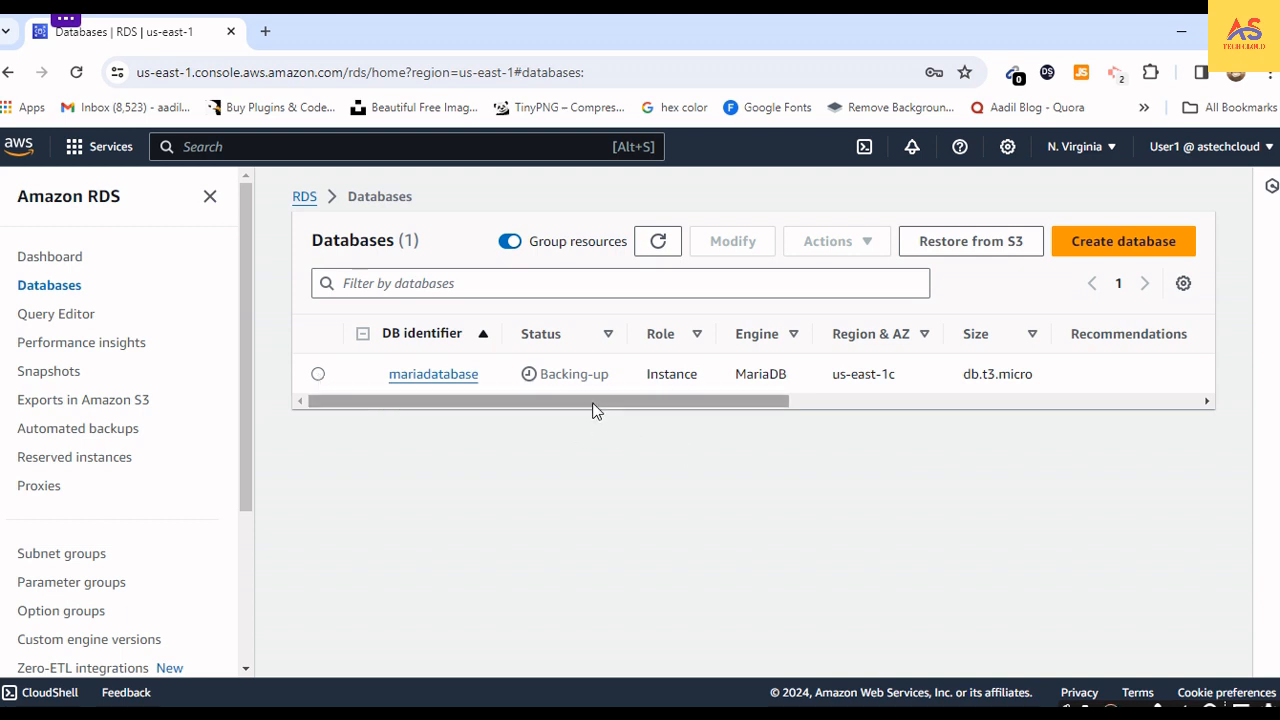
- Select mariadatabase and refresh the databases list repeatedly to check its status
drag(600, 401, 573, 405)
click(317, 375)
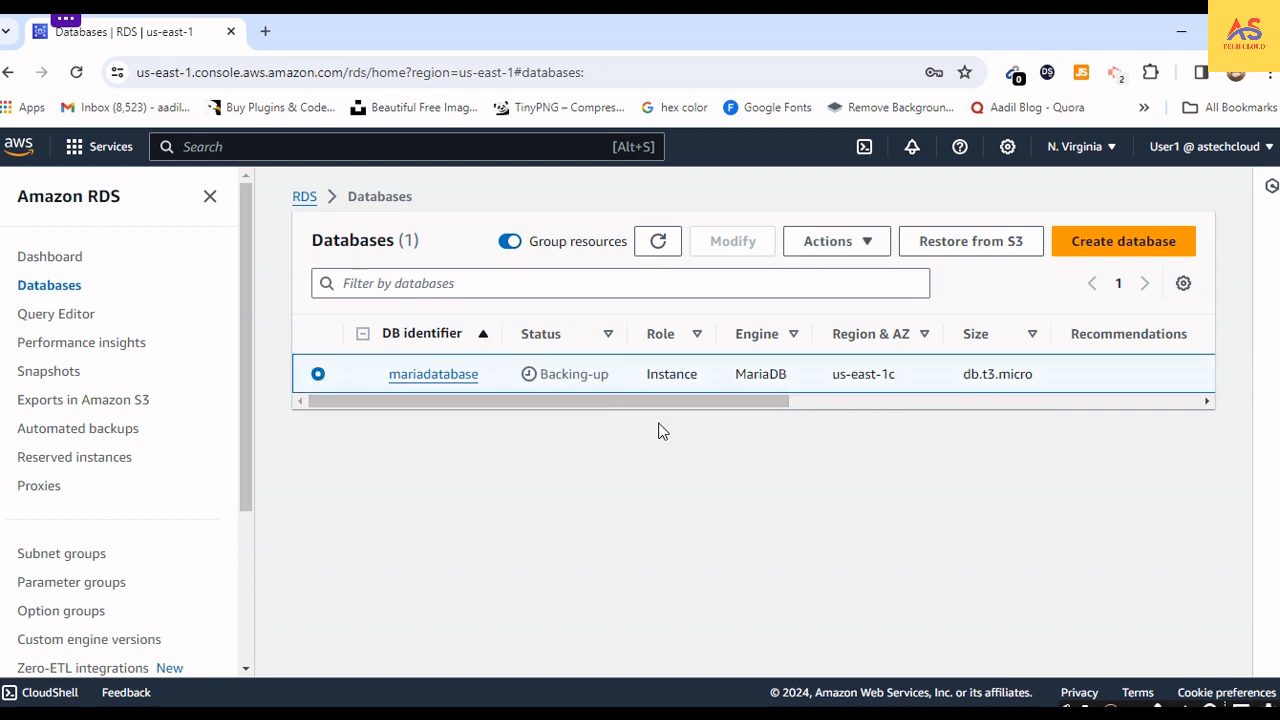
click(658, 242)
drag(666, 400, 625, 405)
click(658, 241)
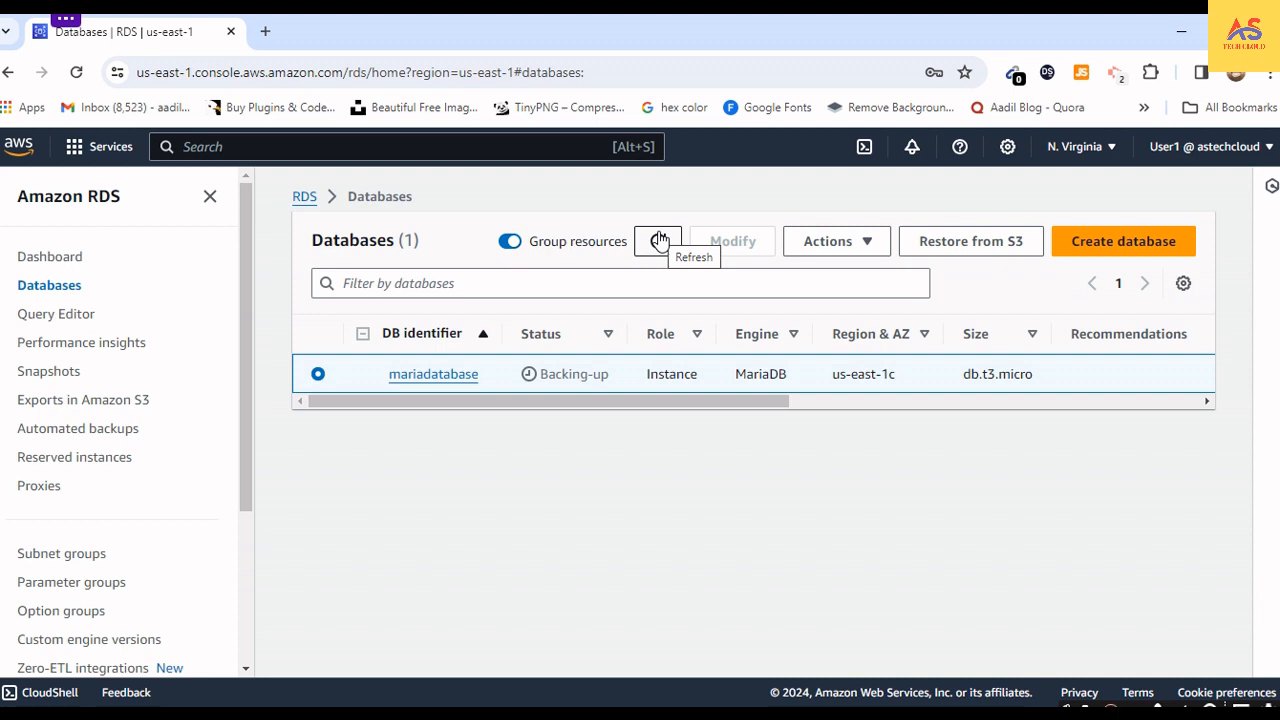
click(659, 240)
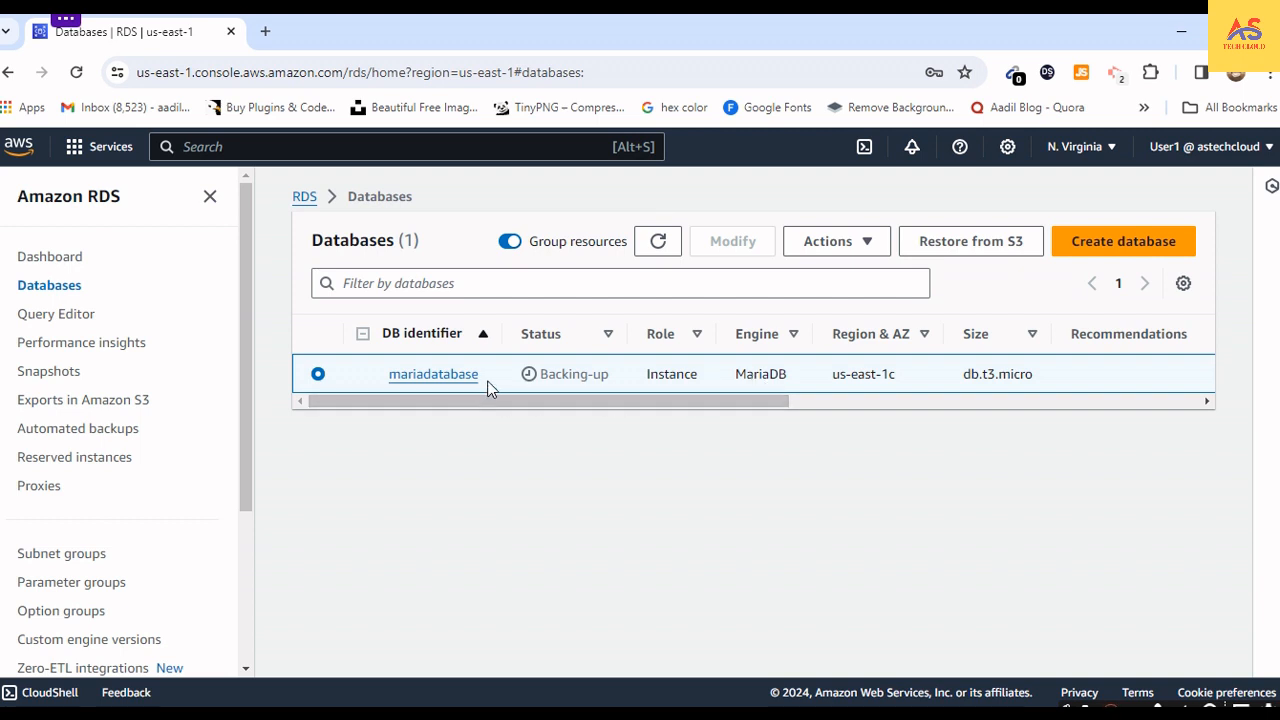
- Review the database identifier and the region and availability zone listed for mariadatabase
drag(488, 389, 396, 384)
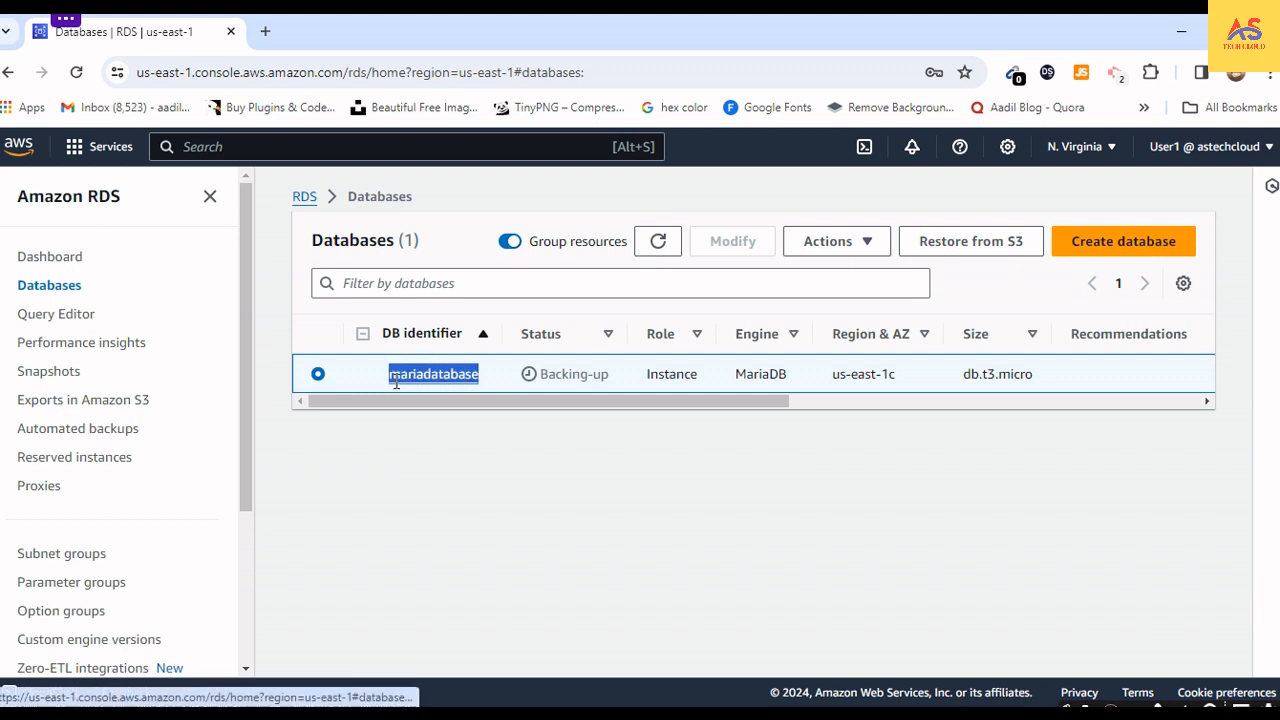
click(573, 431)
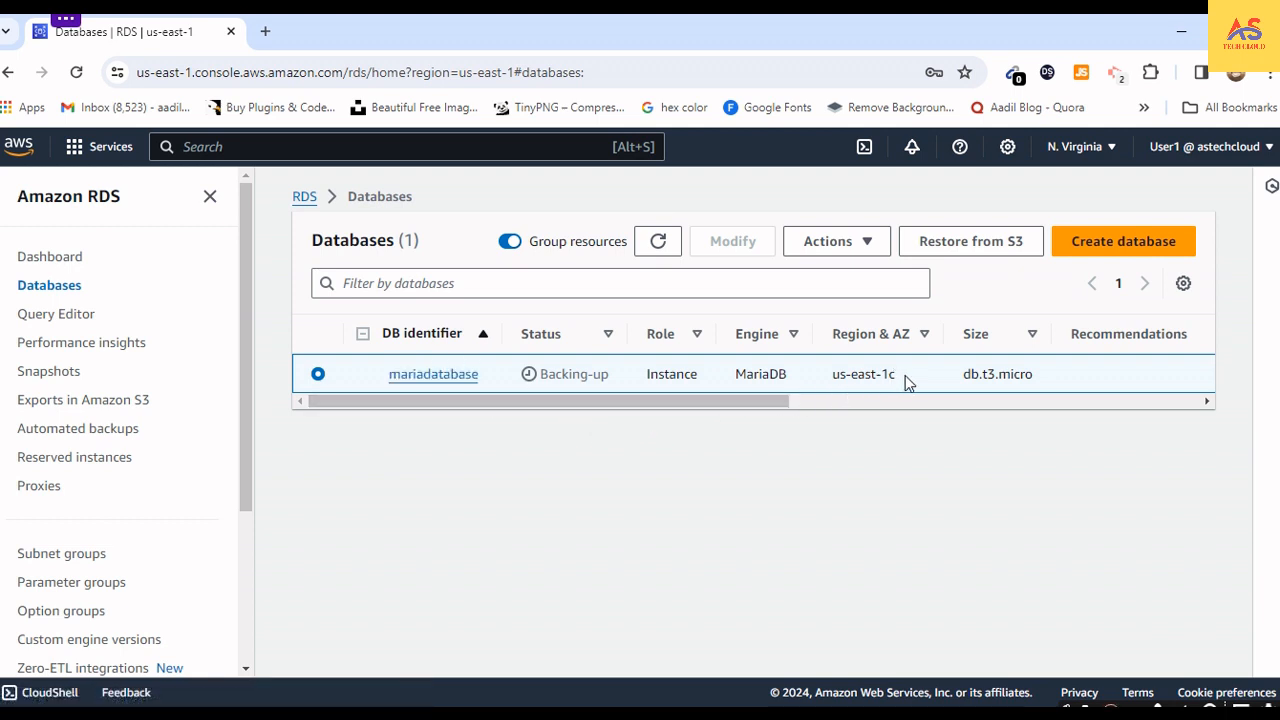
drag(905, 375, 830, 381)
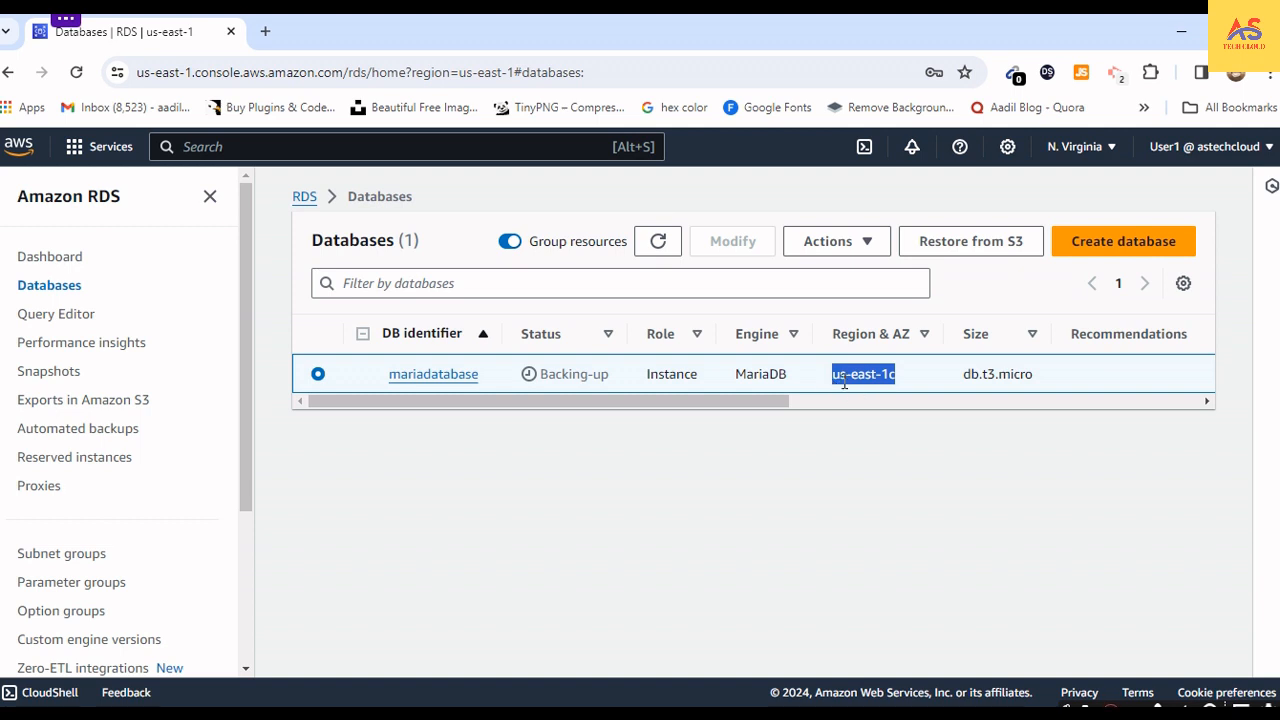
click(870, 380)
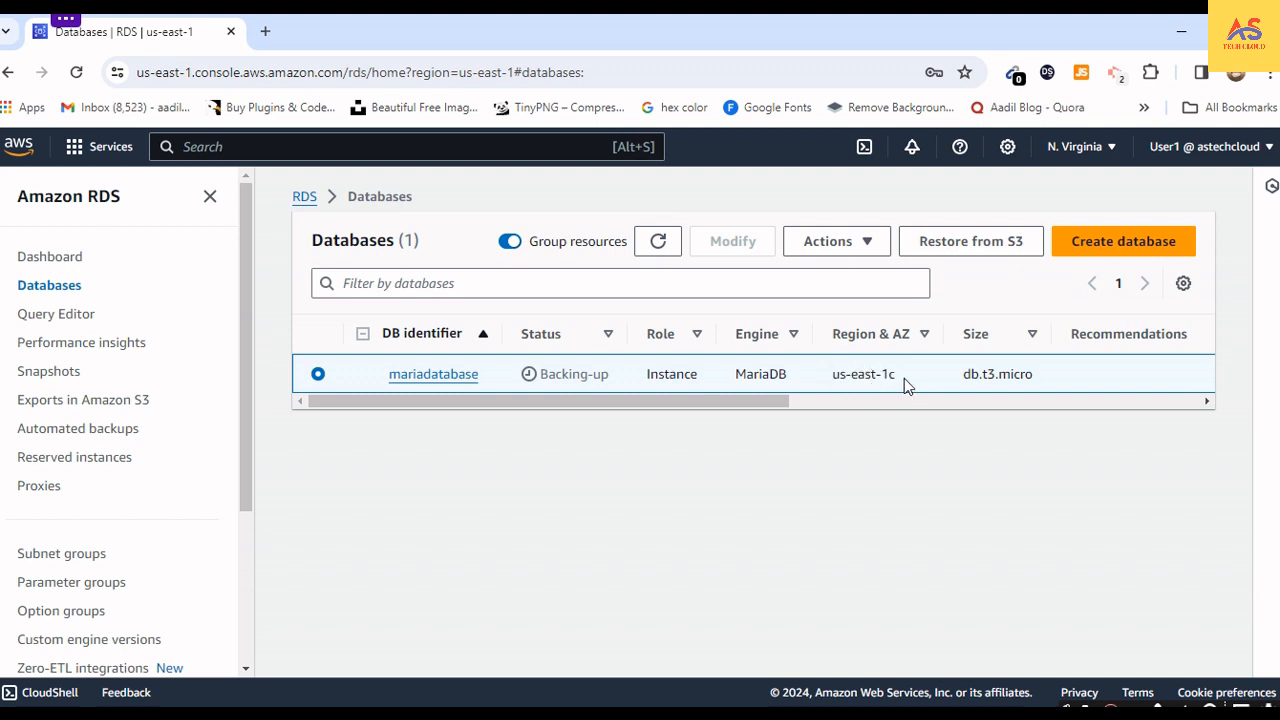
drag(888, 377, 826, 381)
click(897, 379)
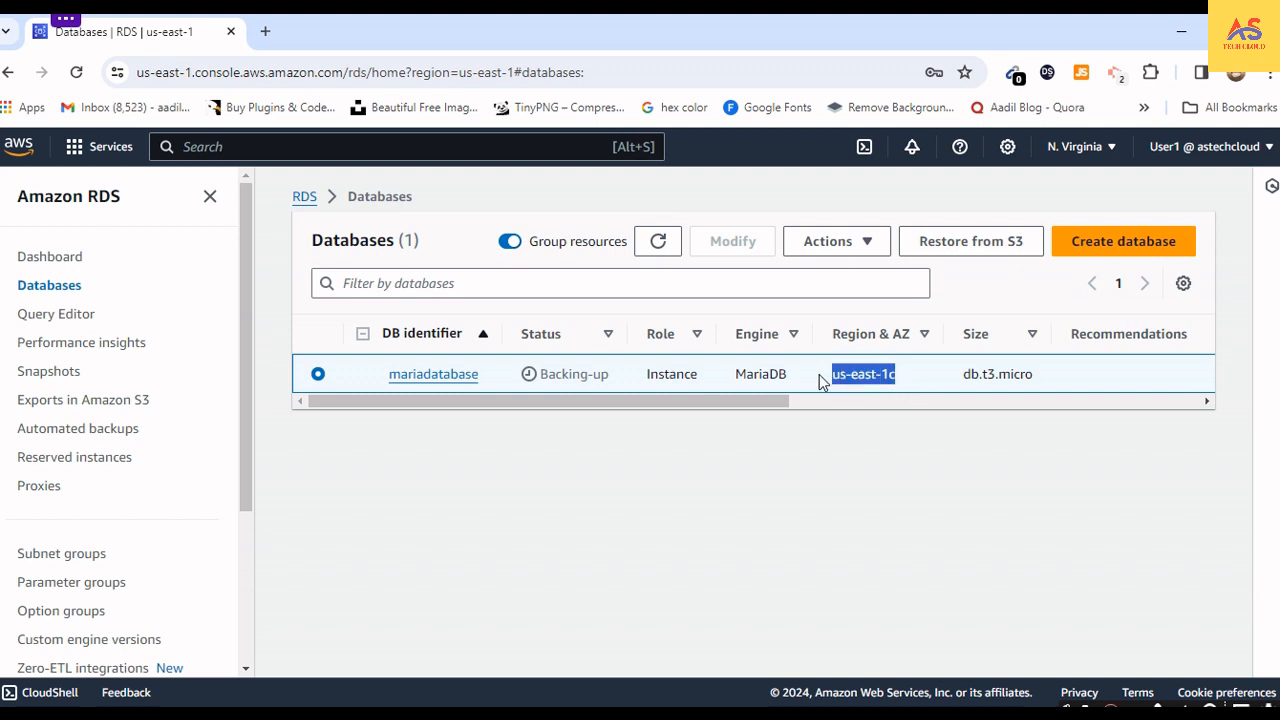
click(908, 385)
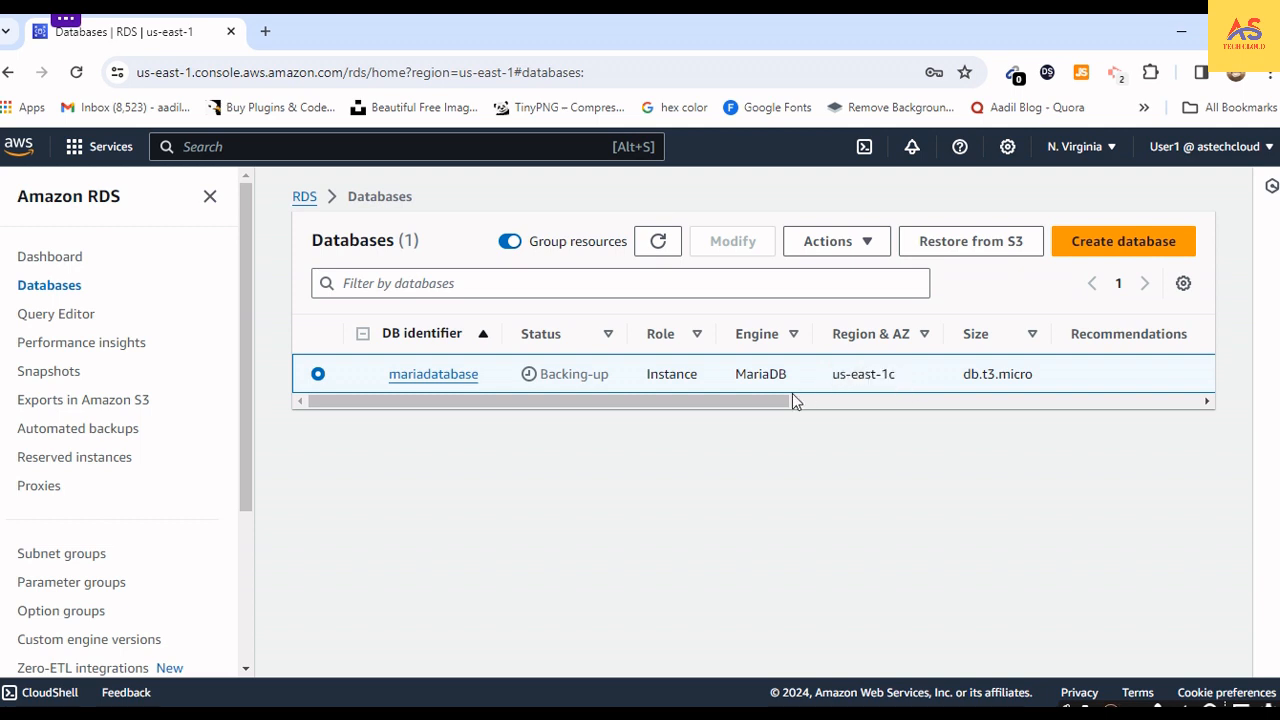
- Examine mariadatabase's remaining details in the list, including its size, current activity, VPC and Multi-AZ setting
drag(781, 404, 914, 404)
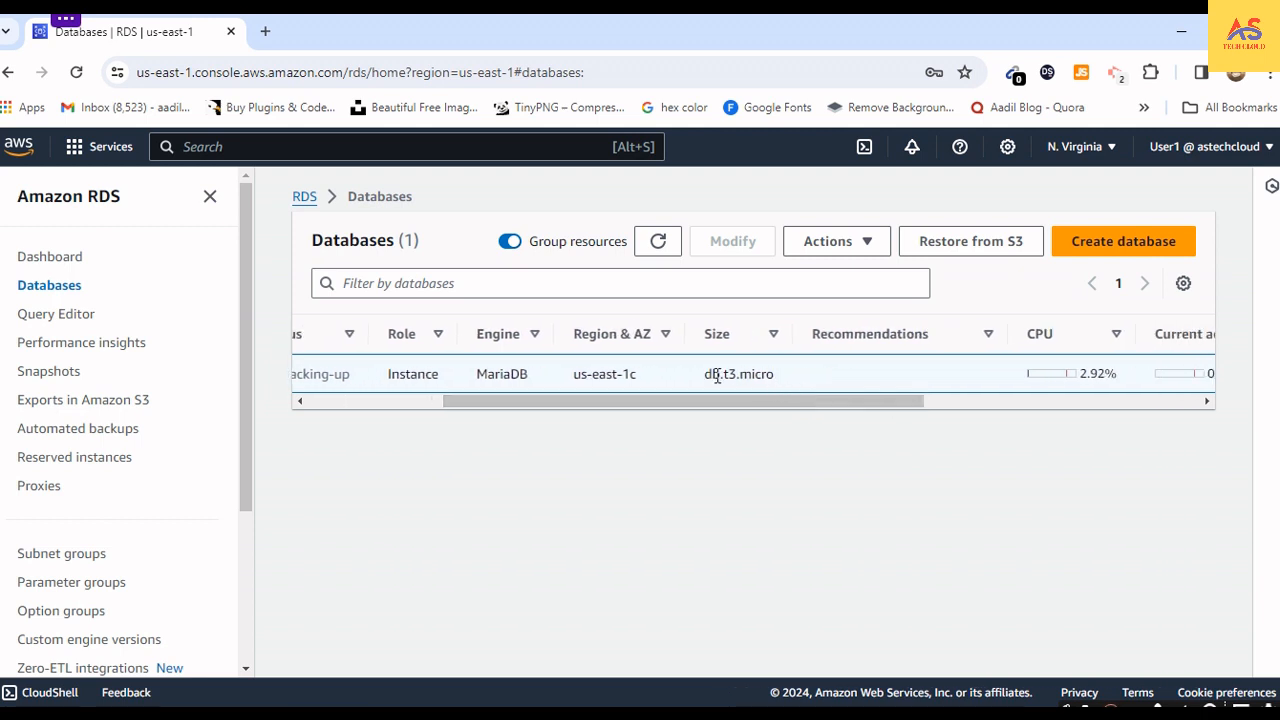
drag(702, 382, 788, 389)
drag(772, 410, 951, 406)
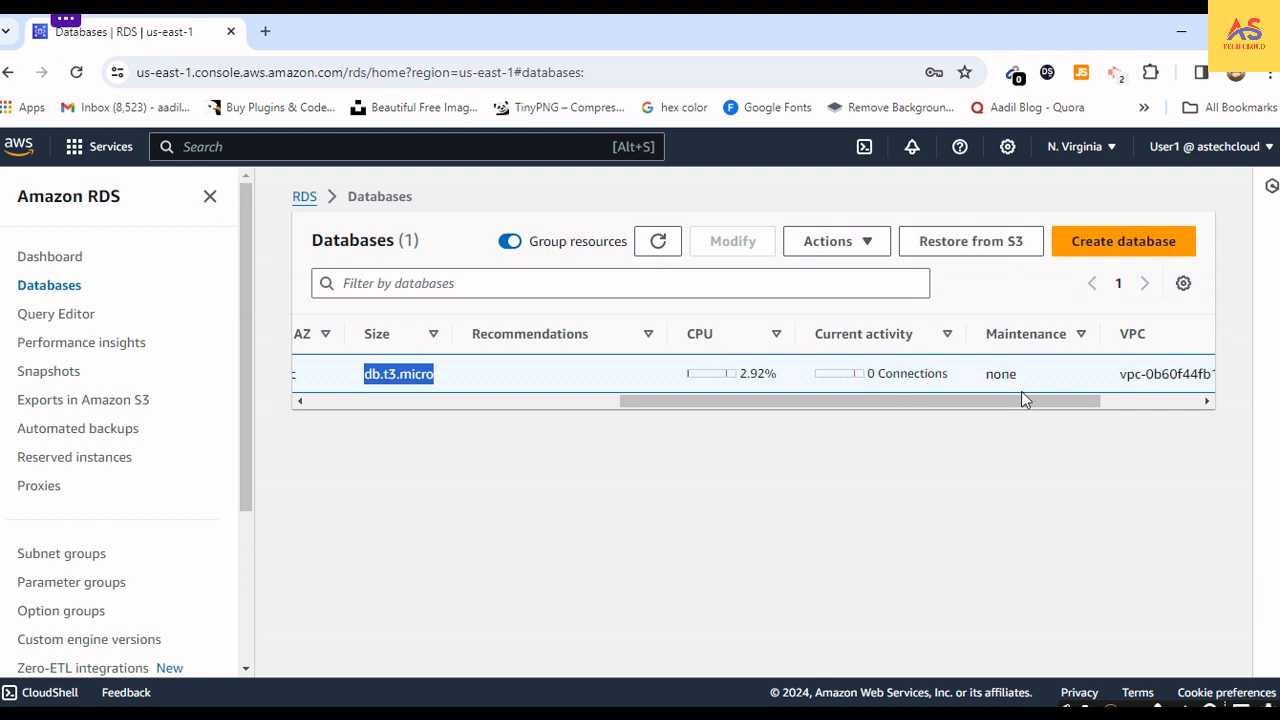
drag(1020, 405, 1108, 402)
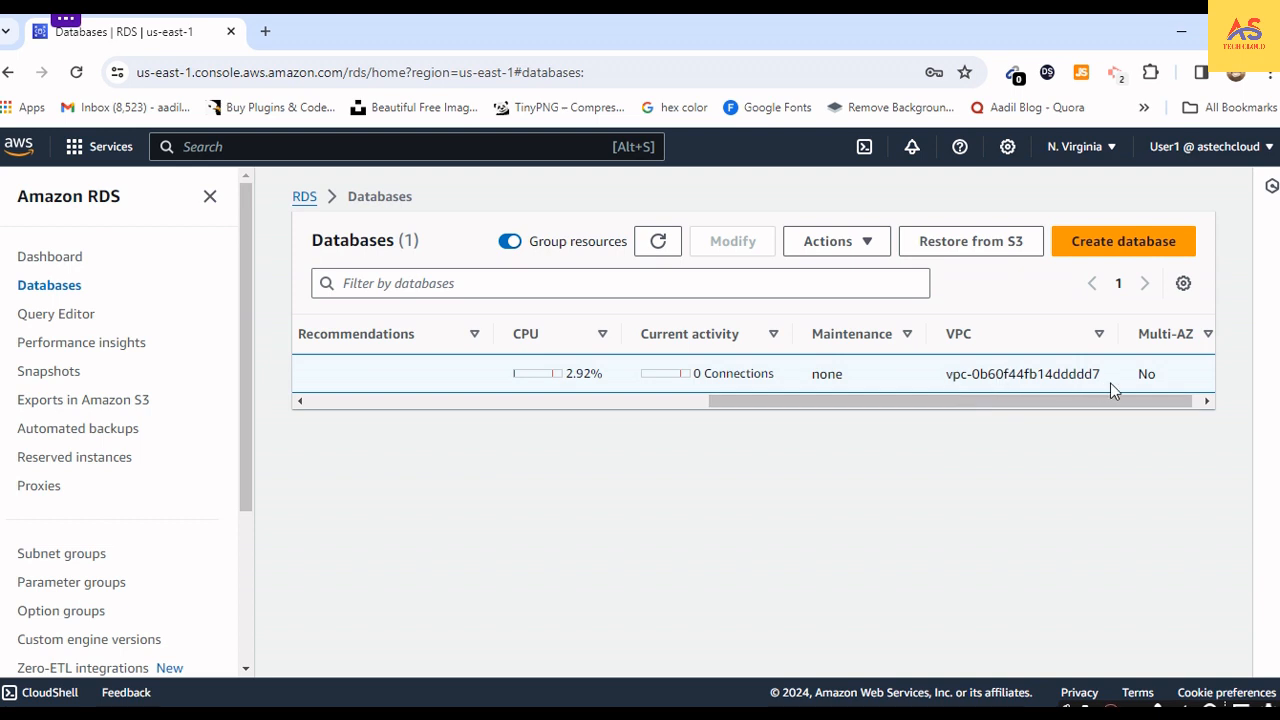
drag(1110, 382, 1026, 403)
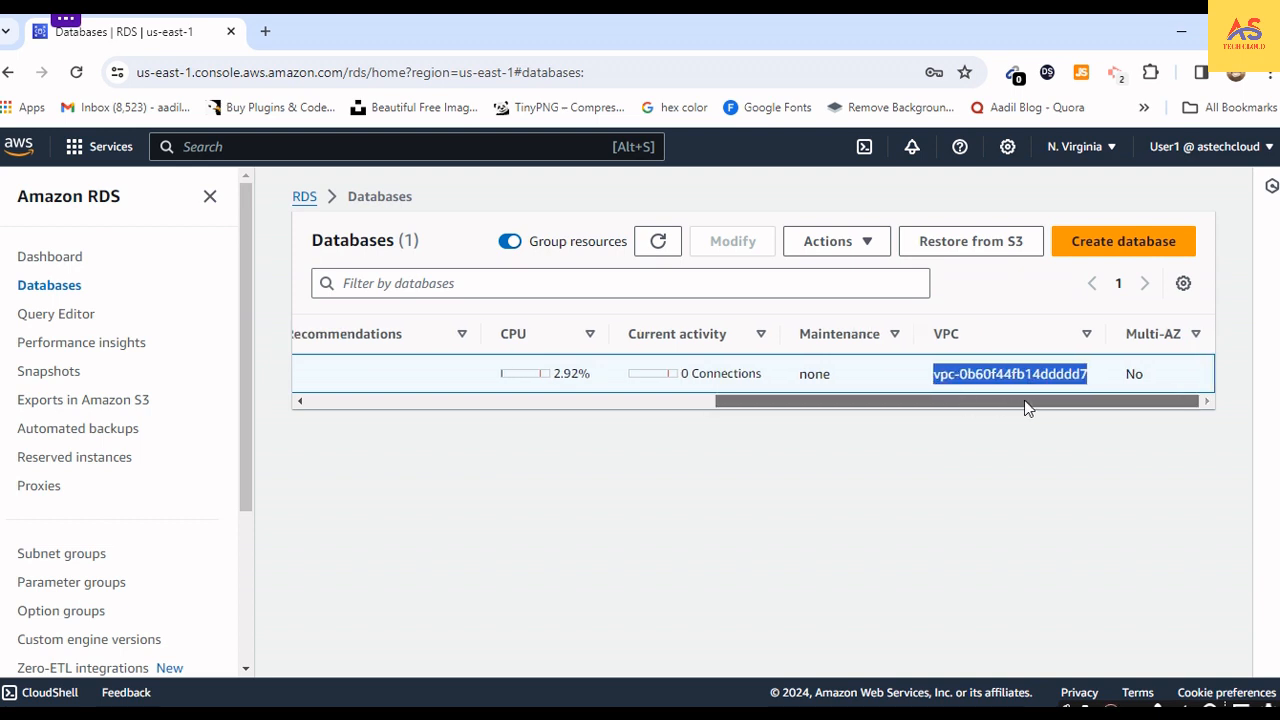
click(1155, 376)
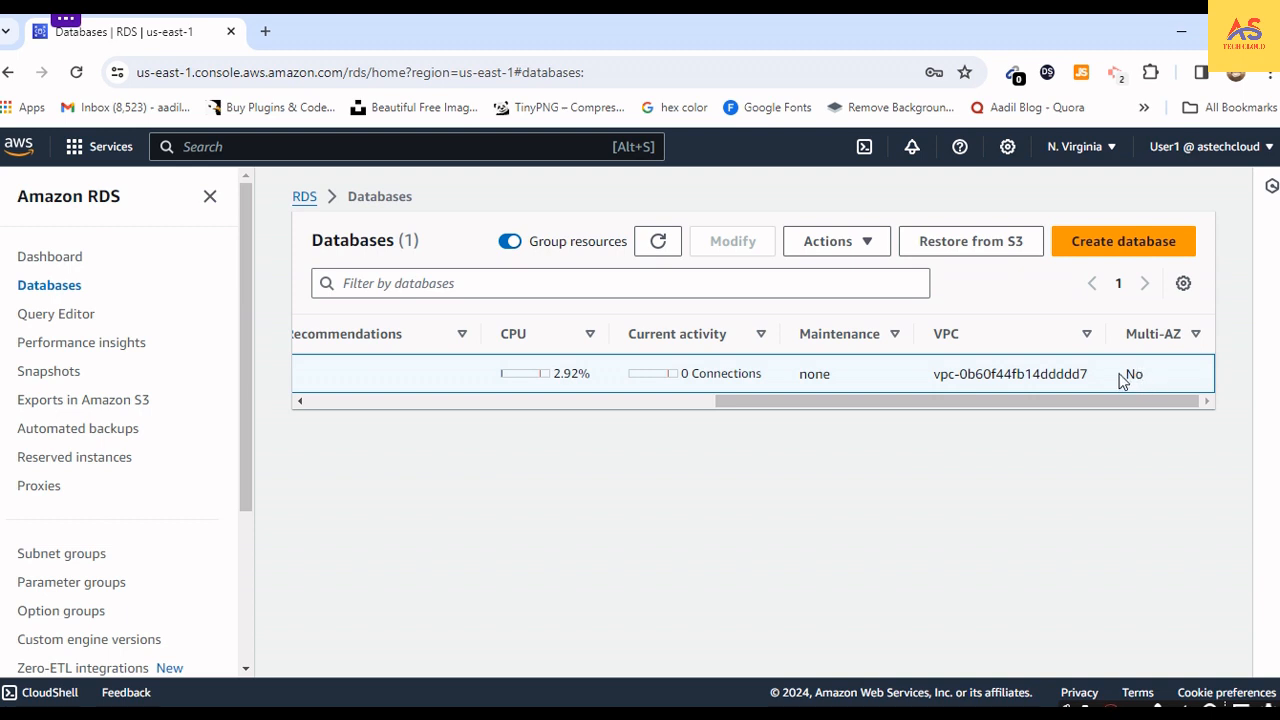
double_click(1134, 373)
drag(1129, 401, 582, 401)
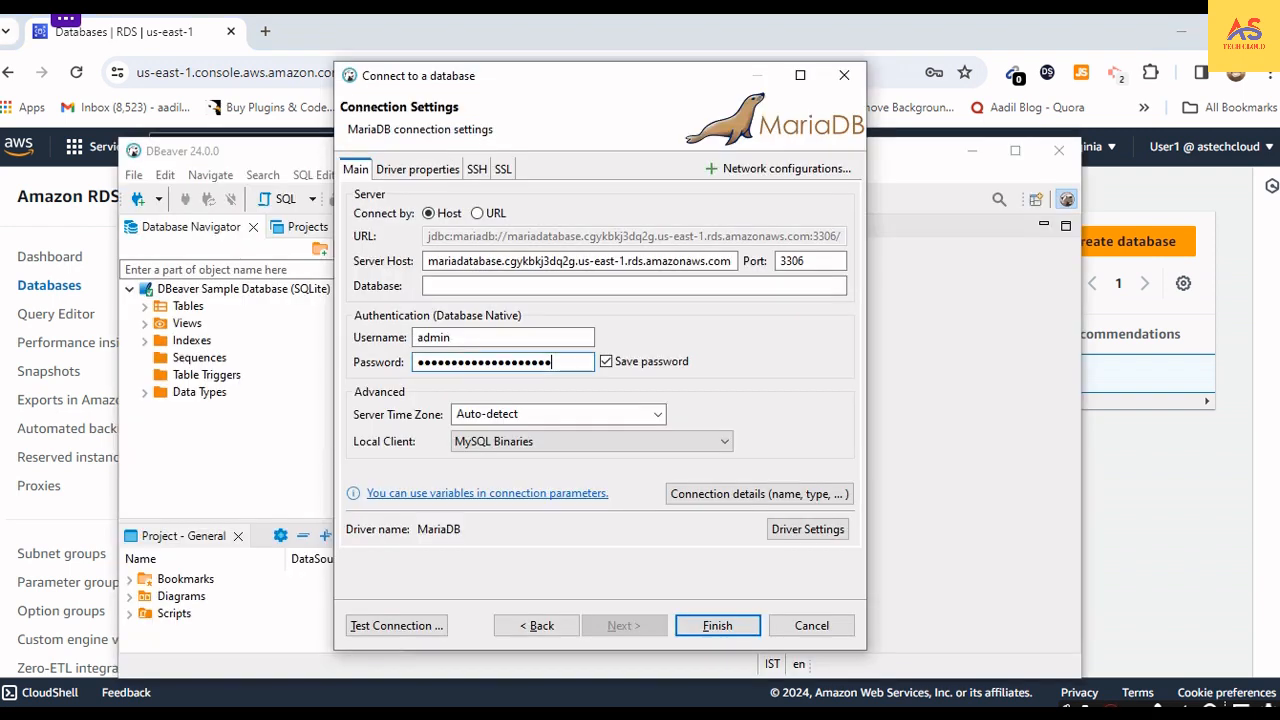
- Finish creating the MariaDB connection in DBeaver and connect to it, downloading the required driver files
click(729, 630)
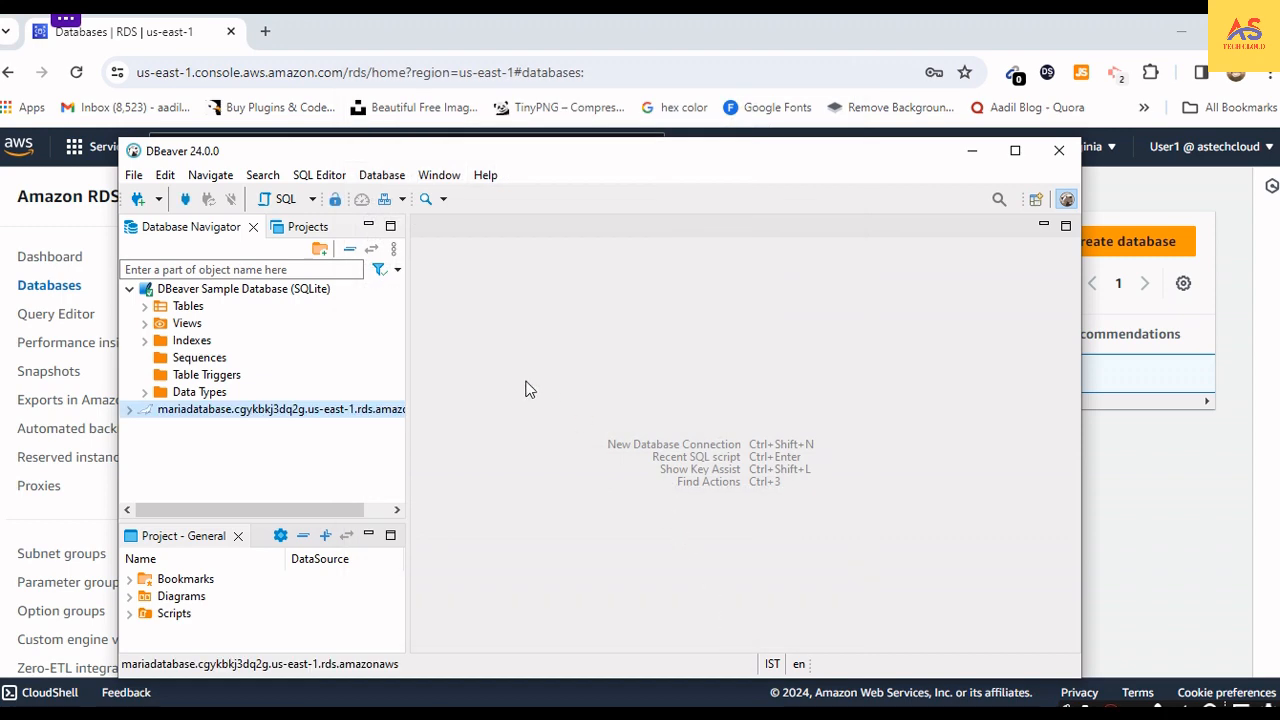
click(129, 410)
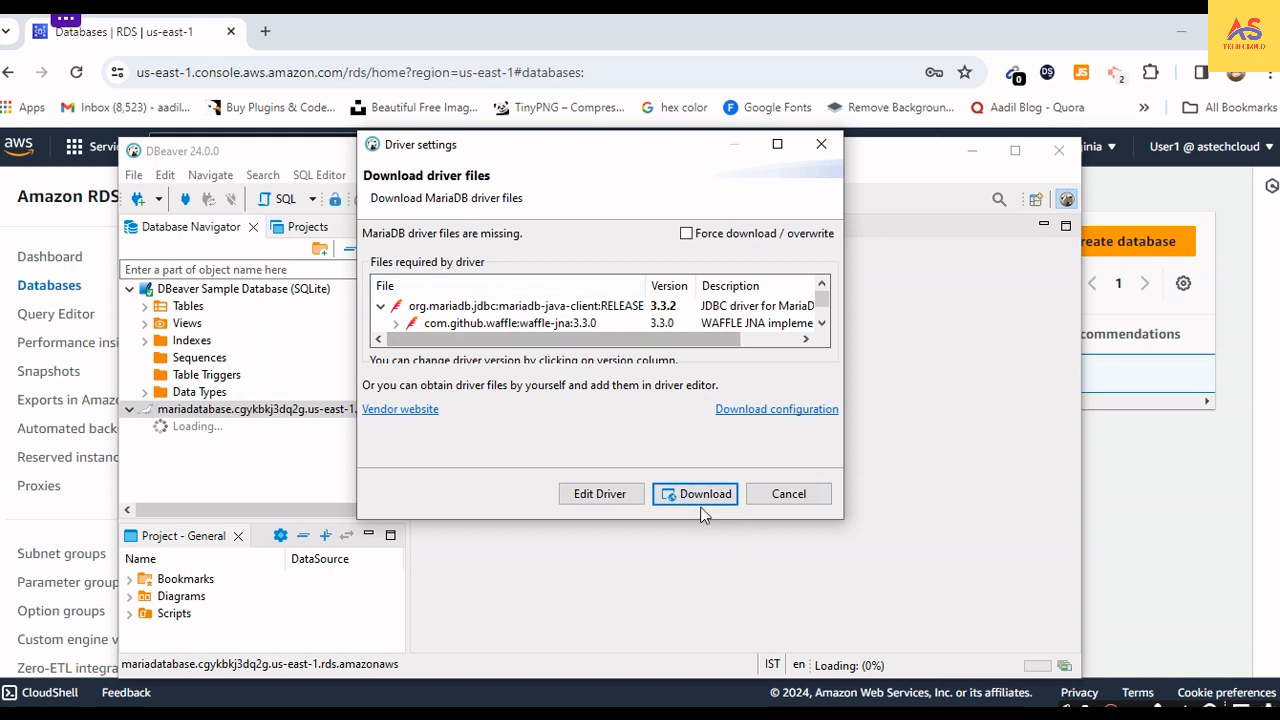
click(697, 495)
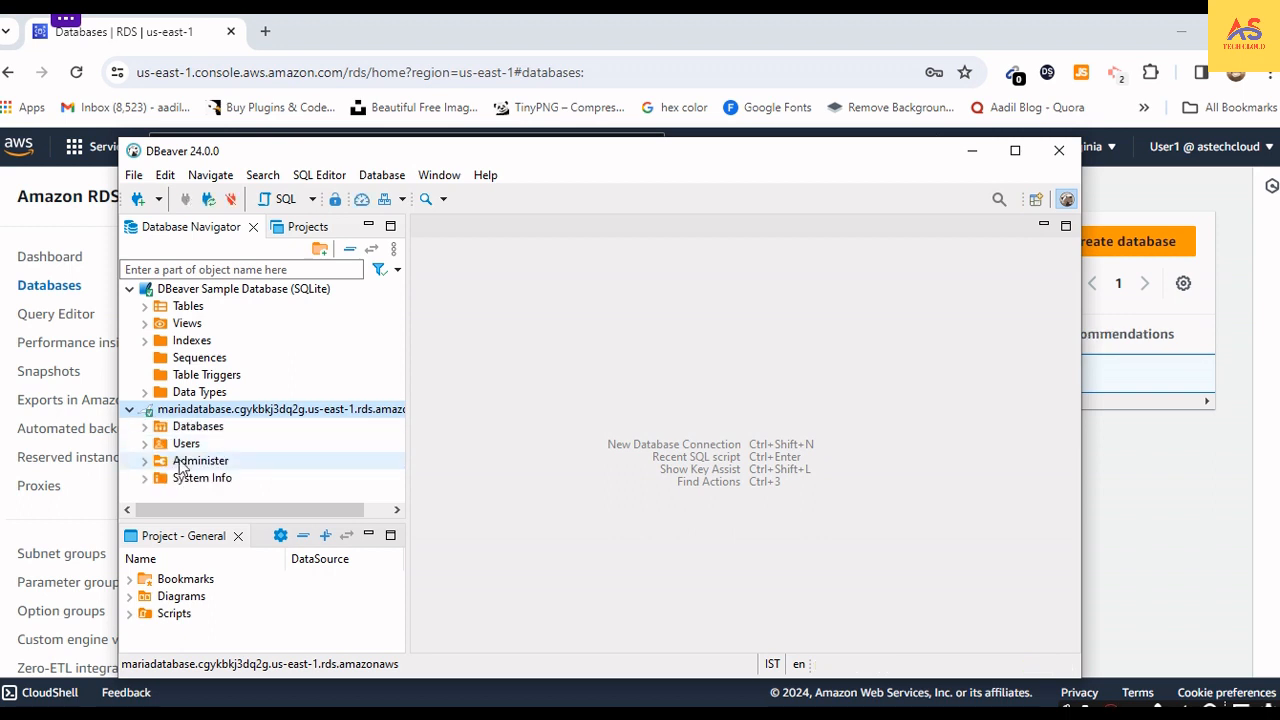
- Examine the Databases, Users, Administer and System Info contents of the mariadatabase connection, and collapse the connection
click(145, 427)
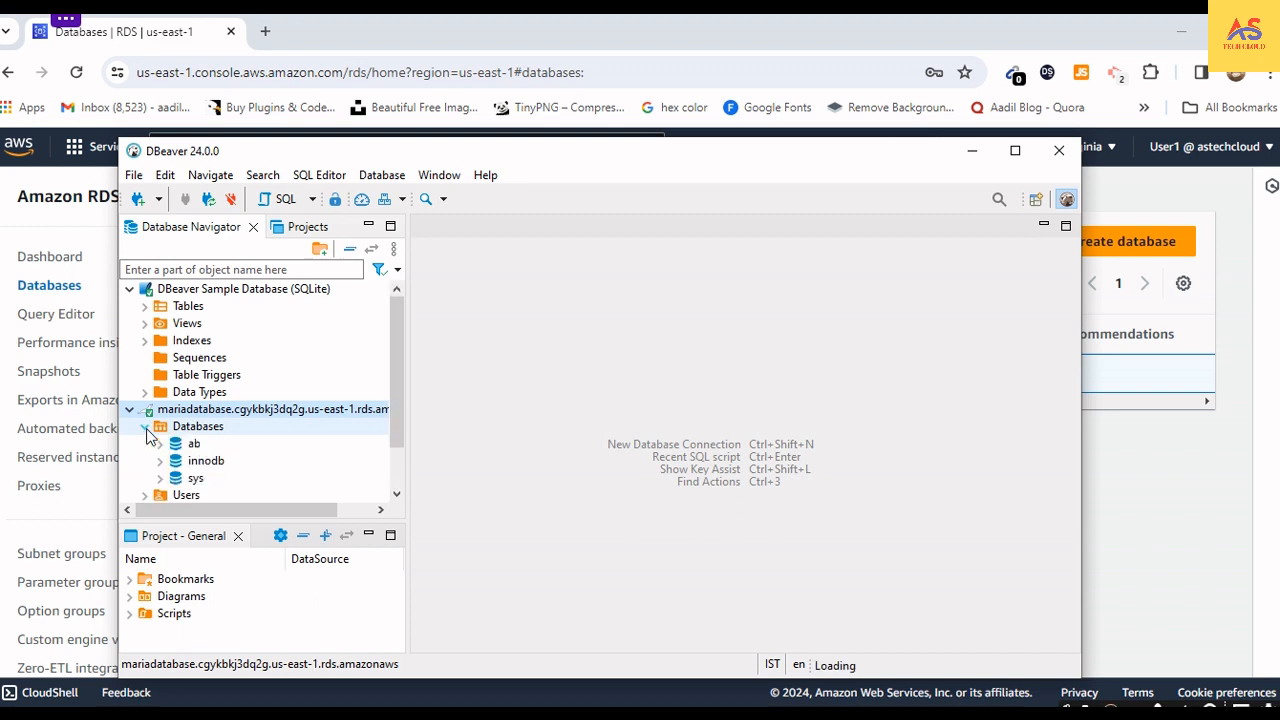
scroll(205, 457, down, 1)
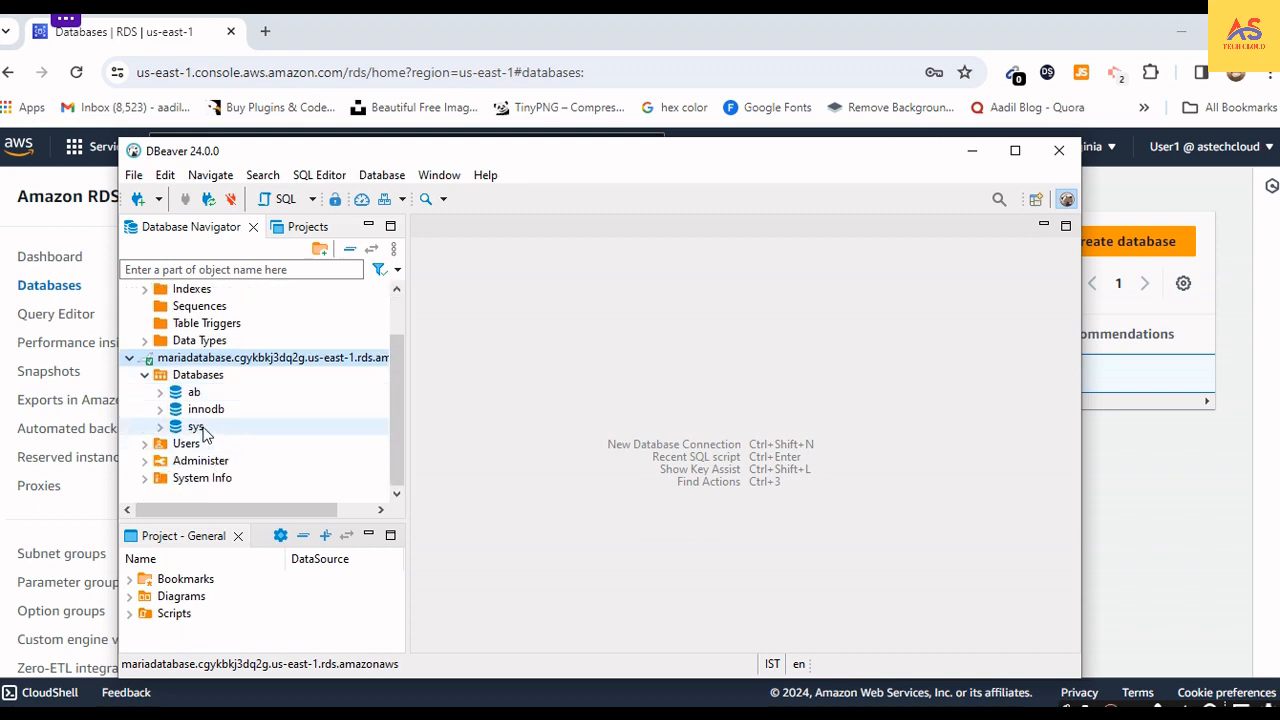
click(145, 443)
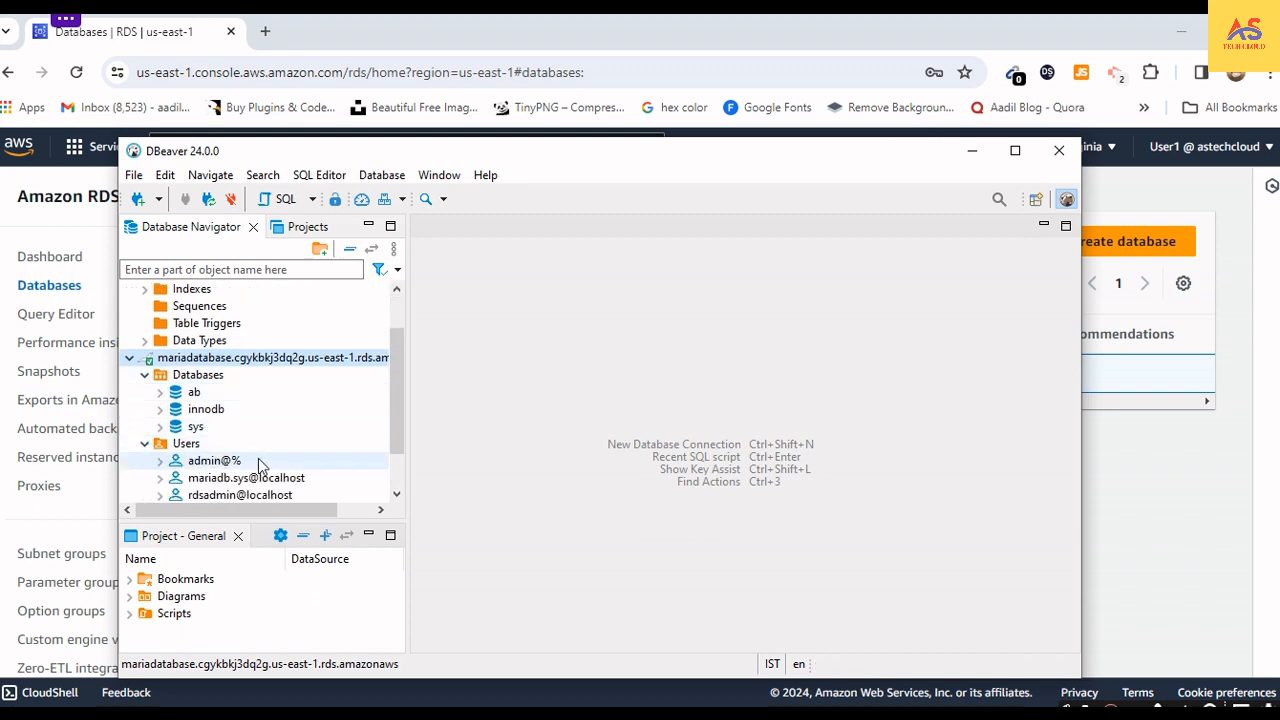
scroll(258, 460, down, 1)
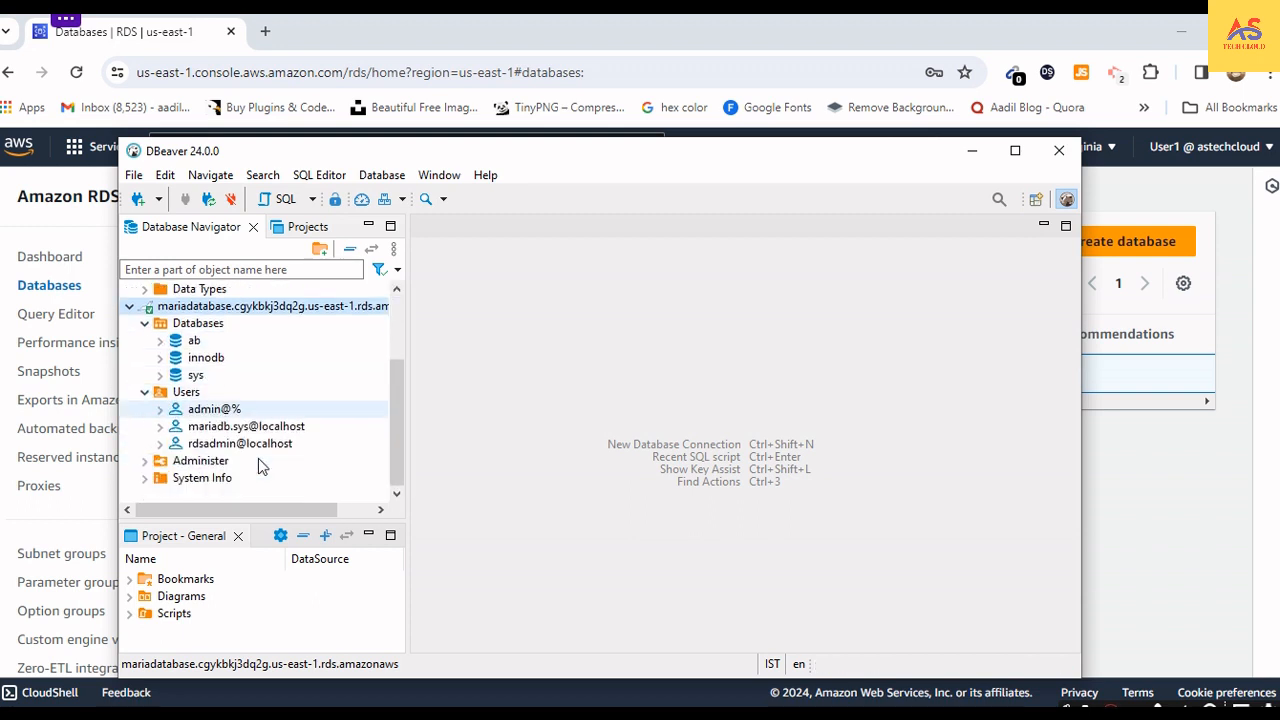
click(145, 461)
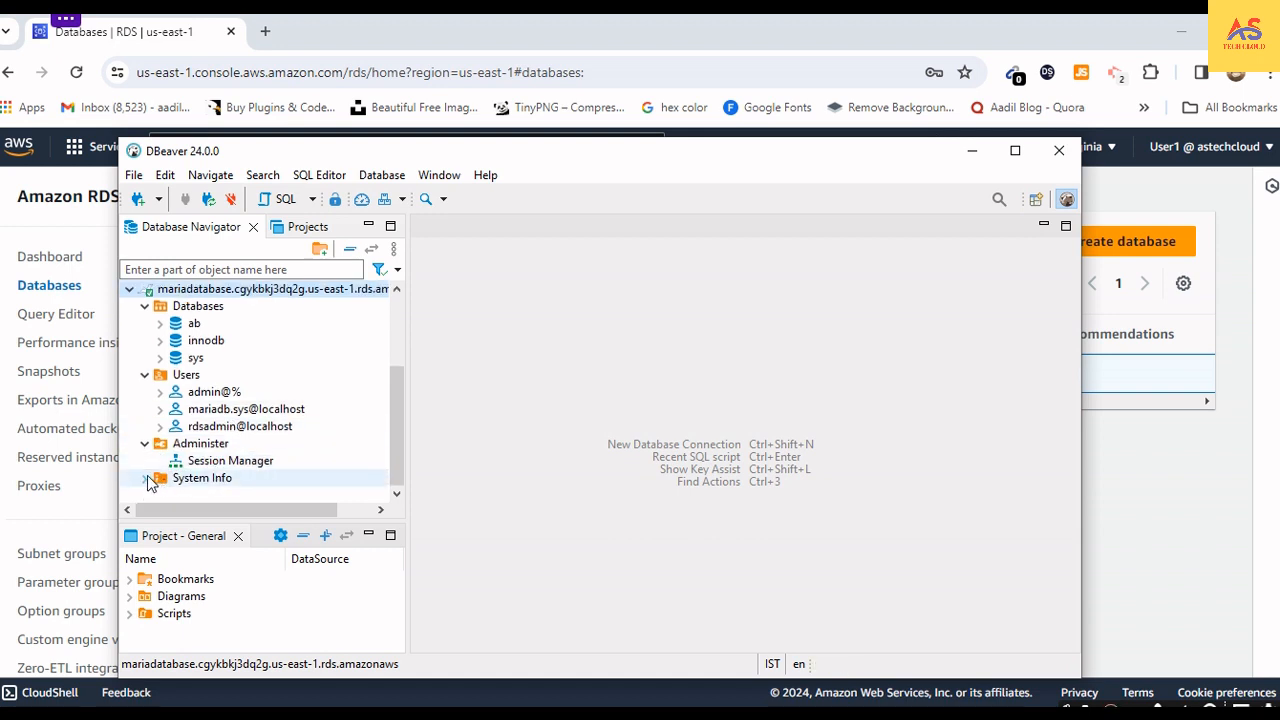
click(147, 478)
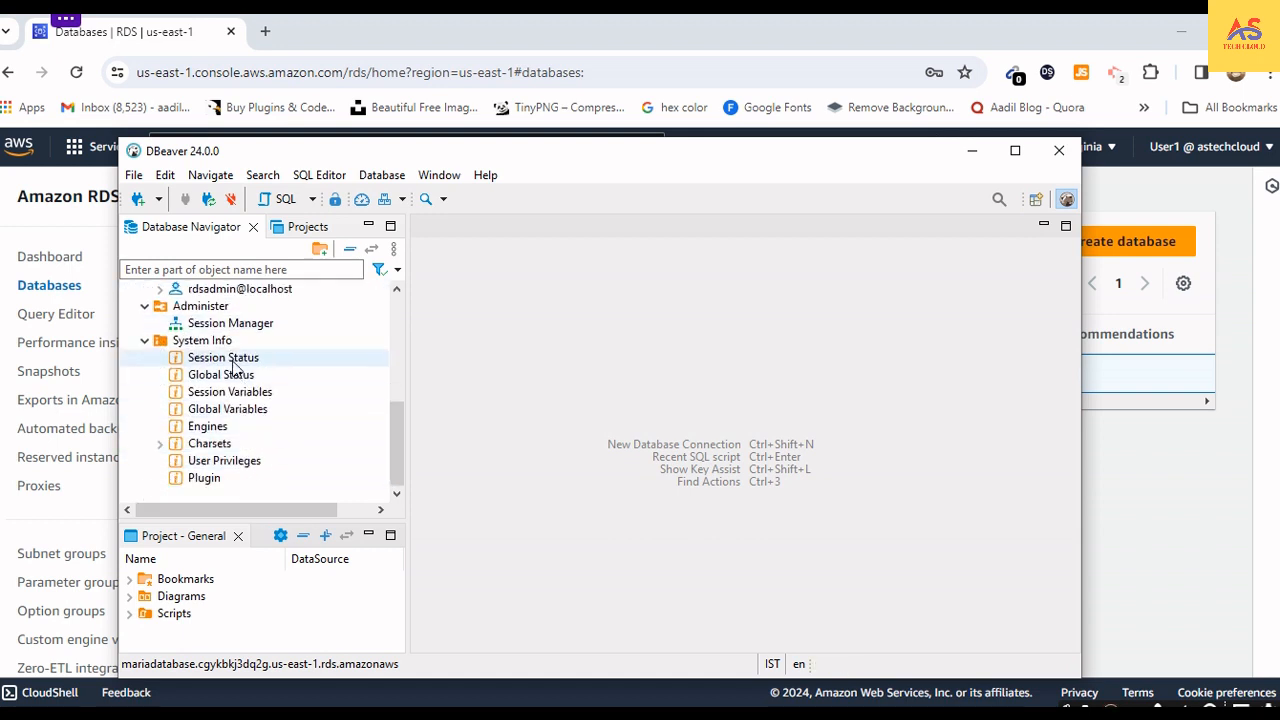
scroll(229, 455, up, 5)
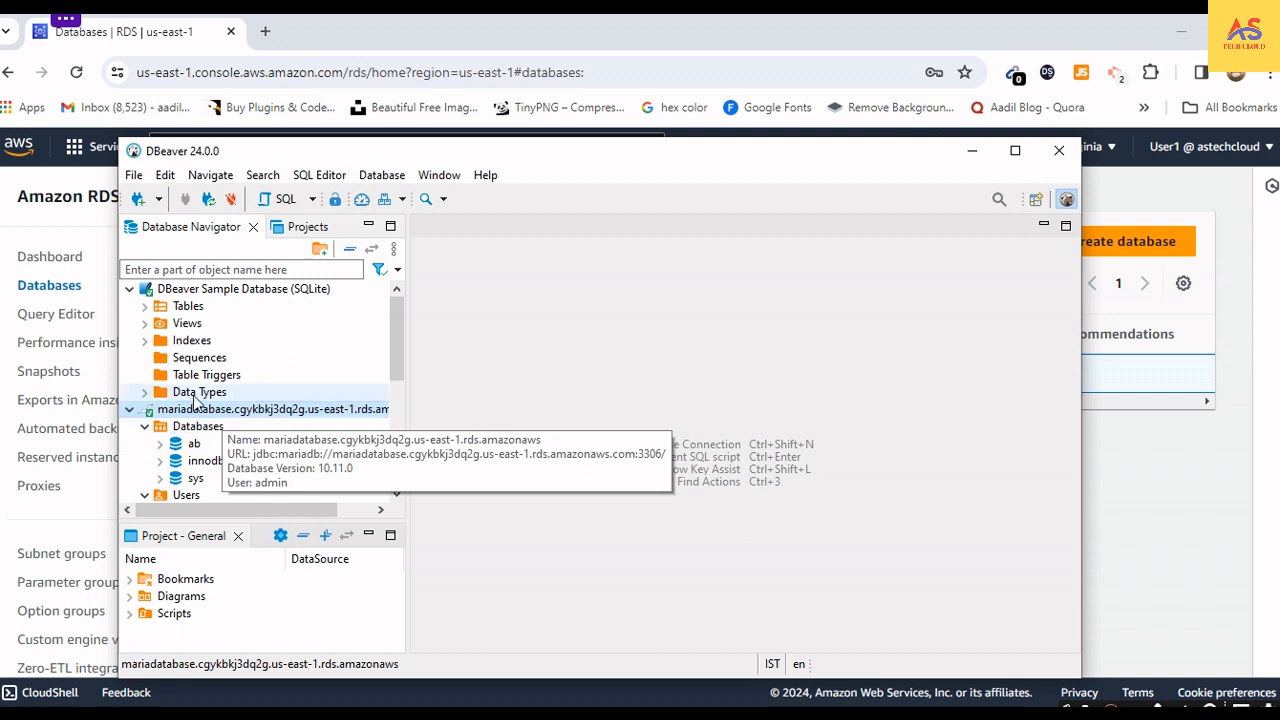
scroll(197, 458, down, 2)
scroll(197, 458, down, 3)
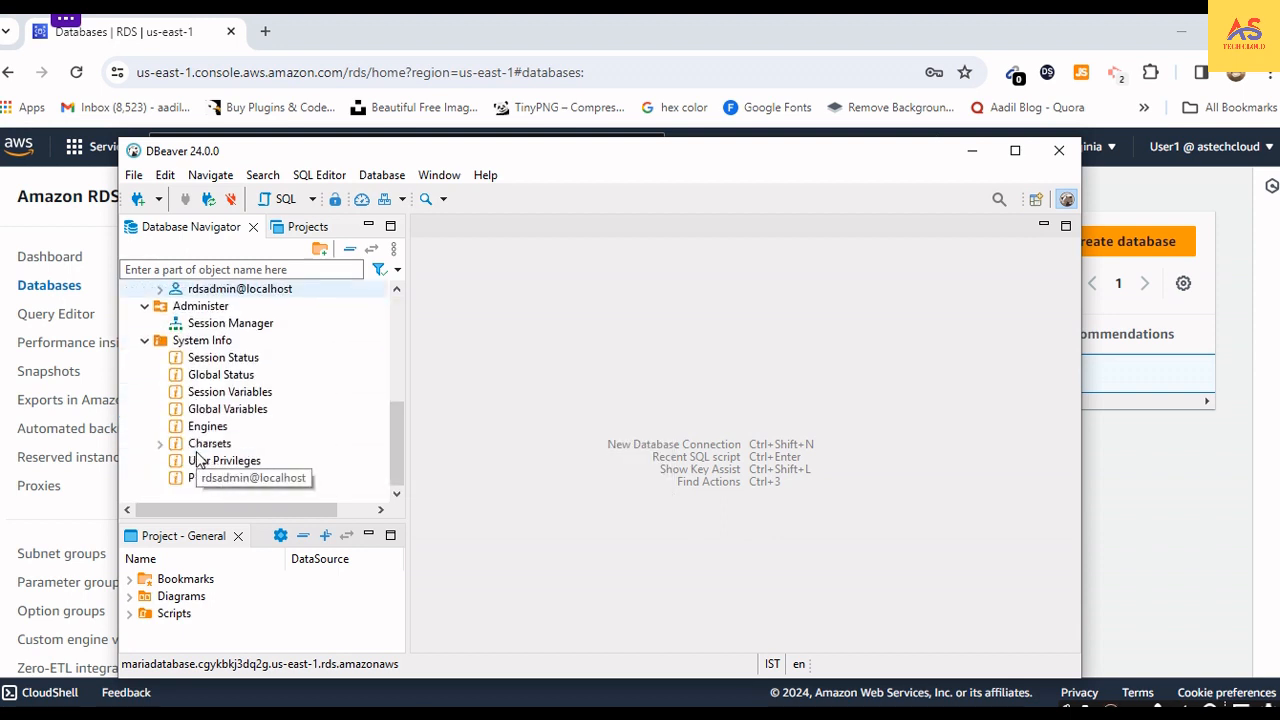
scroll(197, 458, up, 5)
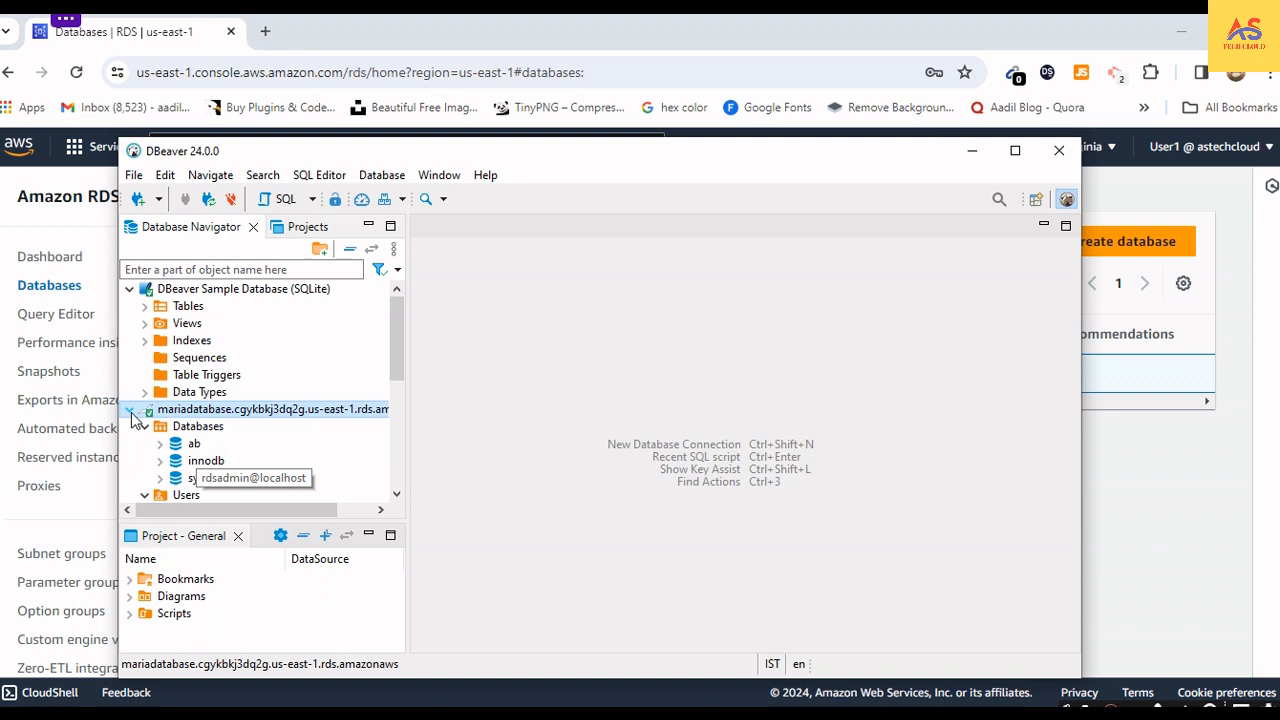
click(130, 411)
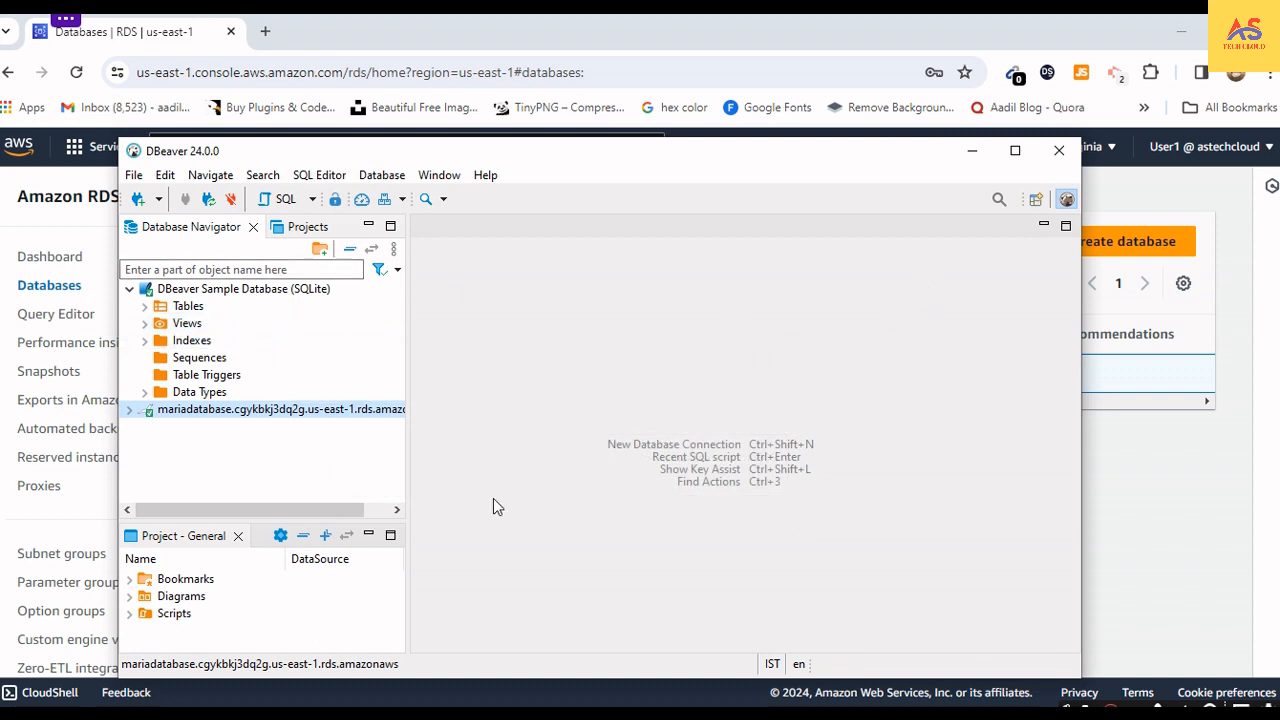
- Exit DBeaver and return to the Amazon RDS database list in the browser
click(1062, 156)
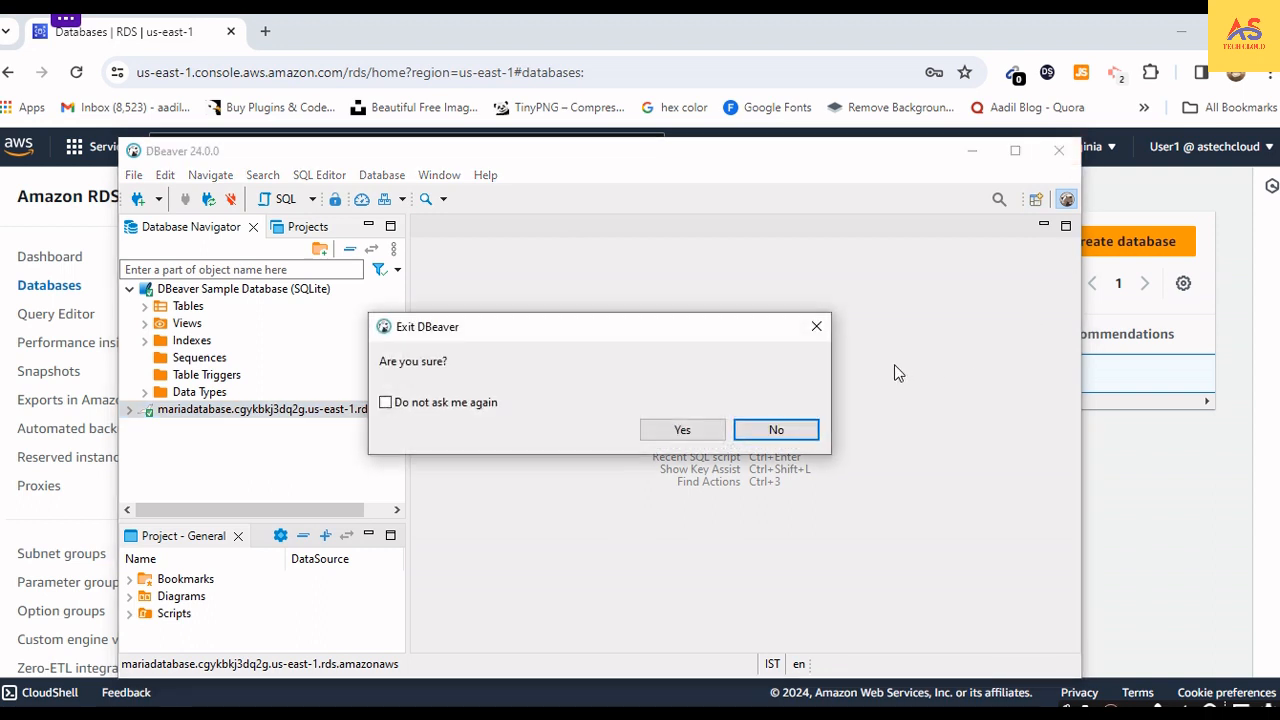
click(712, 440)
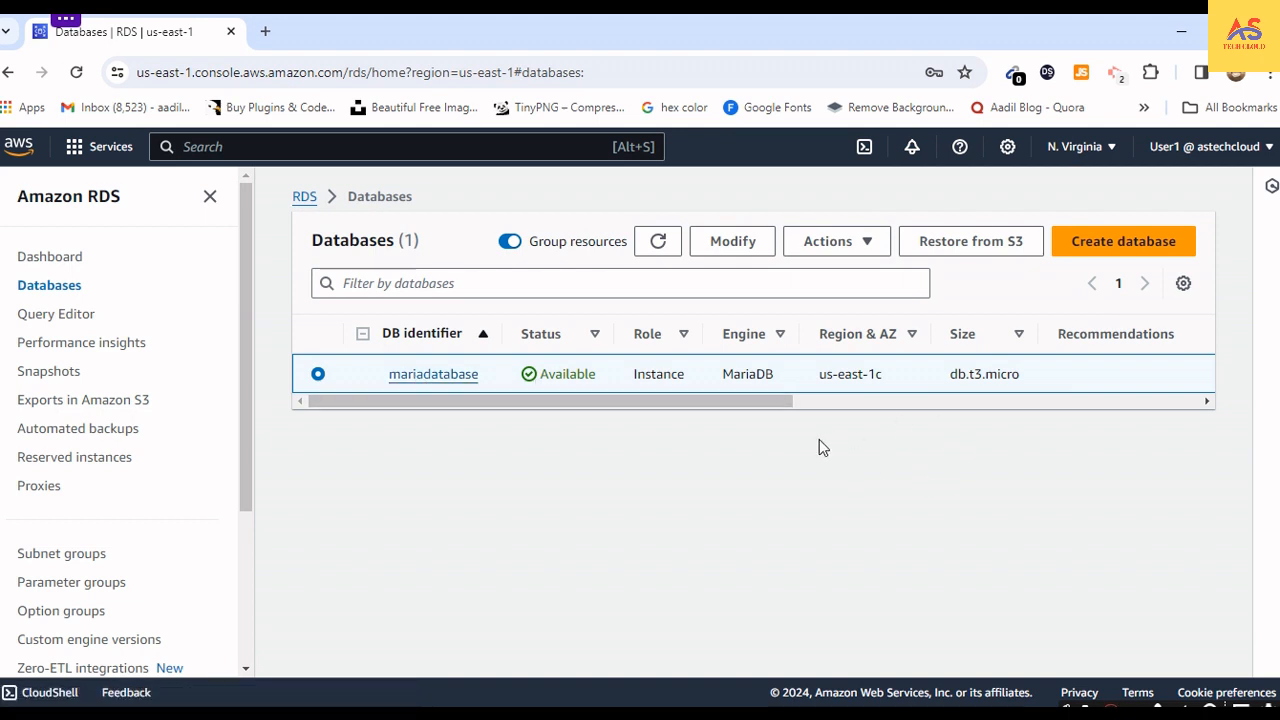
- Open the modification form for mariadatabase and review its settings from instance class and connectivity through backup, maintenance and deletion protection
drag(753, 400, 649, 415)
click(728, 247)
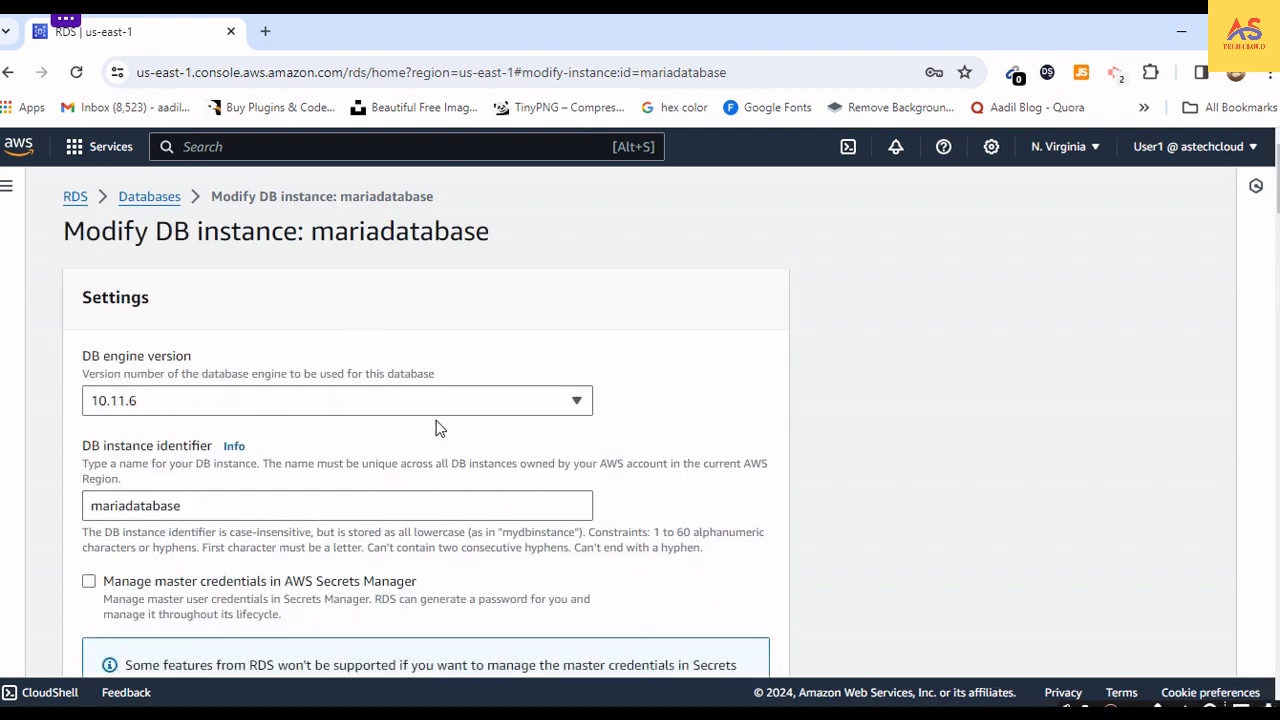
scroll(437, 426, down, 3)
scroll(439, 427, down, 3)
scroll(454, 443, down, 5)
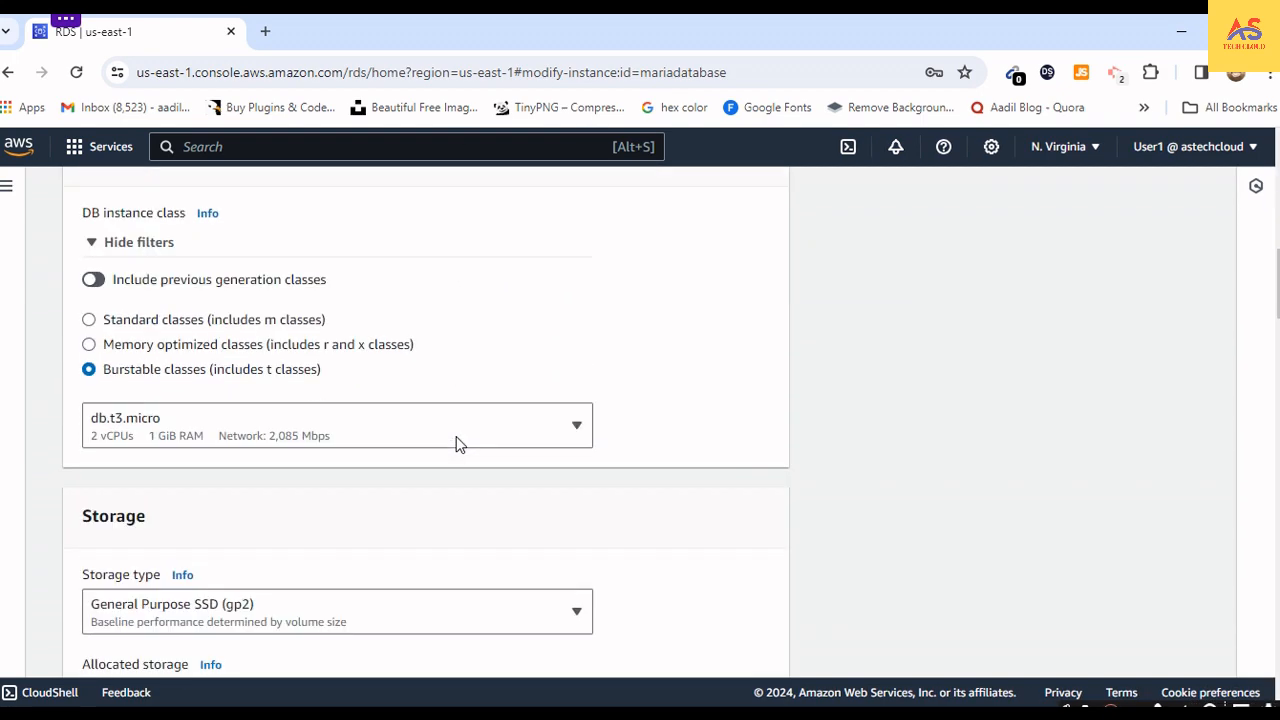
scroll(456, 441, down, 10)
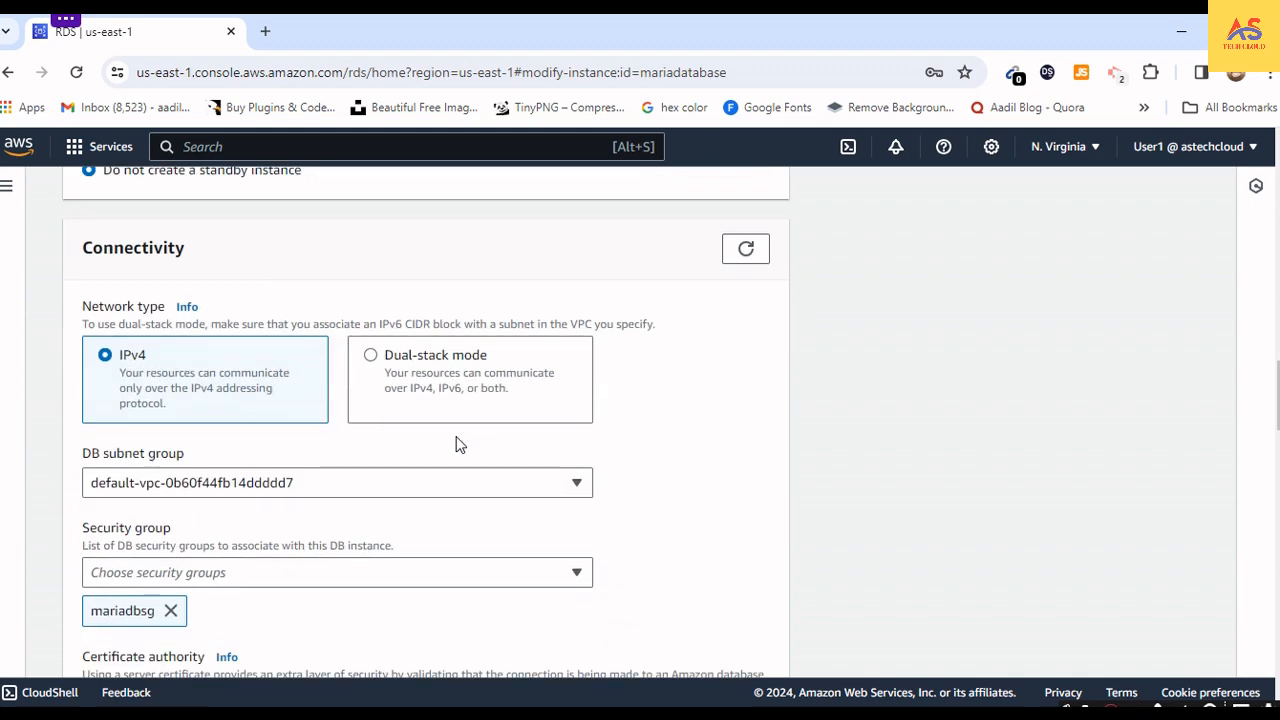
scroll(463, 450, down, 15)
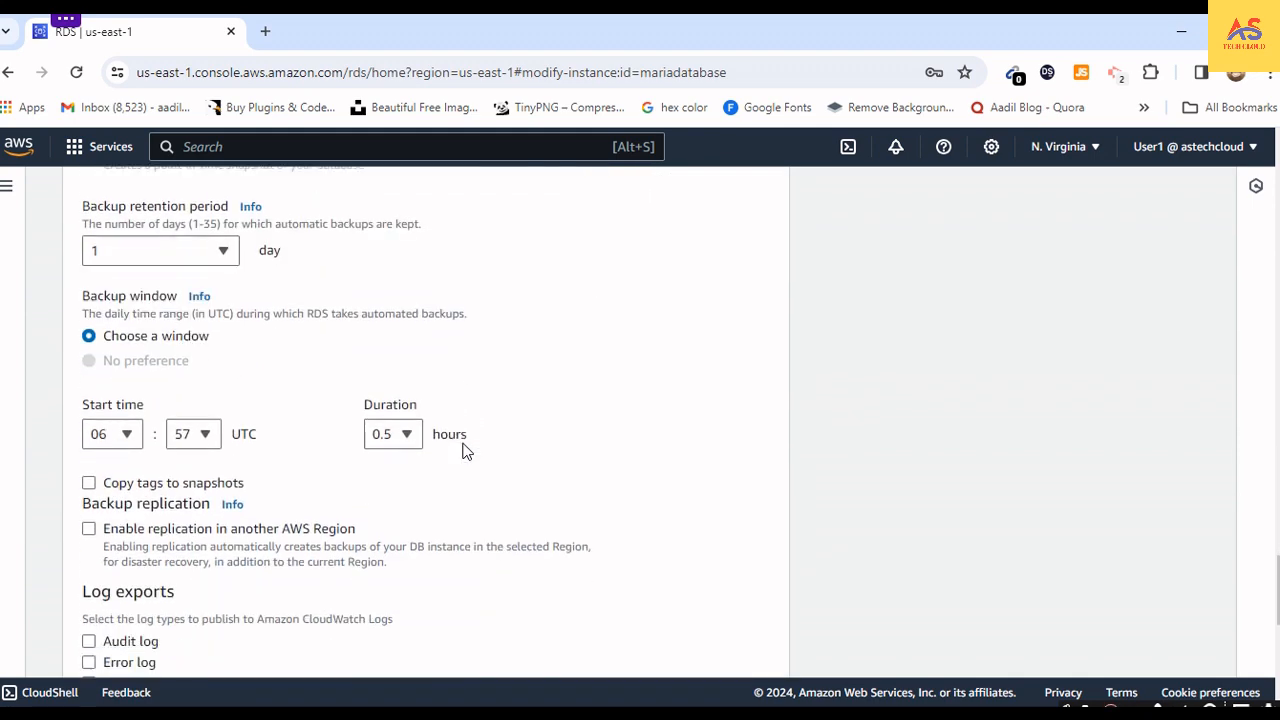
scroll(463, 451, down, 3)
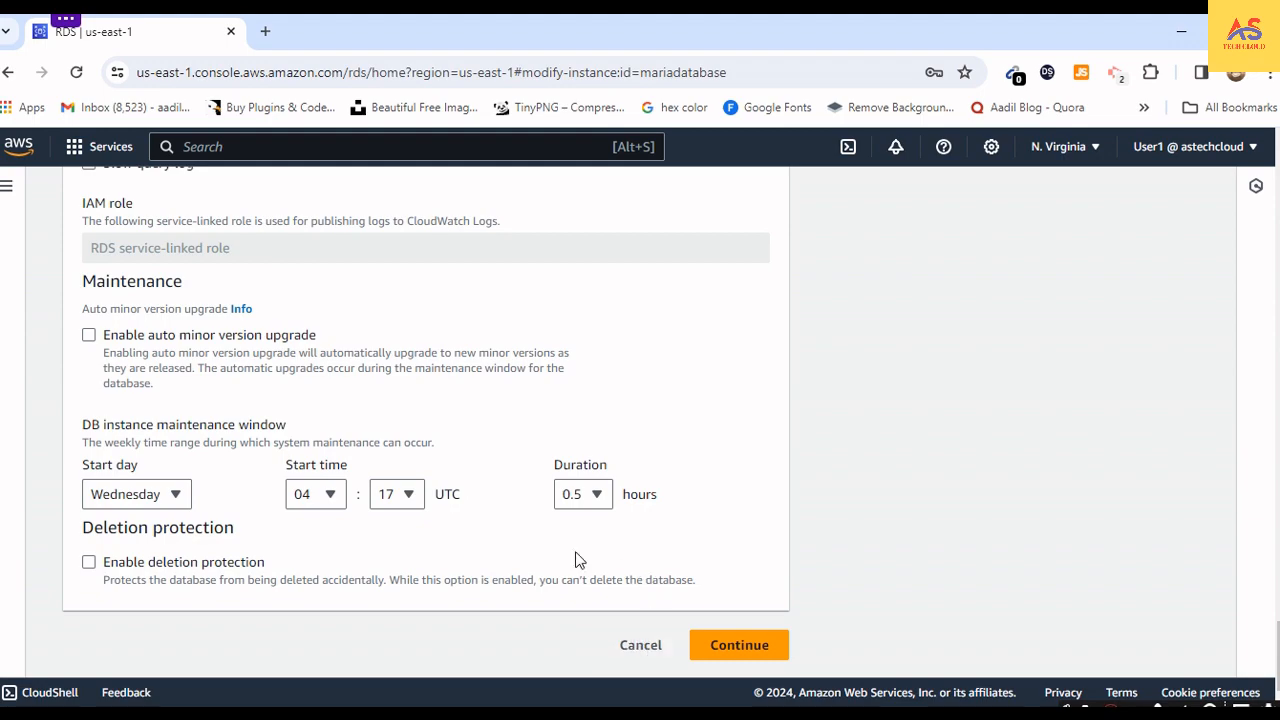
- Recheck the backup, security group and engine version settings of mariadatabase, and return to the Databases list without submitting changes
scroll(367, 386, up, 10)
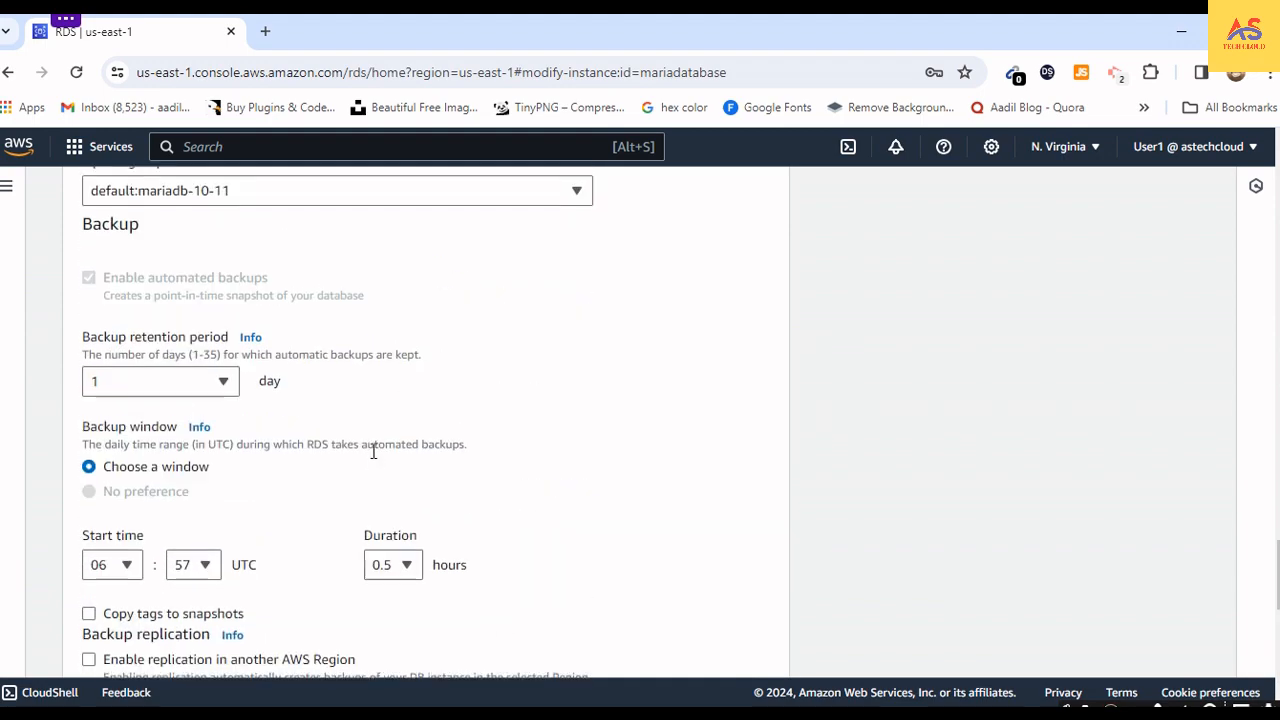
scroll(373, 451, up, 15)
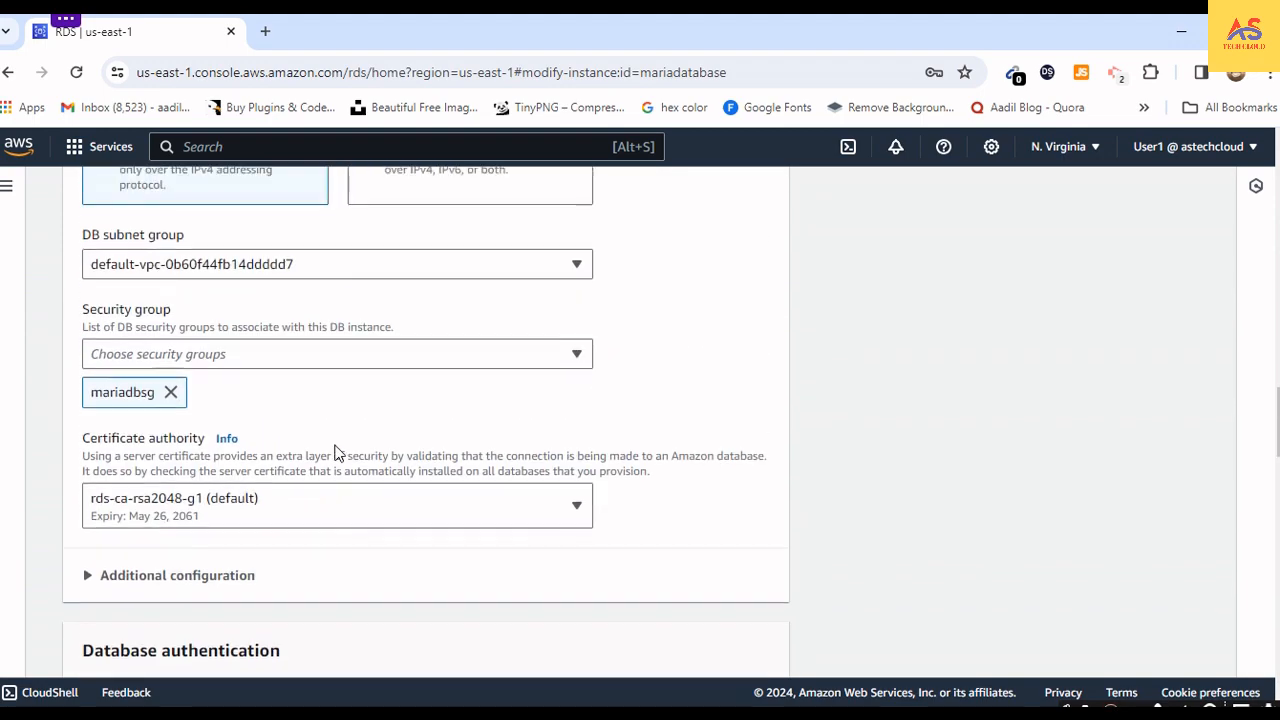
scroll(335, 453, up, 15)
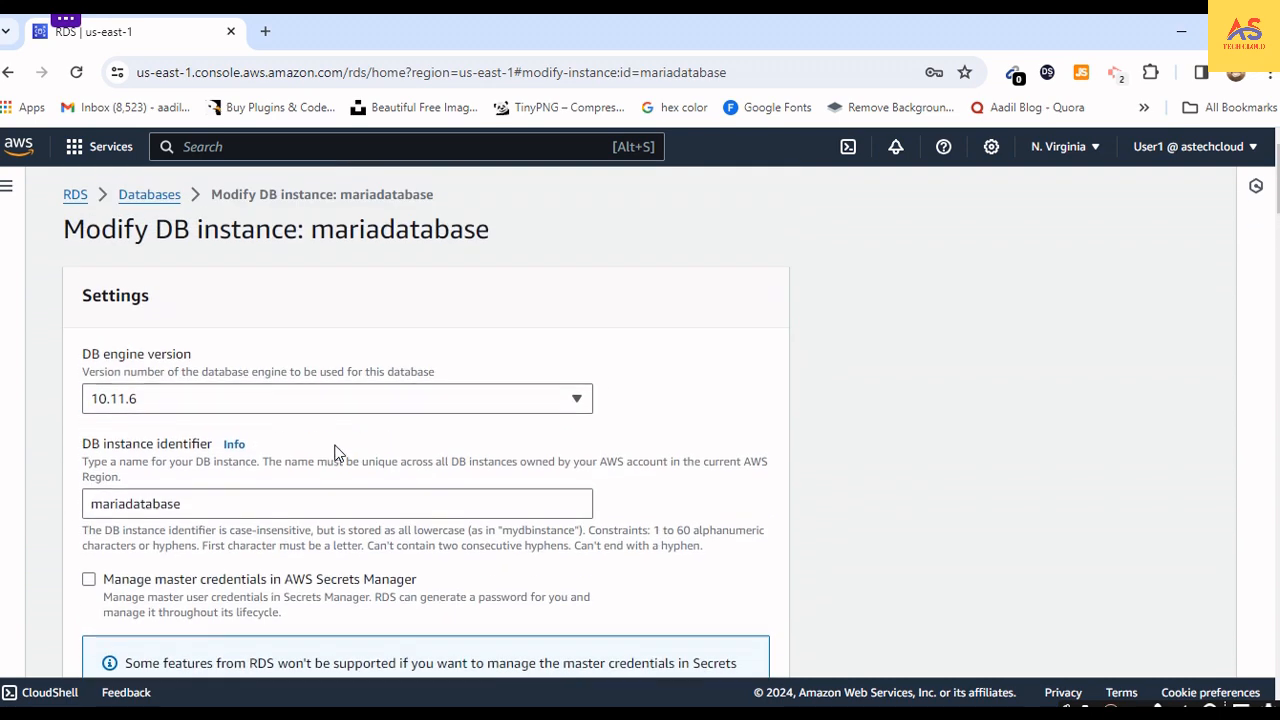
click(150, 196)
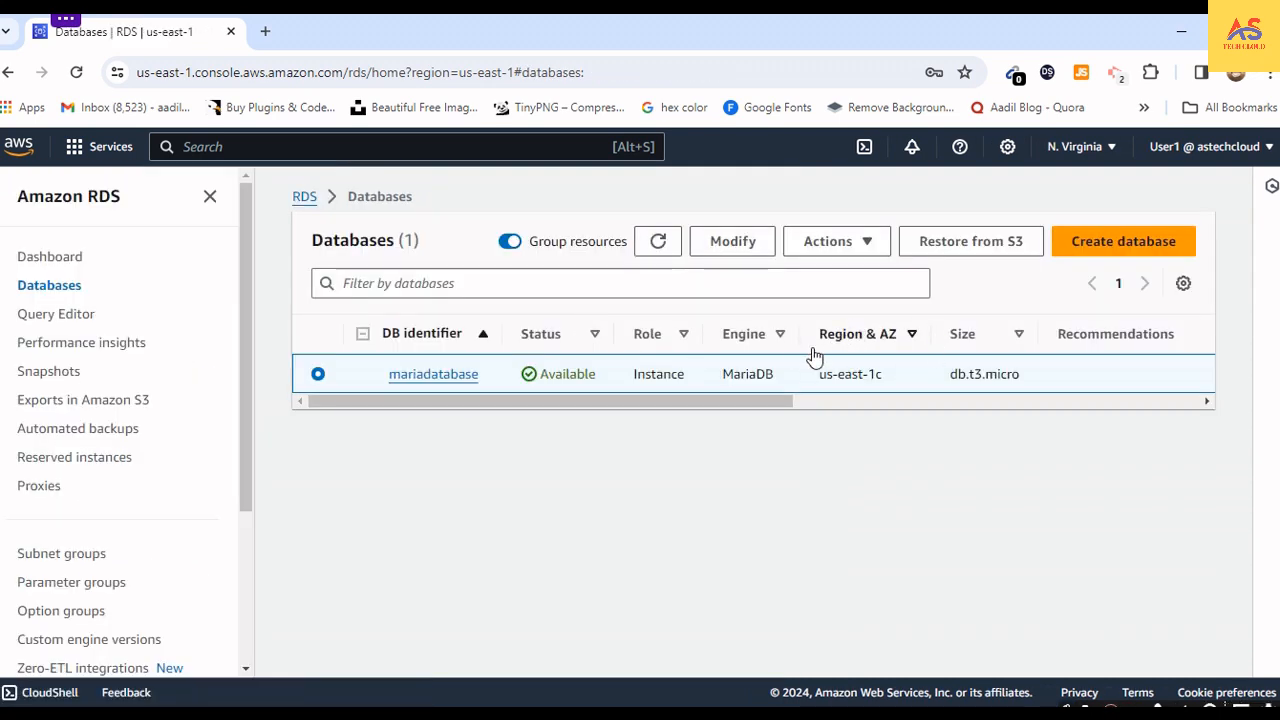
drag(634, 408, 429, 425)
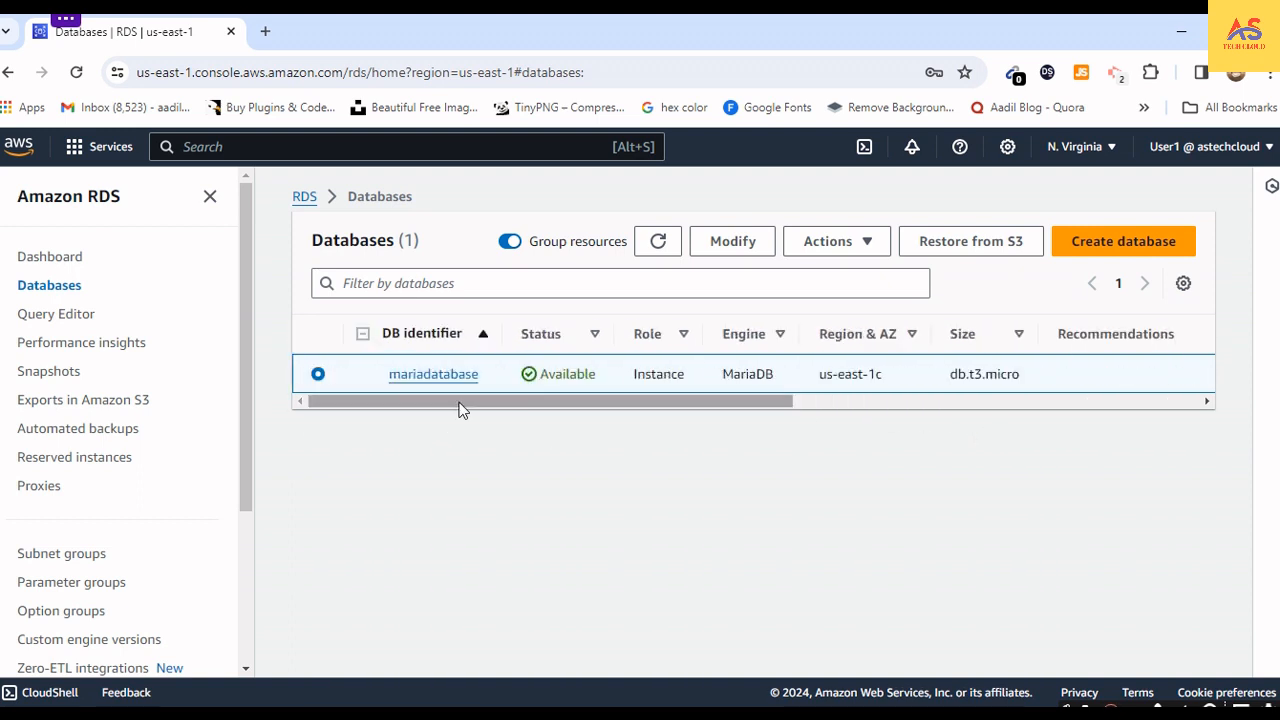